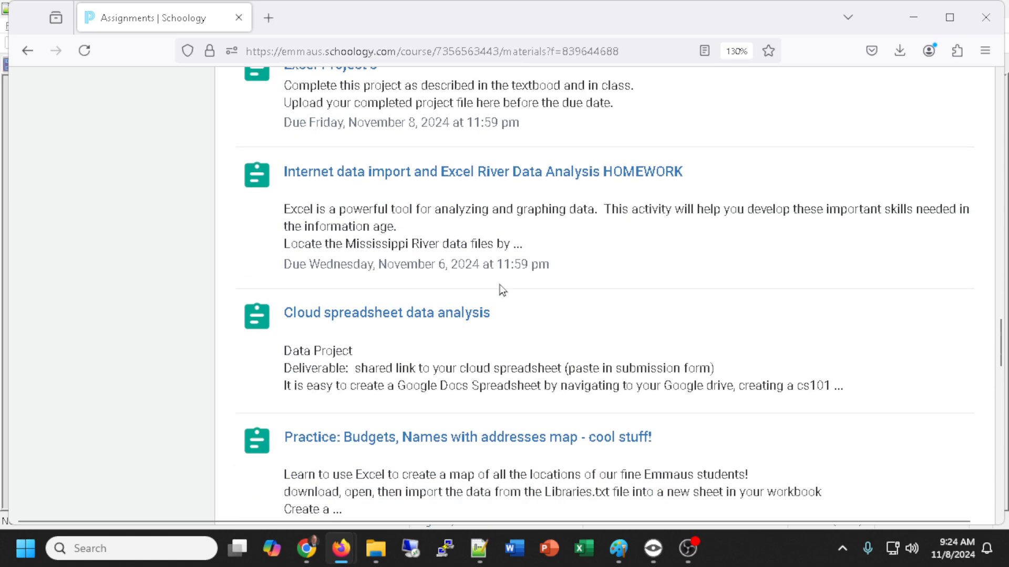
- Open the "Practice: Budgets, Names with addresses map - cool stuff!" assignment and go to its attached files
scroll(497, 292, "down", 4)
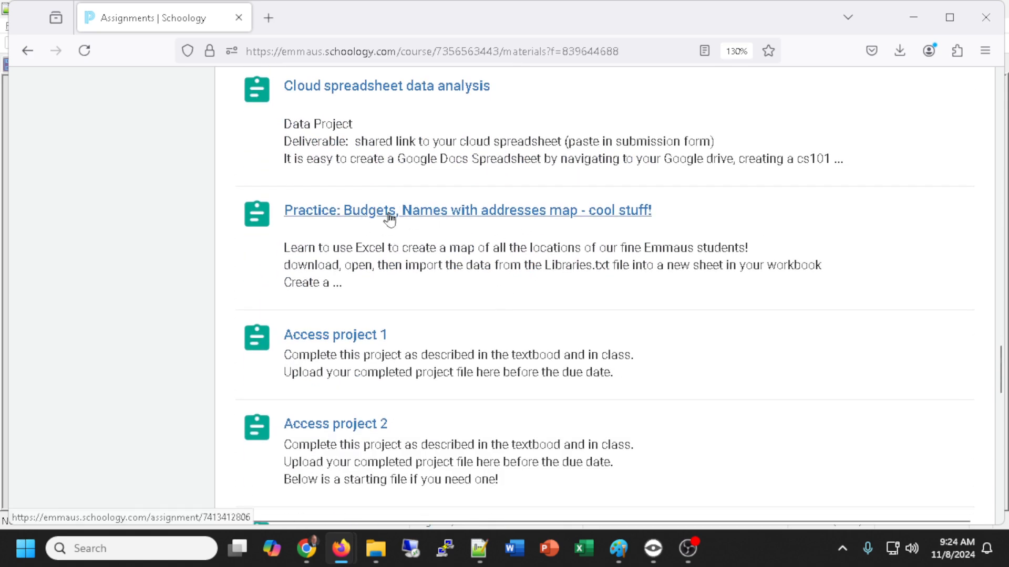
left_click(492, 216)
scroll(494, 215, "down", 4)
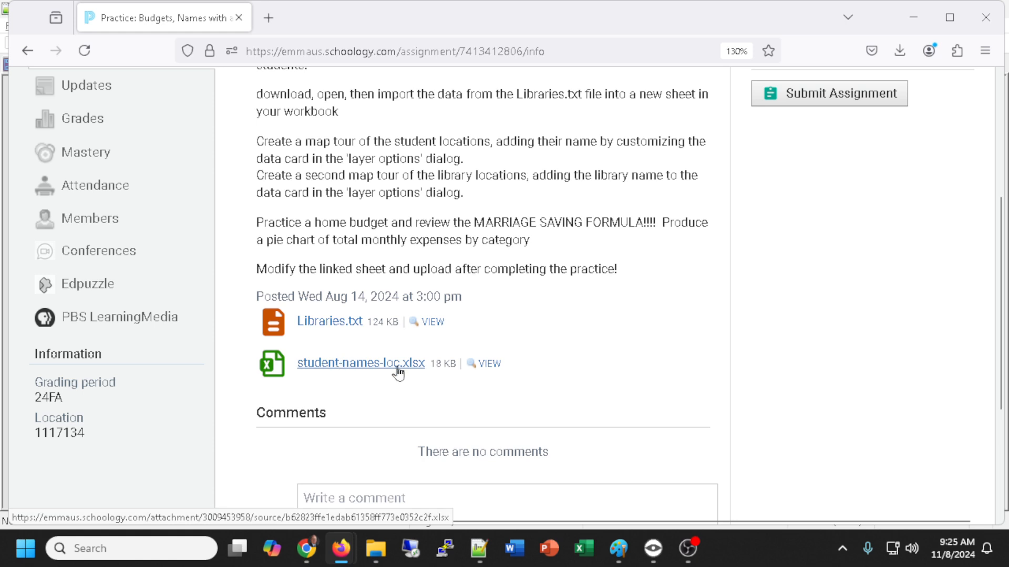
- Download Libraries.txt and student-names-loc.xlsx from the assignment into the cs101fall2024-Section2 folder under 2024 Fall
left_click(329, 322)
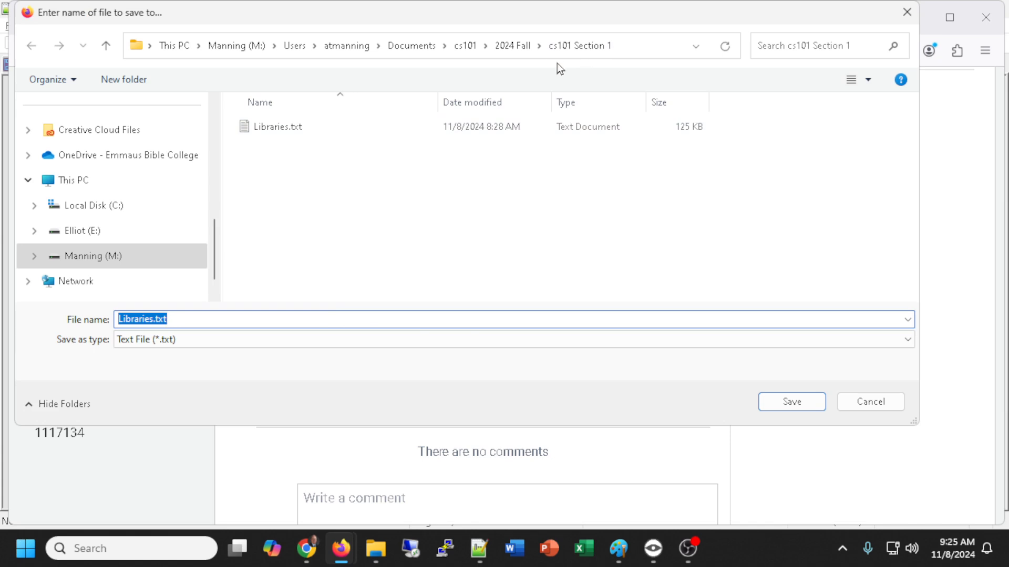
left_click(509, 50)
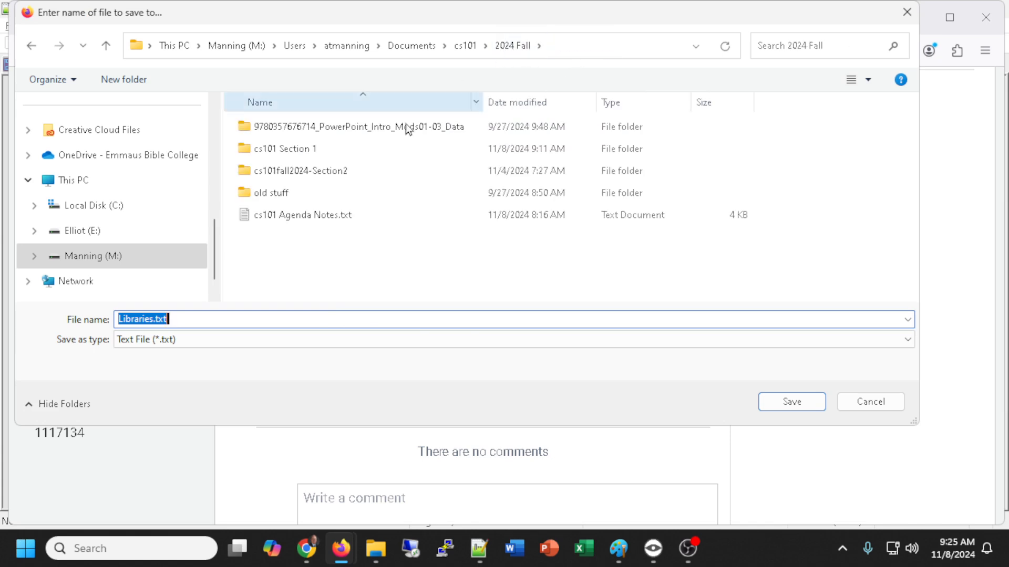
double_click(327, 175)
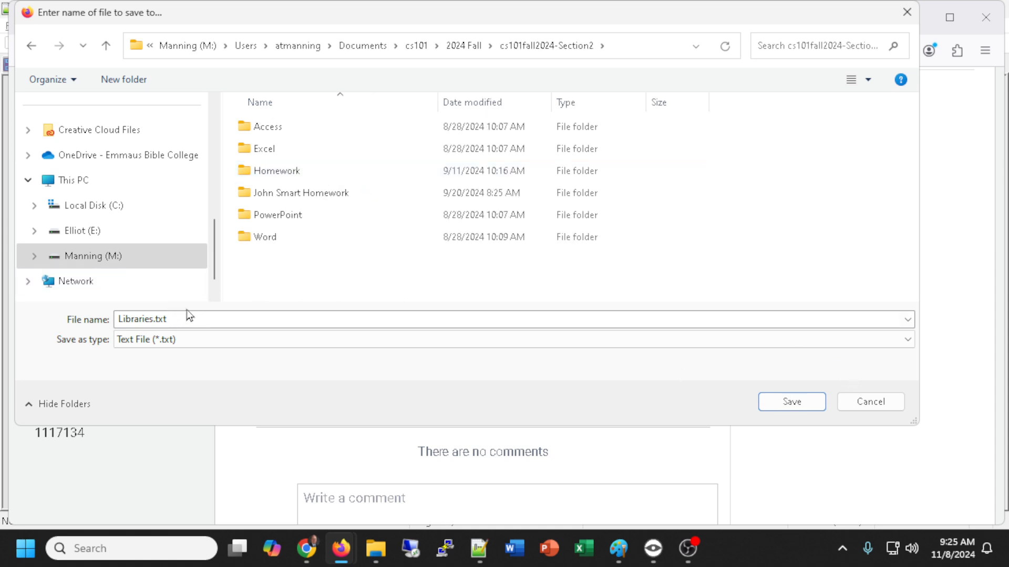
left_click(776, 400)
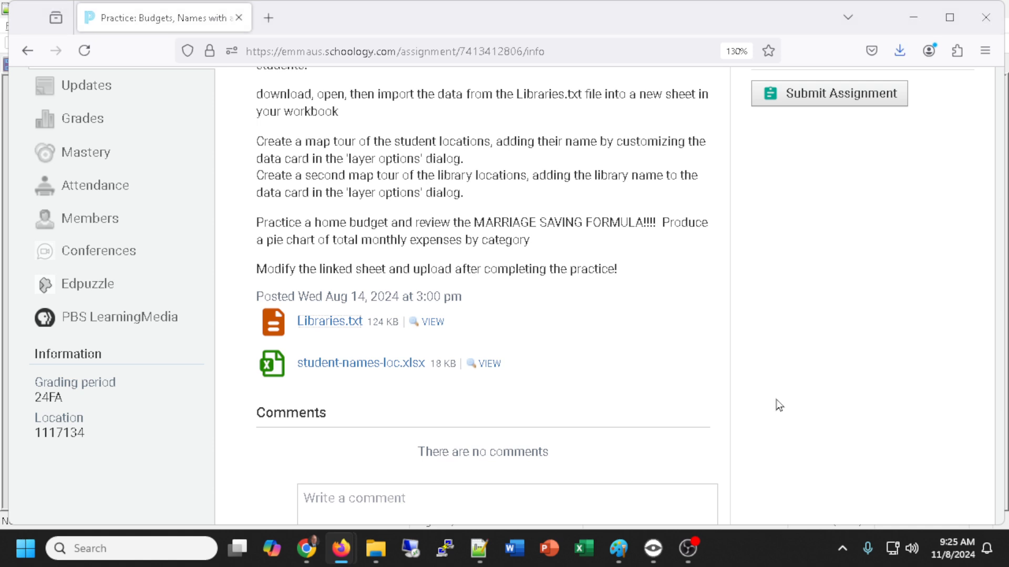
left_click(354, 368)
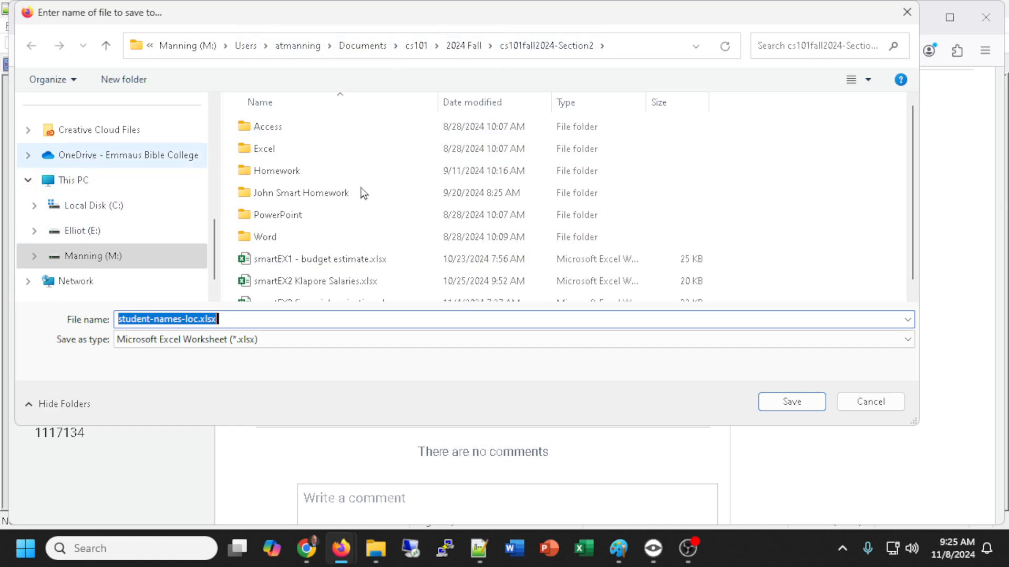
left_click(792, 403)
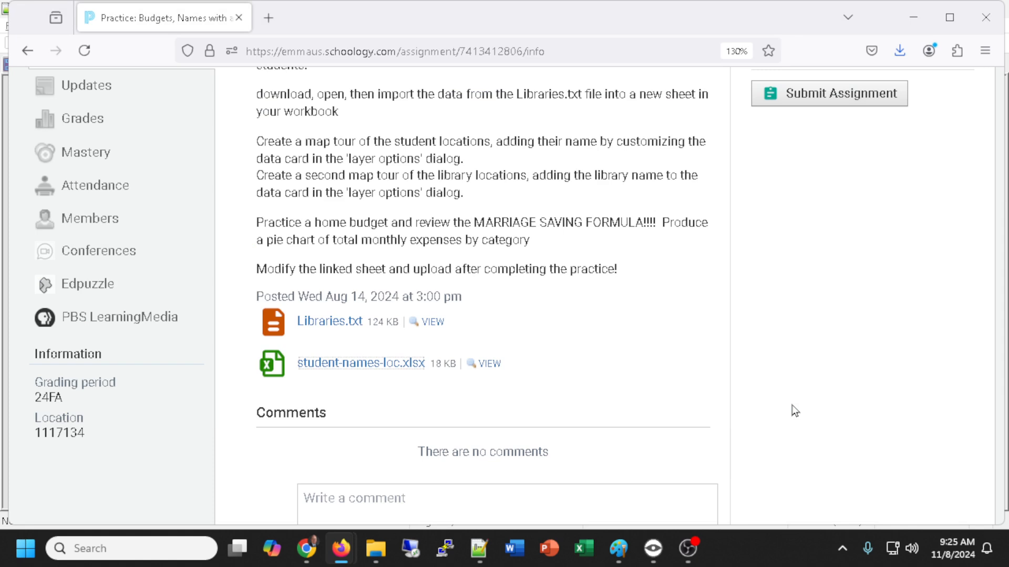
- Open the downloaded student-names-loc.xlsx workbook in Excel and maximize its window
left_click(901, 51)
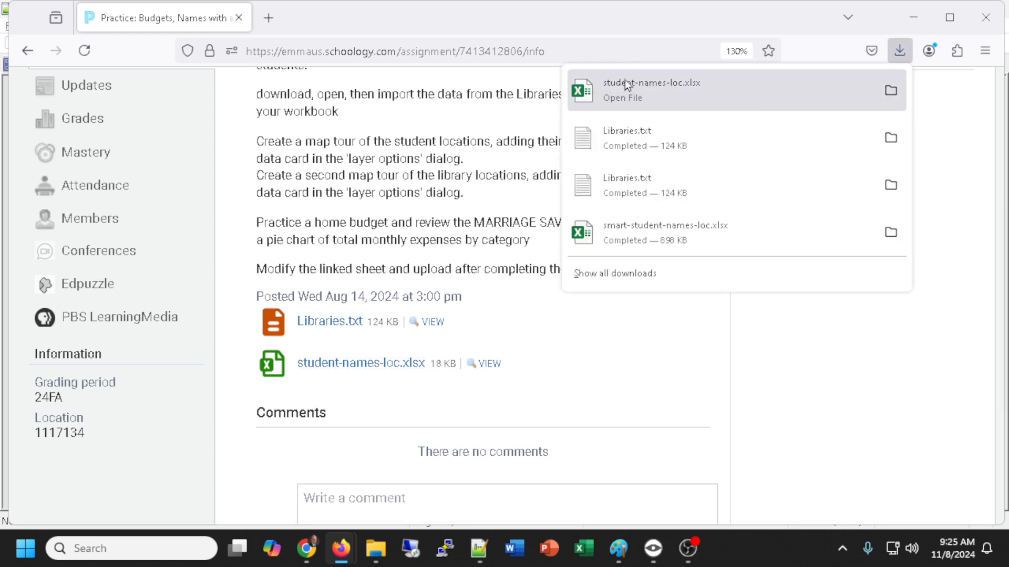
left_click(898, 97)
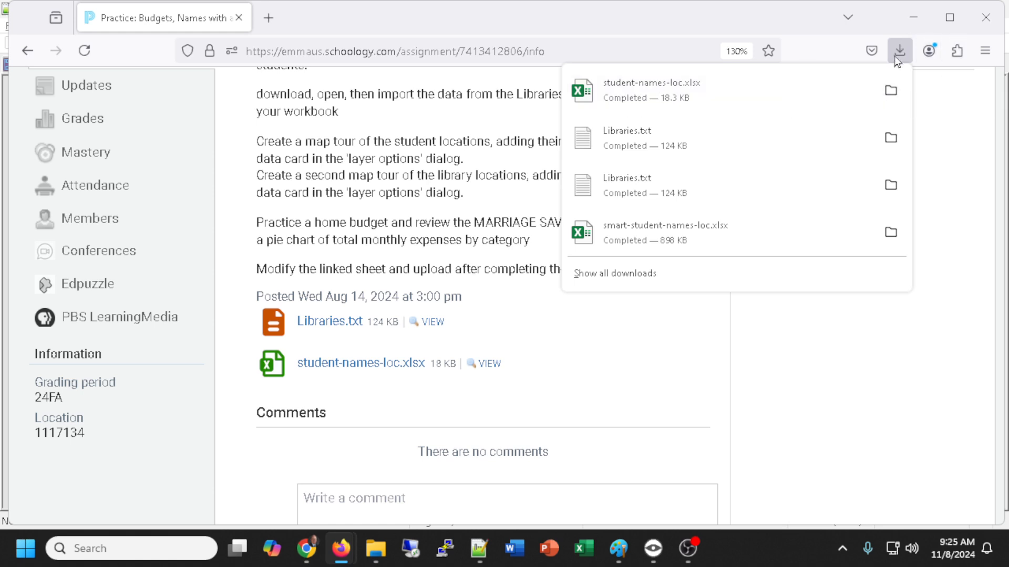
left_click(638, 86)
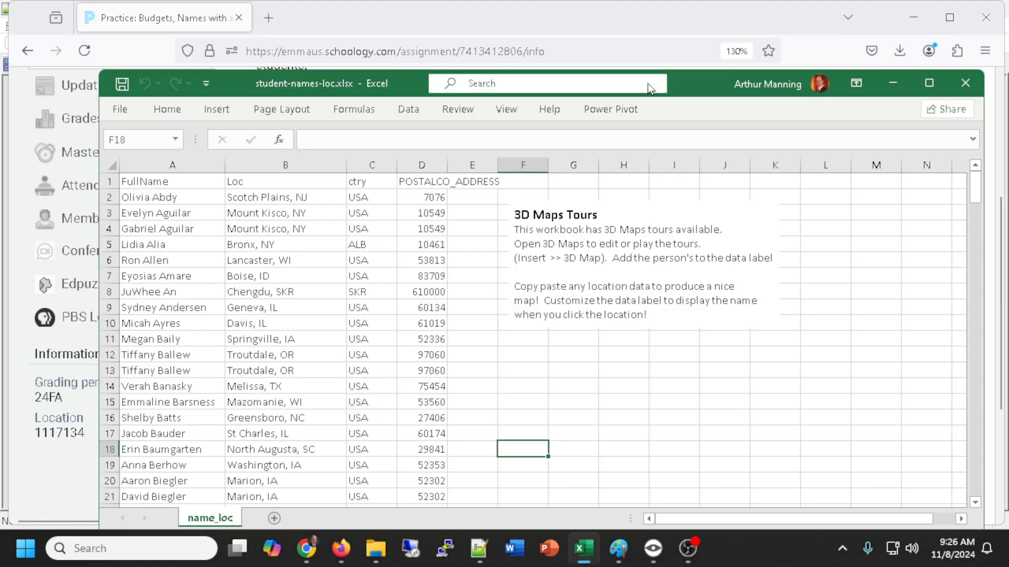
left_click(930, 82)
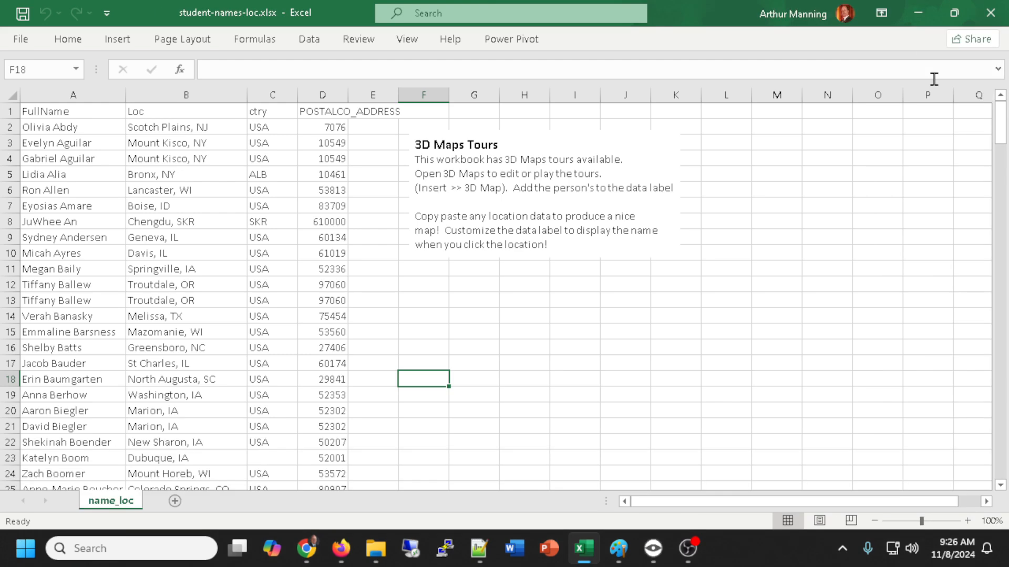
- Examine the student names, locations, countries and postal codes listed on the name_loc sheet
scroll(594, 305, "up", 3)
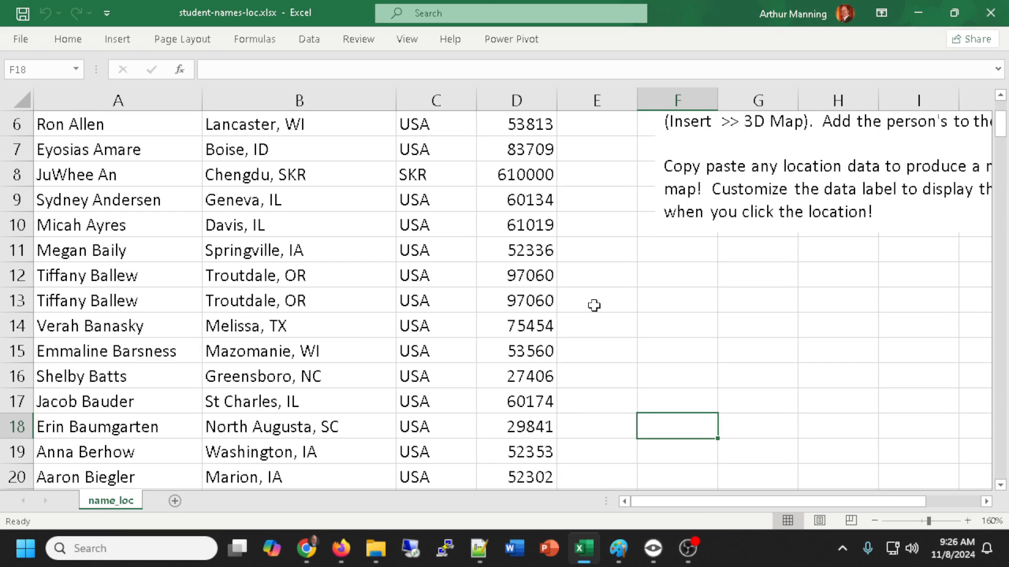
scroll(594, 302, "up", 2)
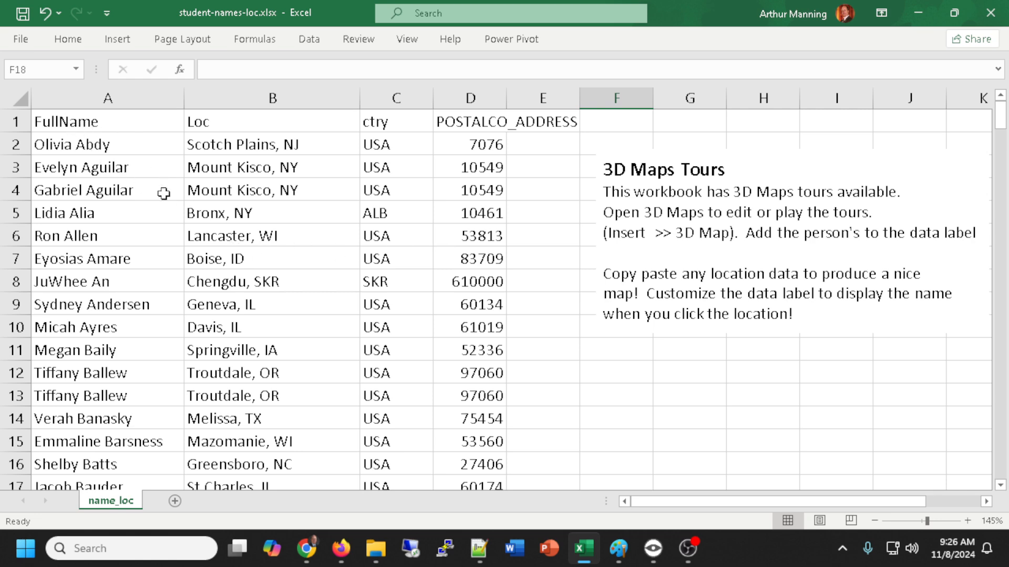
scroll(174, 225, "down", 9)
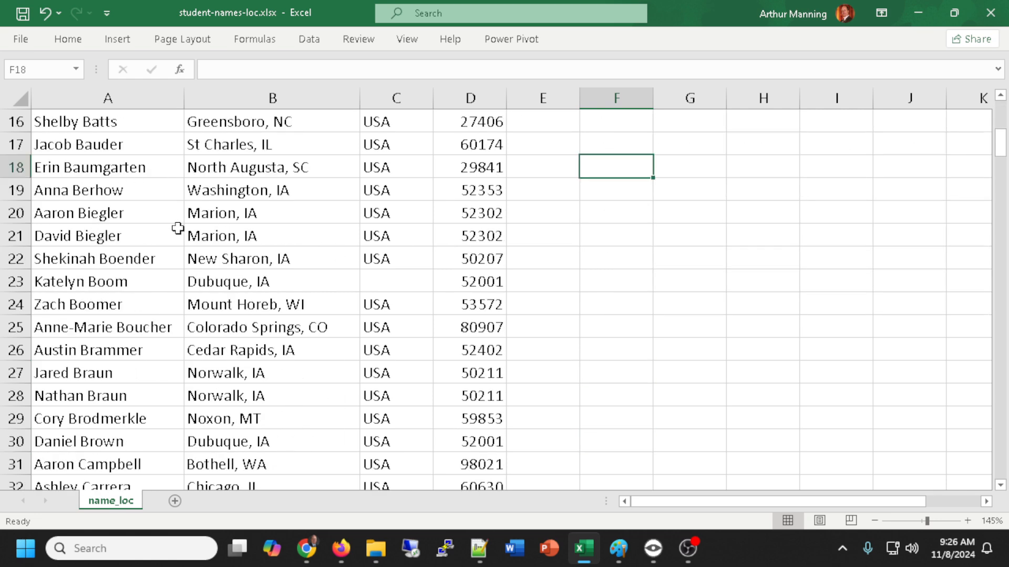
scroll(174, 225, "down", 9)
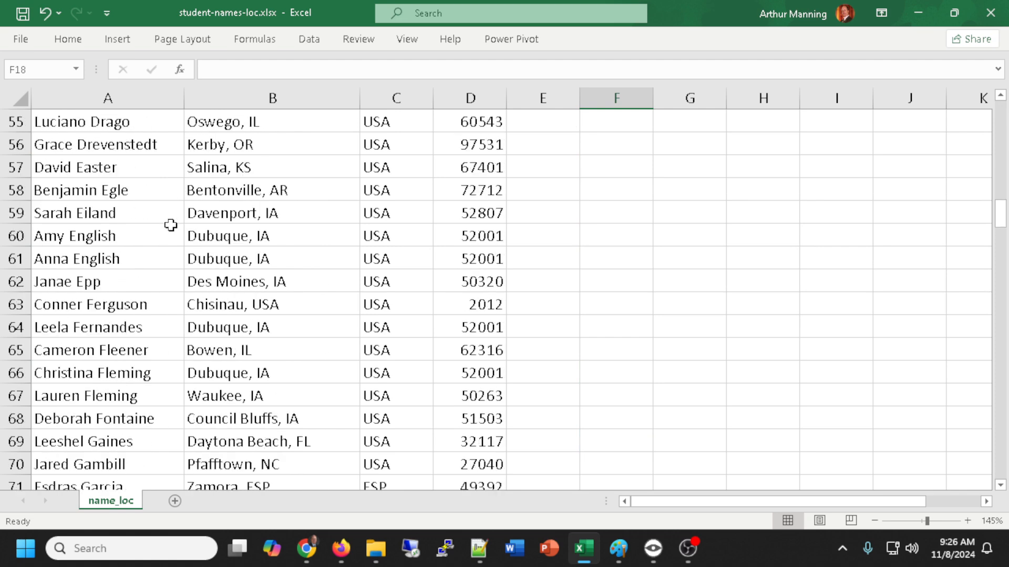
scroll(164, 226, "up", 4)
scroll(164, 226, "up", 14)
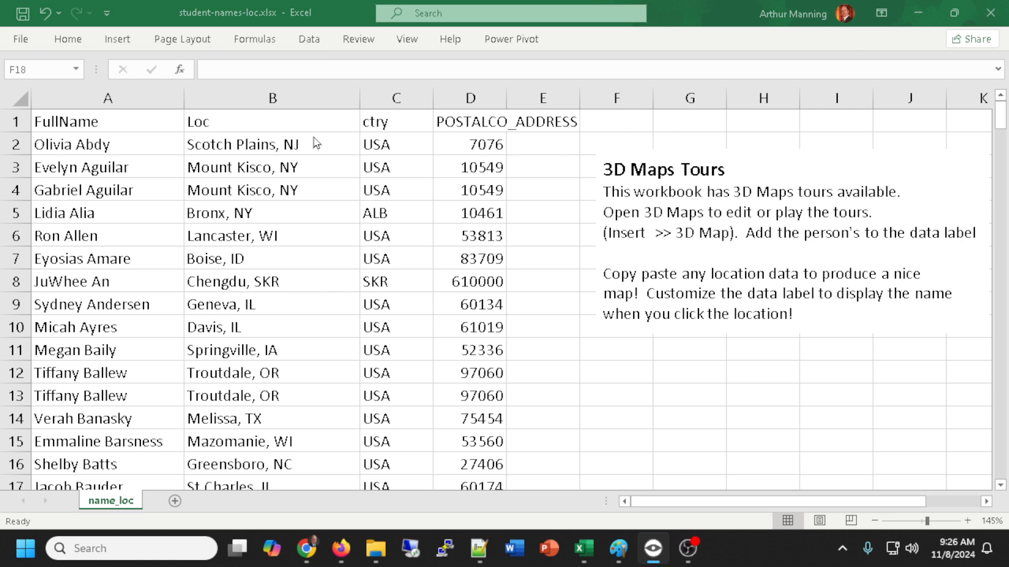
- Launch 3D Maps from the workbook and turn on the map labels on the globe
left_click(66, 40)
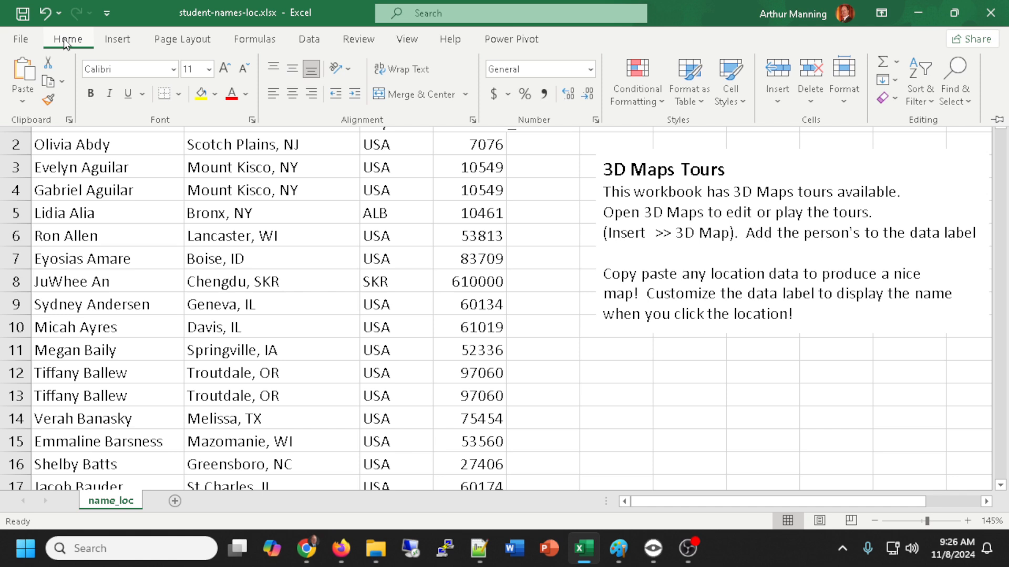
left_click(112, 42)
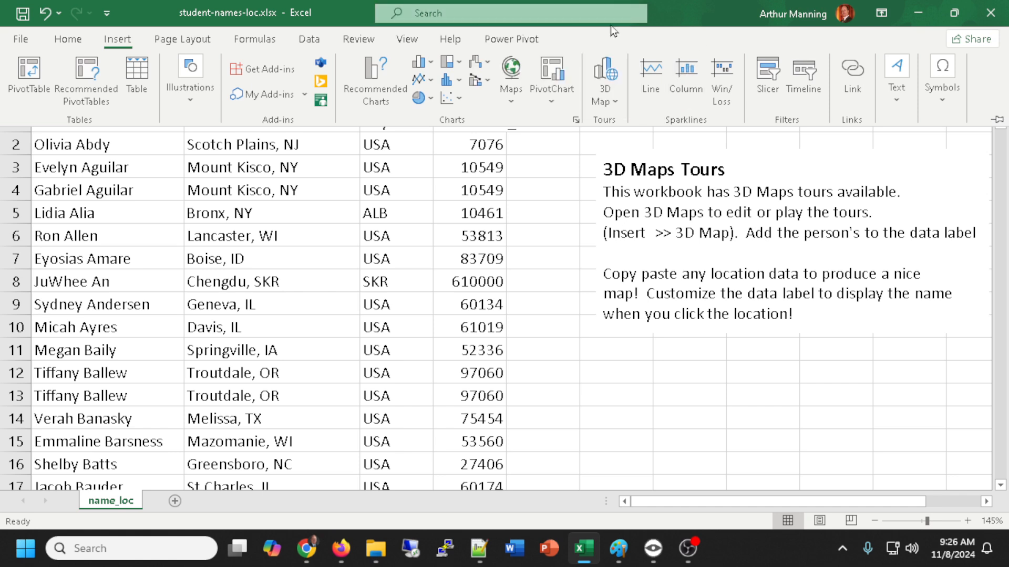
left_click(607, 71)
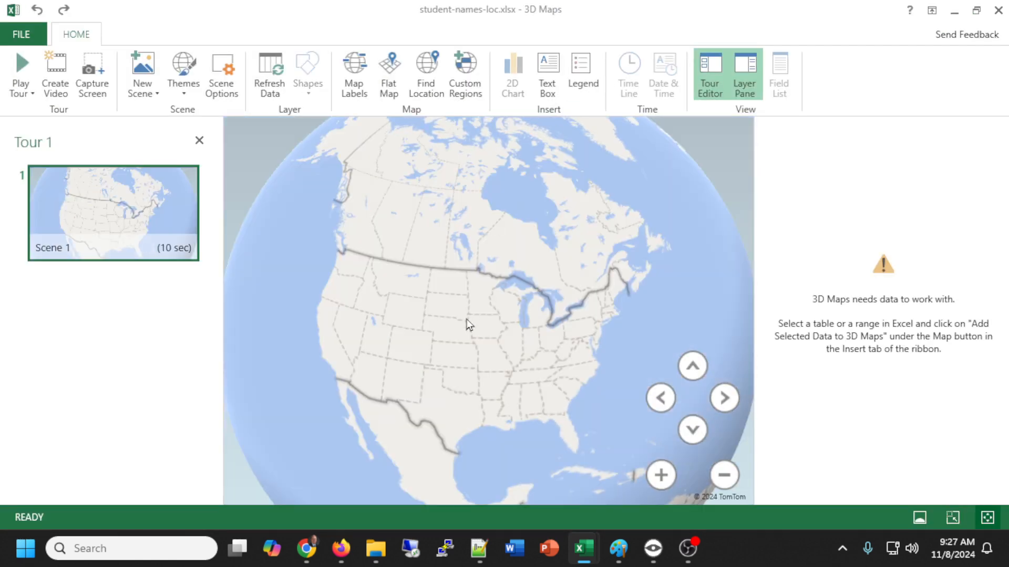
mouse_move(467, 319)
left_mouse_down()
mouse_move(481, 185)
mouse_move(371, 337)
mouse_move(464, 291)
mouse_move(493, 322)
mouse_move(473, 336)
mouse_move(572, 348)
mouse_move(308, 340)
mouse_move(481, 317)
left_mouse_up()
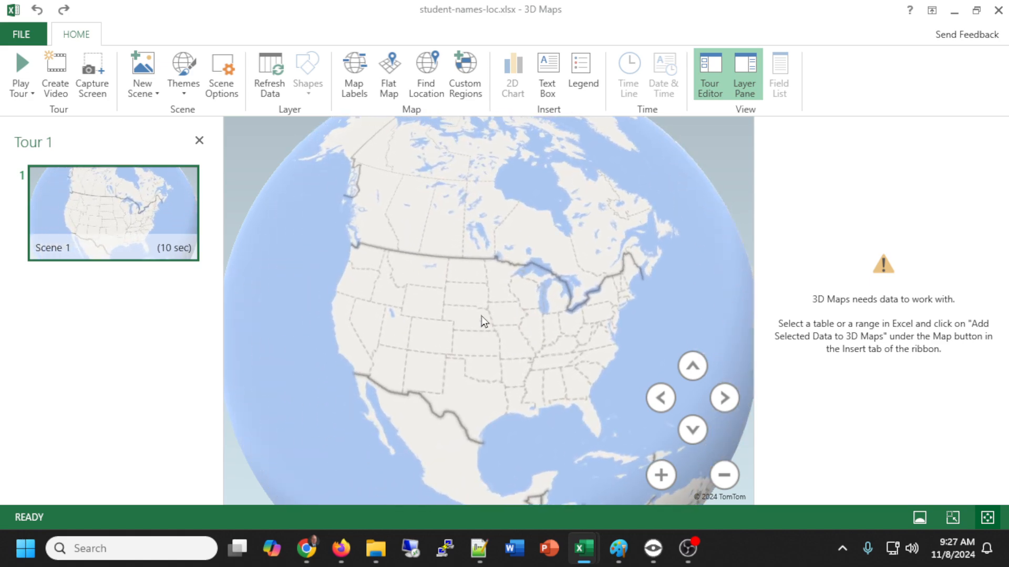
left_click(364, 96)
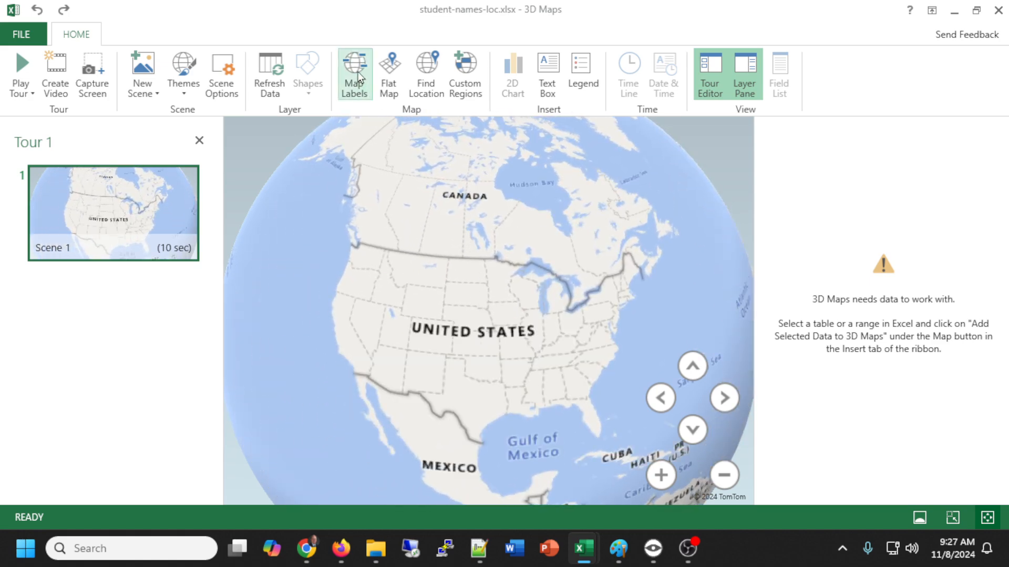
- Explore the labelled globe around North America and across the Atlantic, ending with the United States in view
scroll(515, 273, "up", 5)
scroll(515, 271, "up", 6)
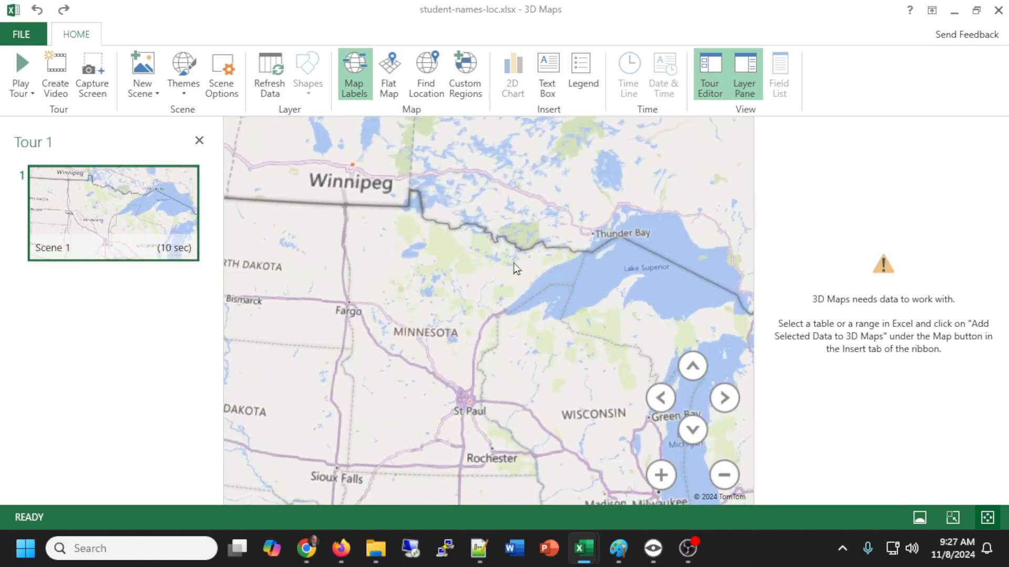
scroll(513, 263, "down", 8)
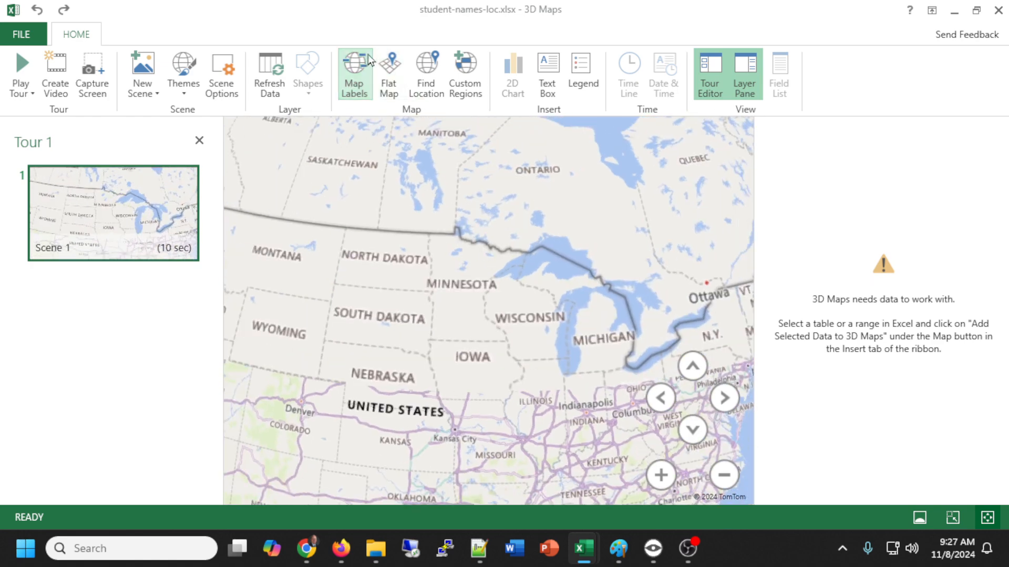
scroll(420, 283, "down", 6)
left_click_drag(418, 287, 480, 184)
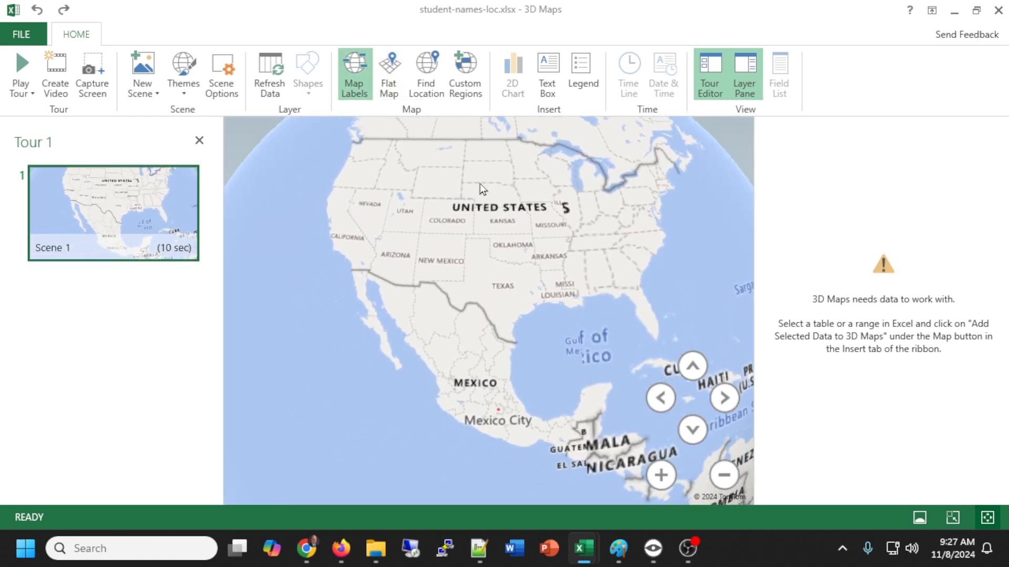
left_click_drag(471, 273, 252, 276)
left_click_drag(557, 302, 383, 296)
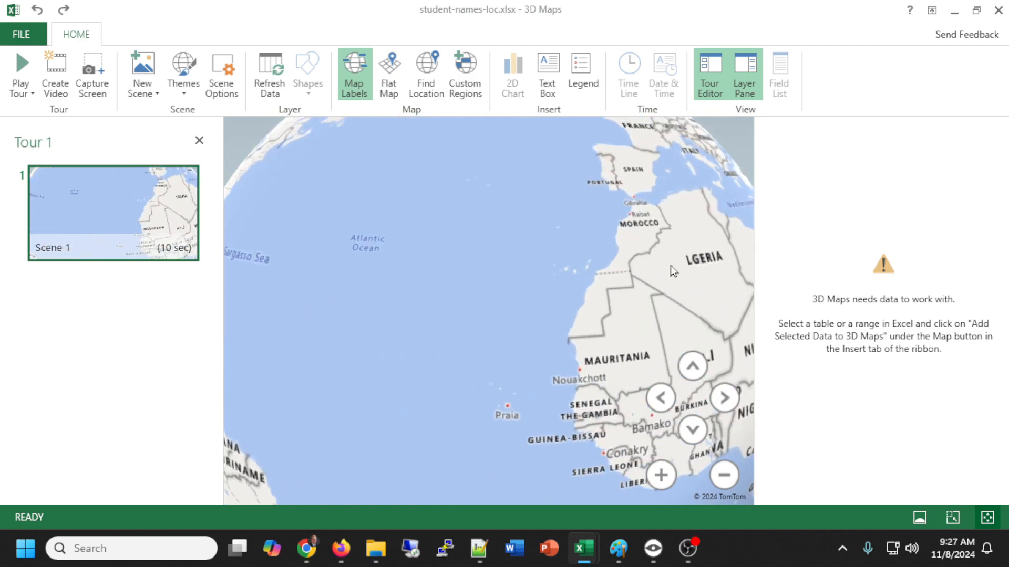
left_click_drag(671, 266, 689, 321)
left_click_drag(371, 329, 471, 366)
scroll(471, 368, "up", 2)
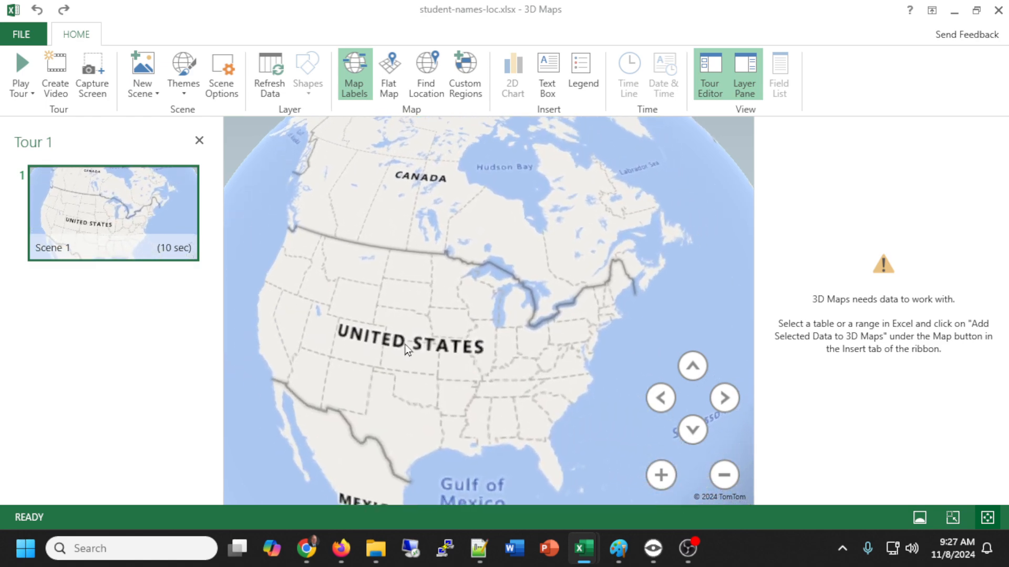
scroll(507, 342, "up", 2)
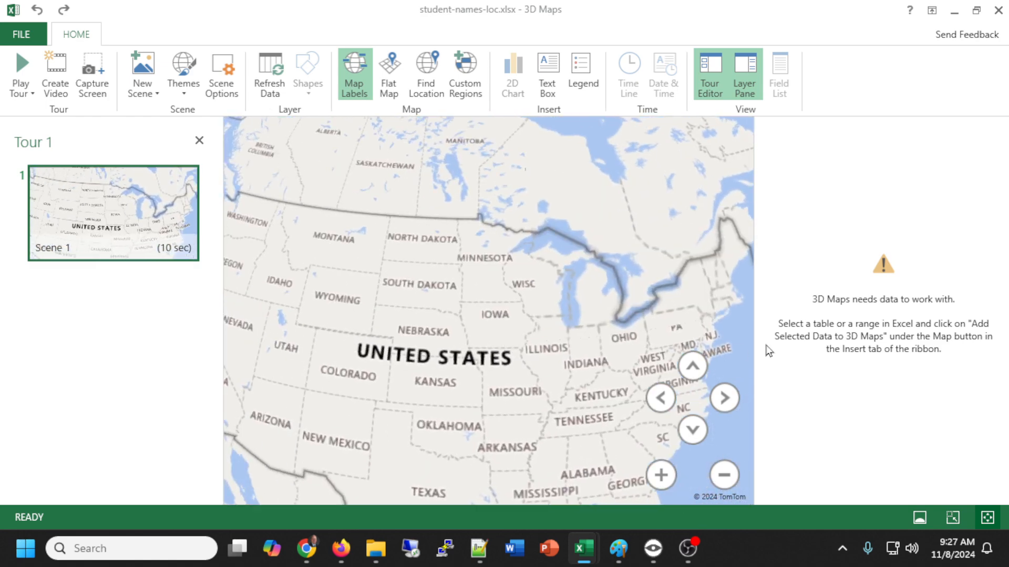
left_click_drag(424, 285, 435, 233)
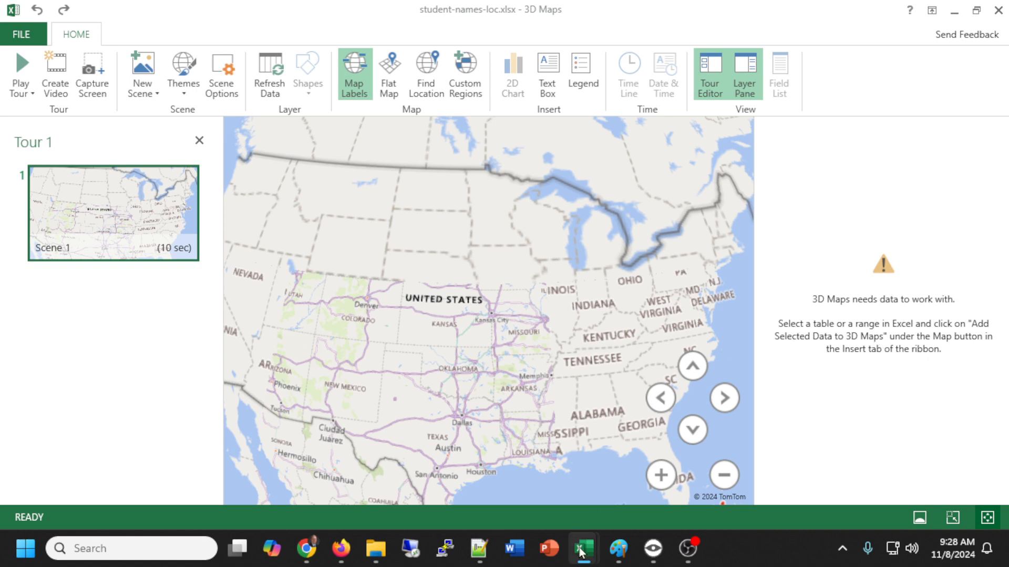
- Switch to the workbook and select every record of the FullName, Loc and ctry columns, A1:C208, with the sheet zoomed to 100%
mouse_move(580, 549)
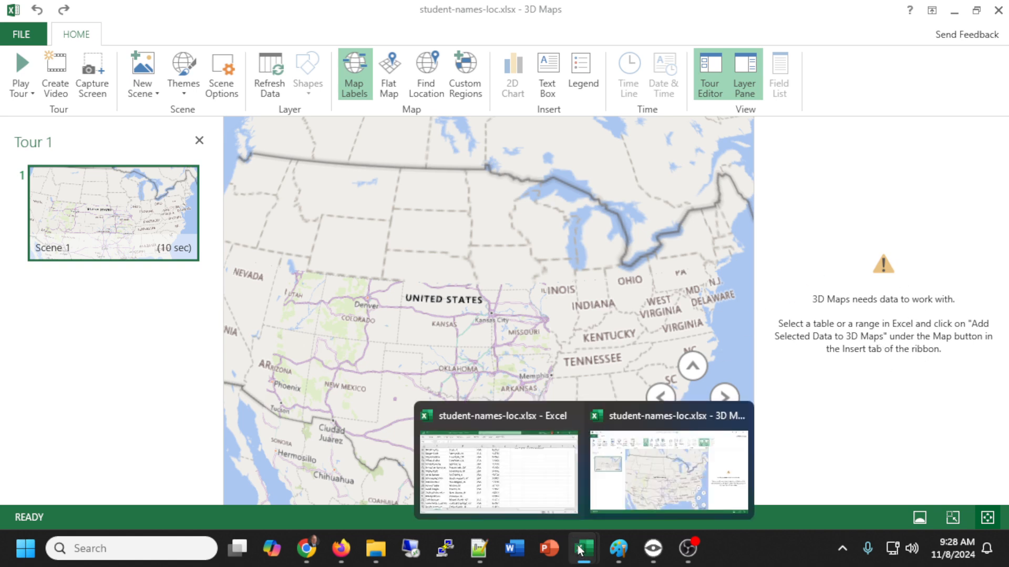
left_click(516, 458)
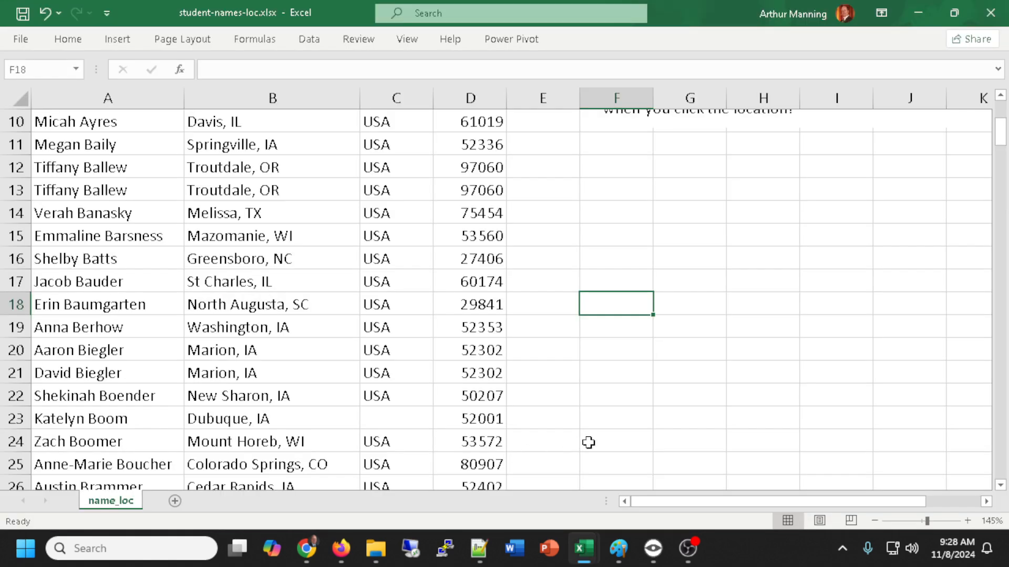
scroll(349, 254, "down", 3, "ctrl")
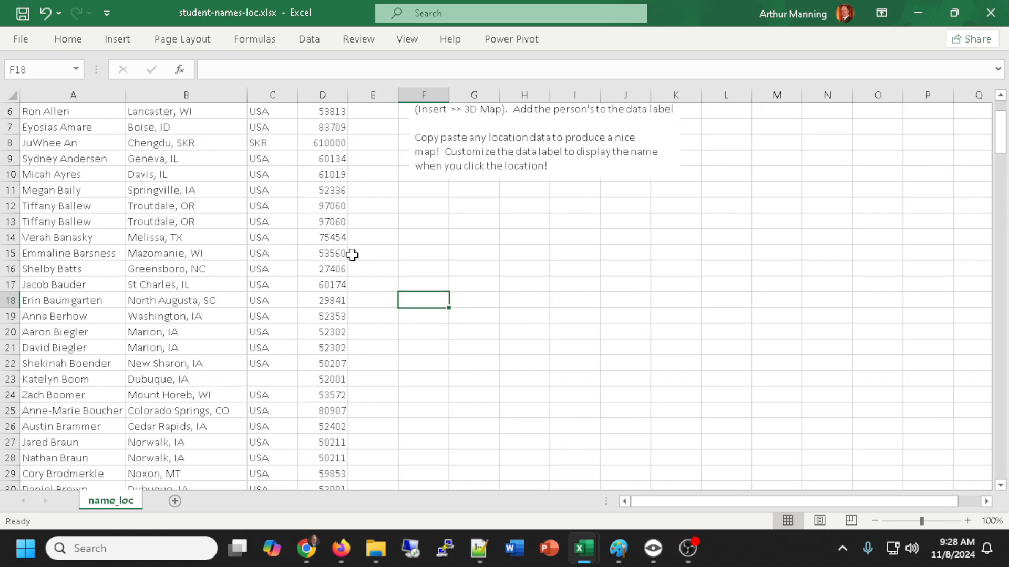
scroll(343, 266, "up", 2)
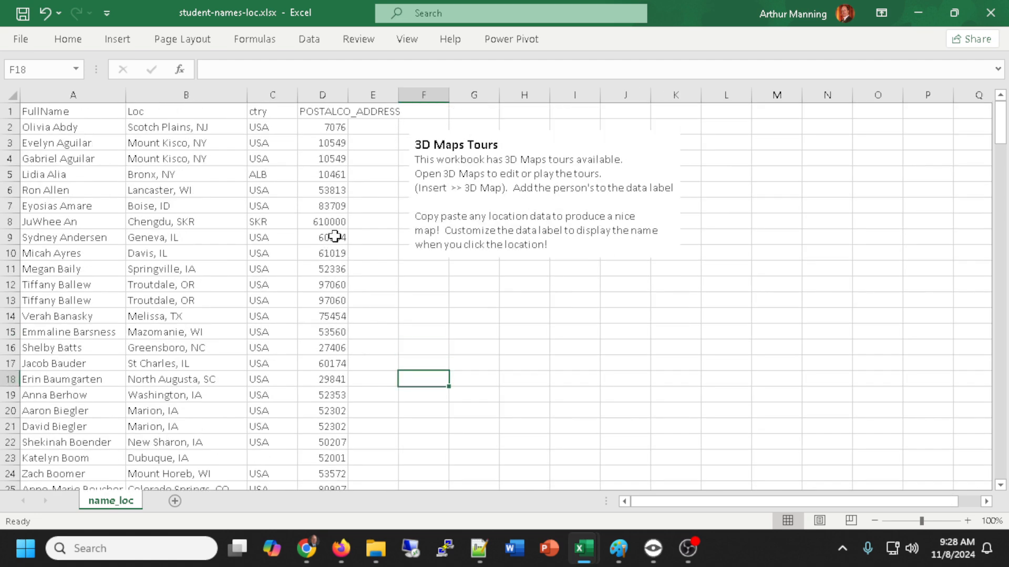
left_click(115, 42)
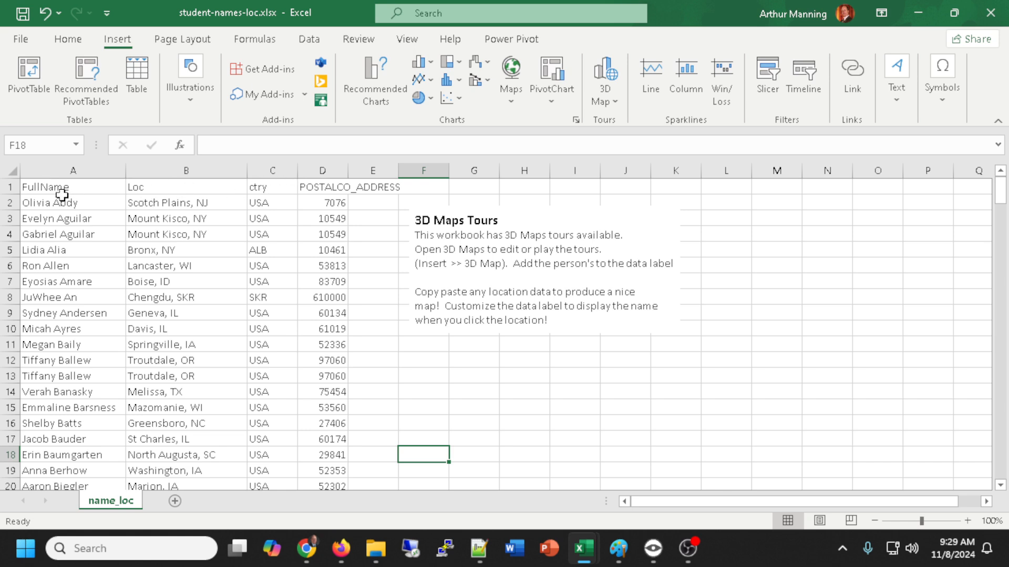
left_click_drag(40, 186, 286, 325)
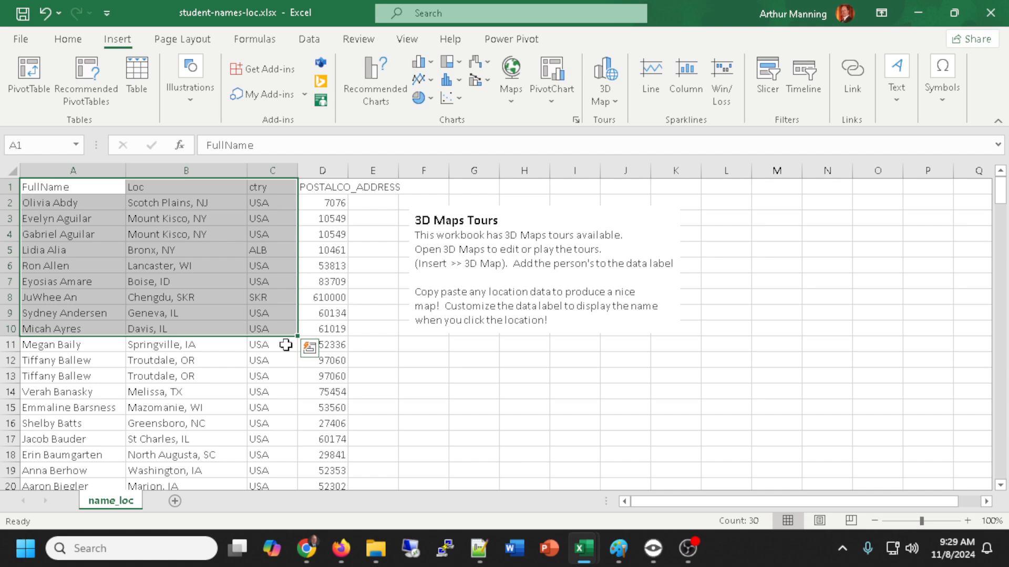
left_click_drag(1002, 193, 1004, 481)
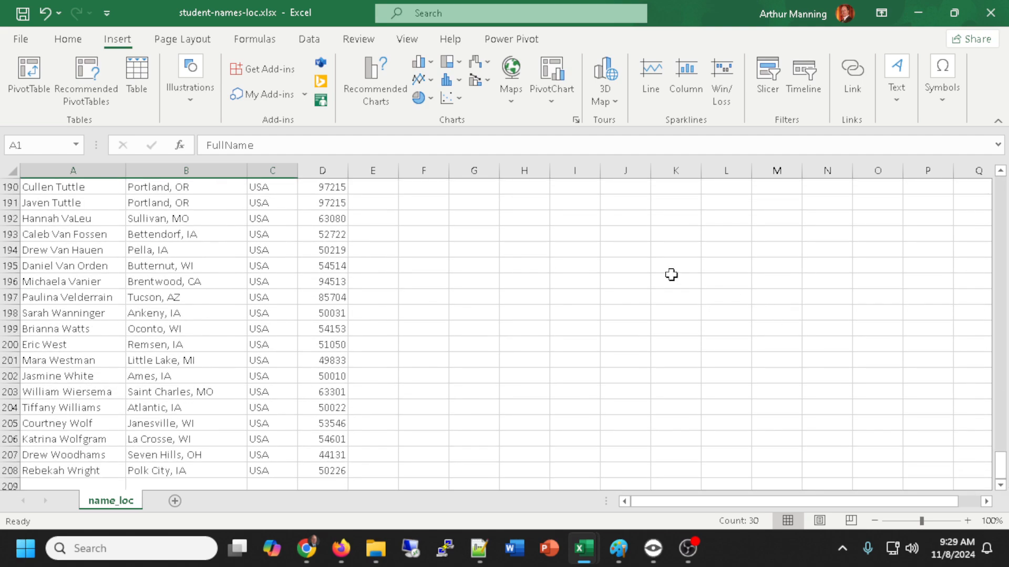
left_click(266, 469, "shift")
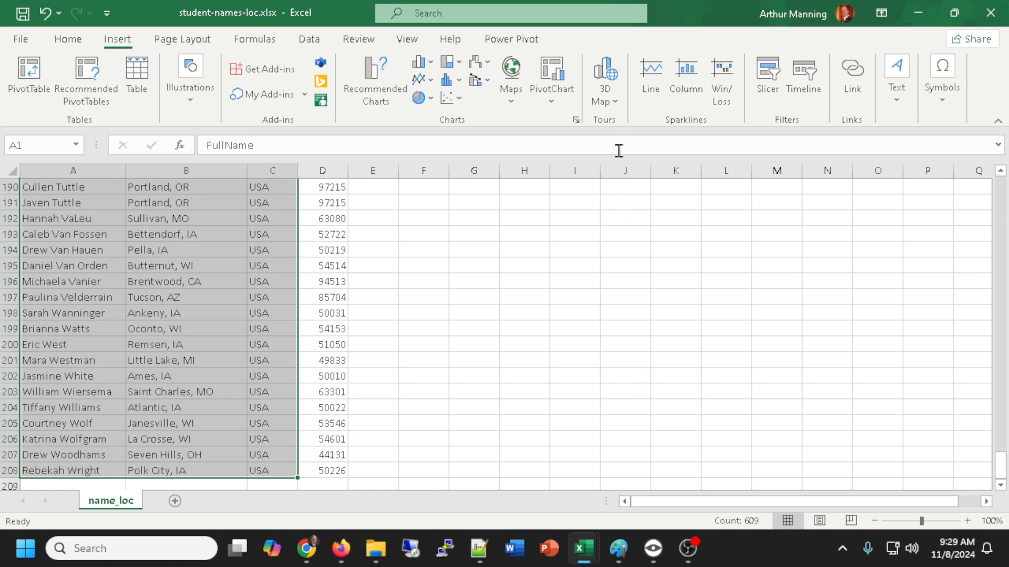
- Add the selected student data to 3D Maps and close the Field List
left_click(612, 105)
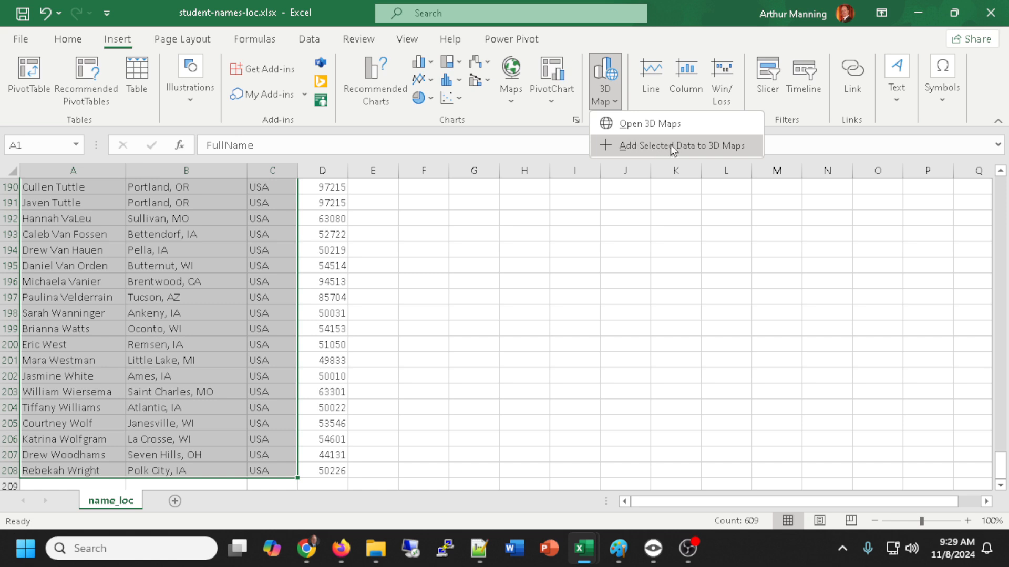
left_click(637, 144)
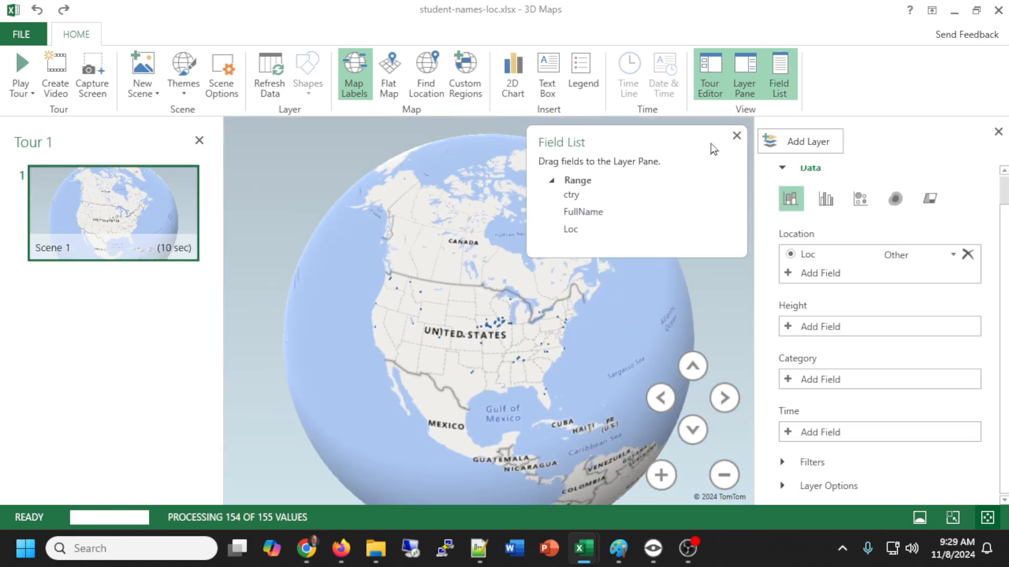
left_click(737, 137)
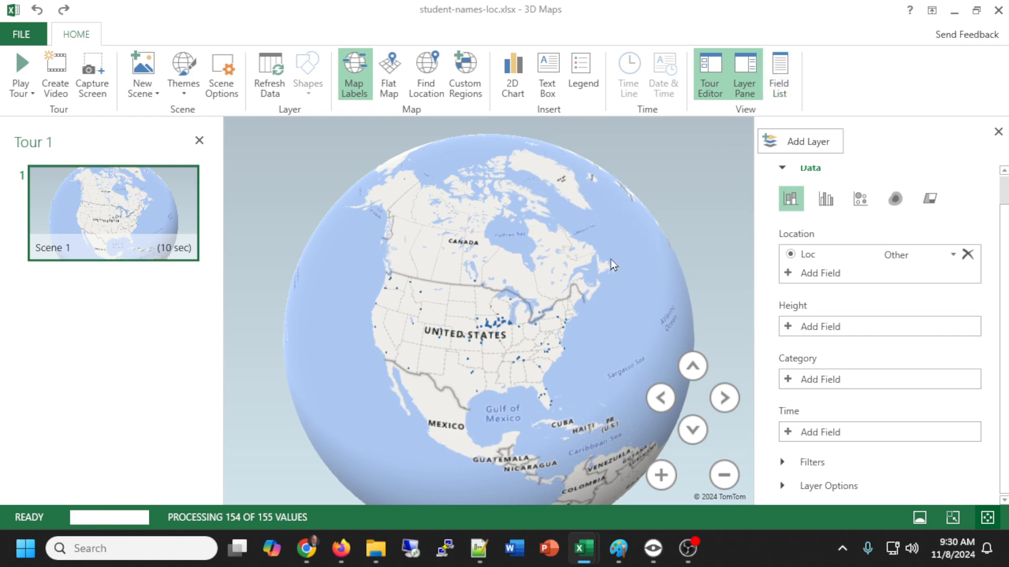
- Examine how the plotted student locations are spread across the United States and the rest of North America
scroll(493, 367, "up", 2)
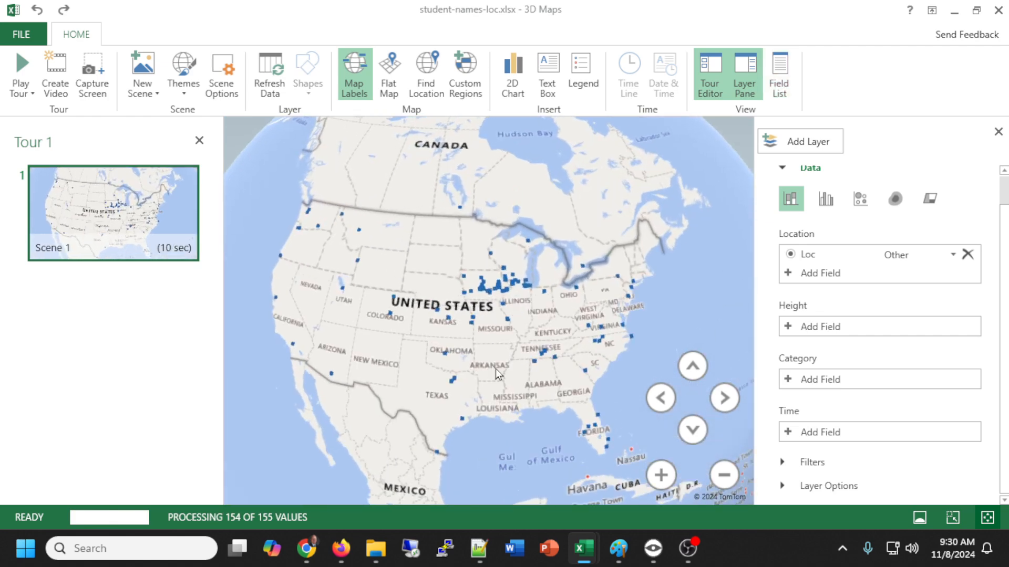
scroll(496, 368, "up", 3)
left_click_drag(560, 249, 626, 341)
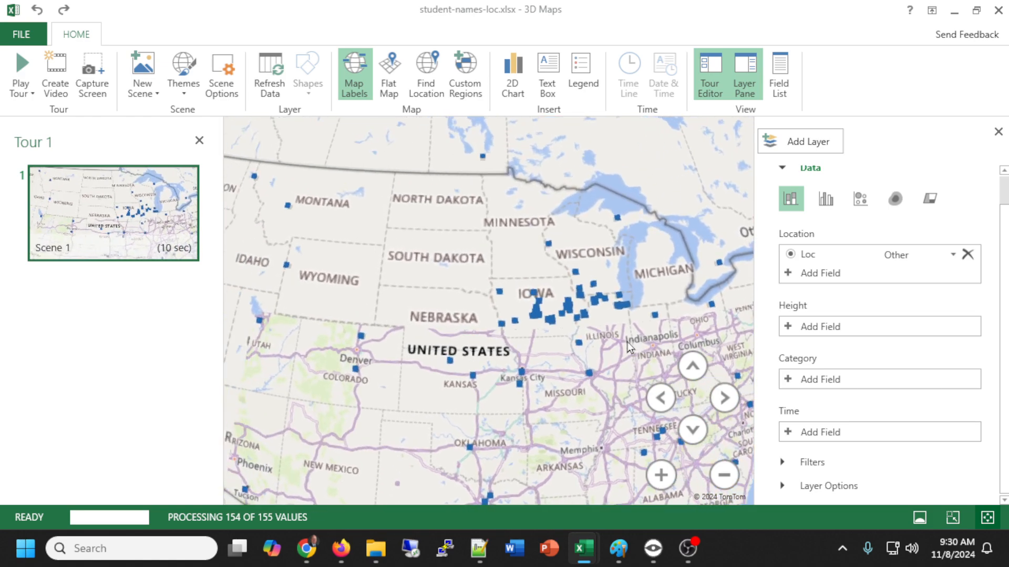
scroll(585, 349, "up", 3)
scroll(585, 350, "down", 5)
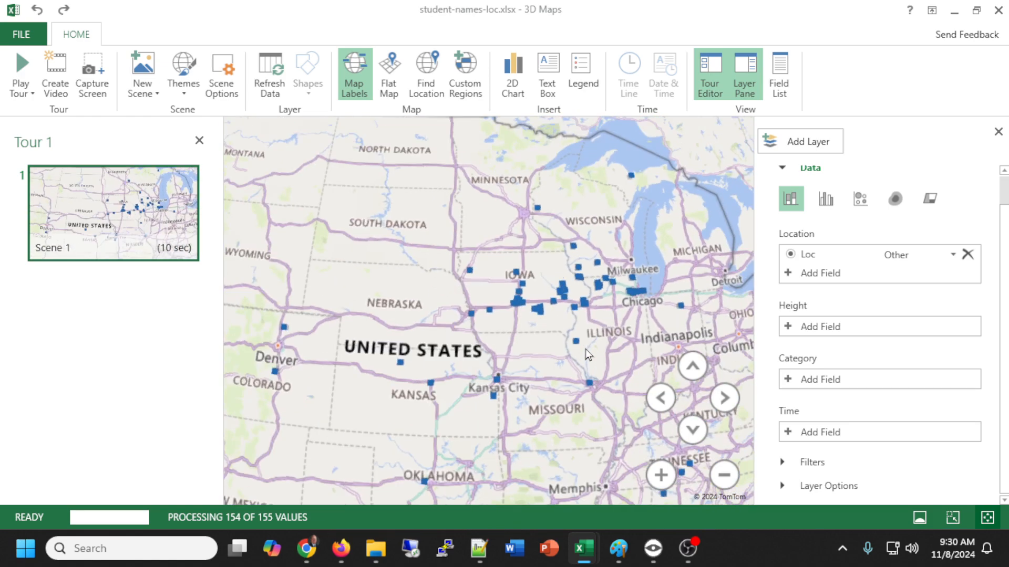
scroll(586, 353, "up", 4)
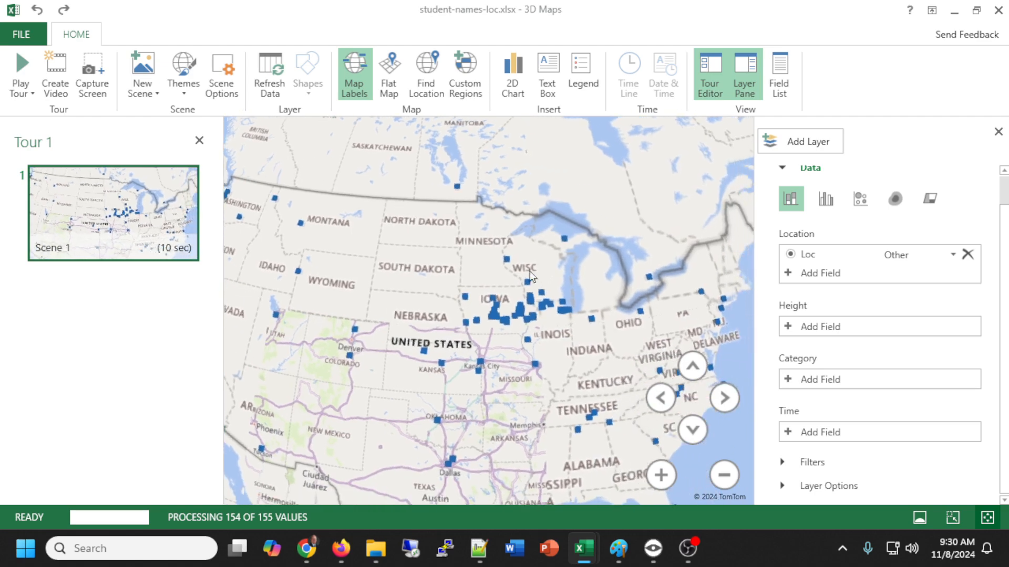
scroll(532, 322, "down", 6)
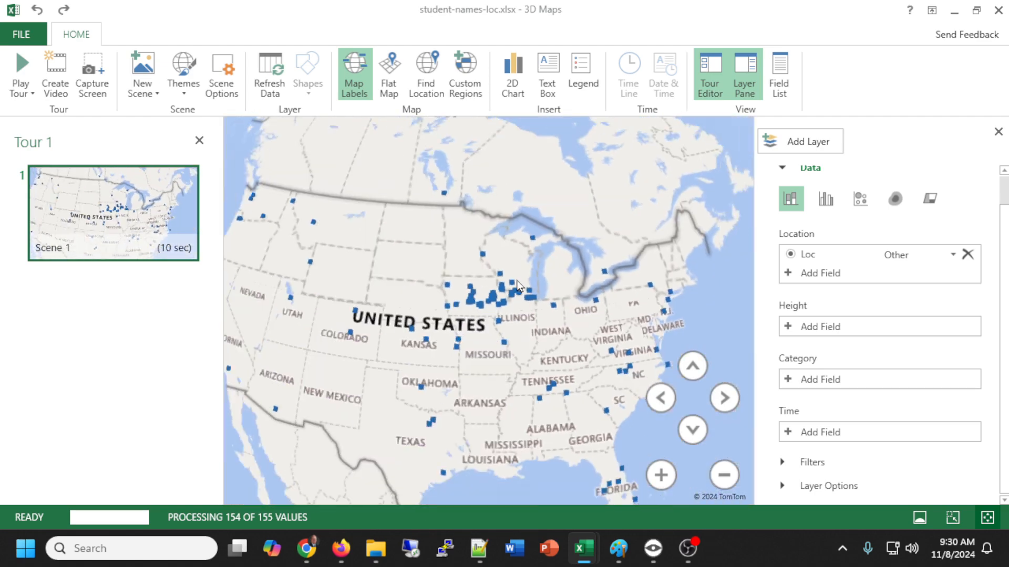
left_click_drag(606, 351, 681, 359)
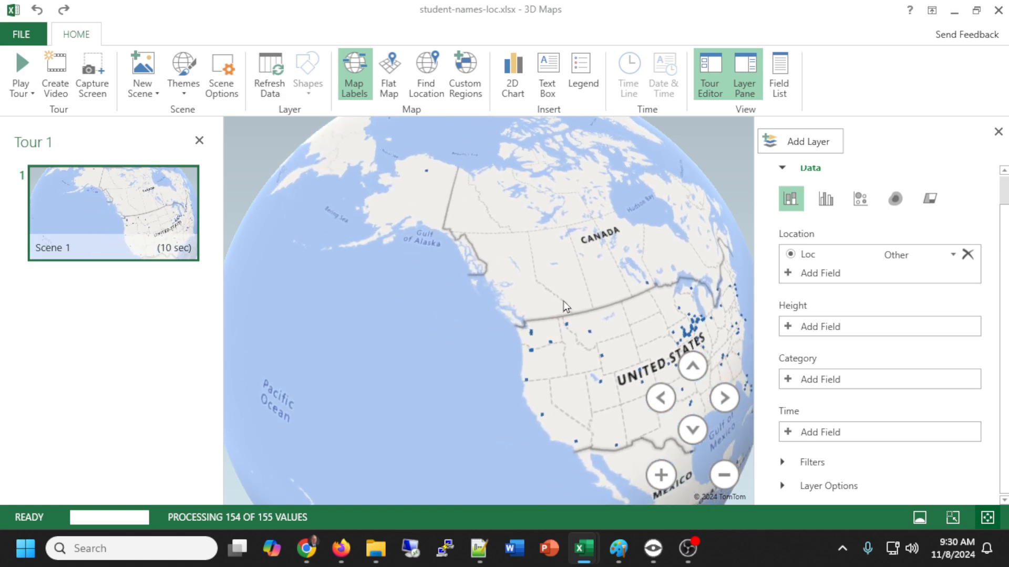
left_click_drag(579, 289, 359, 195)
left_click_drag(474, 323, 573, 276)
scroll(572, 275, "down", 8)
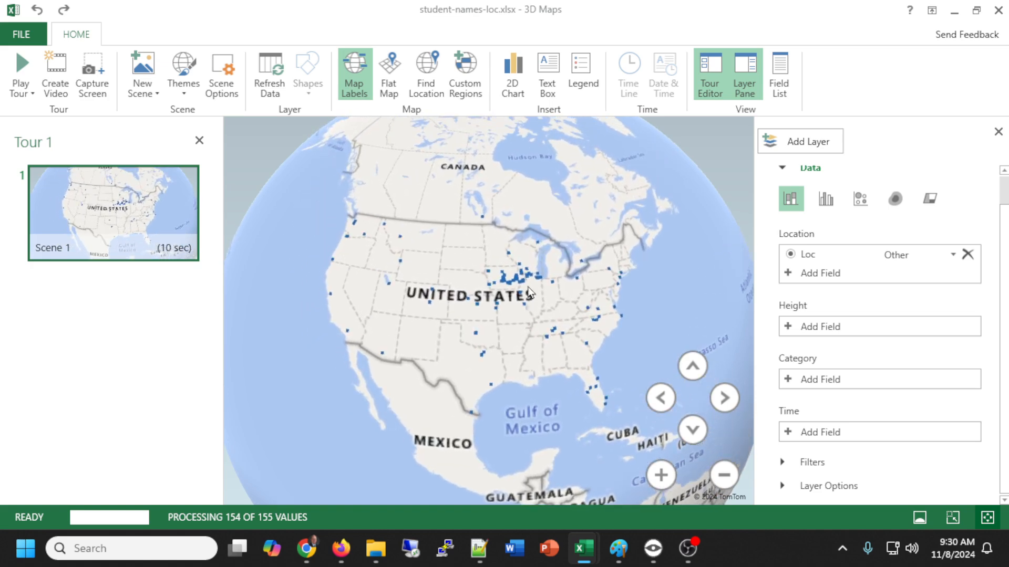
scroll(525, 292, "up", 5)
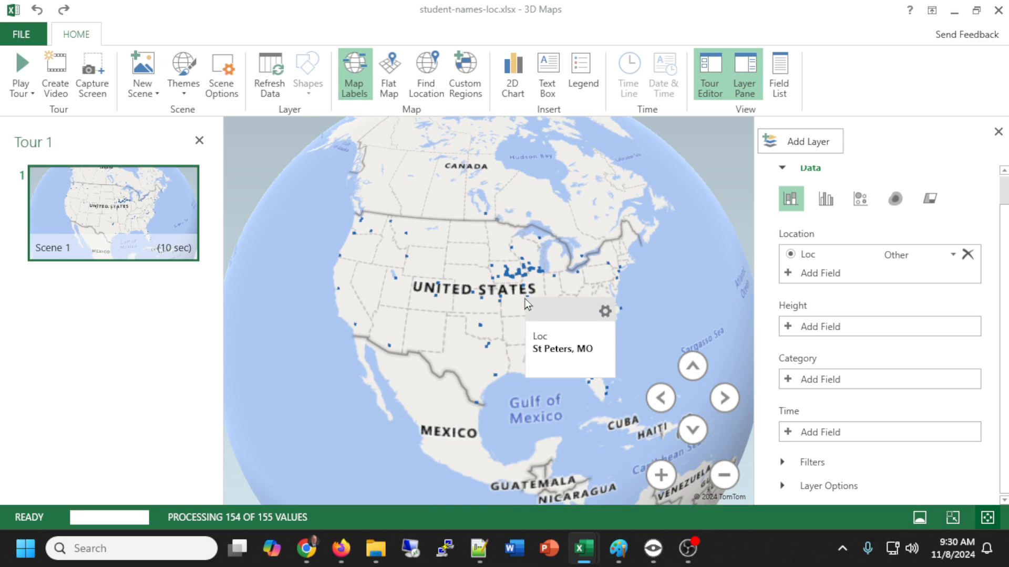
key("alt+Tab")
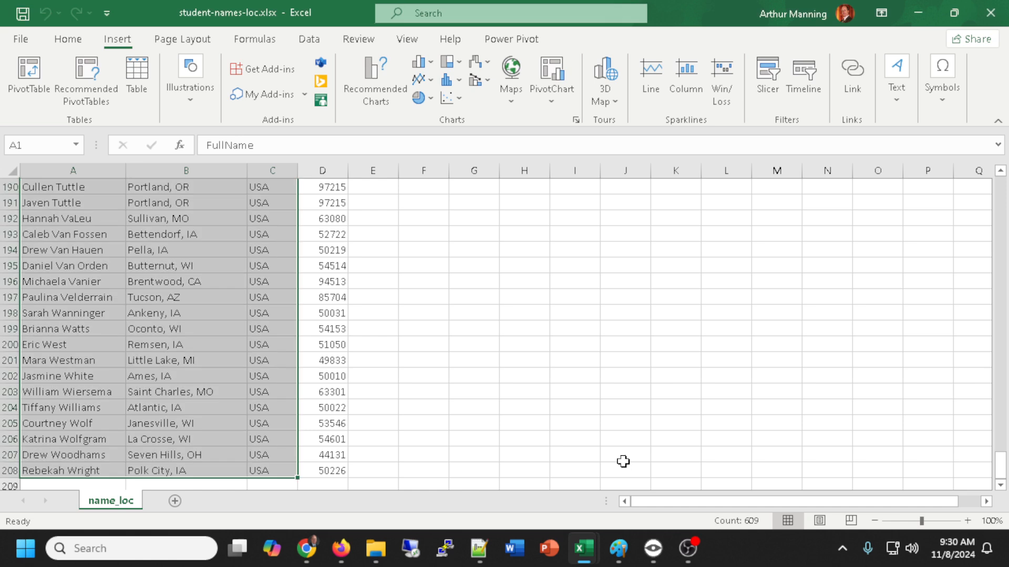
left_click(608, 103)
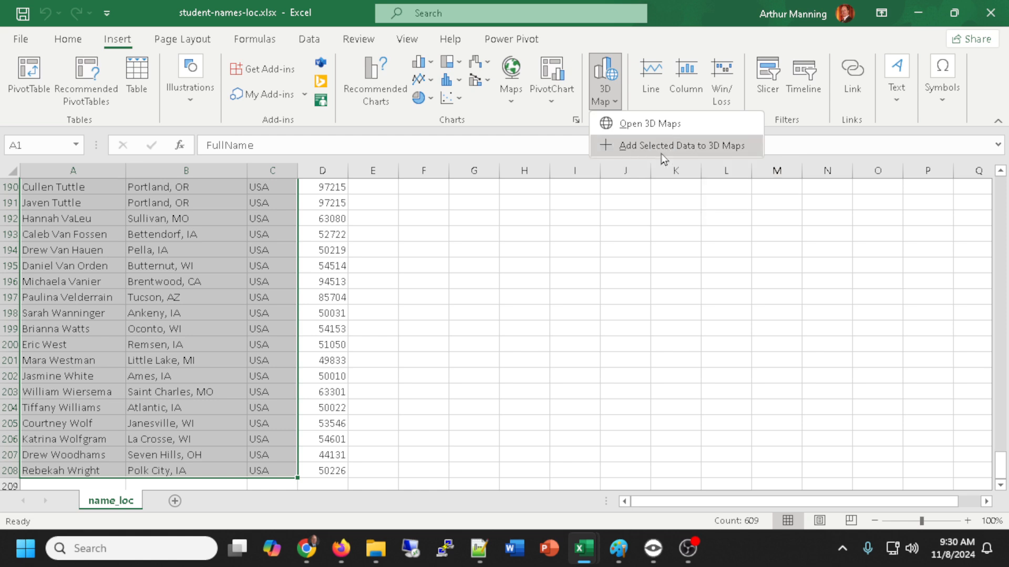
left_click(649, 124)
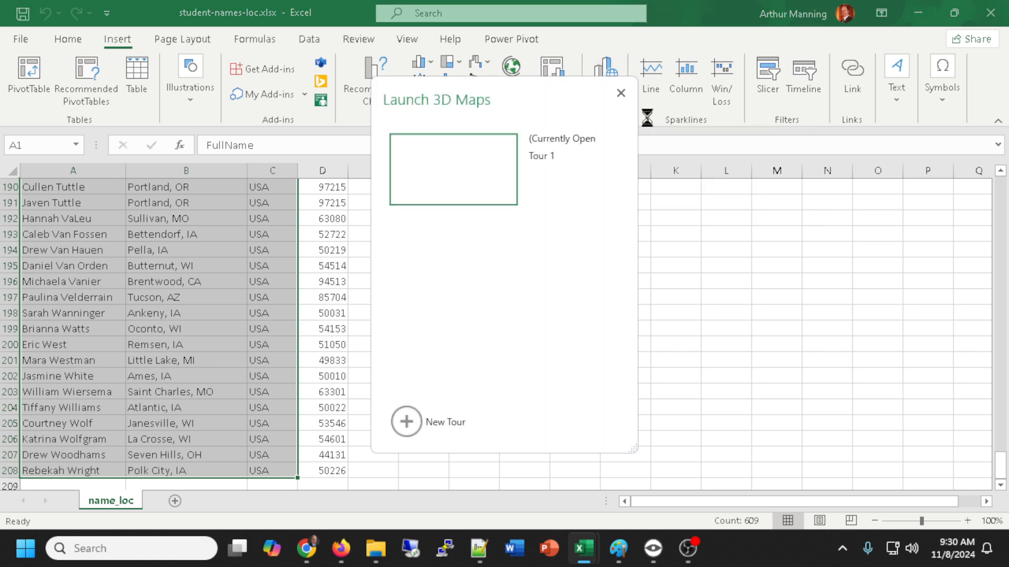
left_click(622, 95)
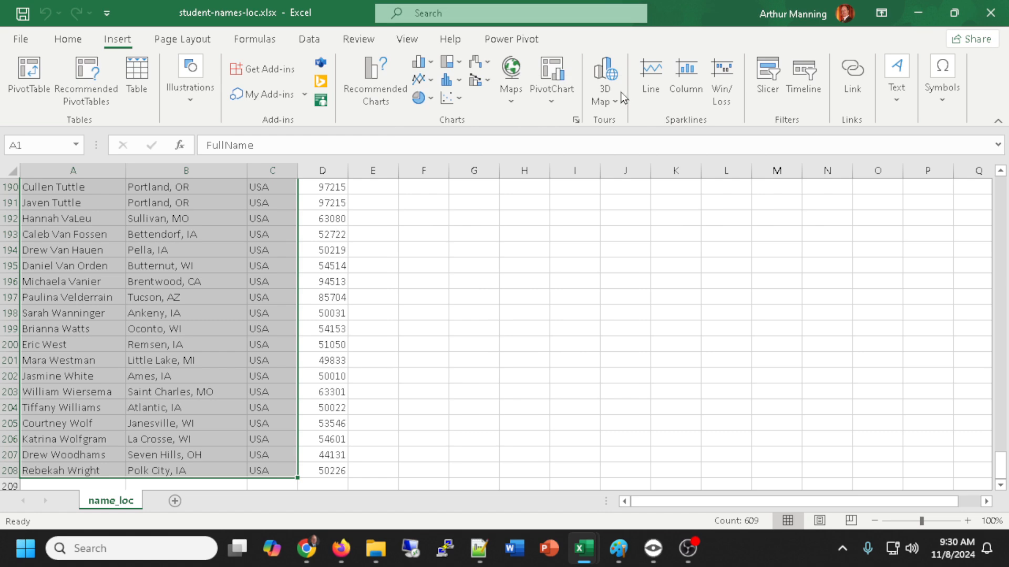
left_click(609, 102)
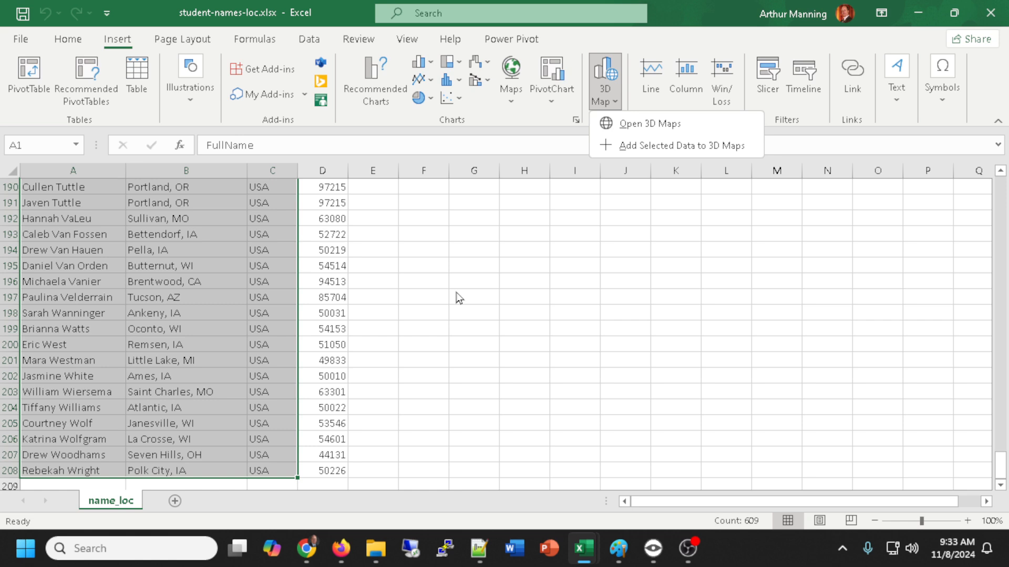
key("alt+Tab")
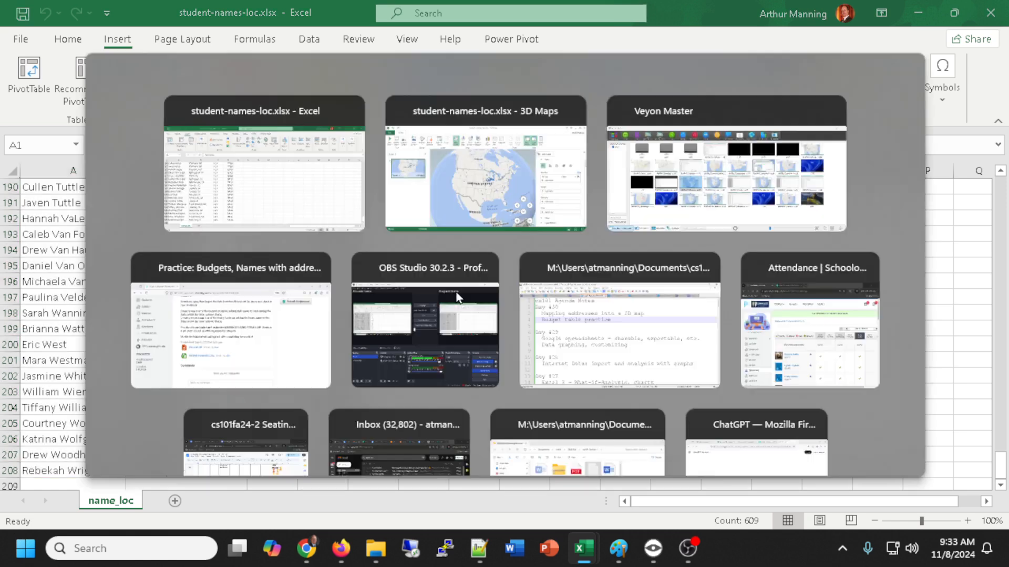
- Return to 3D Maps and examine the plotted locations around Wisconsin, northern Illinois and Lake Michigan up close
scroll(529, 338, "up", 5)
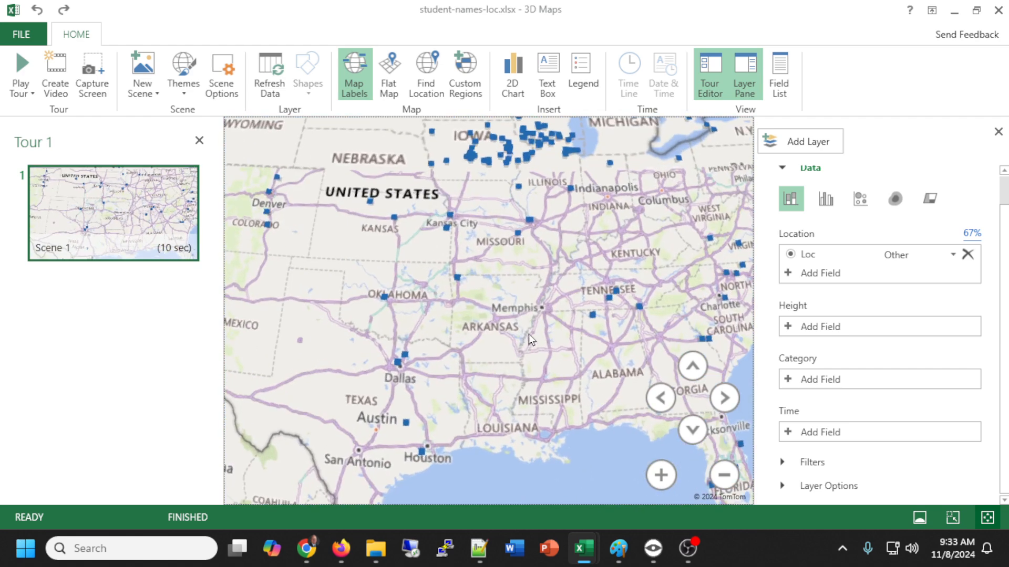
left_click(356, 79)
left_click_drag(509, 205, 434, 420)
scroll(490, 370, "up", 2)
scroll(490, 370, "up", 2)
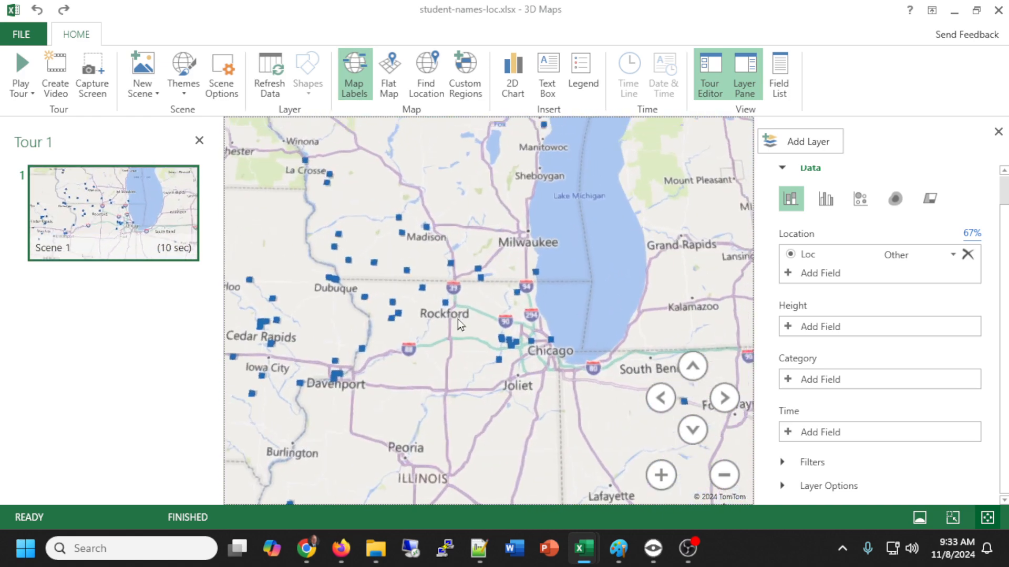
mouse_move(390, 314)
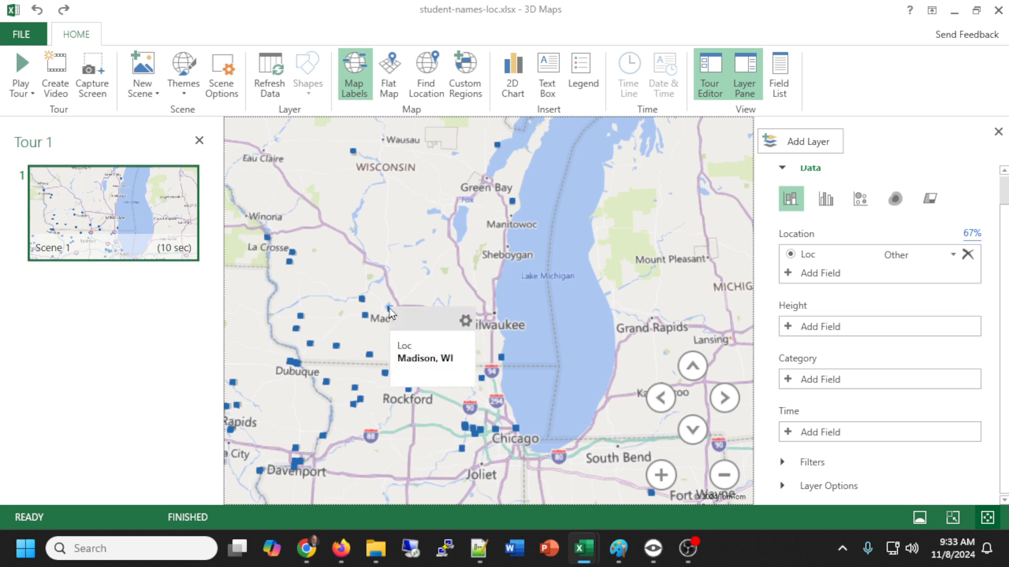
left_click(465, 321)
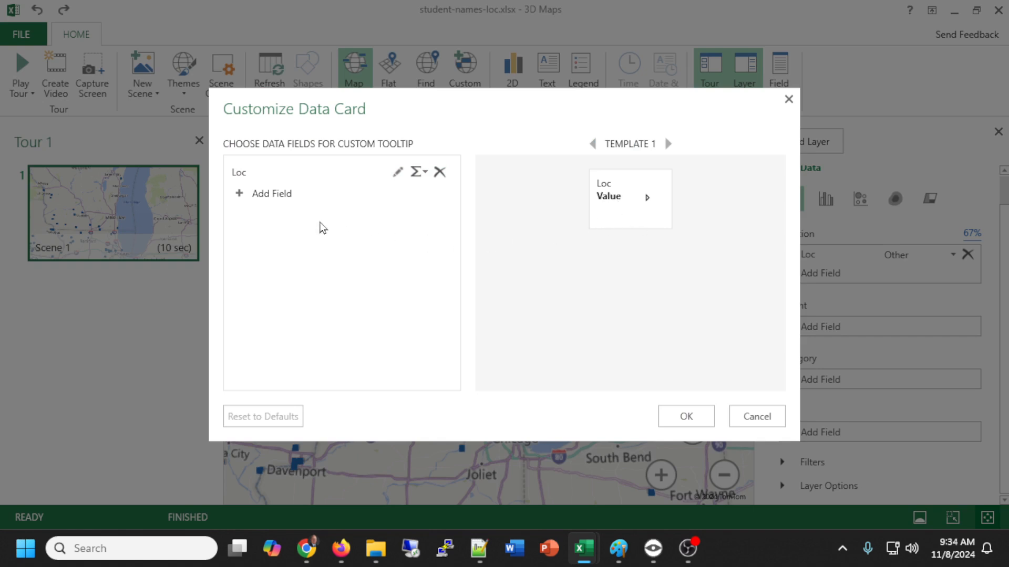
left_click(239, 194)
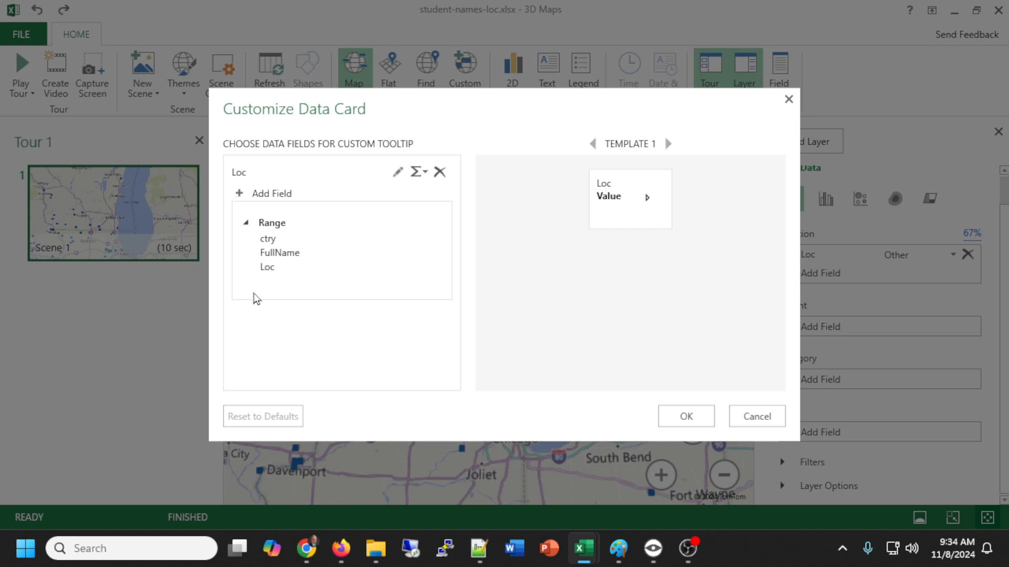
left_click(277, 253)
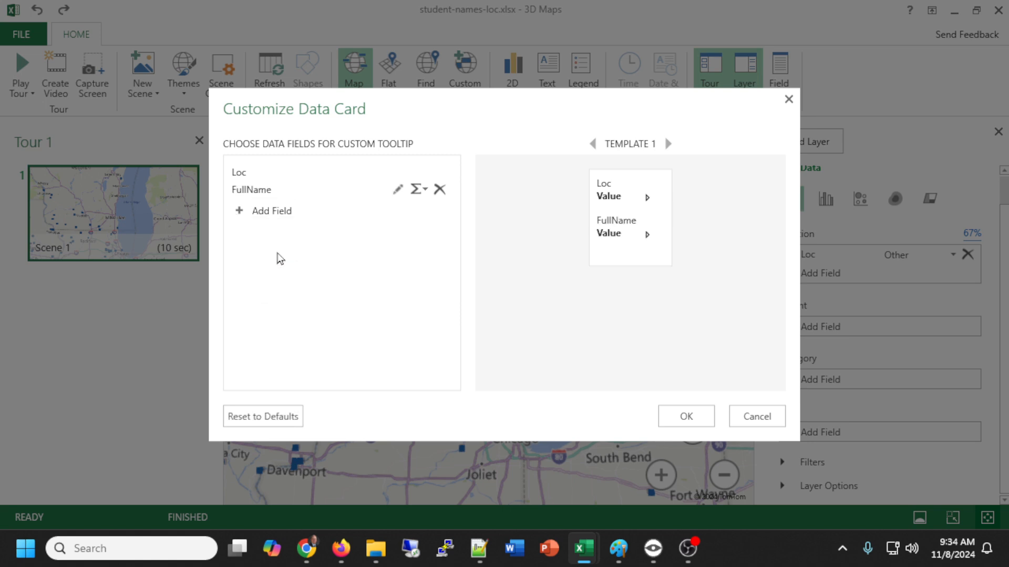
left_click(788, 100)
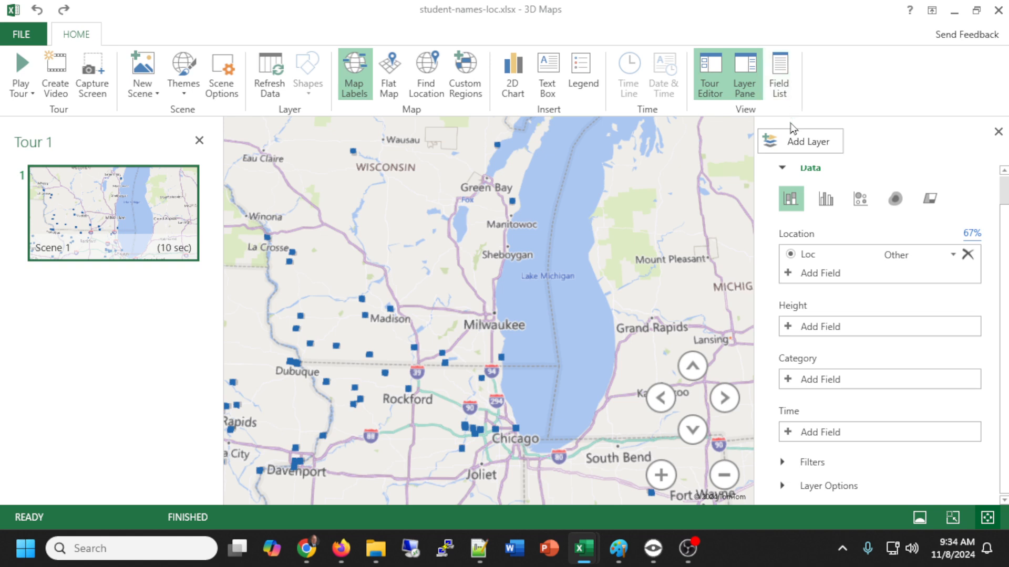
- Customize the data card by adding the FullName and ctry fields, with FullName placed first above Loc
mouse_move(515, 208)
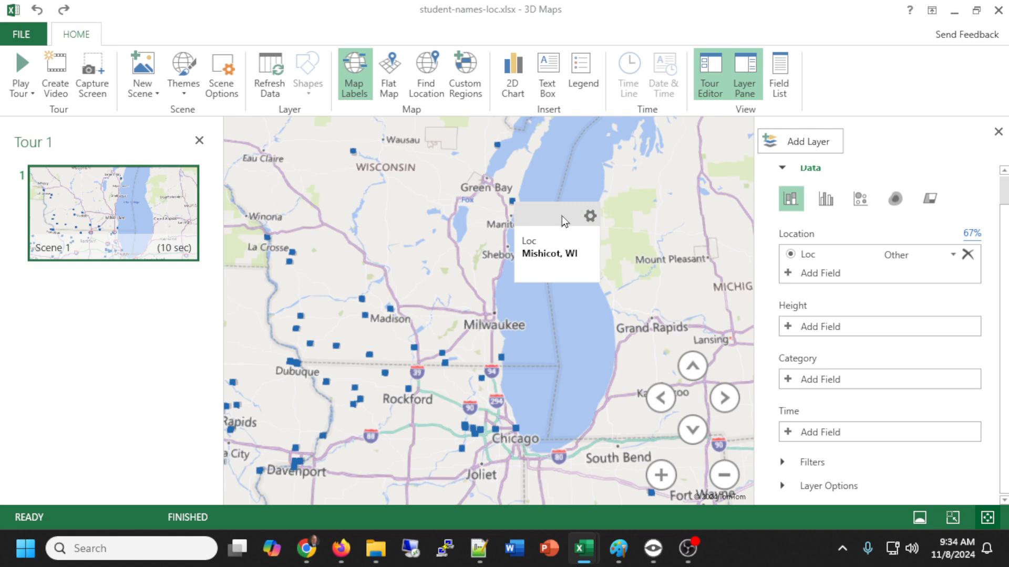
left_click(590, 216)
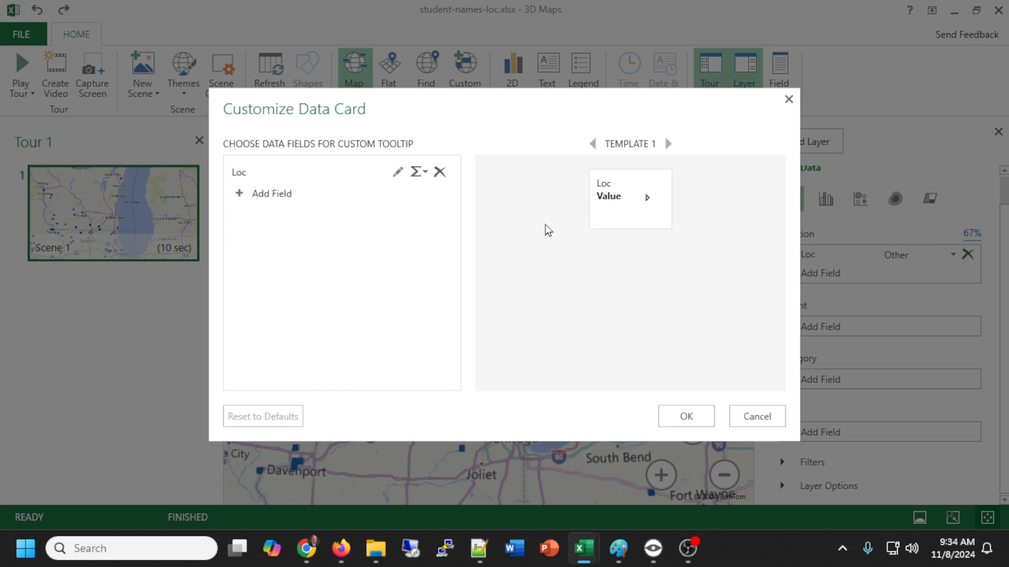
left_click(239, 194)
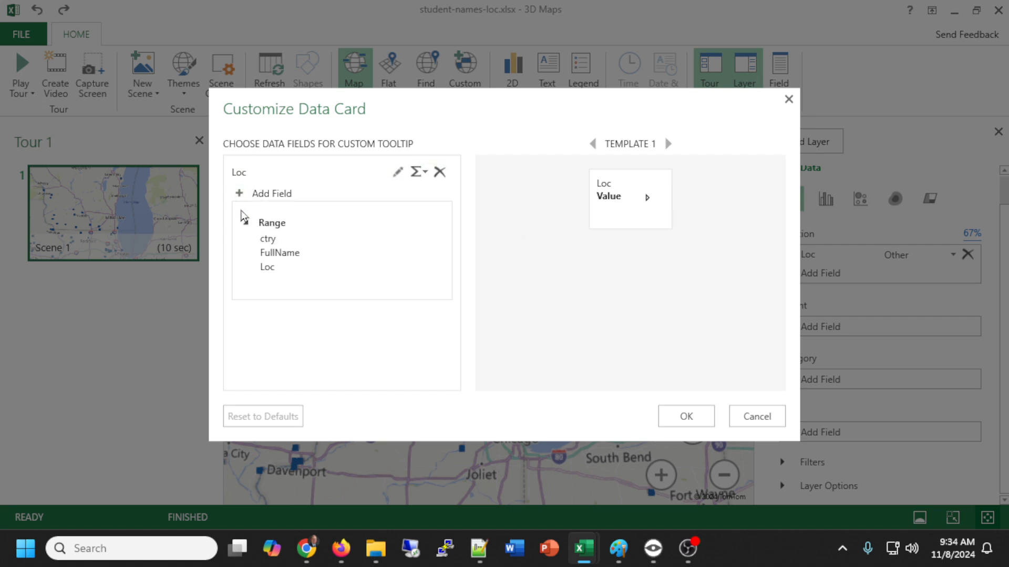
left_click(282, 255)
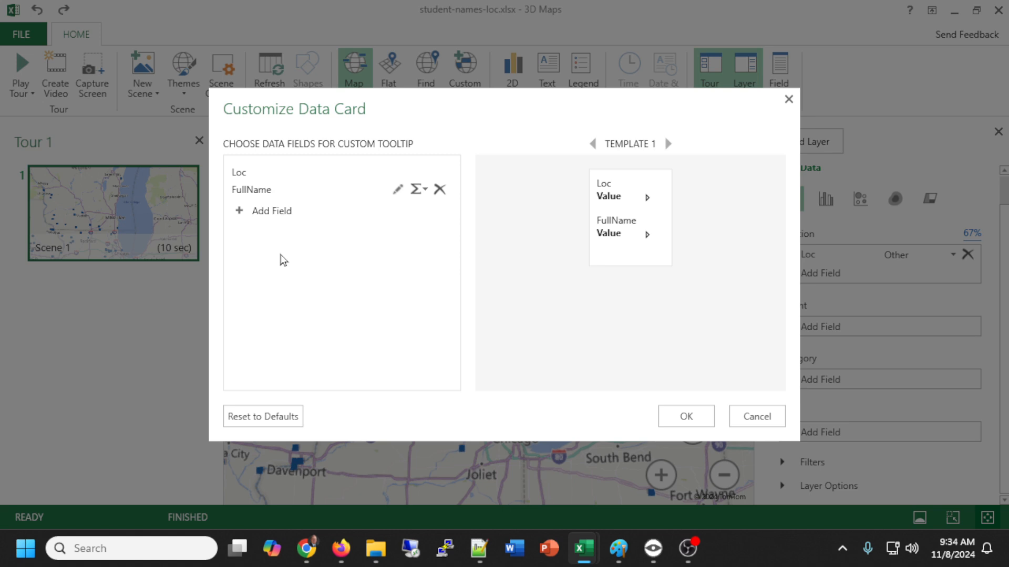
left_click(240, 211)
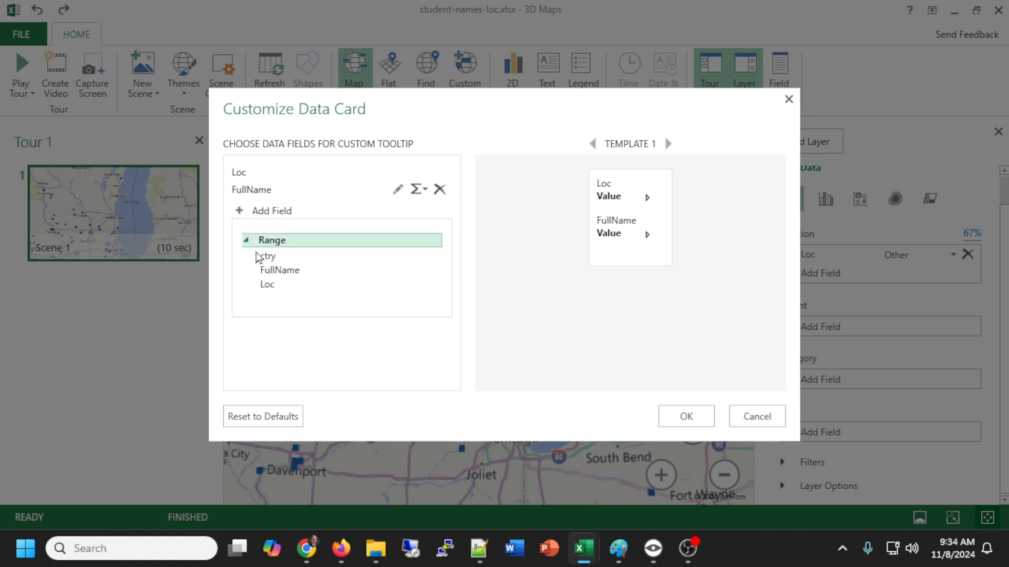
left_click(264, 257)
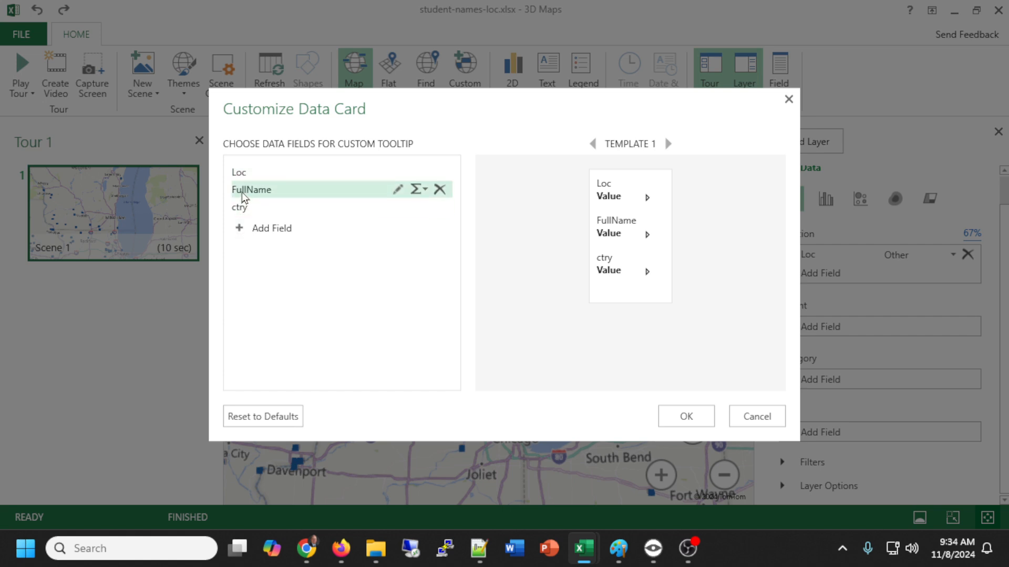
left_click_drag(242, 195, 243, 180)
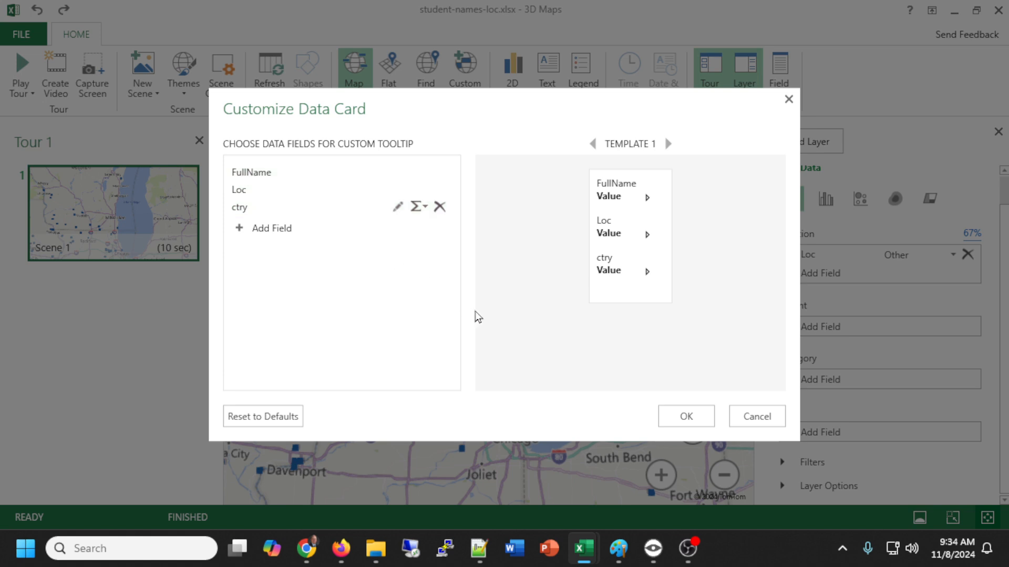
left_click(697, 424)
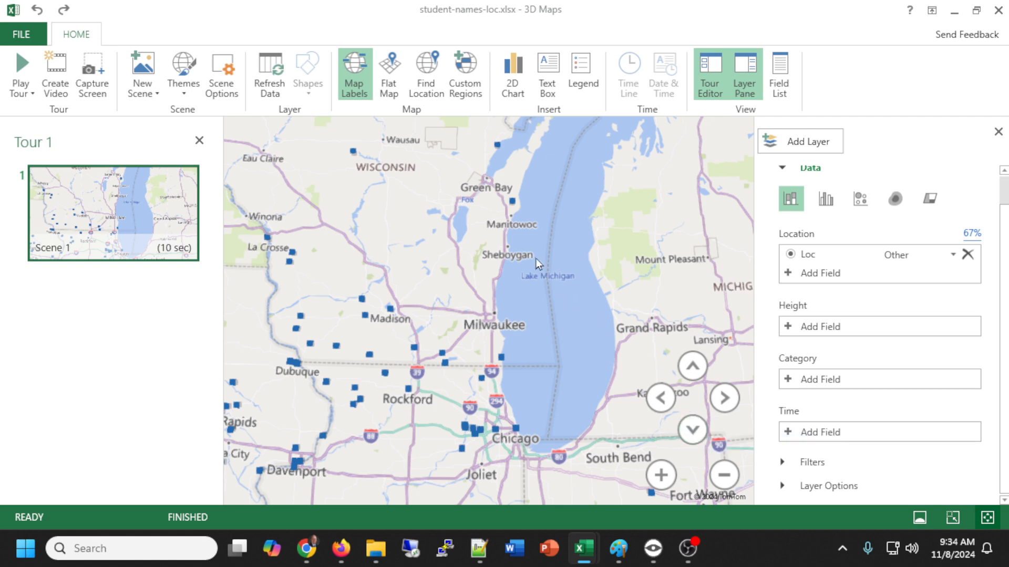
- Check the customized data cards of the plotted points at Mishicot, Wisconsin, and East Helena, Montana
mouse_move(510, 202)
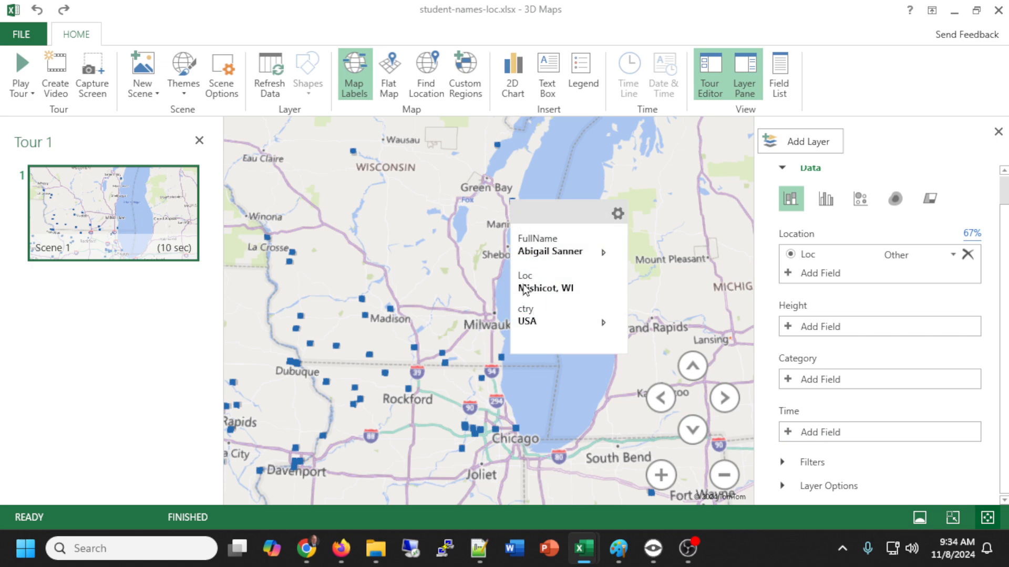
scroll(420, 220, "down", 5)
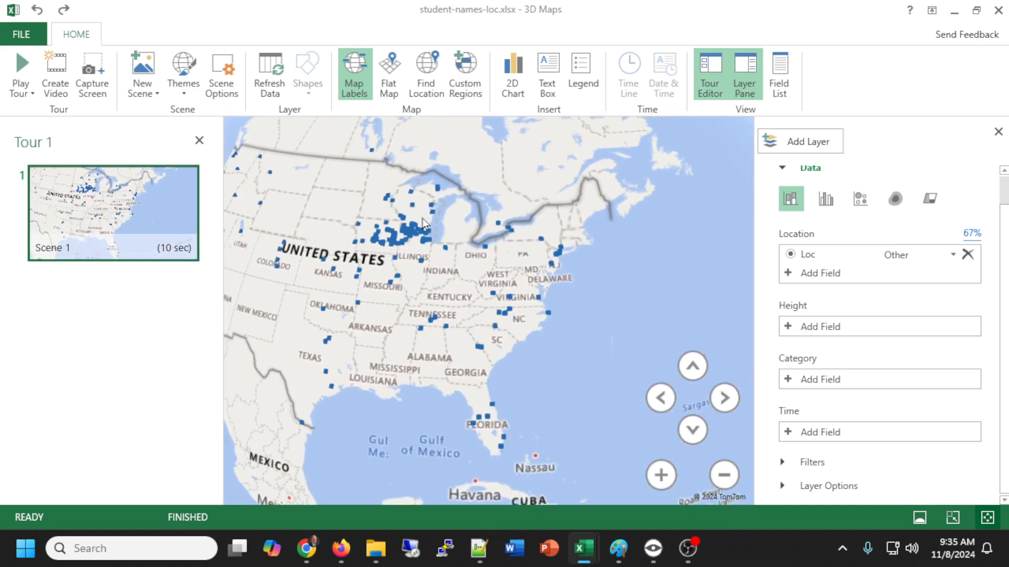
scroll(422, 218, "down", 2)
left_click_drag(421, 219, 505, 286)
scroll(505, 286, "up", 4)
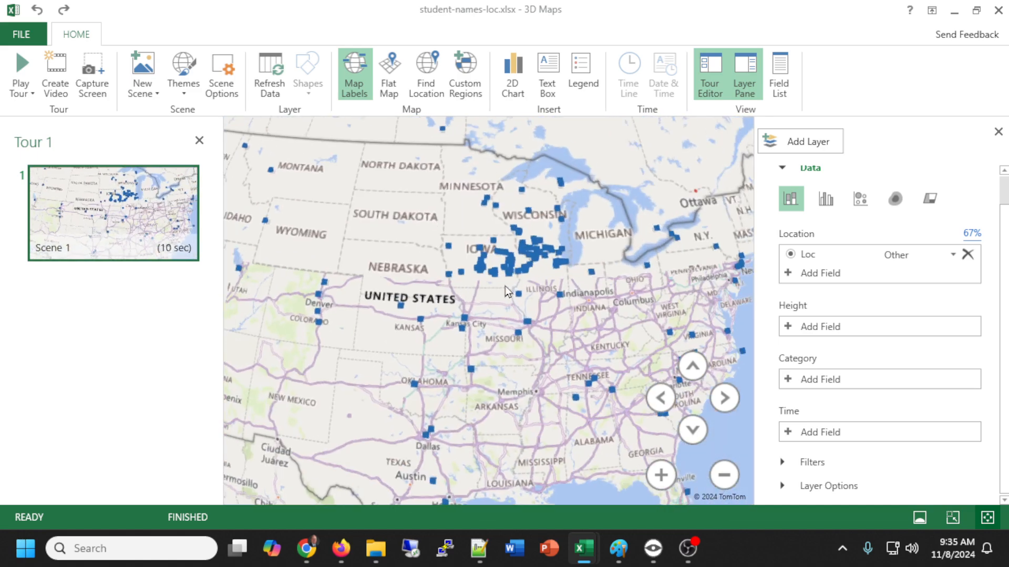
scroll(505, 286, "up", 3)
left_click_drag(358, 252, 613, 365)
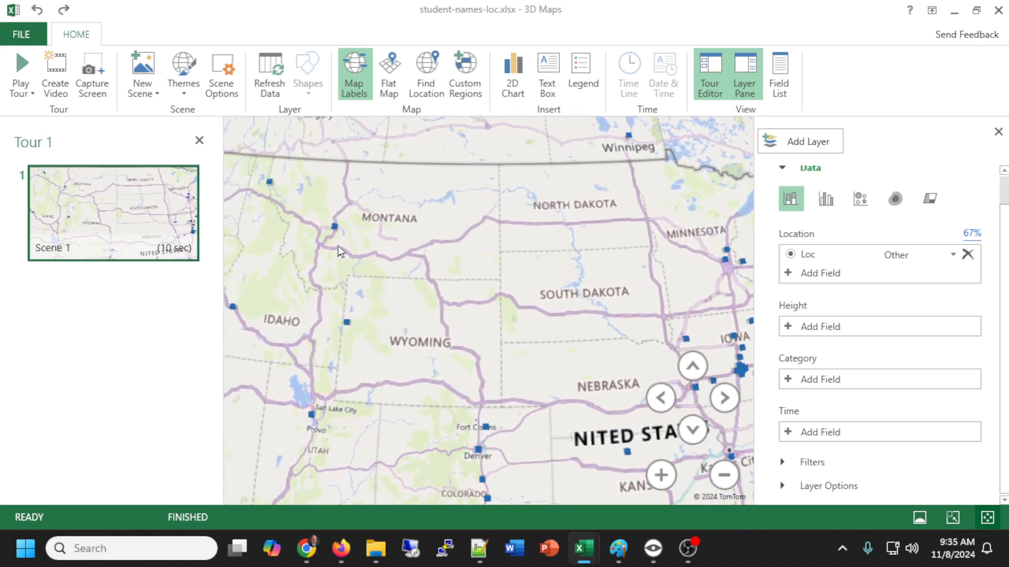
mouse_move(333, 226)
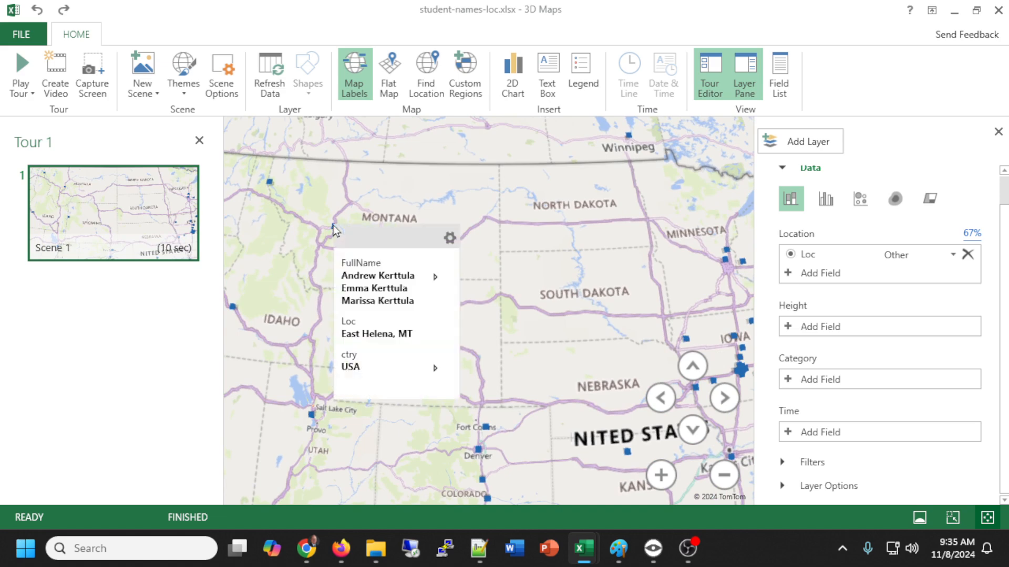
scroll(291, 259, "up", 3)
left_click_drag(406, 208, 430, 310)
mouse_move(425, 284)
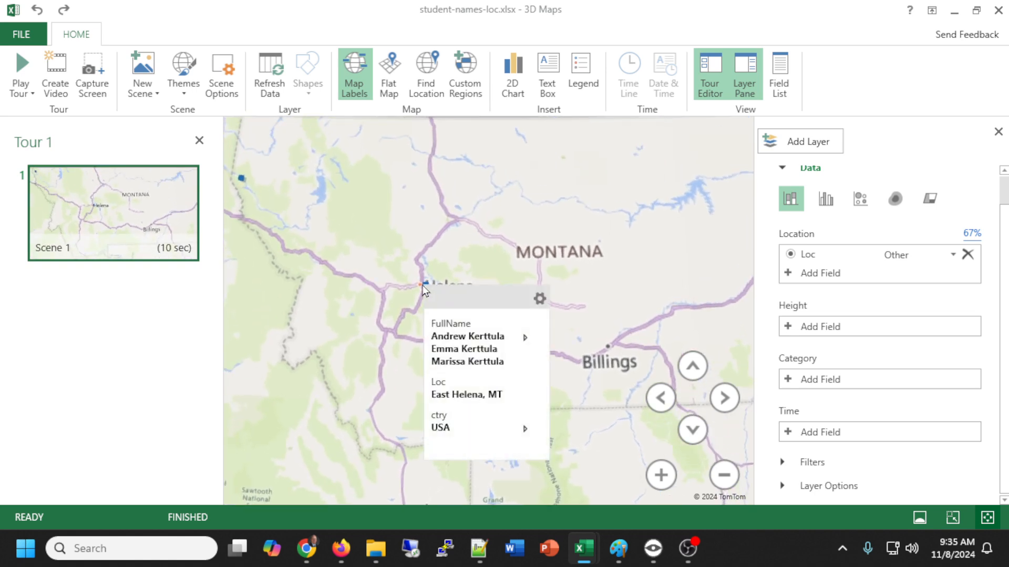
- Turn the globe across the Pacific to East Asia and check the data card of the Daegu point in South Korea
scroll(412, 256, "down", 6)
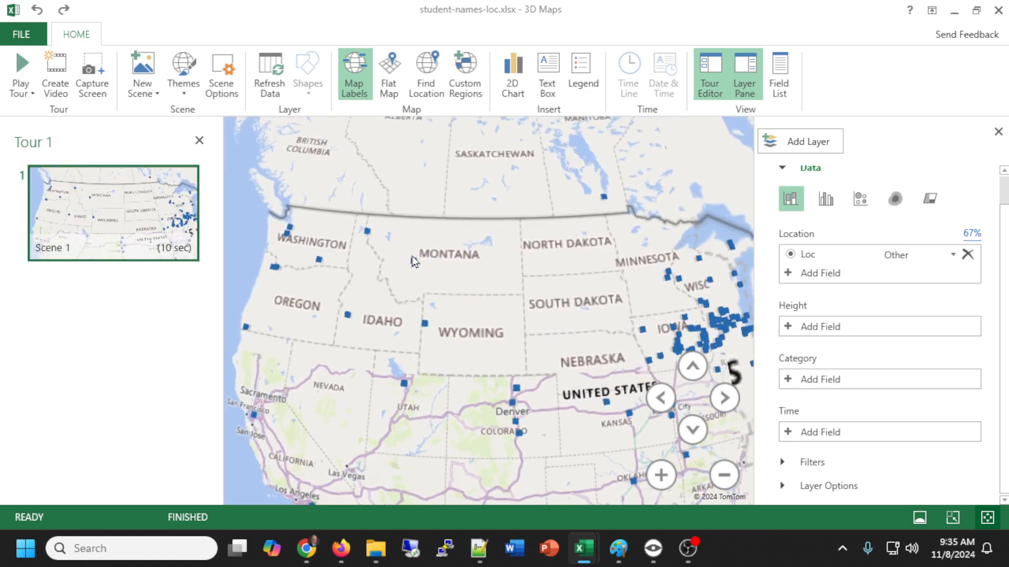
scroll(411, 256, "down", 5)
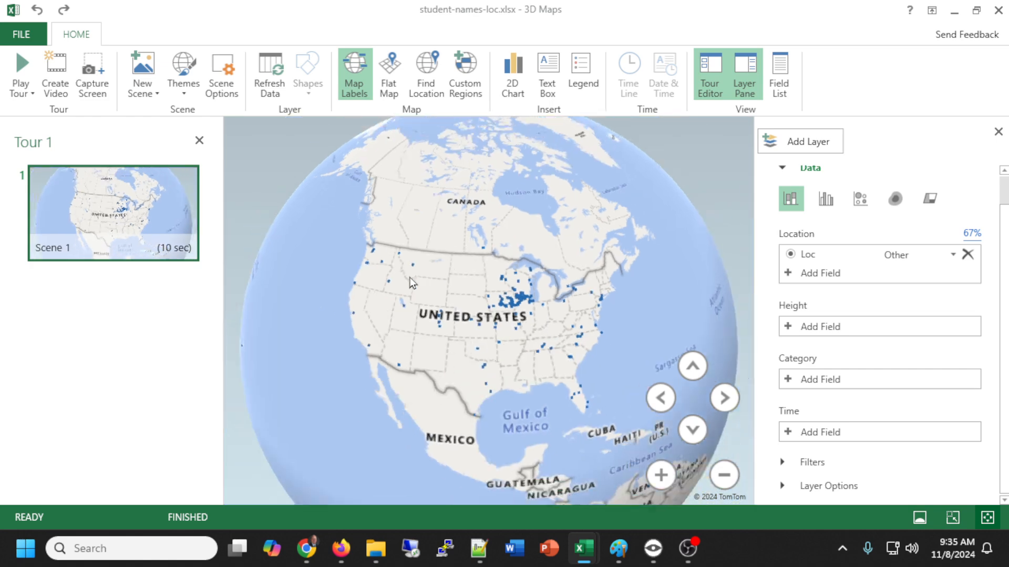
scroll(407, 284, "up", 3)
left_click_drag(370, 288, 597, 316)
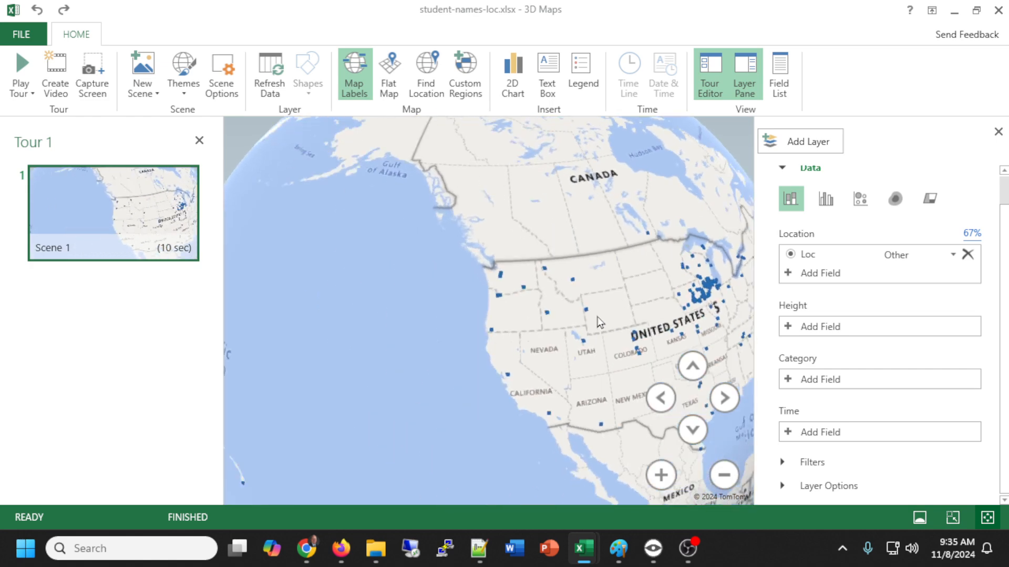
left_click_drag(356, 289, 651, 316)
left_click_drag(424, 331, 623, 223)
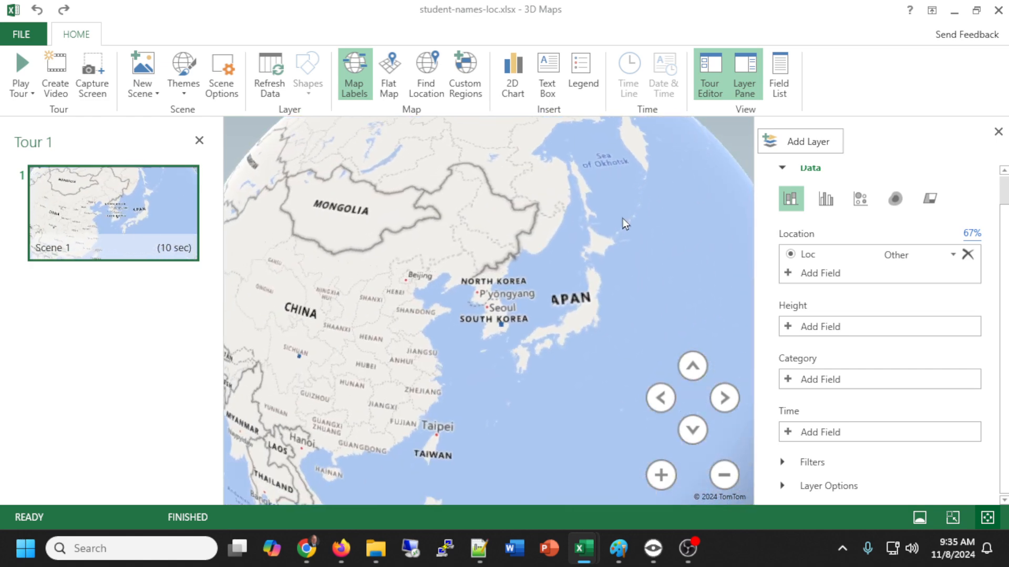
mouse_move(515, 322)
scroll(515, 322, "up", 5)
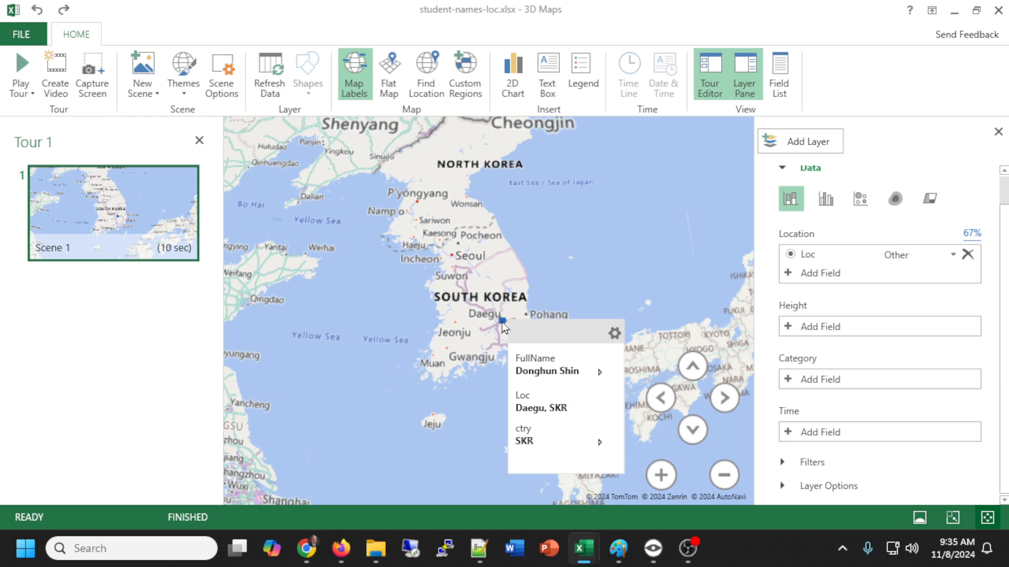
- Check the data cards of the plotted points in China's Sichuan province, Jharkhand and southern India
scroll(502, 322, "down", 5)
left_click_drag(444, 295, 566, 255)
scroll(566, 254, "down", 3)
mouse_move(455, 284)
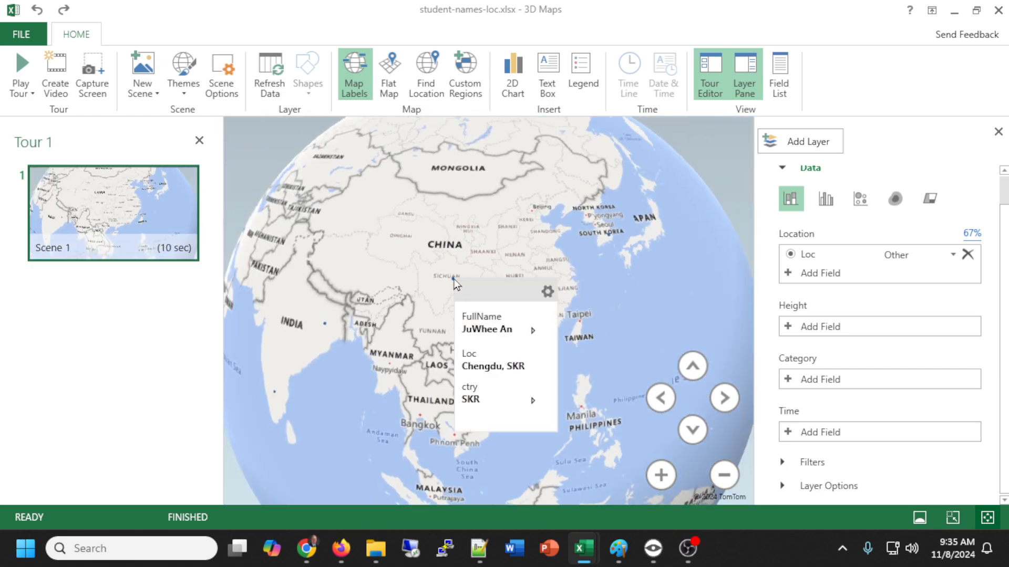
scroll(453, 287, "up", 4)
scroll(428, 303, "down", 2)
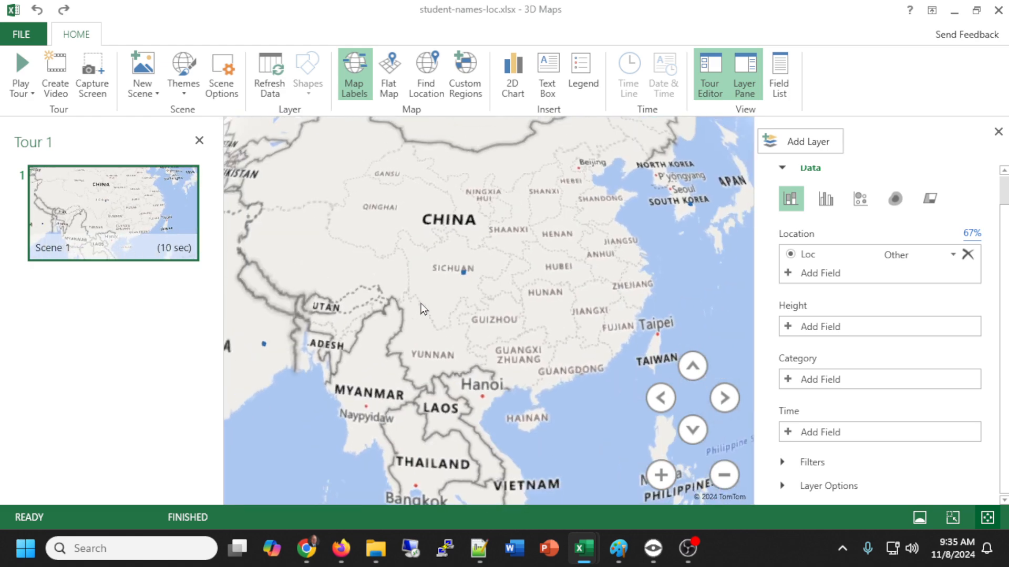
left_click_drag(421, 306, 483, 134)
left_click_drag(493, 289, 619, 346)
mouse_move(568, 227)
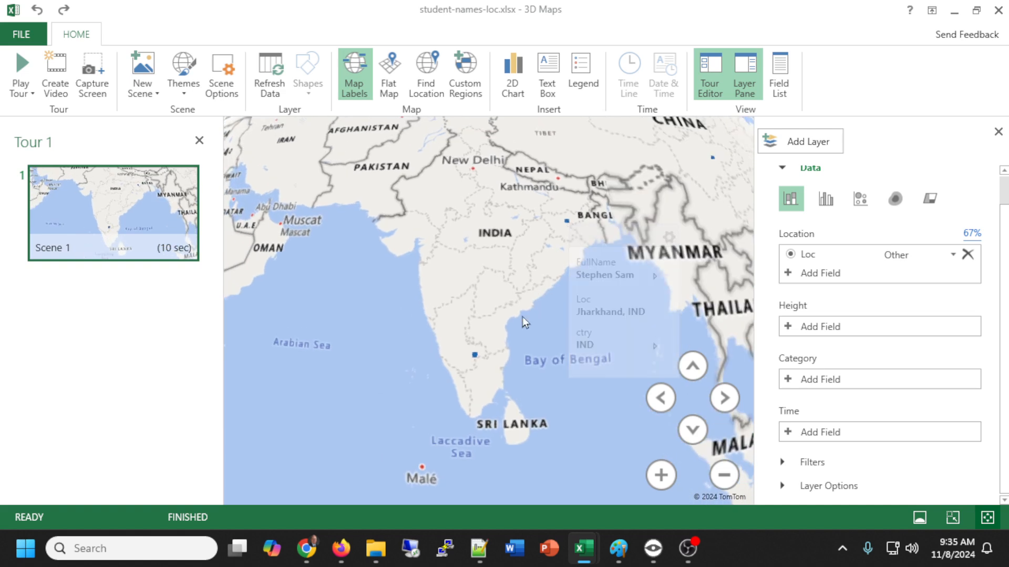
mouse_move(474, 357)
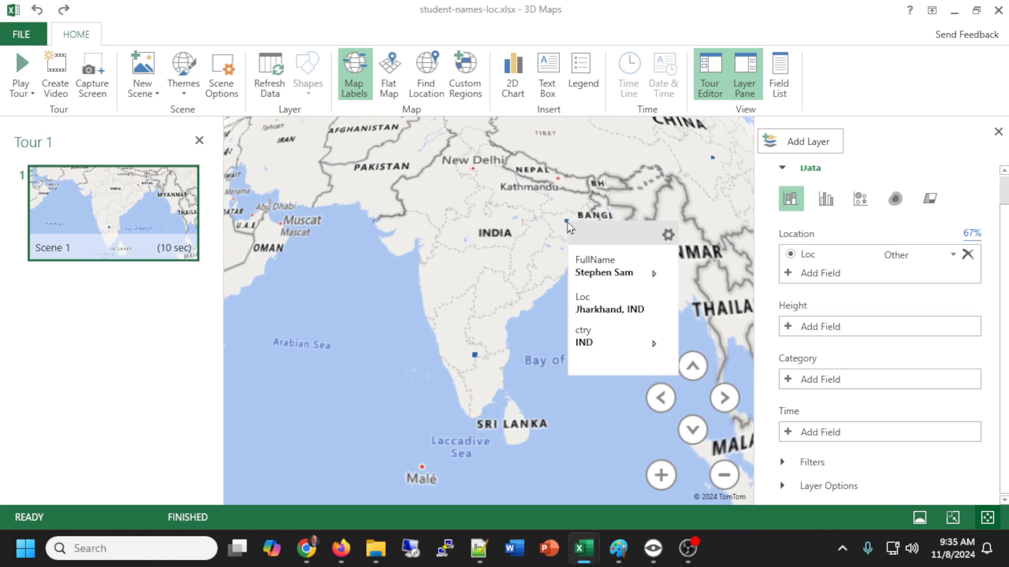
- Examine the Middle East, the Mediterranean and North Africa for plotted student locations
left_click_drag(460, 229, 519, 294)
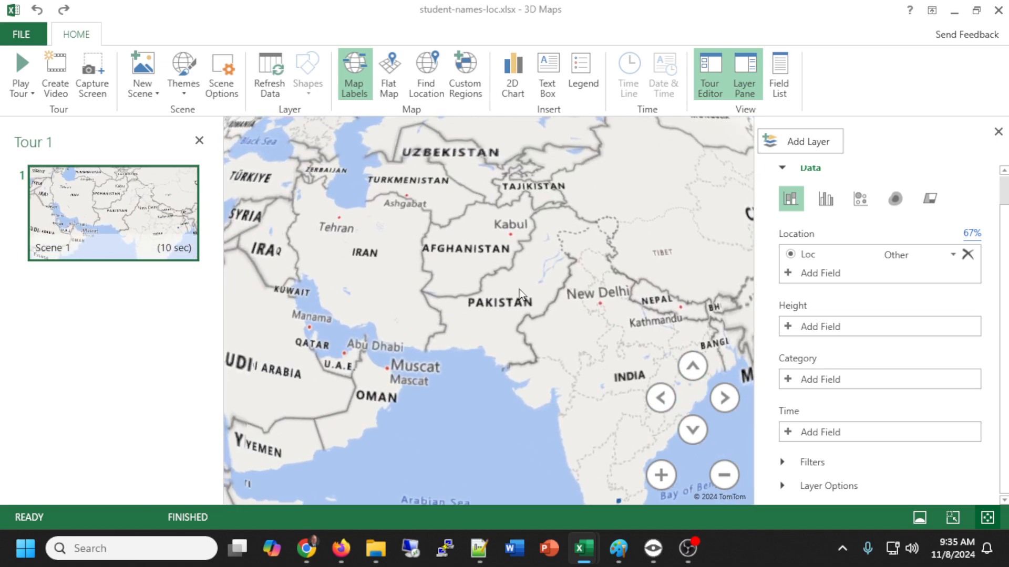
scroll(521, 289, "down", 2)
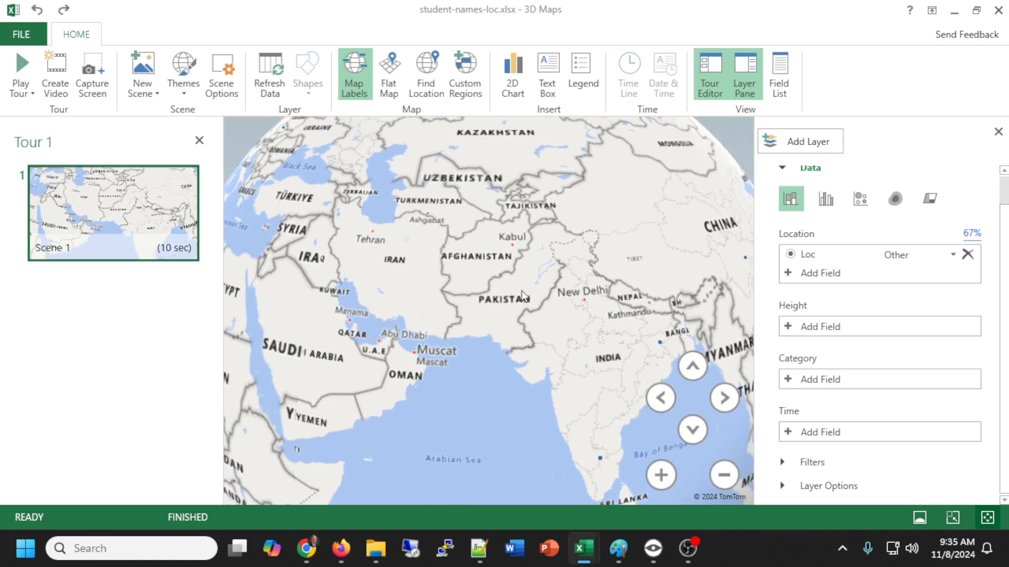
scroll(521, 291, "down", 3)
left_click_drag(521, 291, 636, 289)
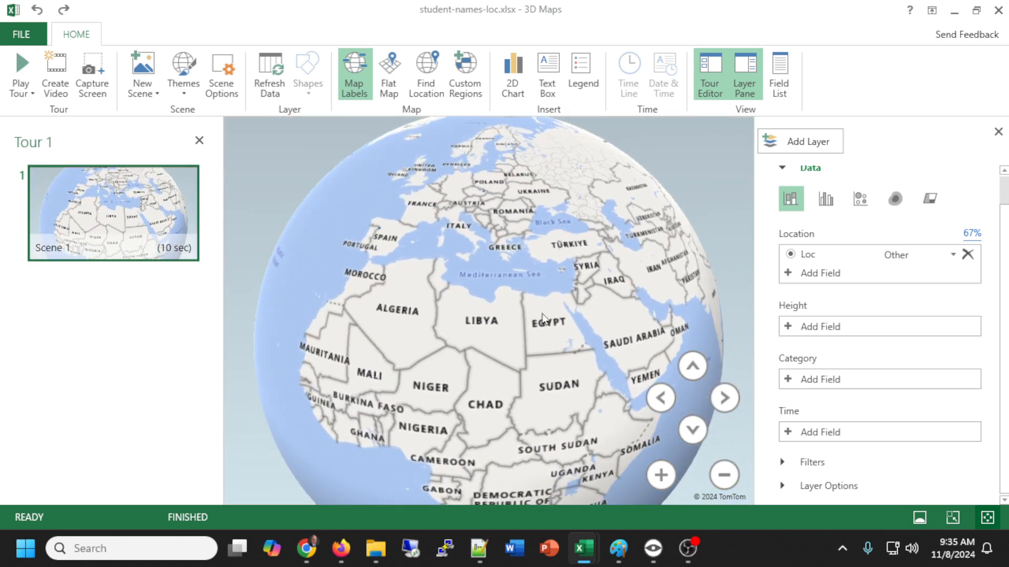
scroll(543, 318, "up", 4)
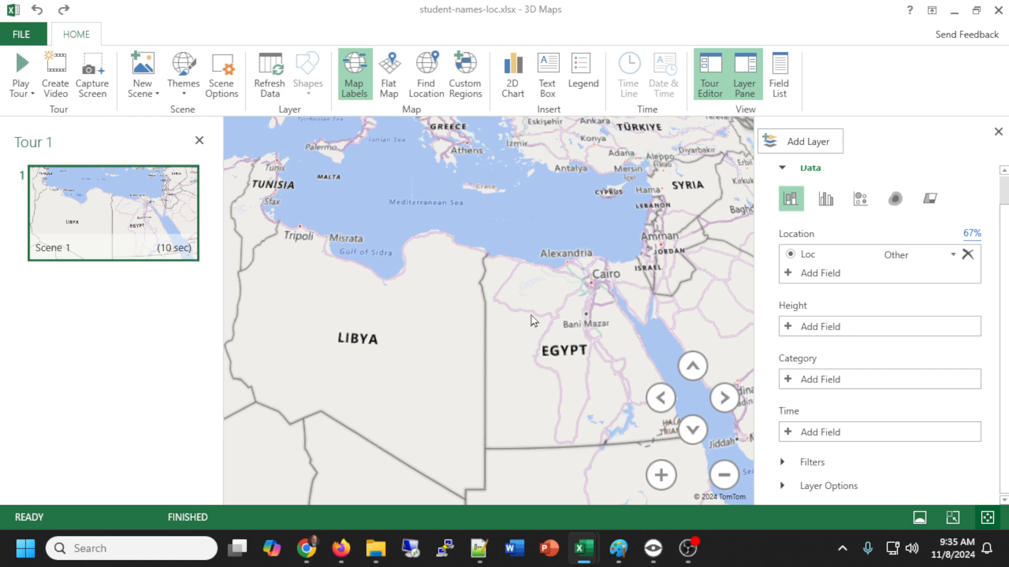
scroll(563, 302, "down", 3)
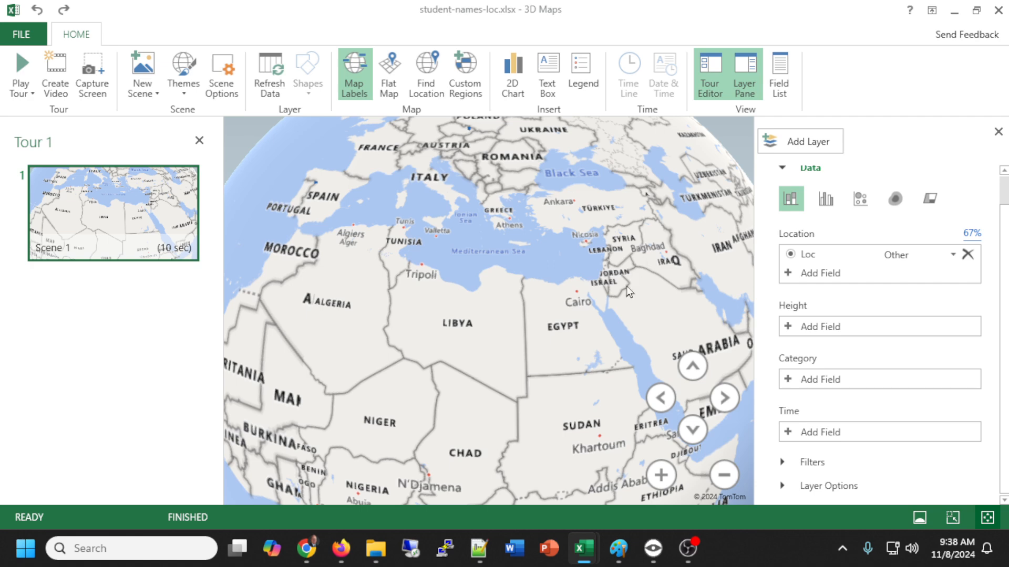
- Hide the layer pane and frame Scene 1 on the United States and southern Canada
left_click(998, 131)
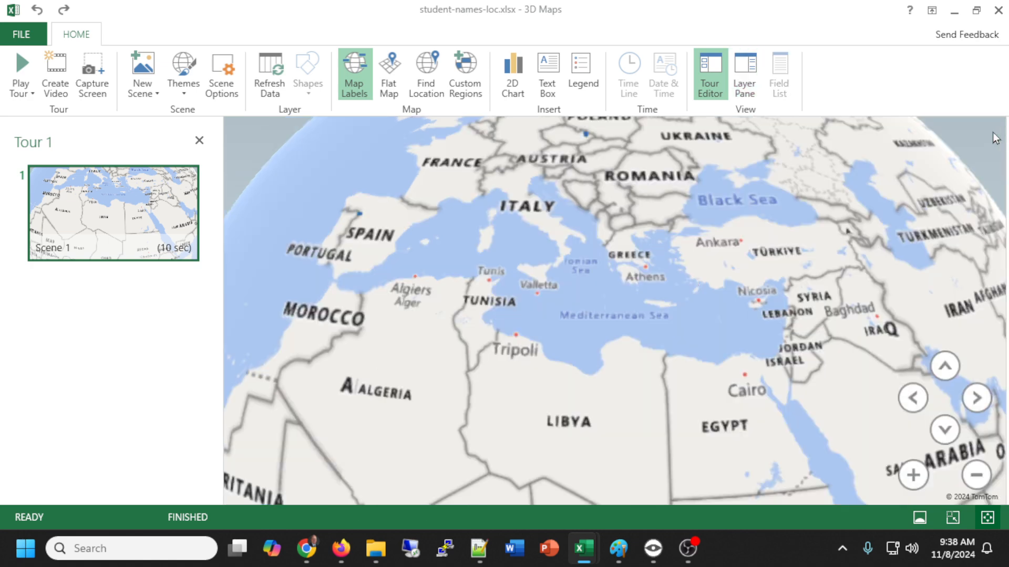
scroll(650, 314, "down", 5)
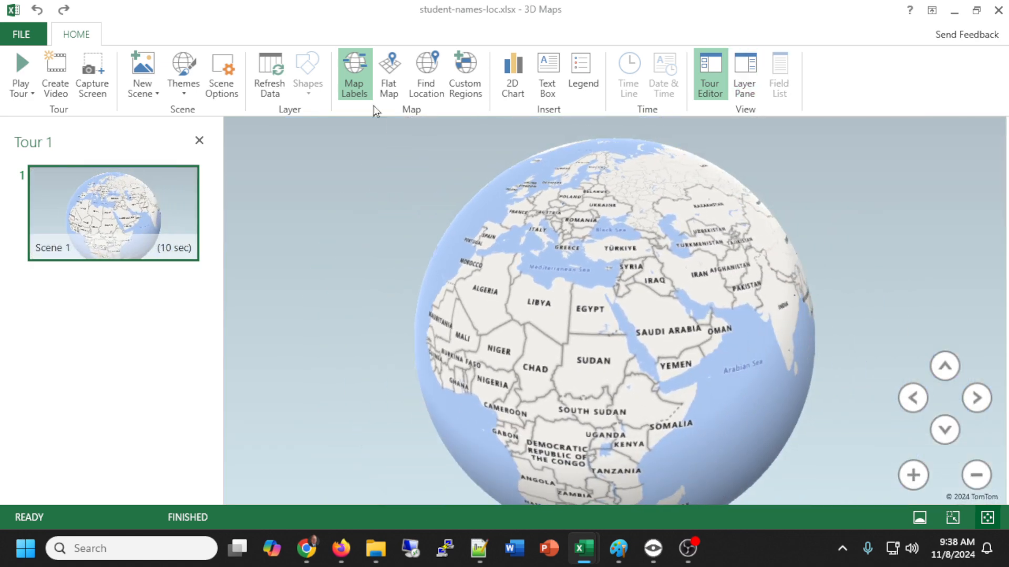
left_click(347, 67)
left_click(348, 67)
left_click_drag(475, 216, 502, 306)
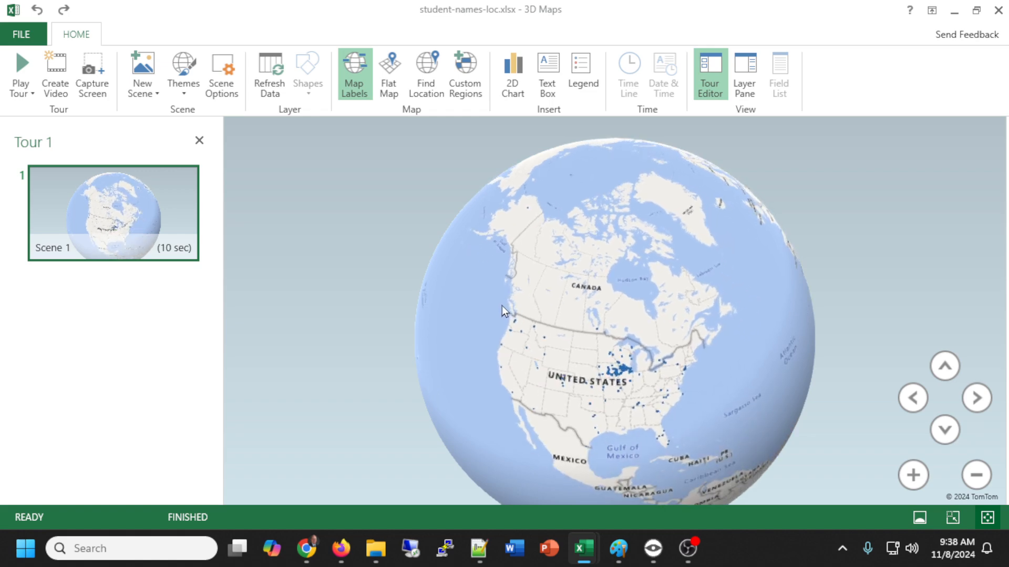
scroll(664, 326, "up", 5)
left_click_drag(654, 365, 751, 318)
left_click_drag(646, 354, 638, 346)
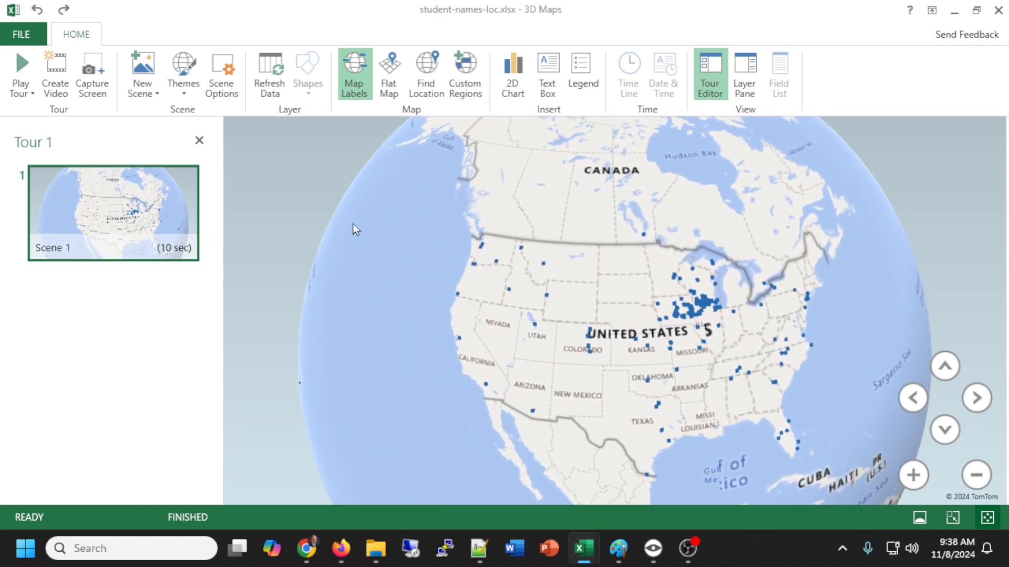
- Play Tour 1 and inspect the student locations across the United States
left_click(23, 71)
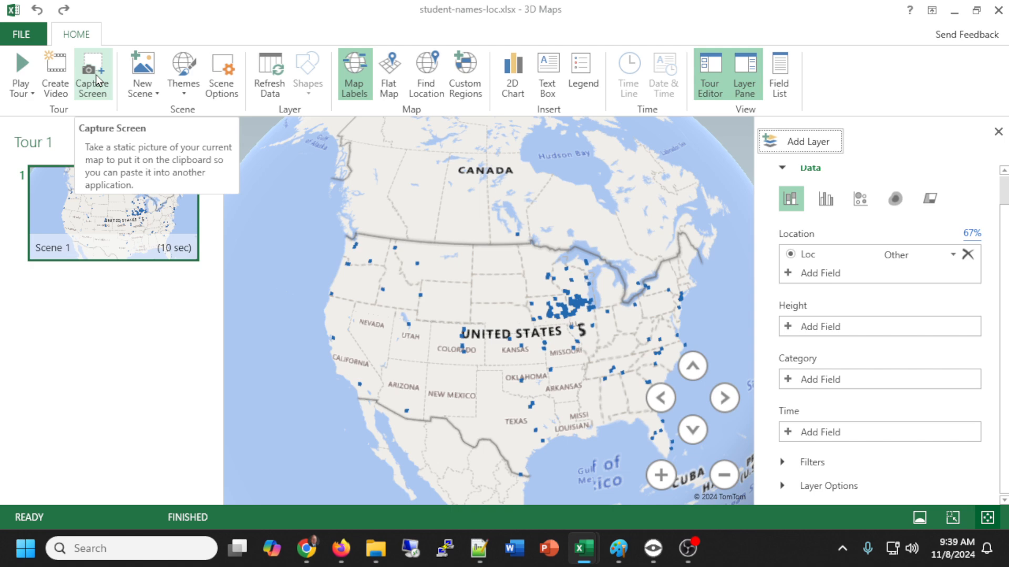
scroll(578, 316, "up", 5)
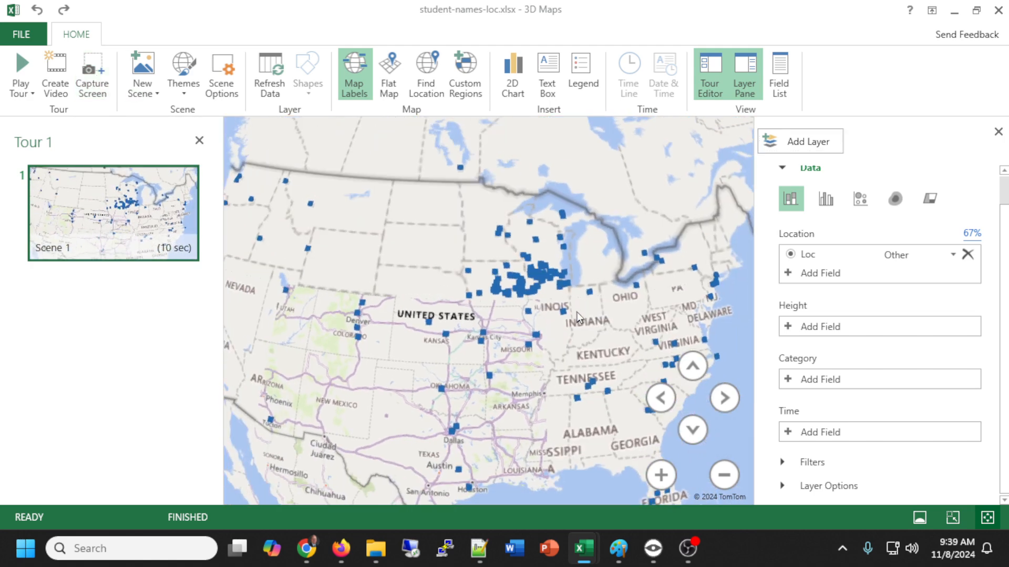
scroll(578, 317, "down", 5)
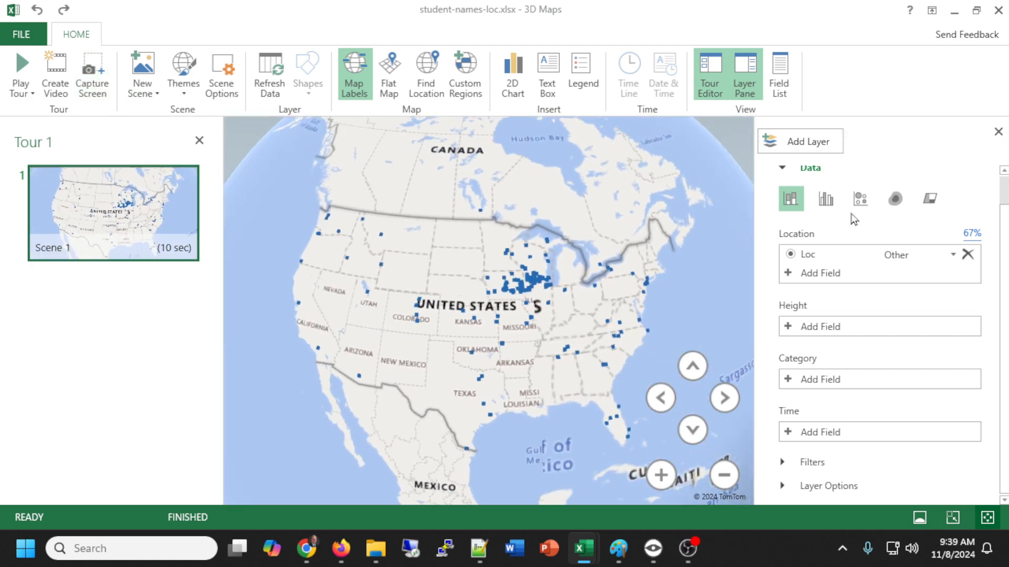
- Close the layer pane and reframe Scene 1 so the whole United States and most of Canada are in view
left_click(998, 132)
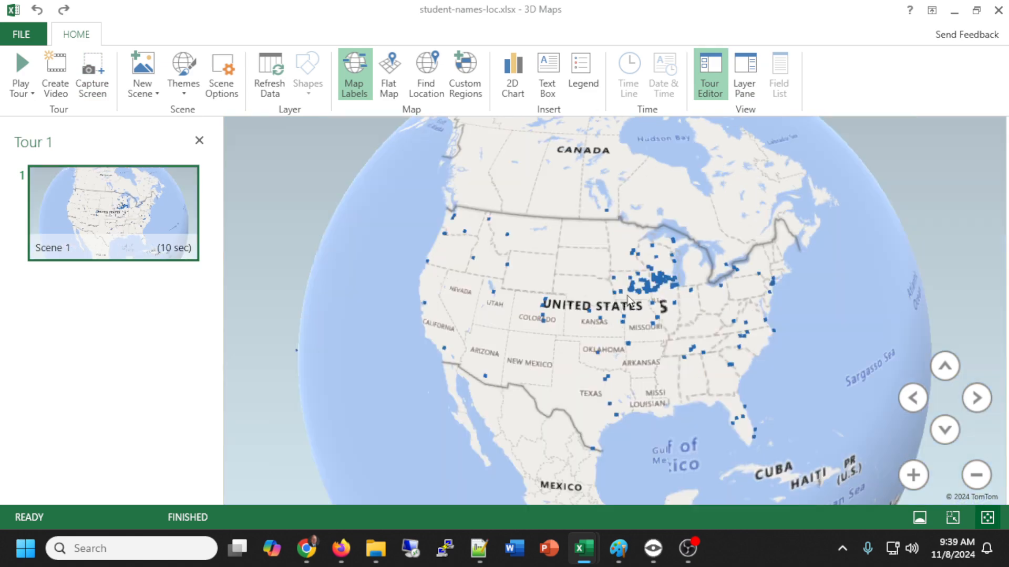
left_click_drag(628, 299, 628, 355)
mouse_move(641, 347)
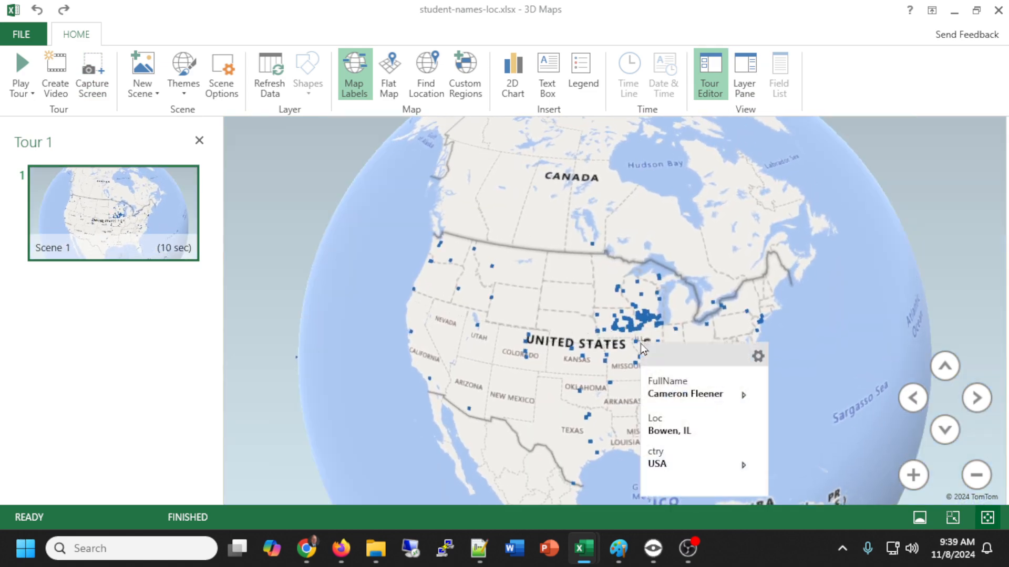
left_click_drag(534, 311, 745, 249)
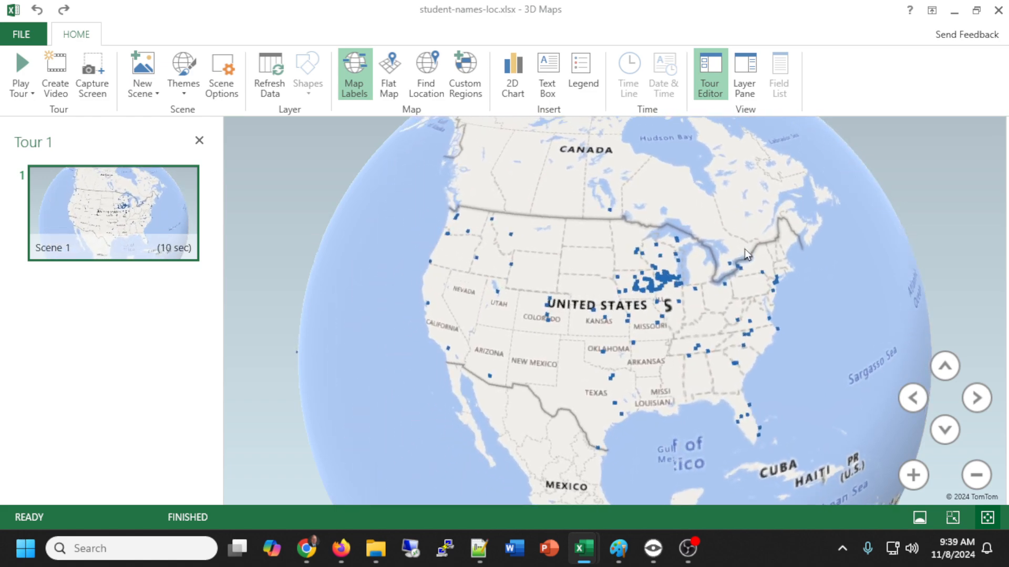
scroll(692, 305, "up", 3)
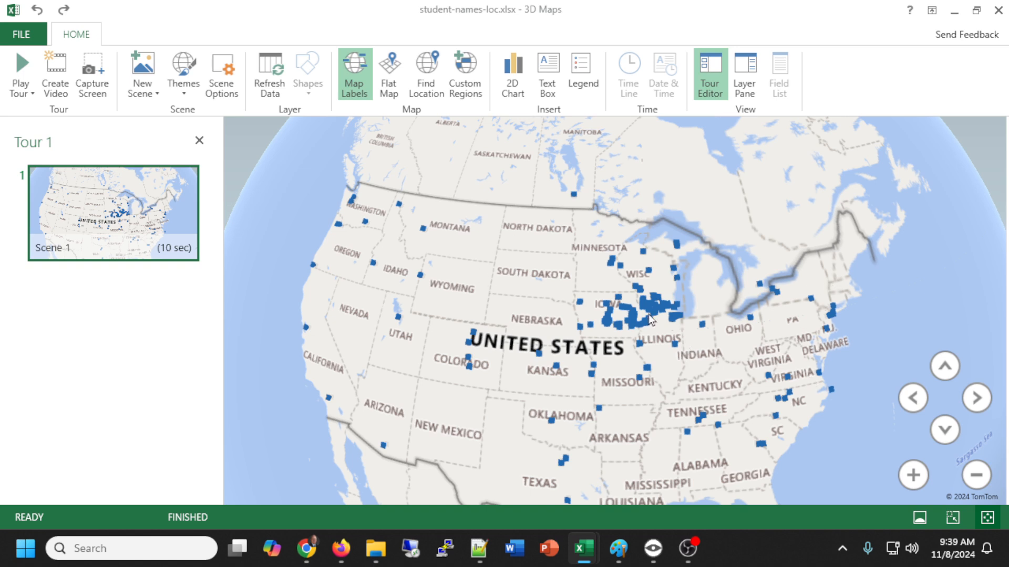
scroll(652, 313, "down", 2)
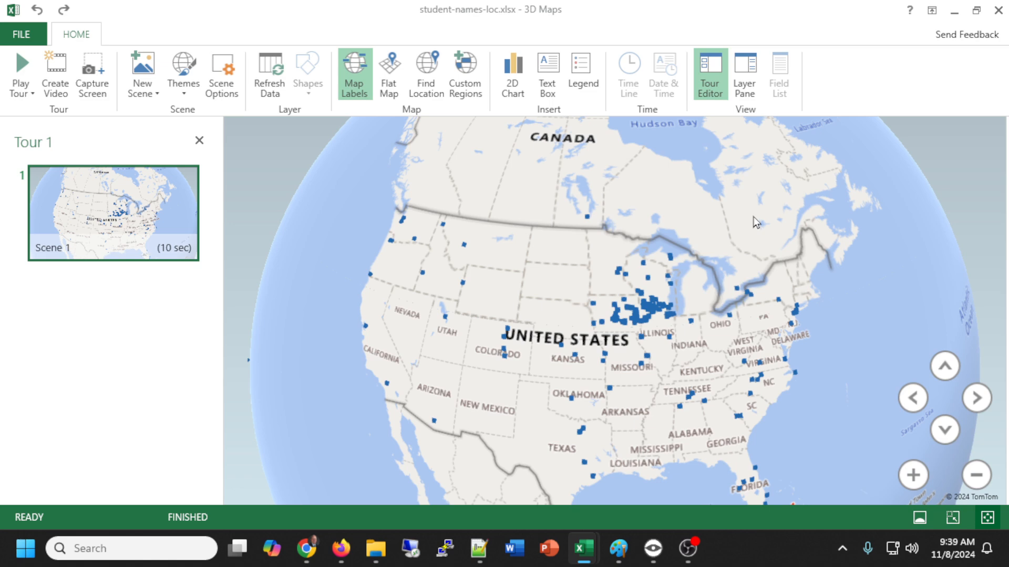
- Switch to the assignment page in Firefox and open the downloaded Libraries.txt
mouse_move(584, 556)
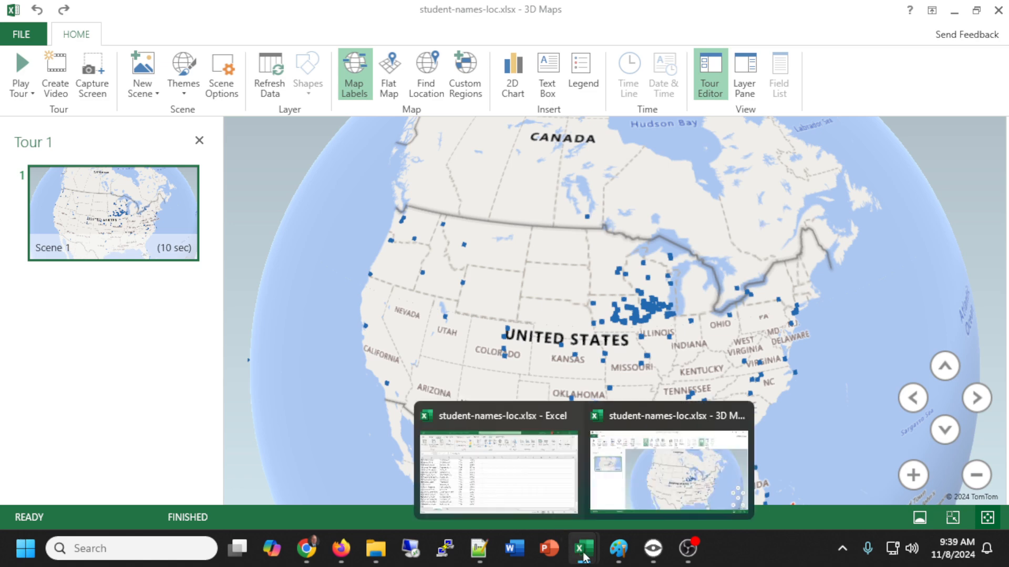
left_click(476, 479)
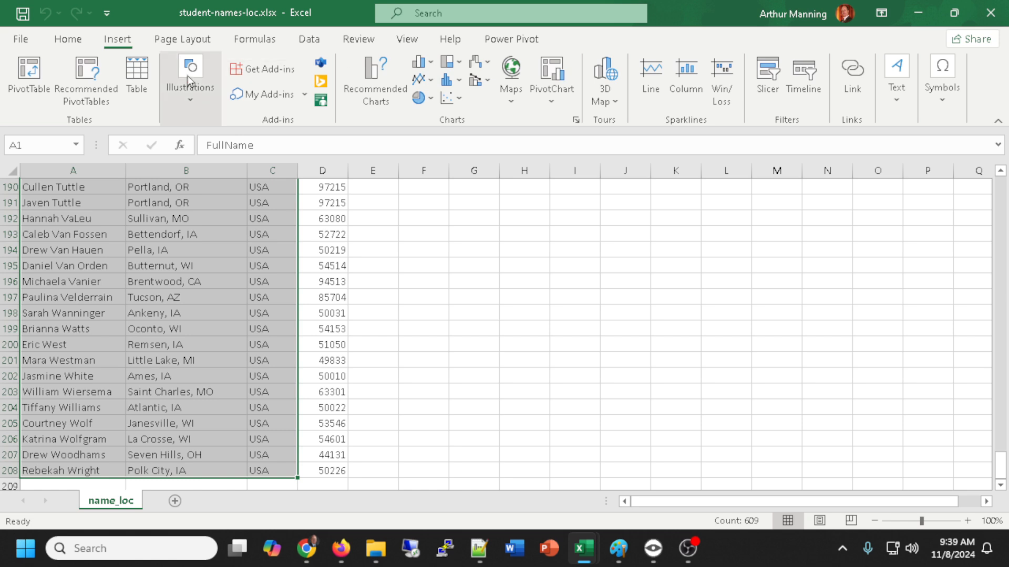
mouse_move(473, 556)
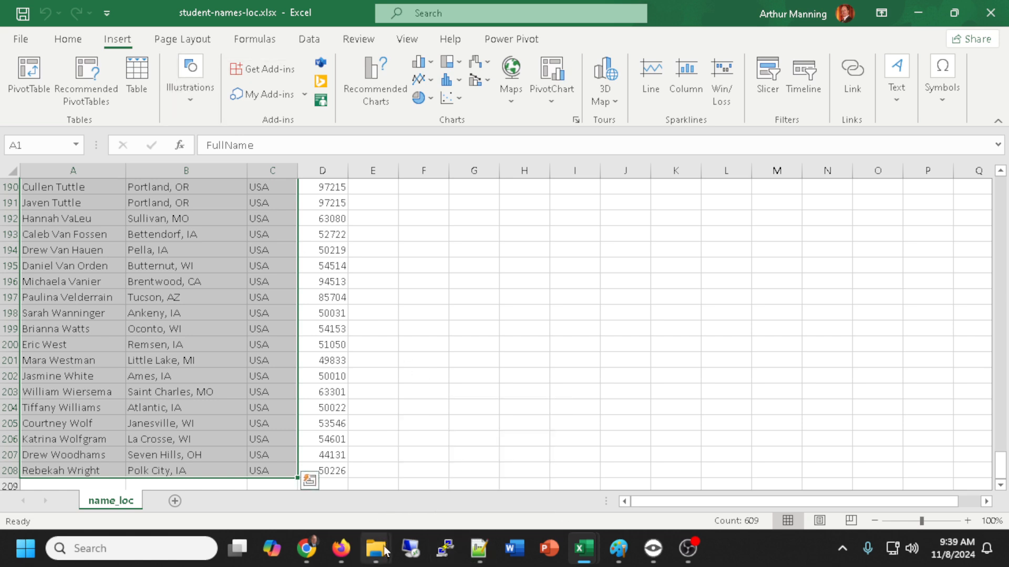
mouse_move(384, 551)
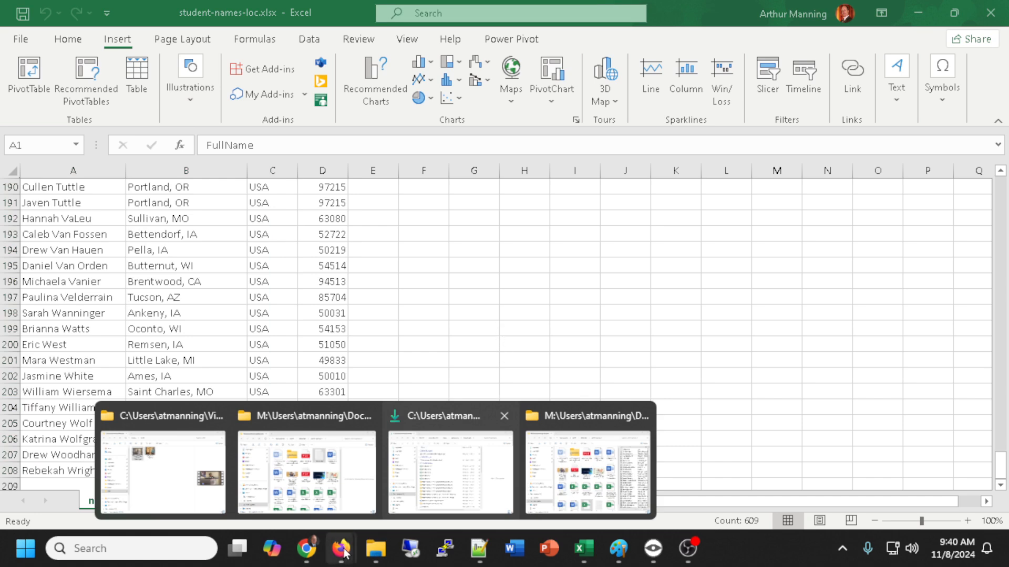
mouse_move(341, 548)
left_click(356, 483)
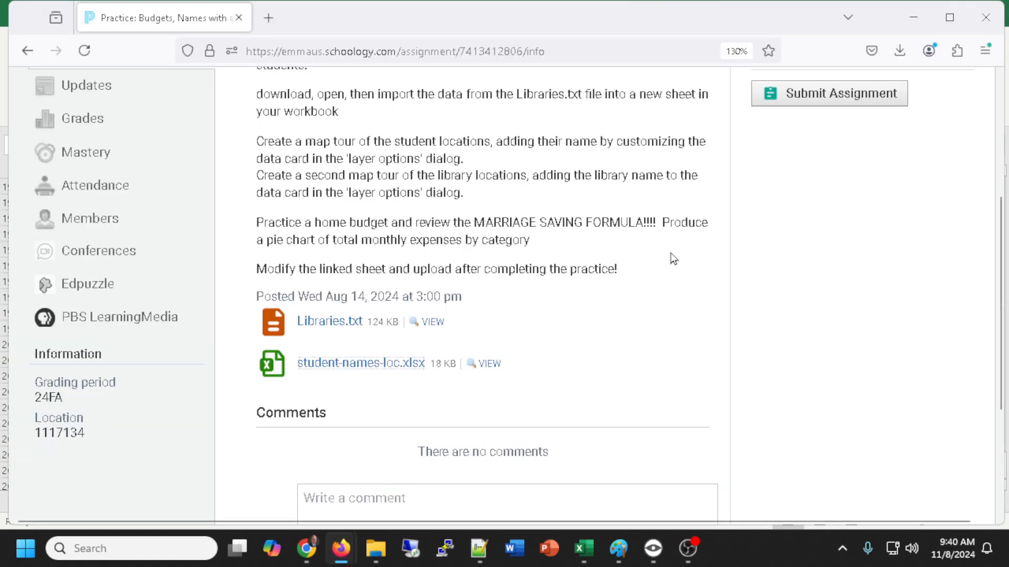
left_click(900, 50)
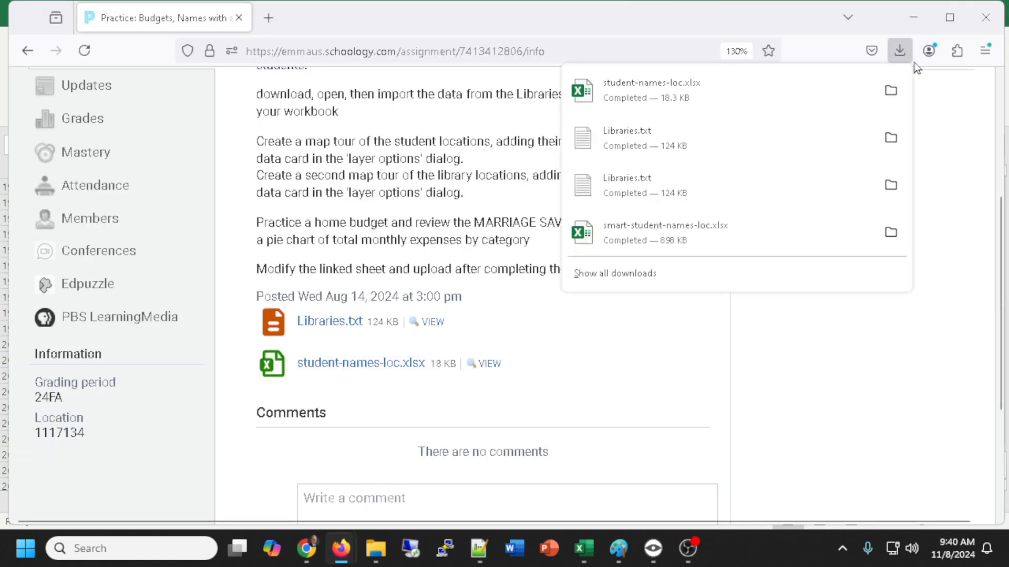
left_click(604, 135)
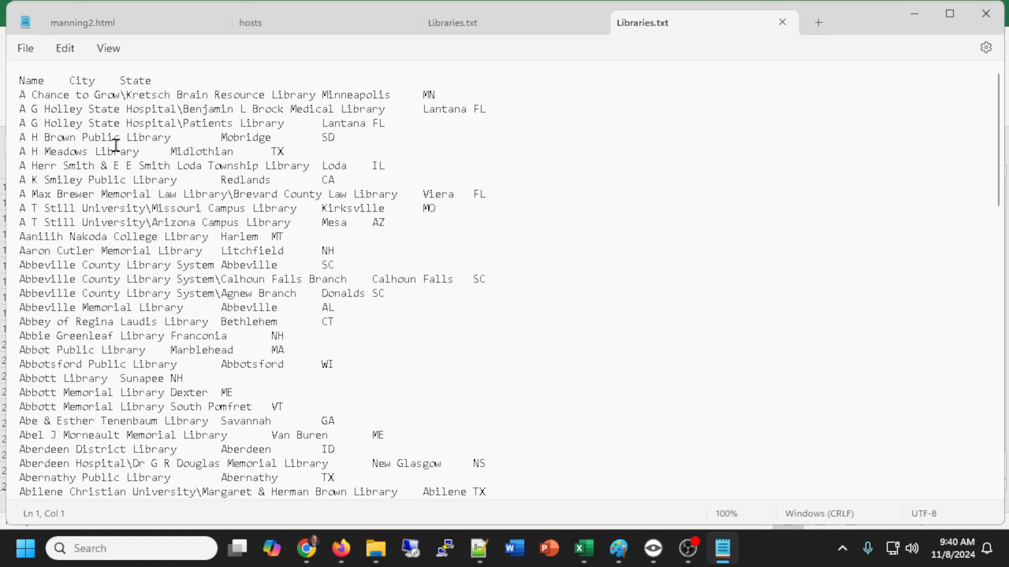
- Copy all text of Libraries.txt and paste it at A1 of a new sheet in student-names-loc.xlsx
key("ctrl+a")
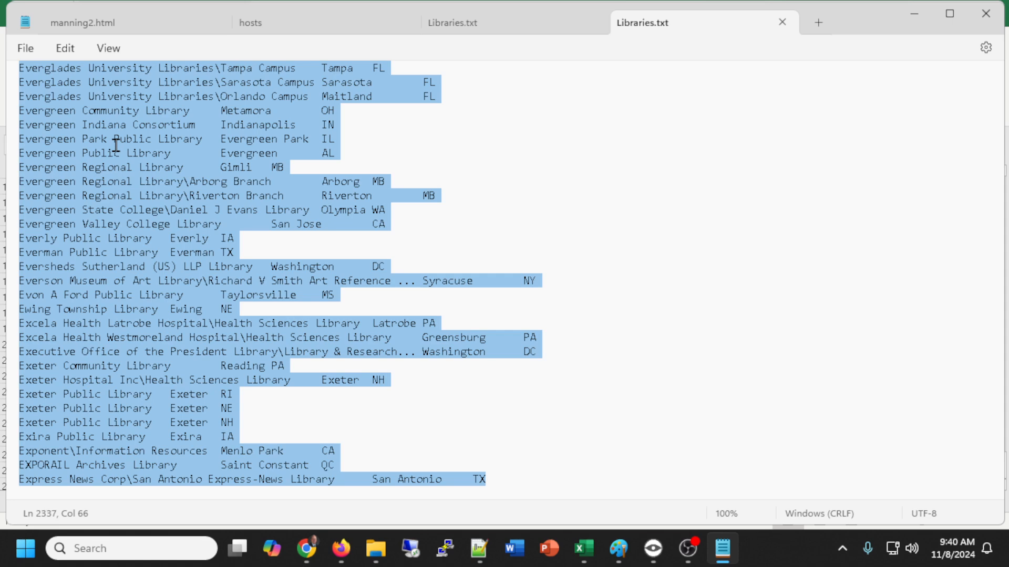
key("alt+Tab")
key("alt+Tab")
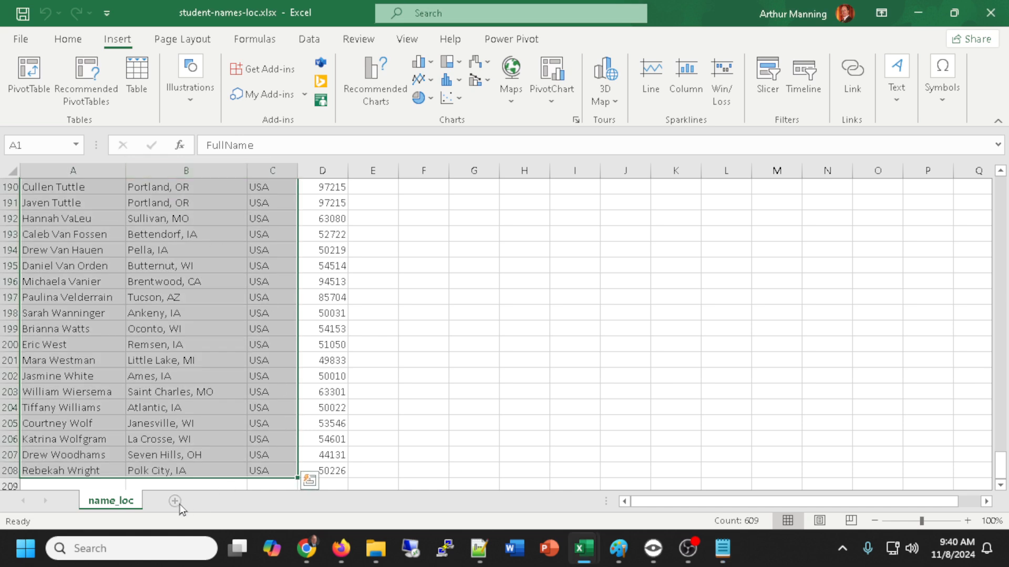
left_click(175, 502)
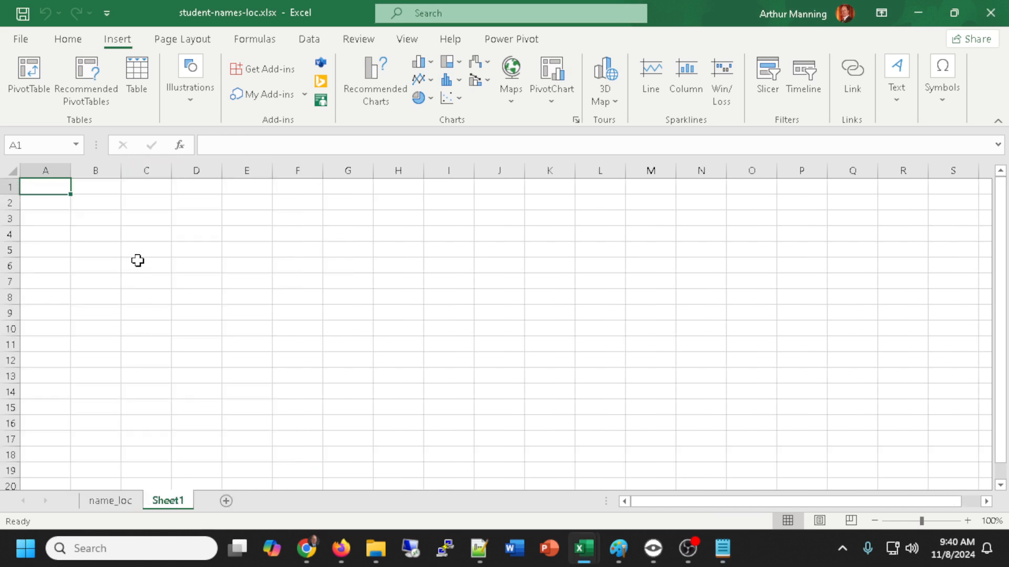
key("ctrl+v")
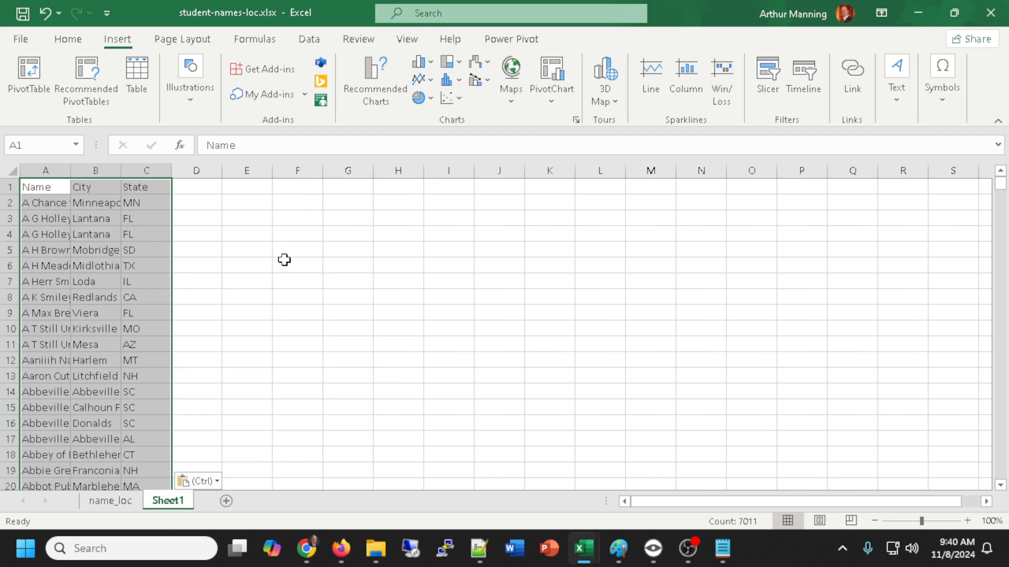
- Undo the paste, revisit Libraries.txt, and paste the copied library data at A1 of Sheet1 again
key("ctrl+z")
key("alt+Tab")
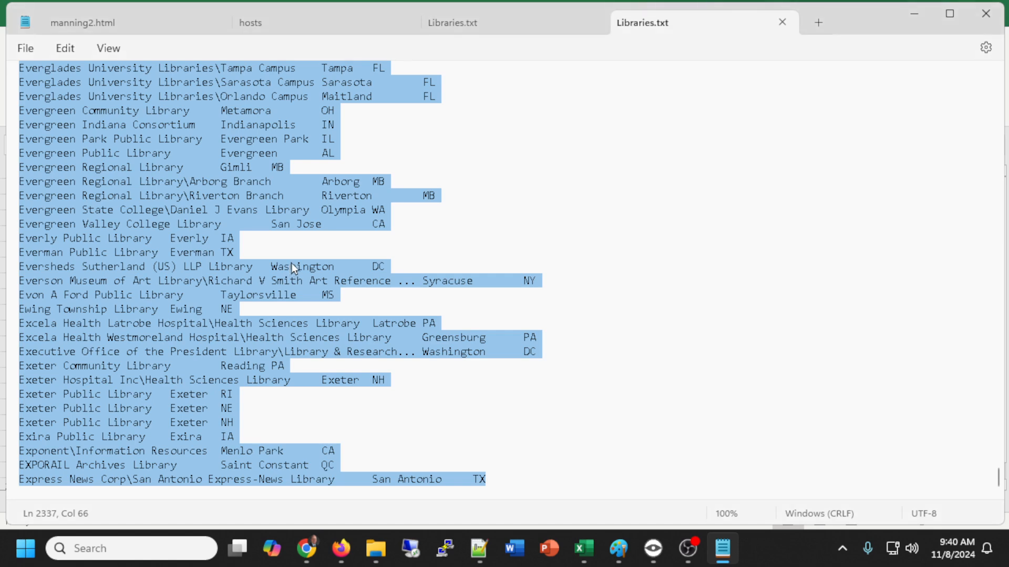
key("alt+Tab")
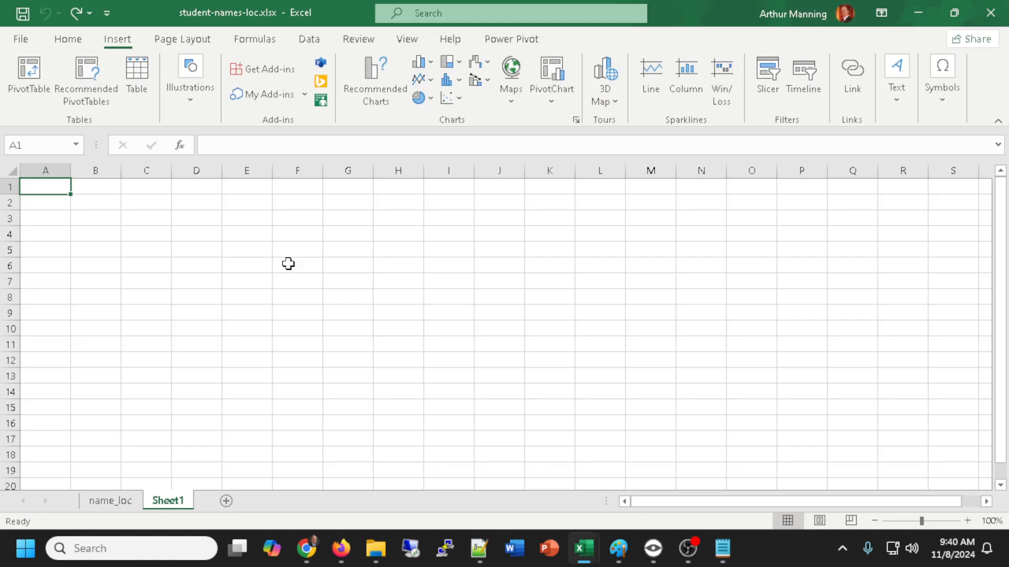
key("ctrl+v")
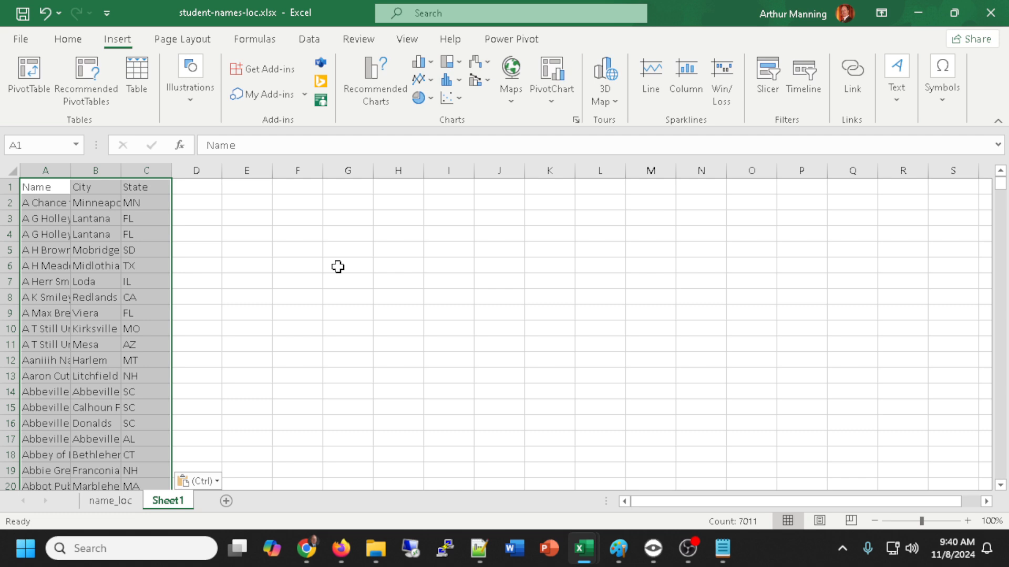
- Widen the Name column on Sheet1 so more of each library name is readable
key("ctrl")
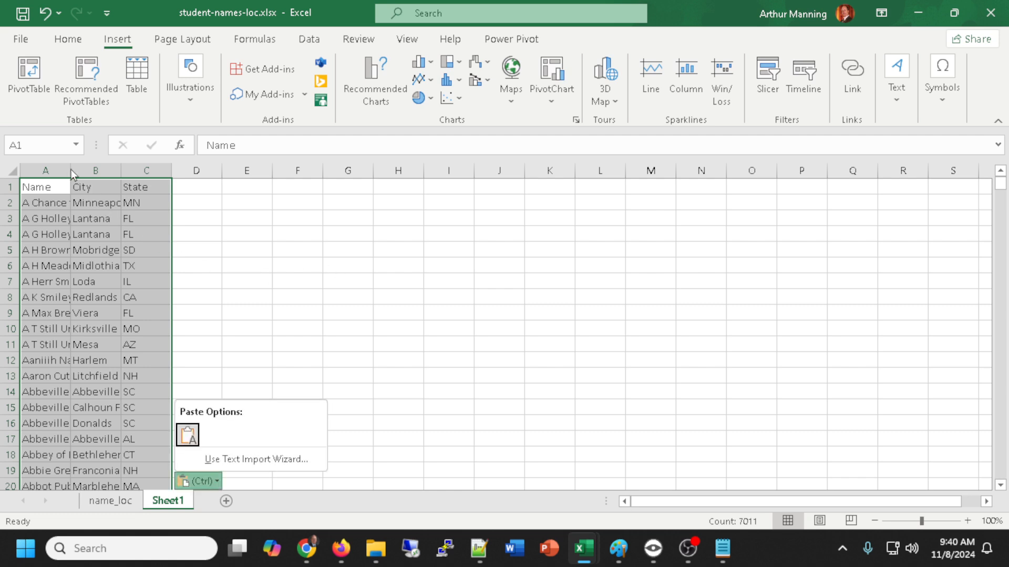
left_click_drag(68, 171, 174, 171)
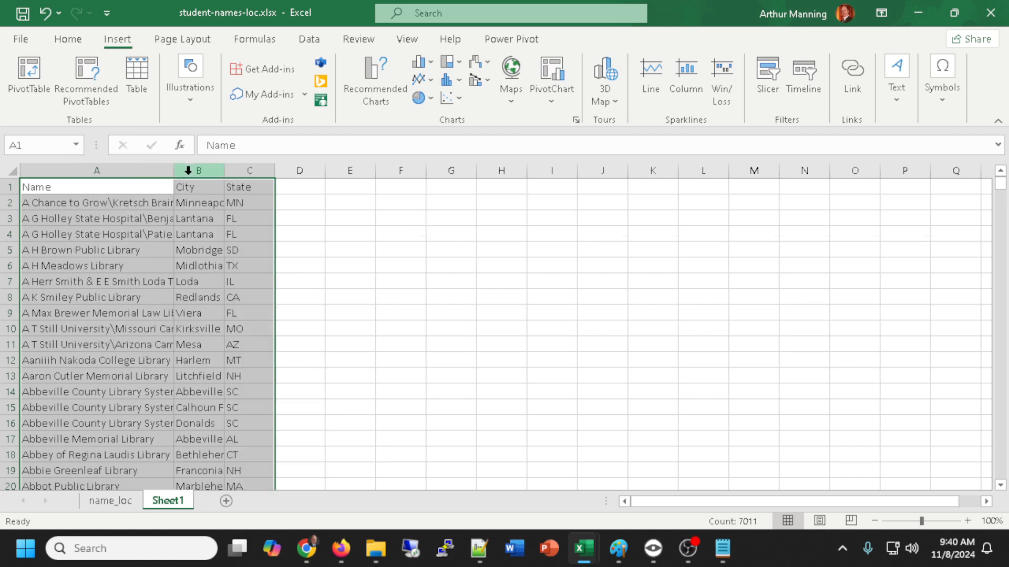
left_click(400, 246)
left_click(584, 323)
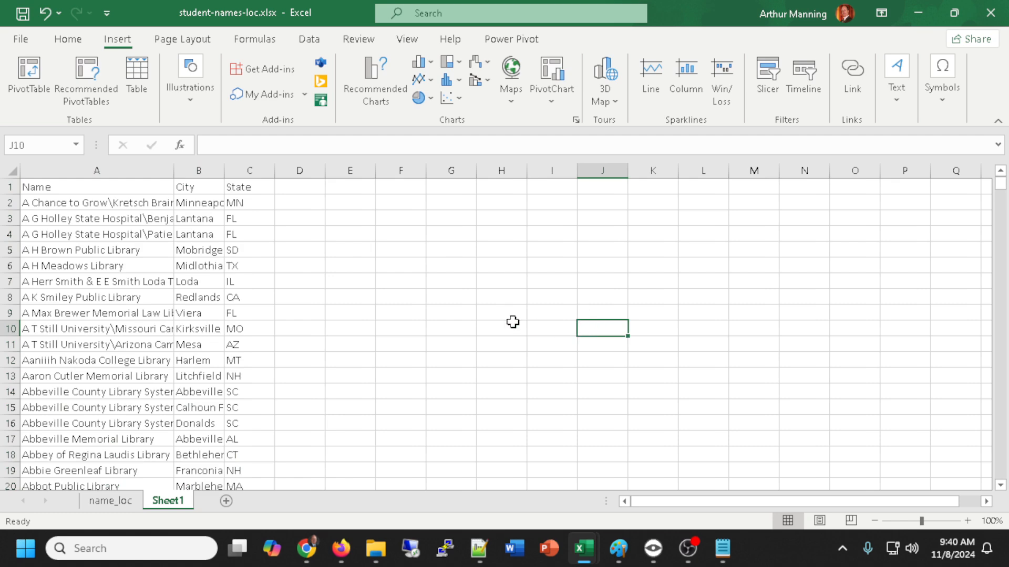
left_click(468, 310)
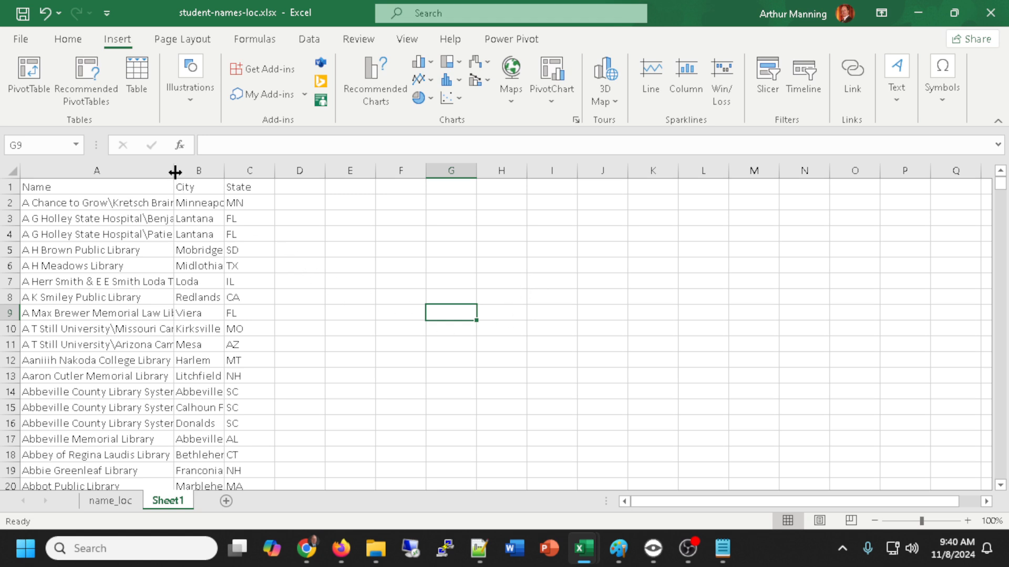
left_click_drag(173, 171, 251, 179)
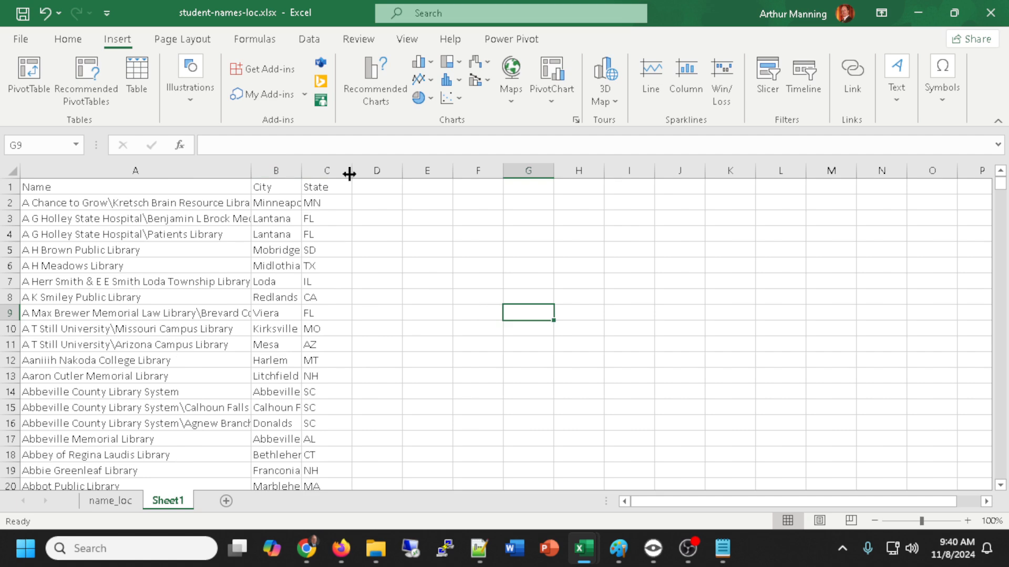
left_click(479, 245)
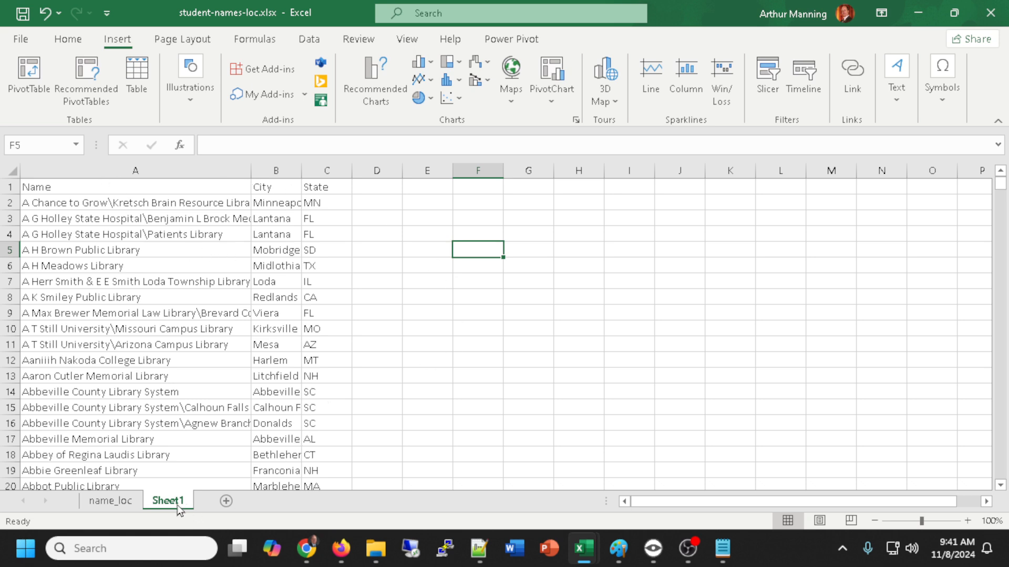
key("alt+F11")
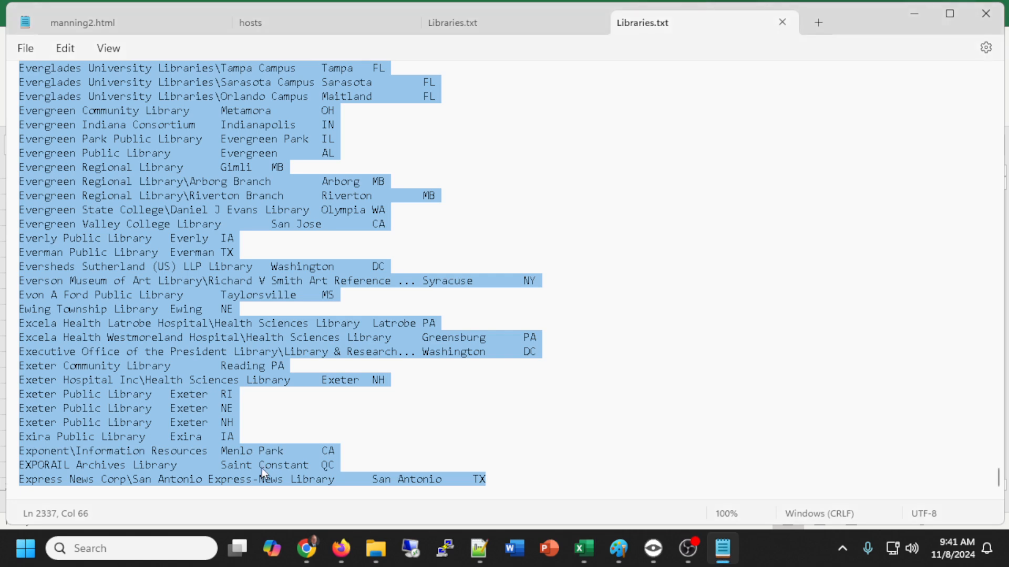
left_click(198, 126)
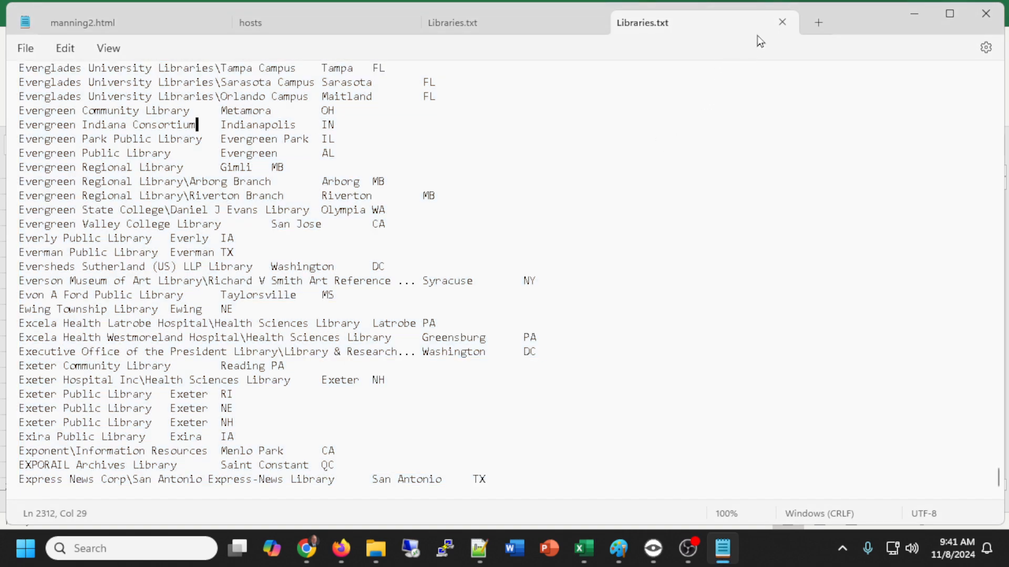
left_click(981, 20)
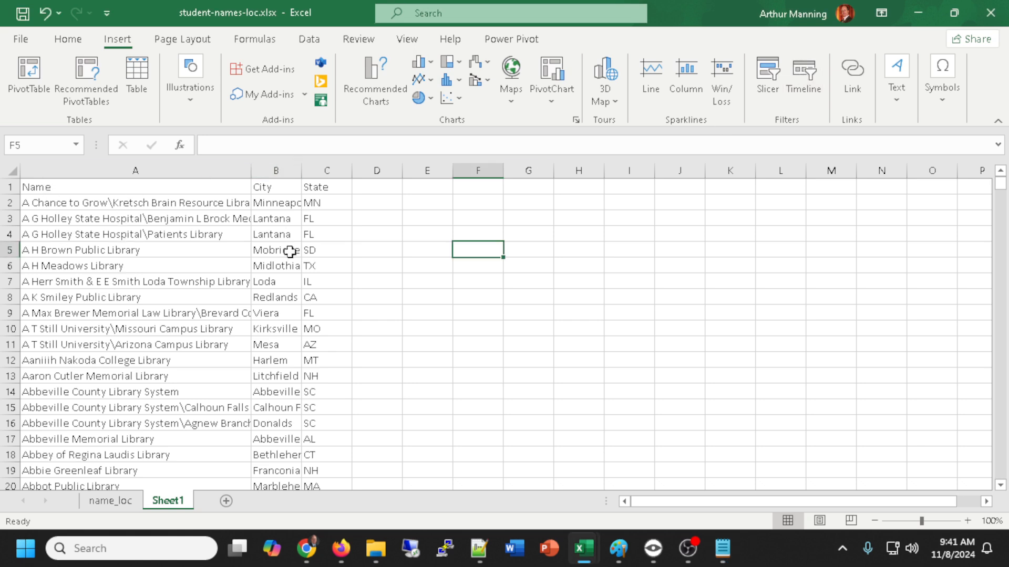
key("alt+Tab")
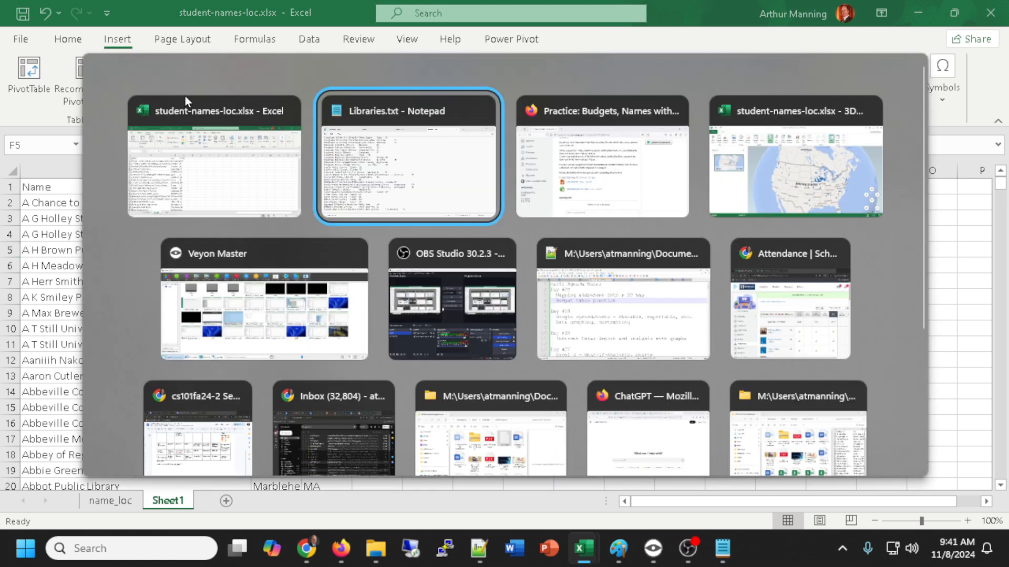
- Start a text-file import and browse to the user's Documents folder on the M: drive
left_click(309, 39)
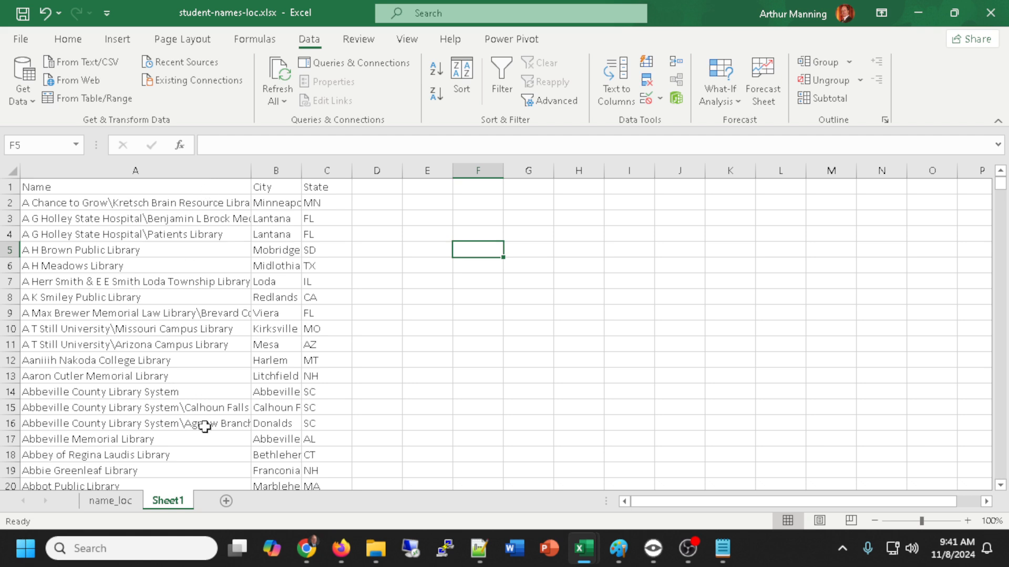
left_click(65, 63)
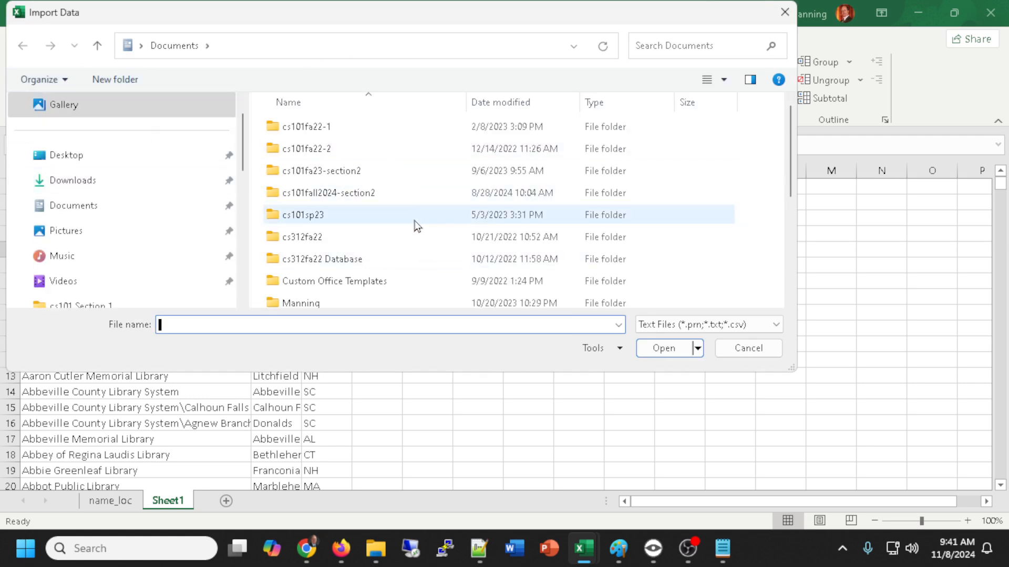
double_click(336, 193)
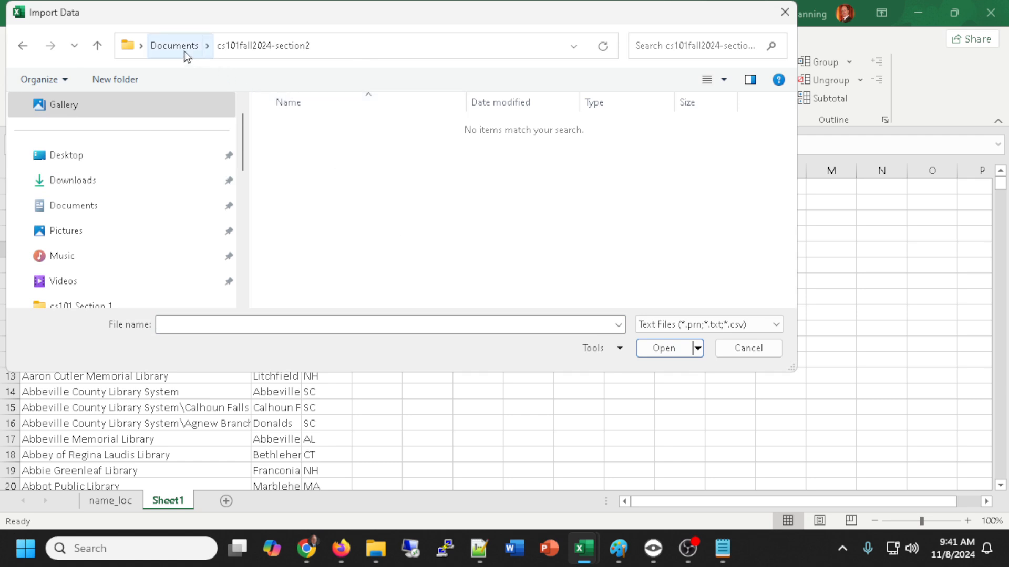
scroll(163, 231, "down", 5)
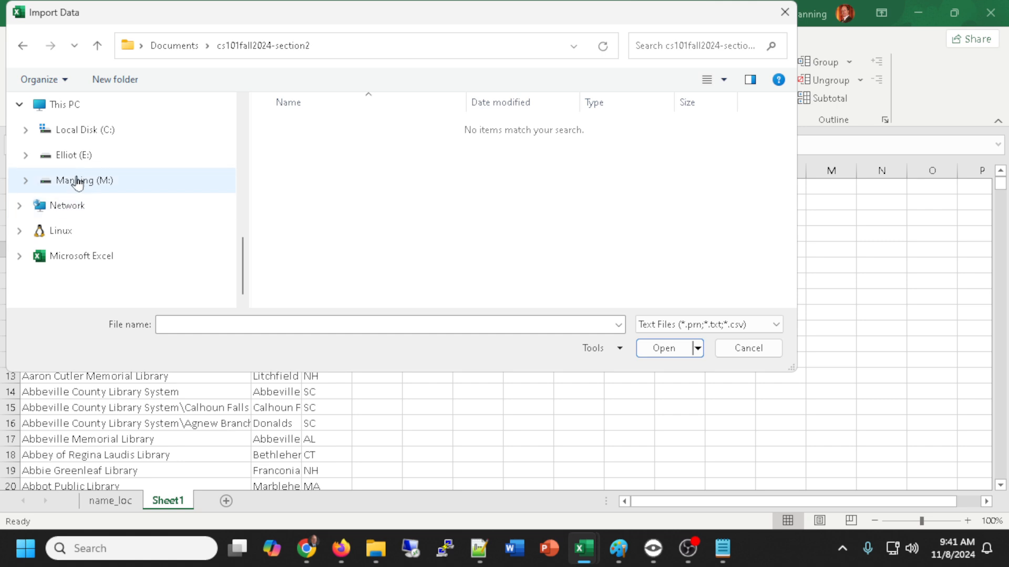
left_click(99, 183)
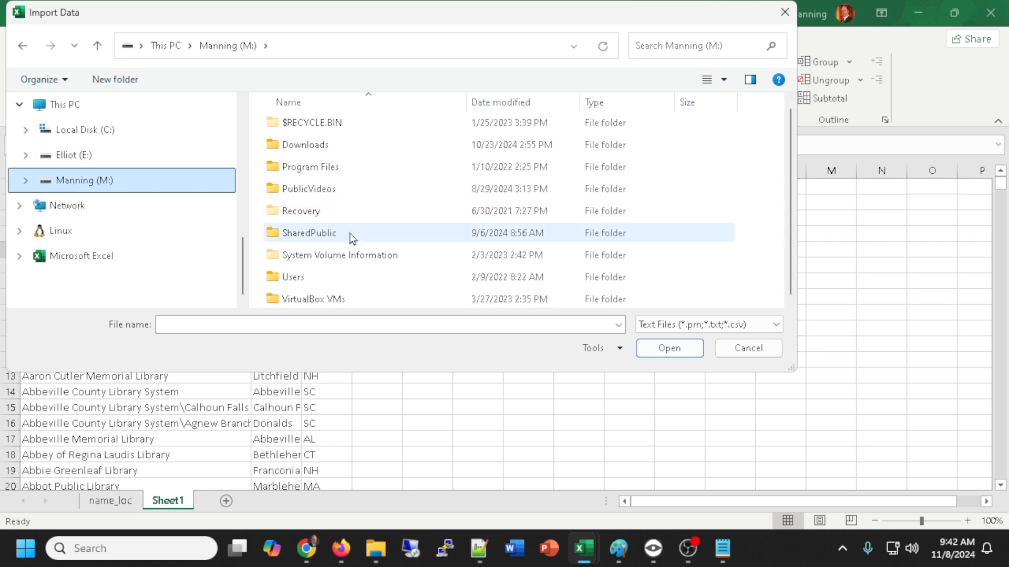
double_click(303, 280)
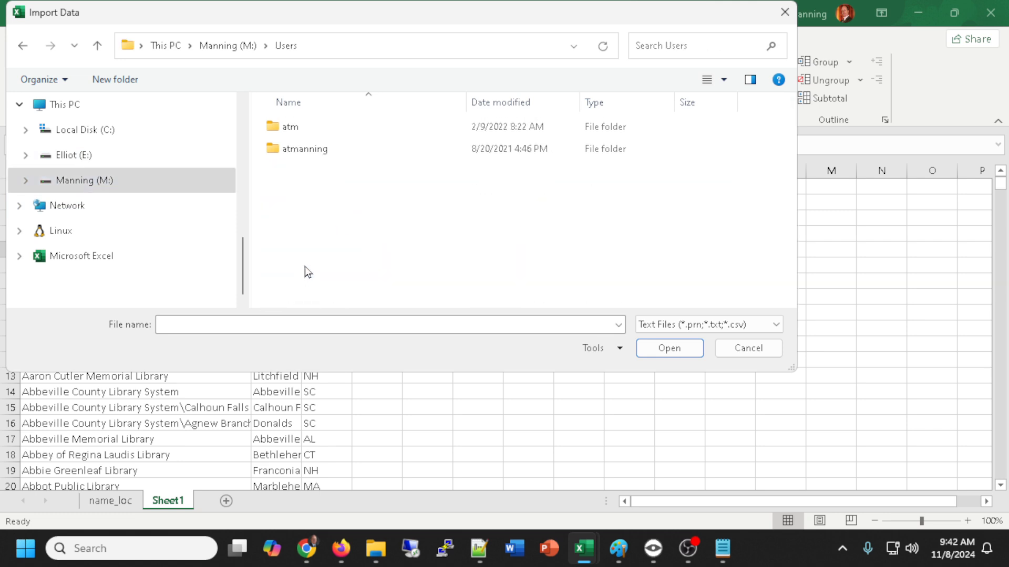
double_click(305, 150)
double_click(308, 131)
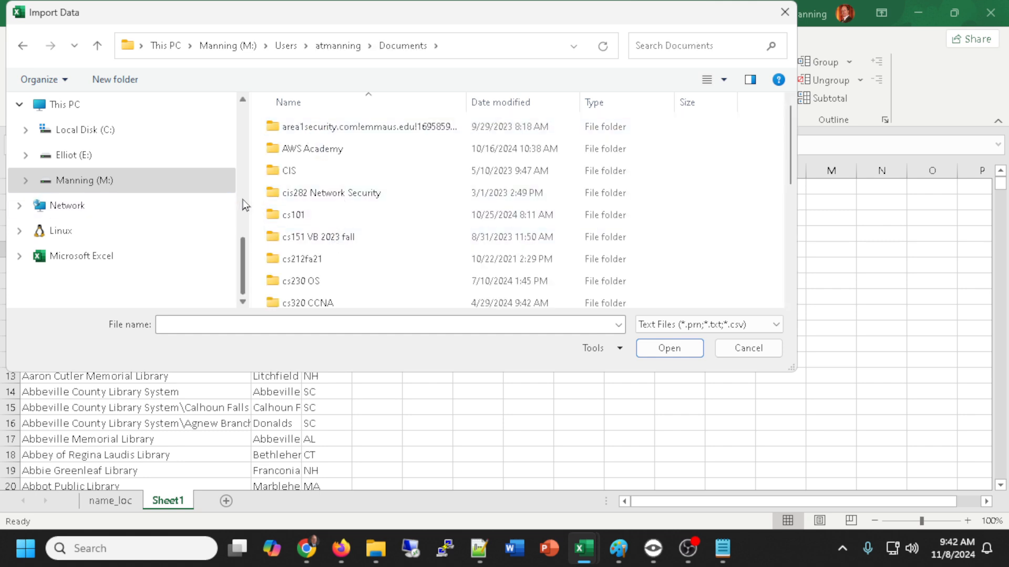
- Import the tab-delimited Libraries.txt from cs101\2024 Fall\cs101fall2024-Section2 and load it as a table on a new sheet
double_click(316, 215)
double_click(315, 237)
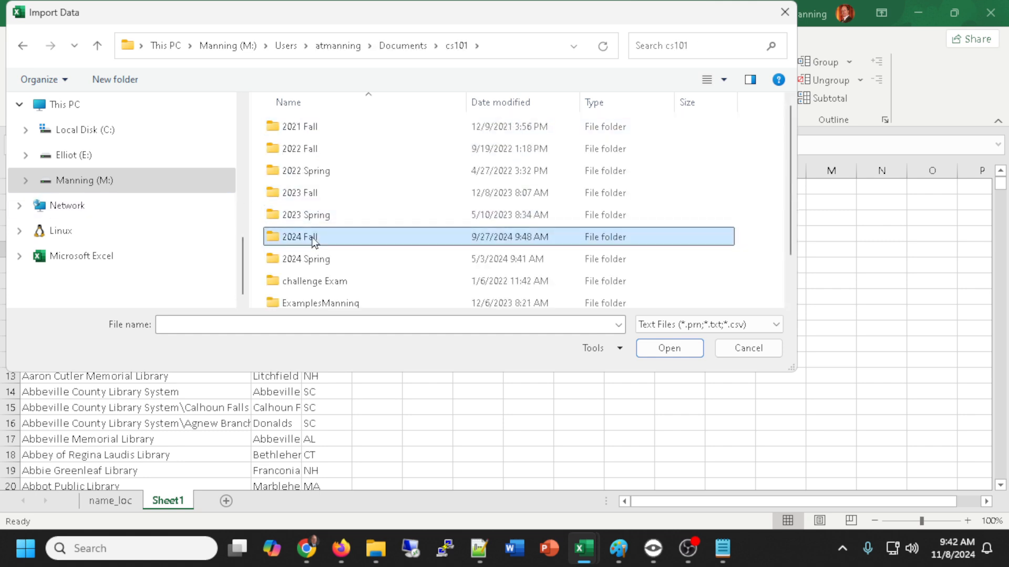
left_click(315, 176)
double_click(315, 173)
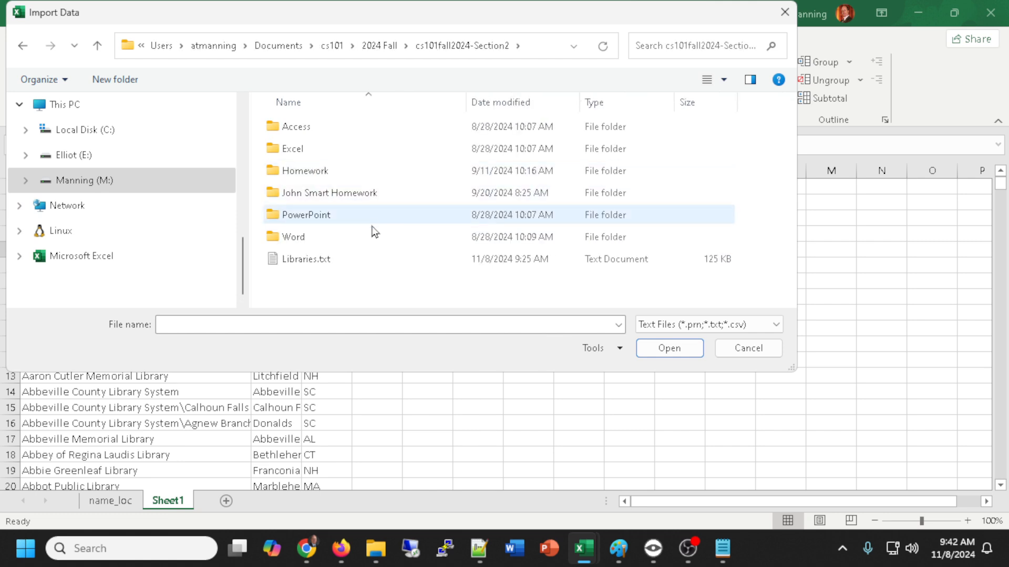
left_click(307, 260)
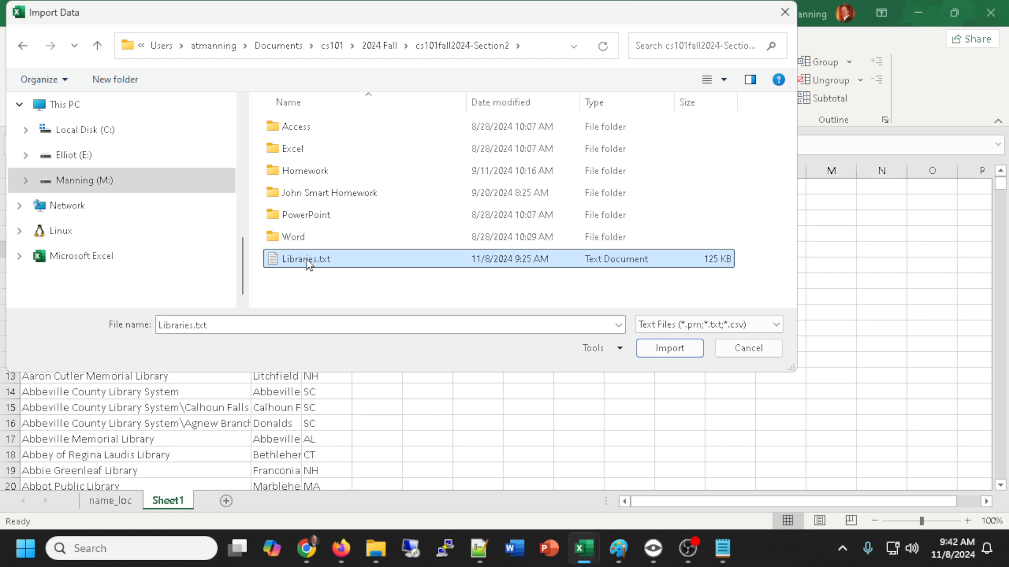
left_click(664, 347)
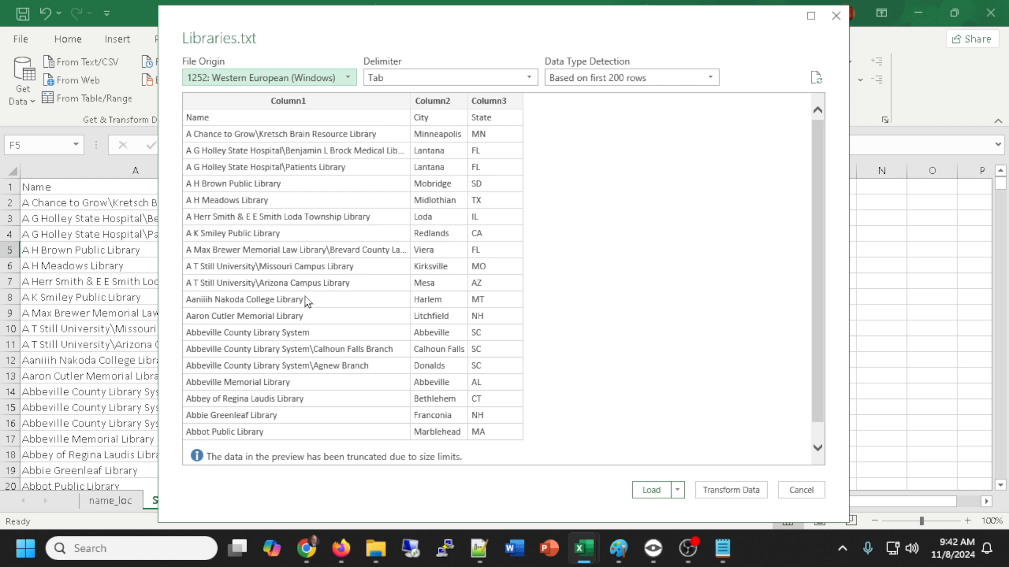
left_click(652, 491)
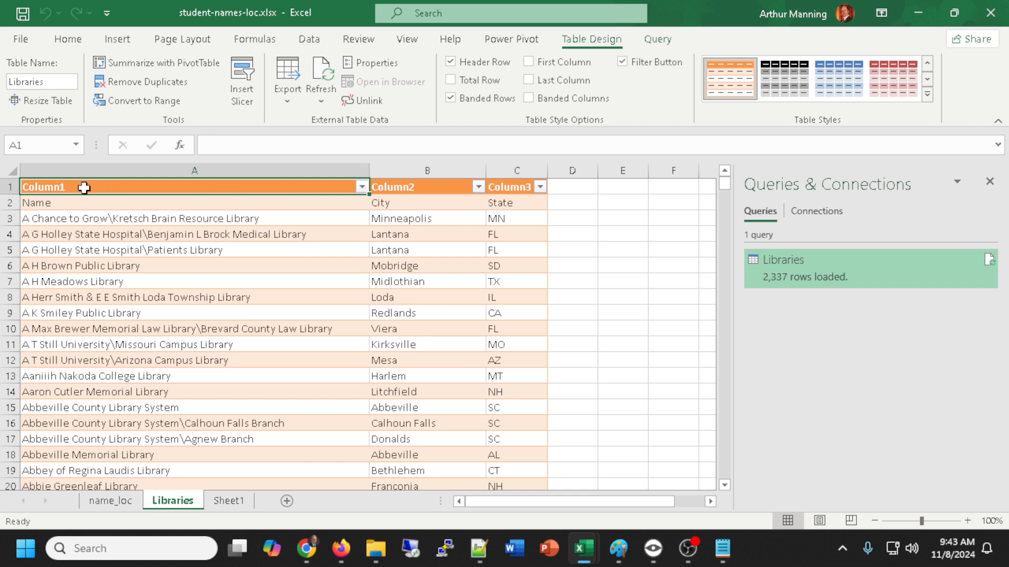
- Convert the Libraries table to a normal range and delete its Column1–Column3 header row
left_click(133, 108)
left_click(463, 318)
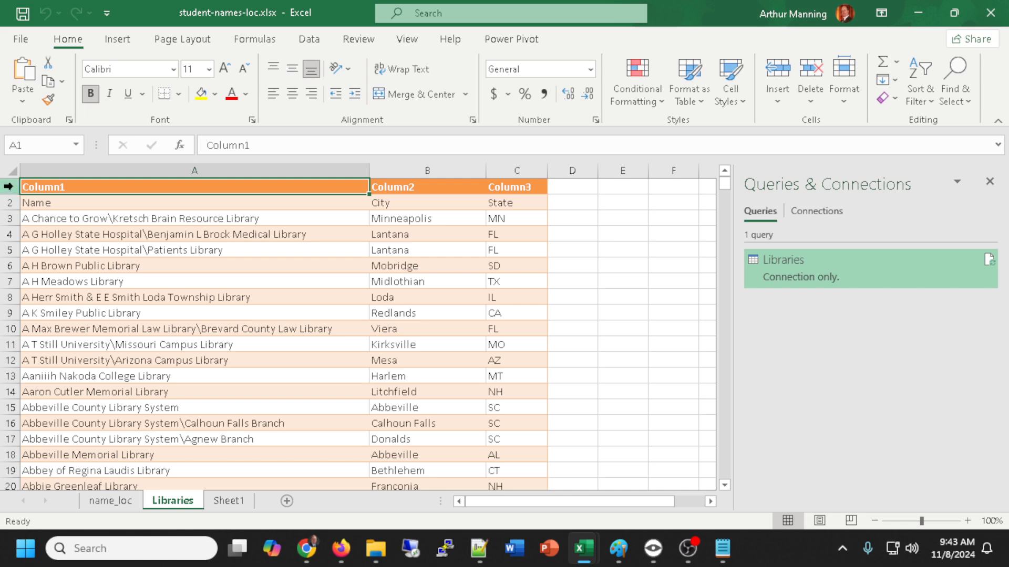
right_click(8, 187)
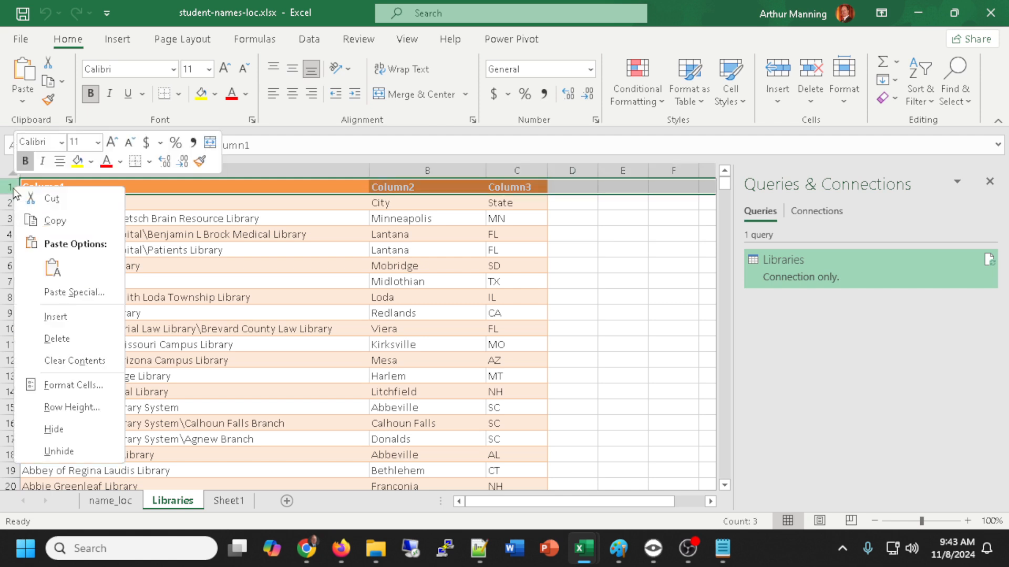
left_click(58, 341)
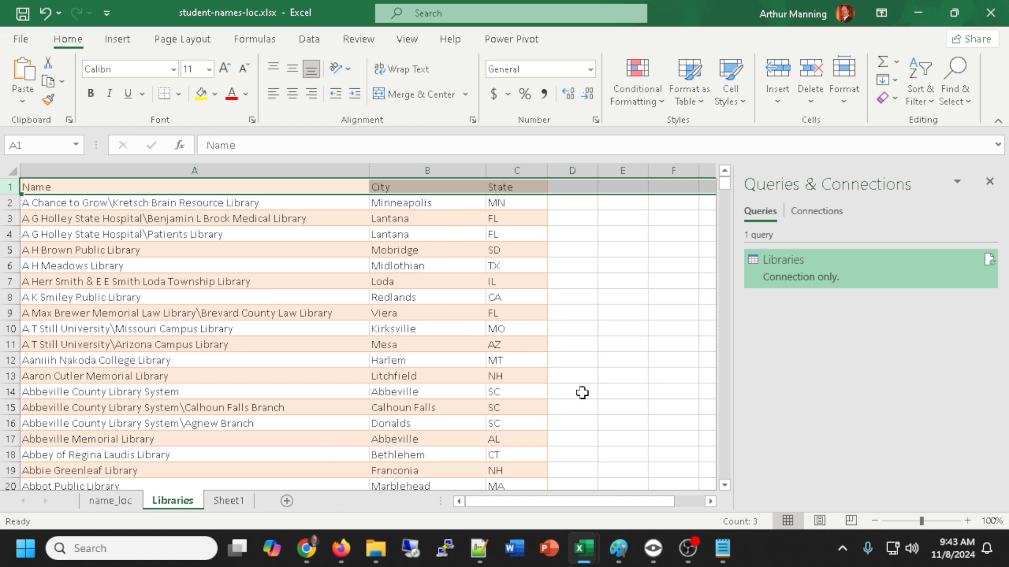
- Select the full library data range A1:C2337 on the Libraries sheet
left_click_drag(725, 184, 716, 485)
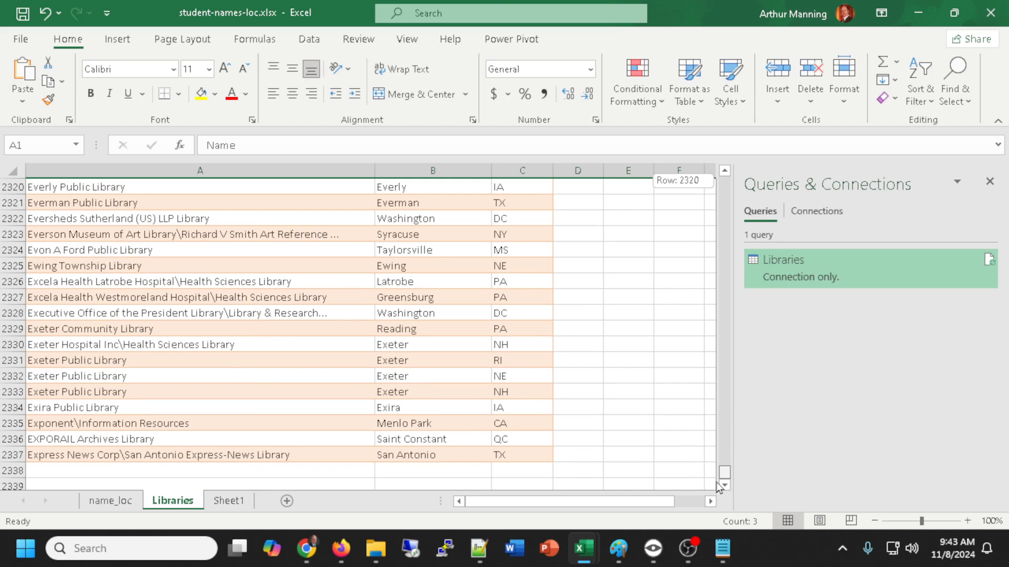
left_click_drag(717, 471, 698, 183)
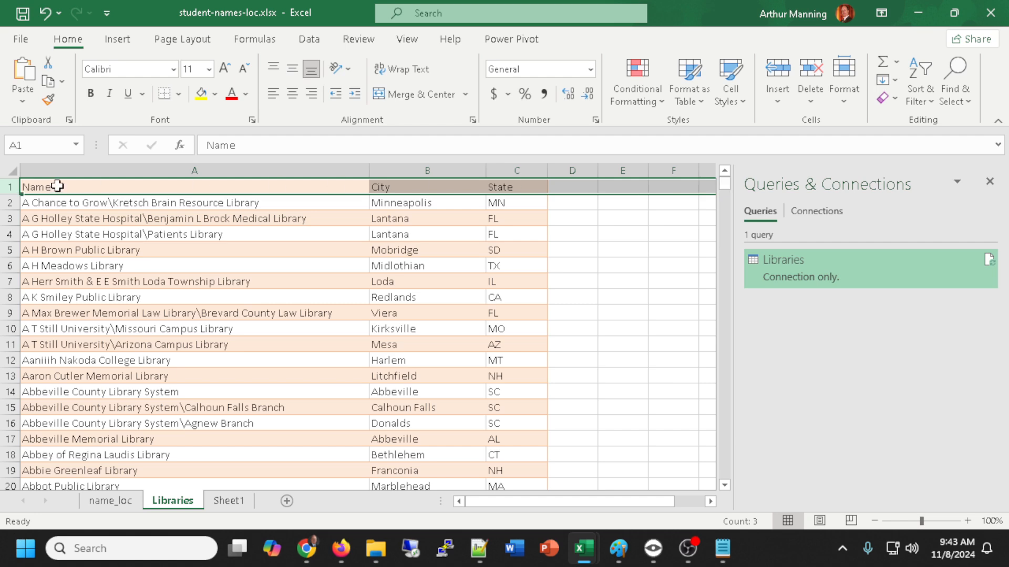
left_click_drag(59, 187, 194, 252)
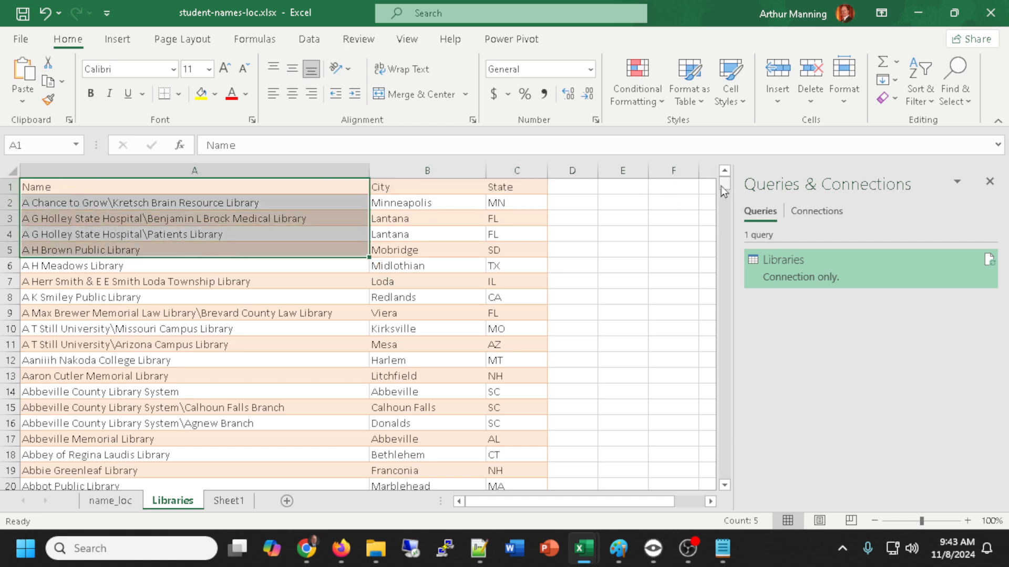
left_click_drag(721, 186, 721, 481)
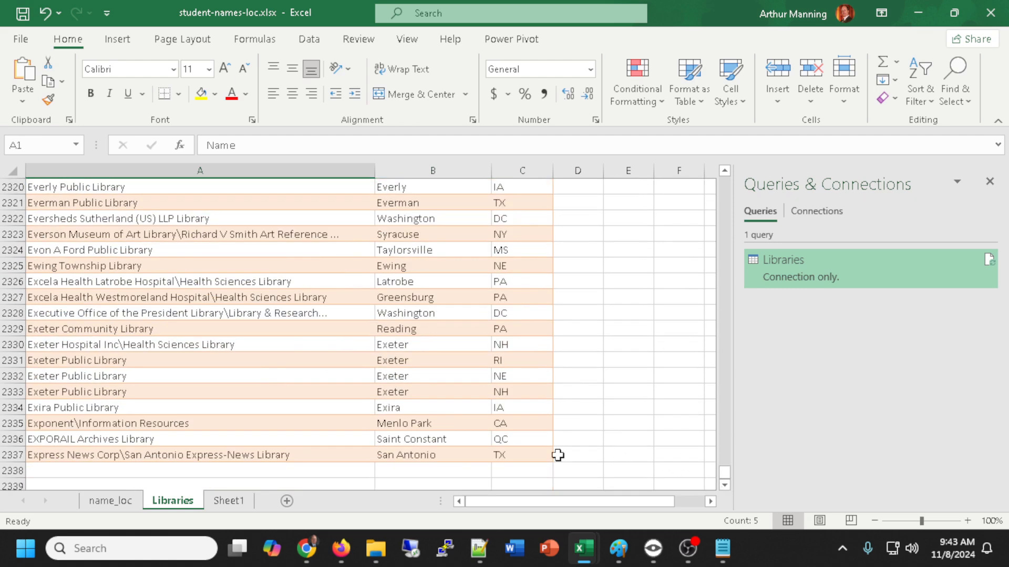
left_click(512, 453, "shift")
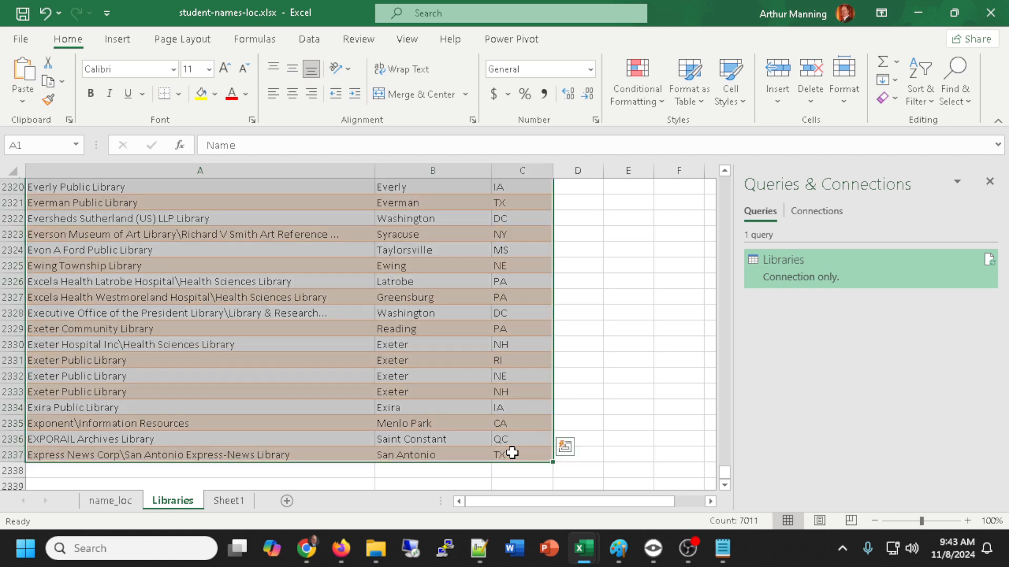
left_click(117, 40)
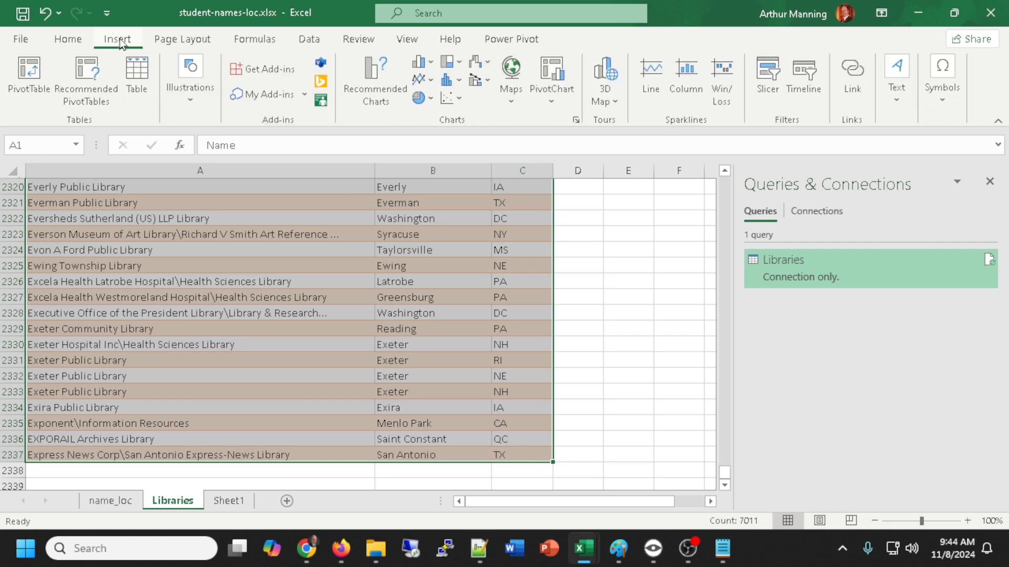
left_click(599, 101)
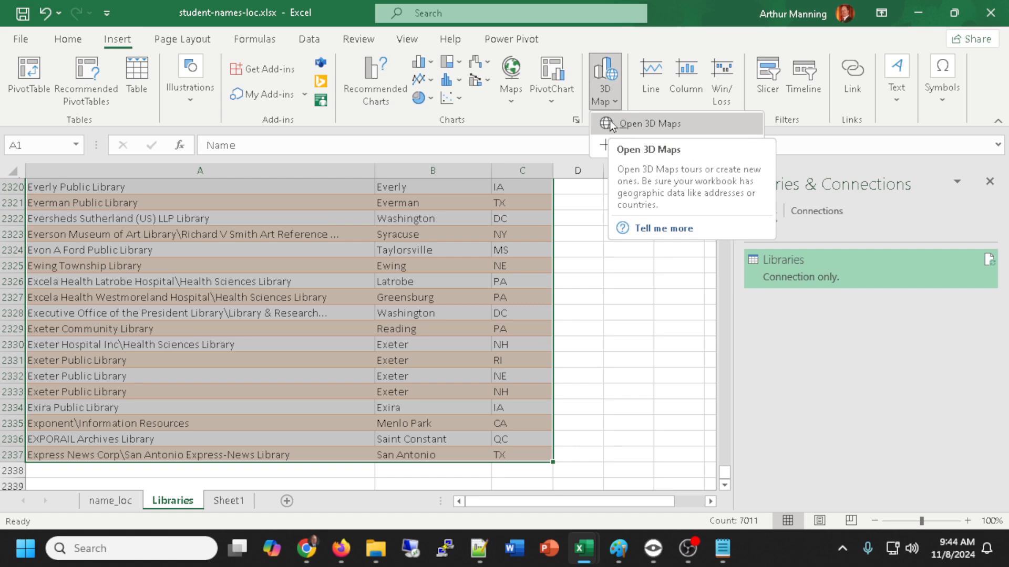
left_click(612, 121)
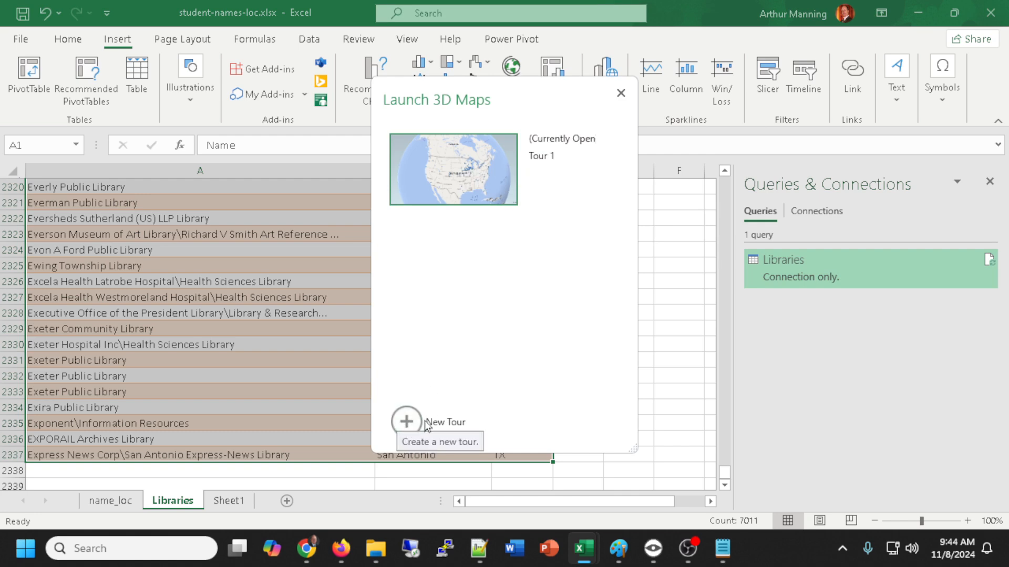
left_click(619, 94)
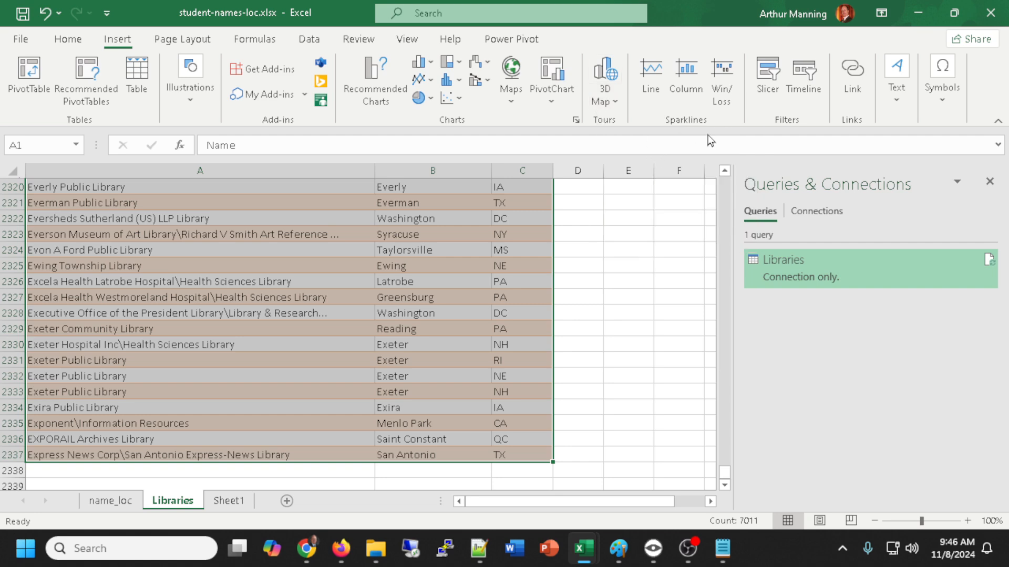
- Switch to Sheet1, view the Tour 1 student map in the 3D Maps window, and return to the workbook
left_click(313, 42)
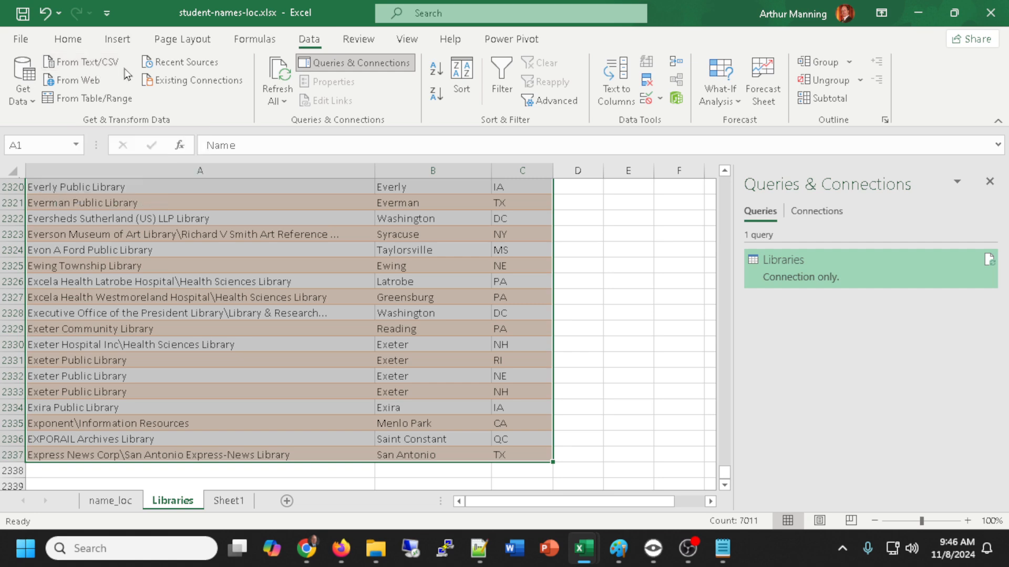
left_click(223, 502)
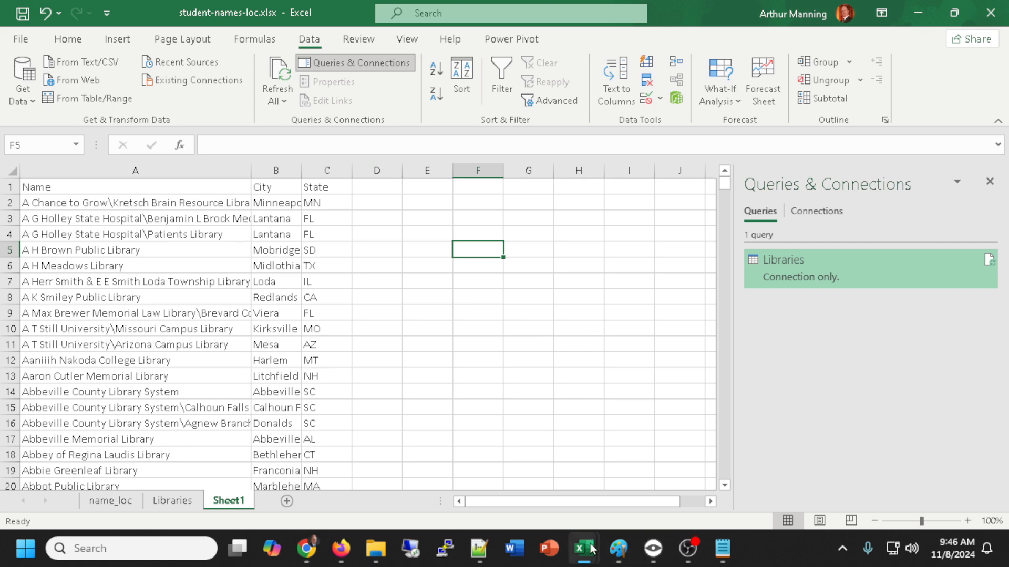
mouse_move(590, 556)
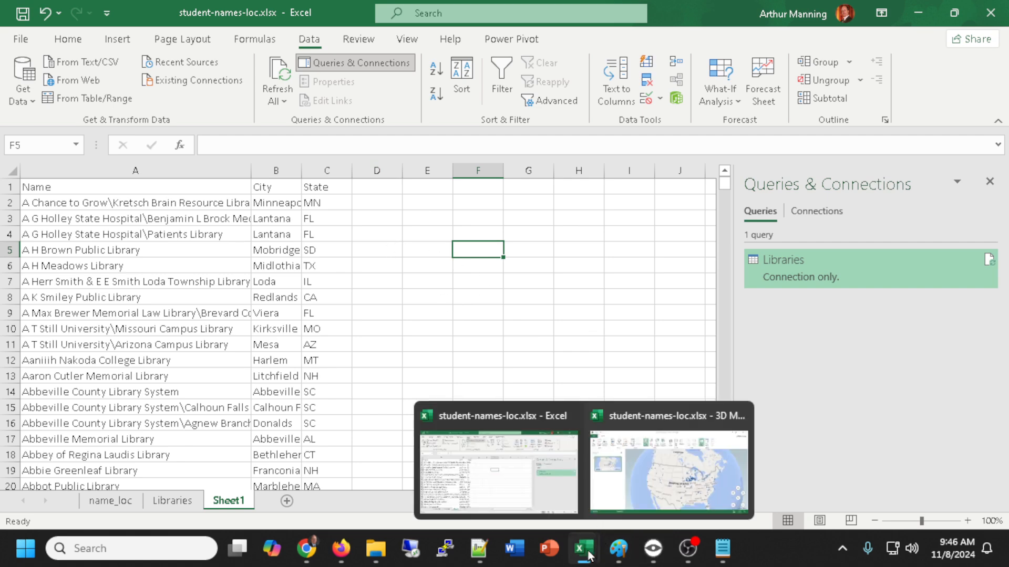
left_click(635, 469)
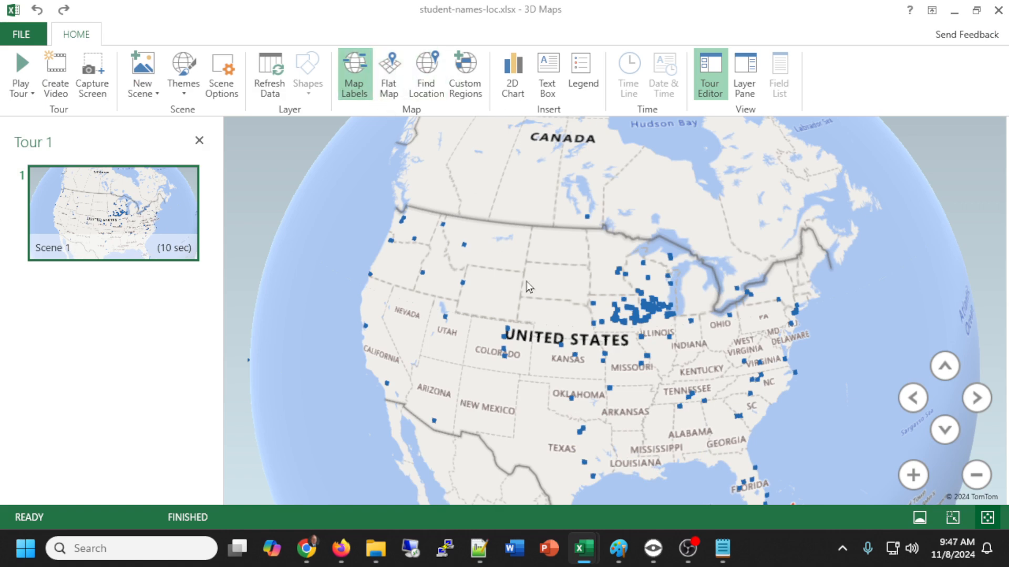
scroll(594, 305, "down", 5)
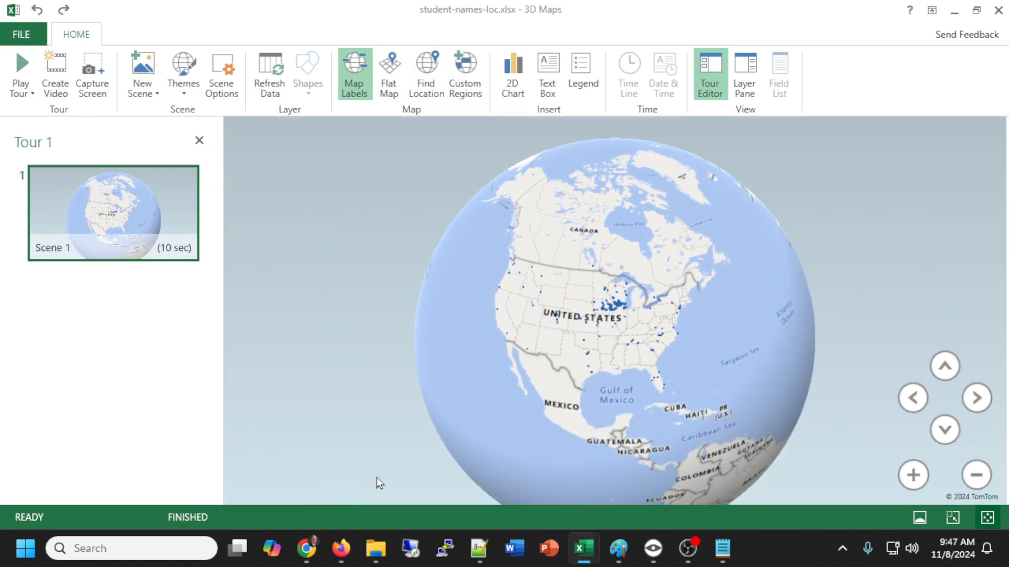
mouse_move(586, 556)
left_click(522, 500)
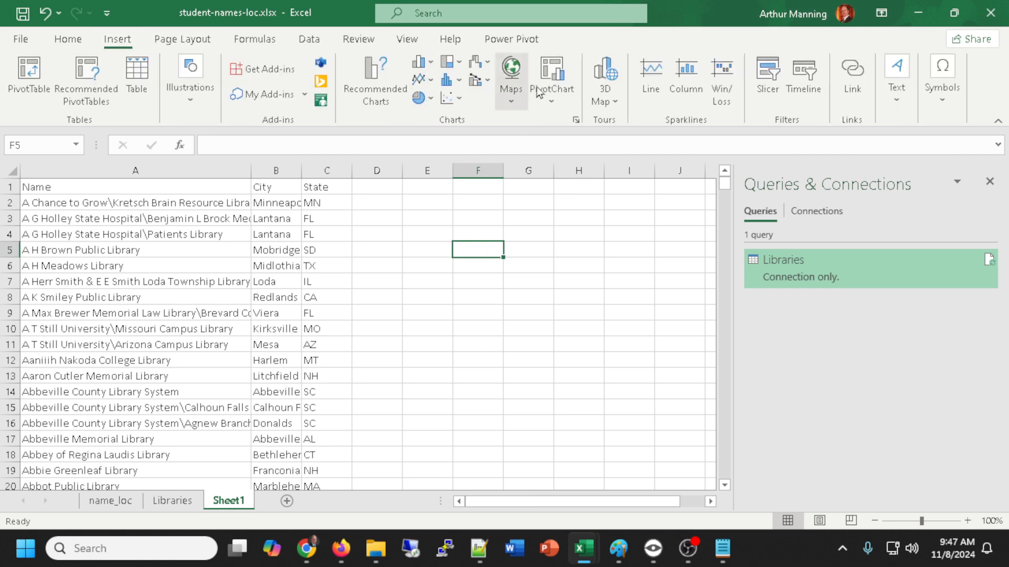
left_click(611, 94)
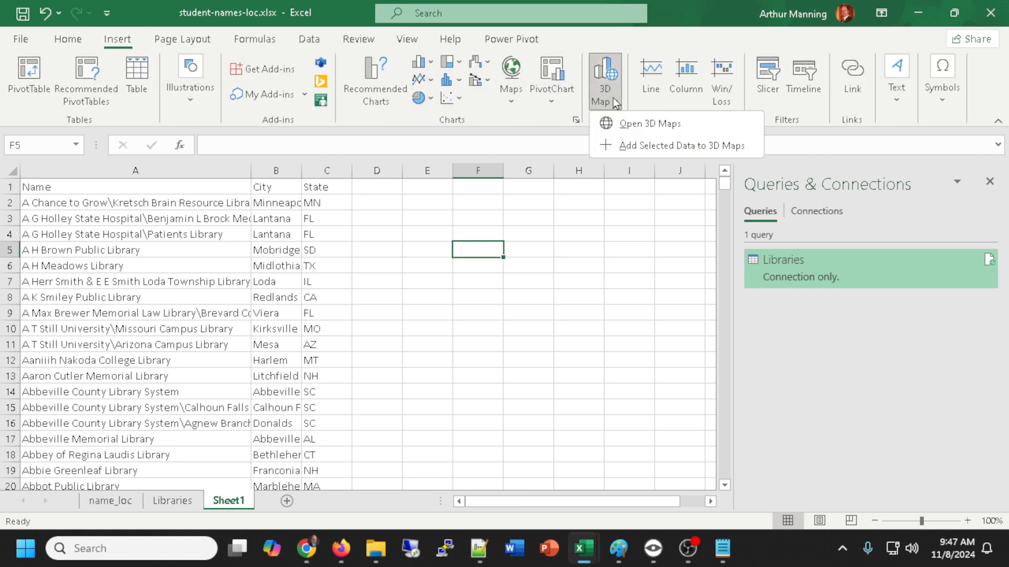
left_click(626, 123)
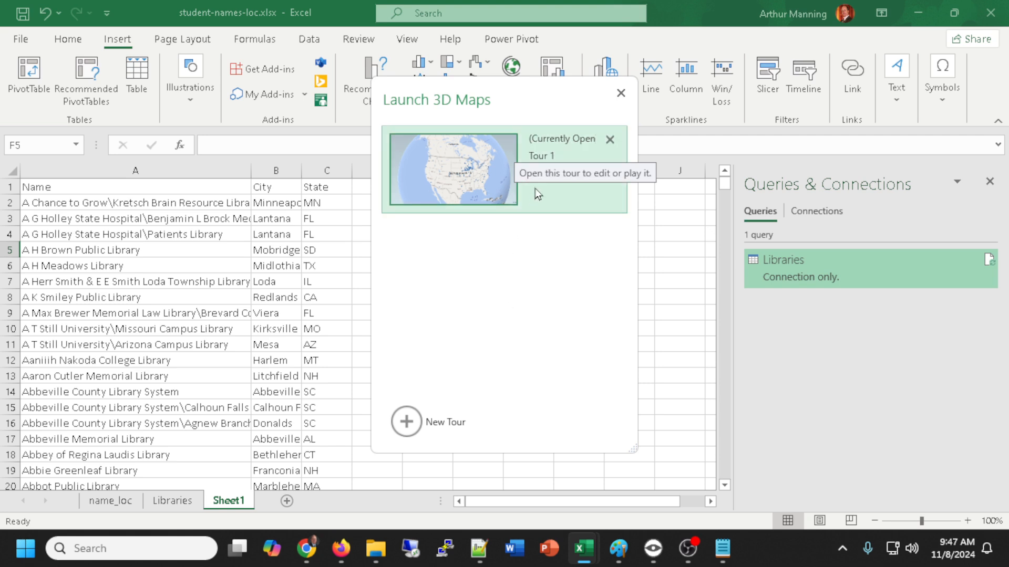
left_click(620, 93)
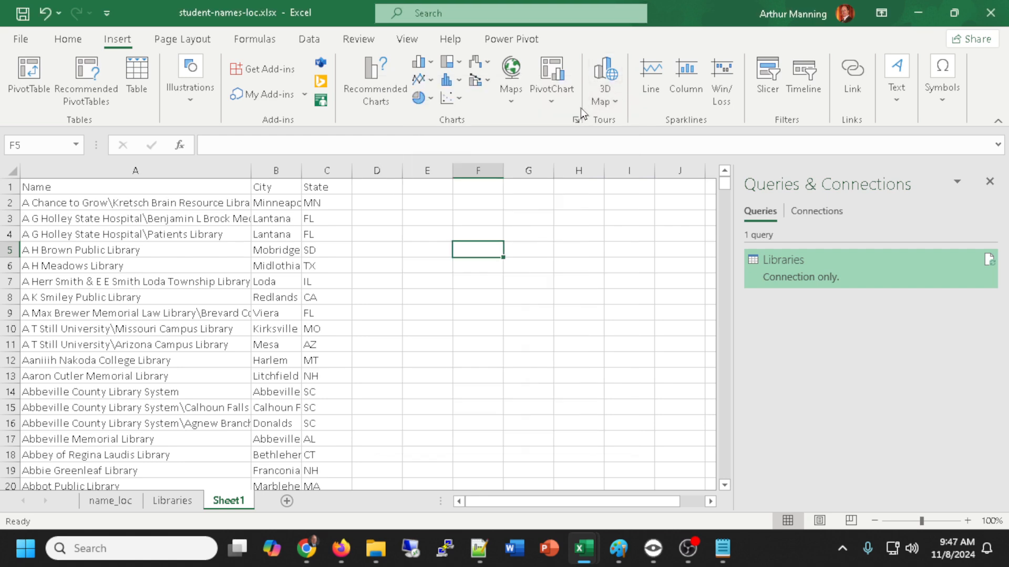
- Create a new 3D Maps tour from the workbook and return to Sheet1
left_click(604, 99)
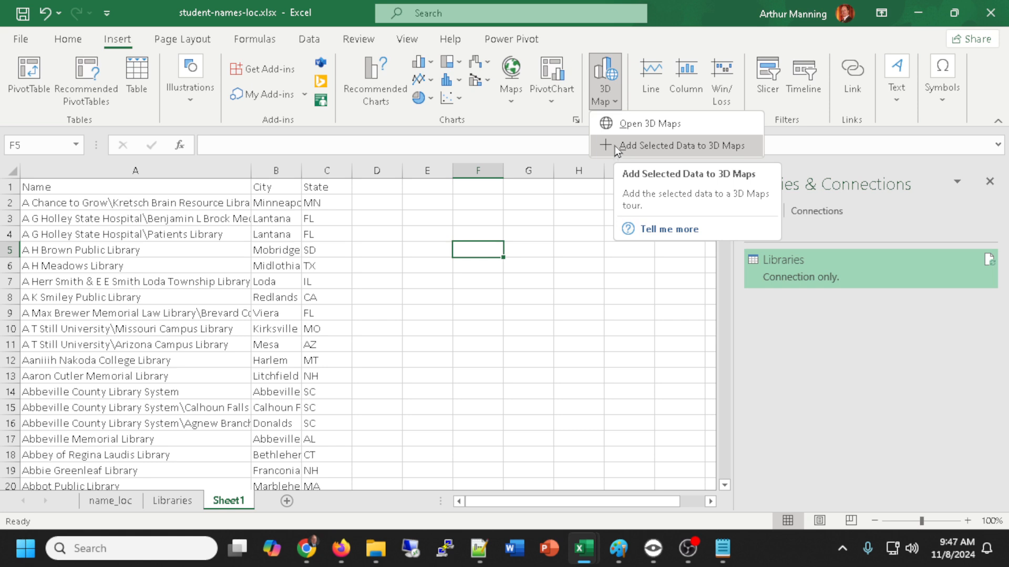
left_click(611, 126)
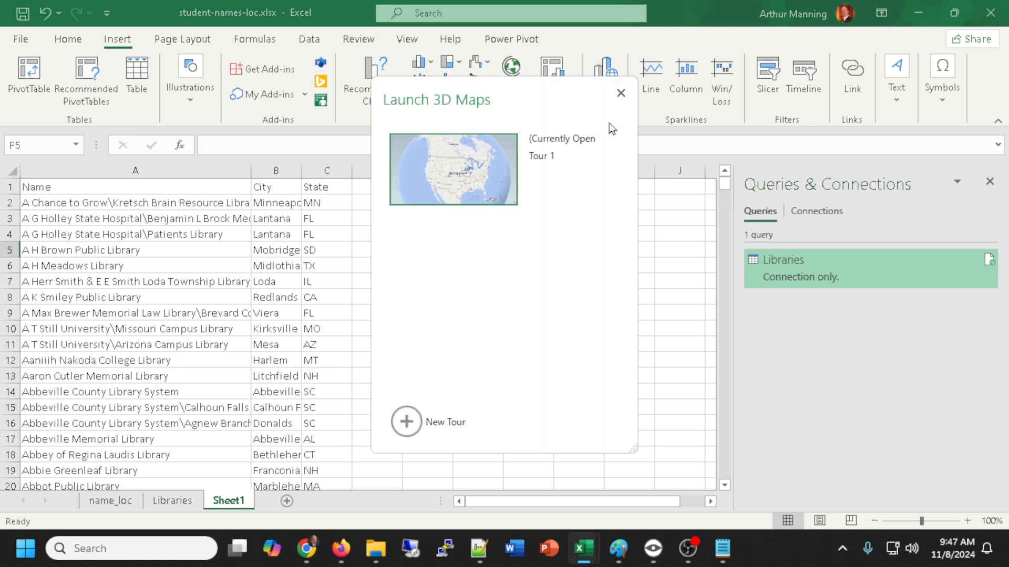
left_click(408, 420)
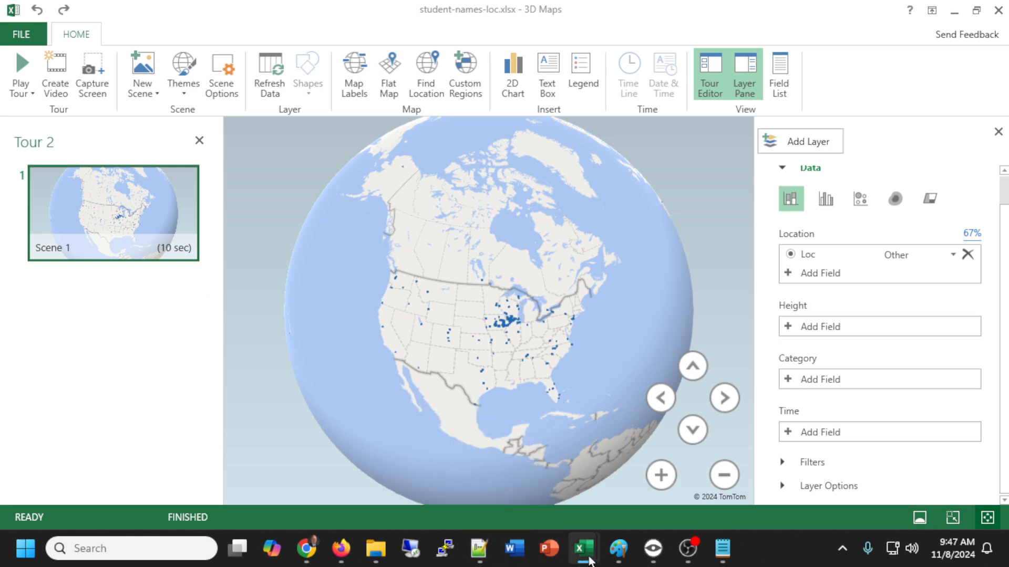
mouse_move(590, 560)
left_click(512, 473)
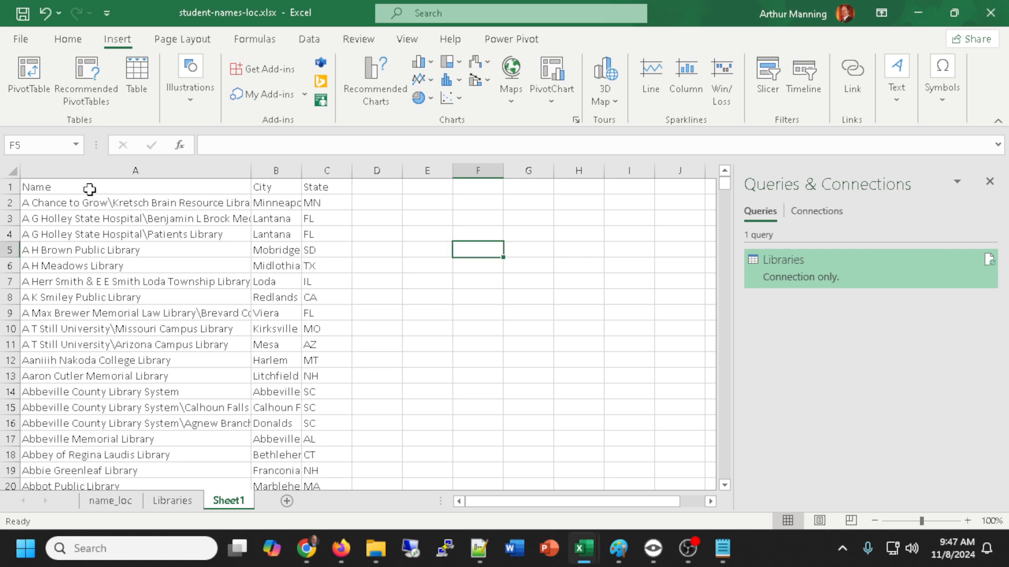
- Select the full library data range A1:C2337 on Sheet1
left_click_drag(70, 184, 310, 242)
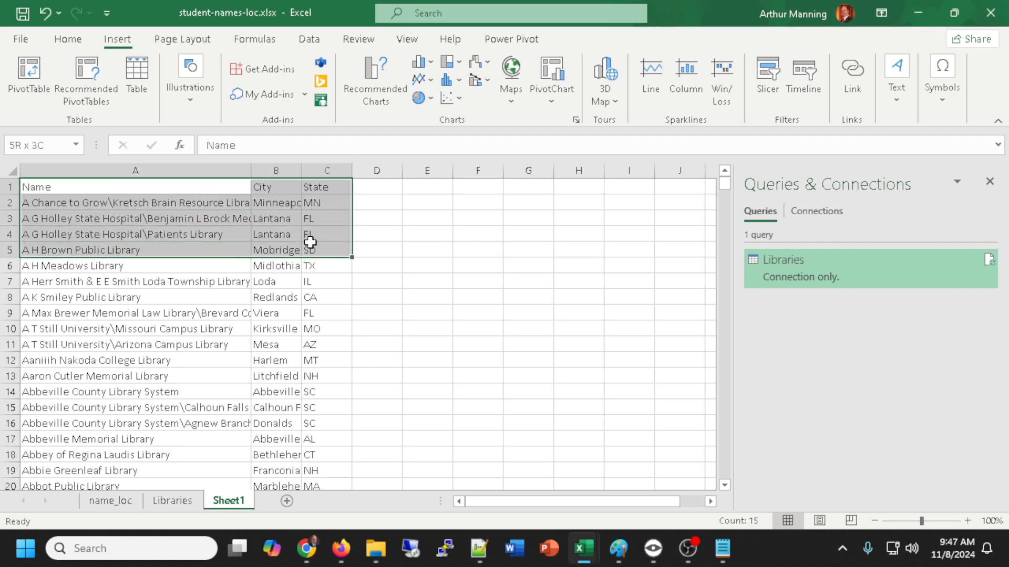
left_click_drag(724, 195, 725, 475)
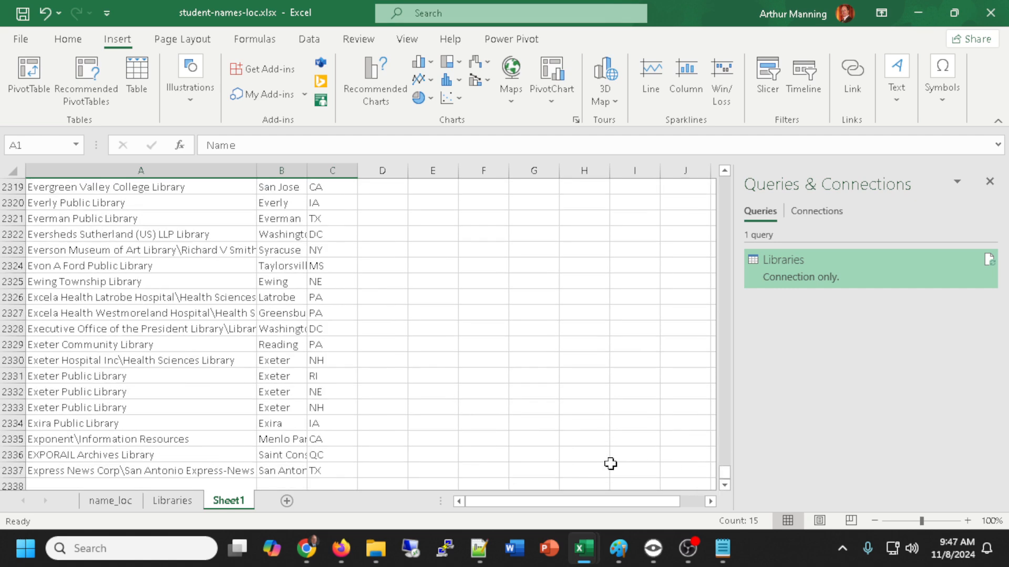
left_click(337, 472, "shift")
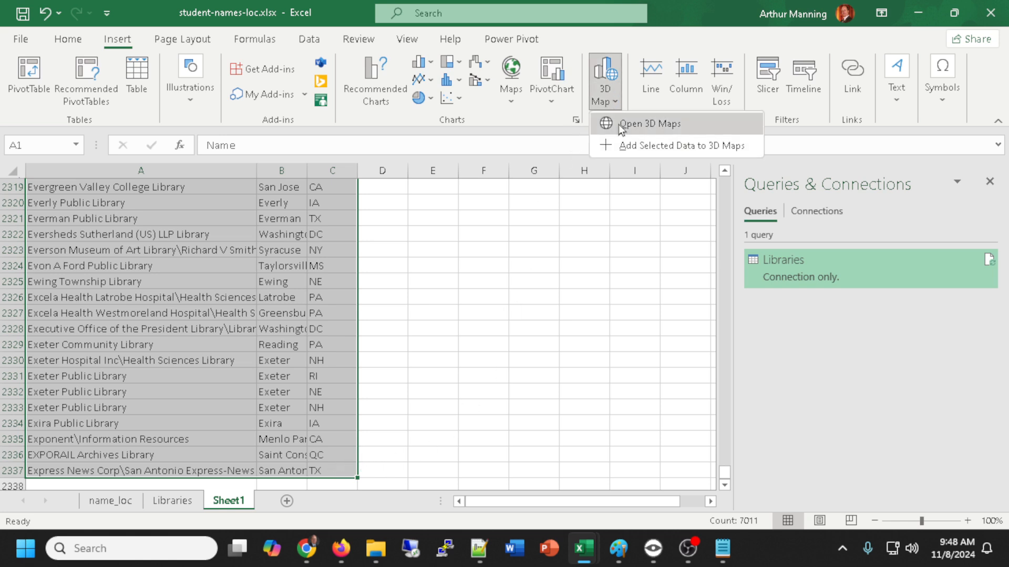
- Open Tour 2 in 3D Maps, check which location fields it offers, and return to the workbook
left_click(619, 124)
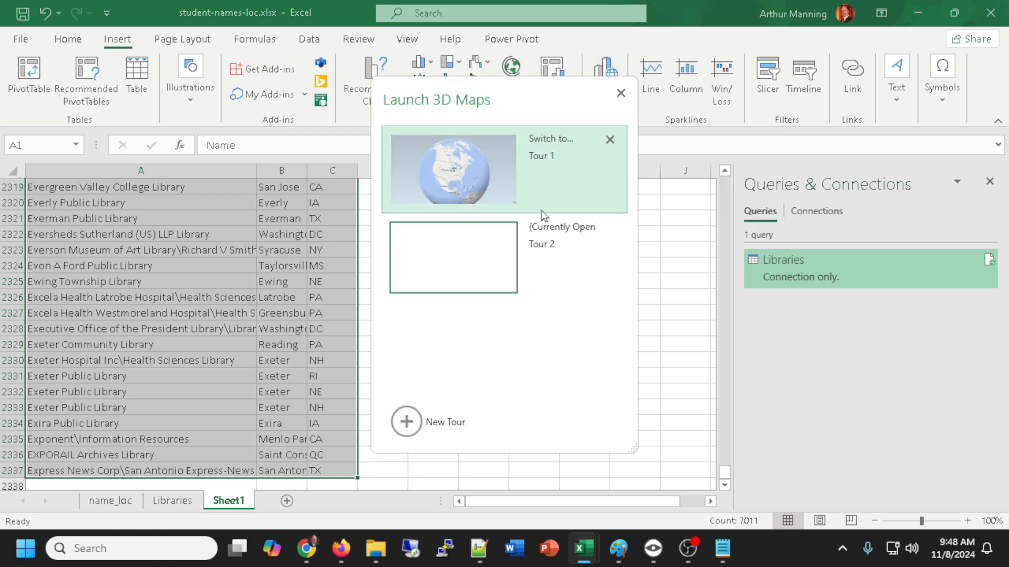
left_click(475, 244)
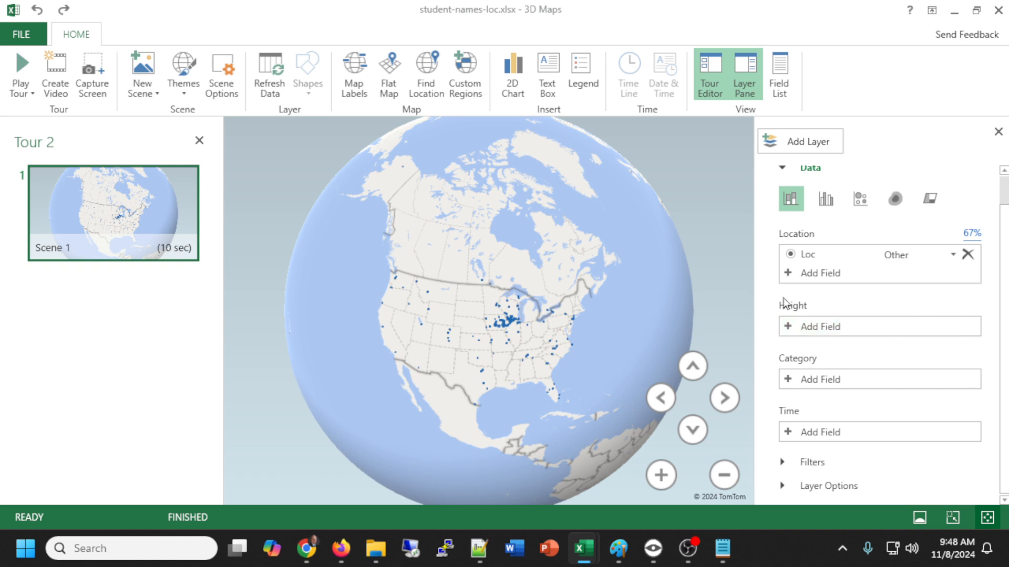
left_click(788, 276)
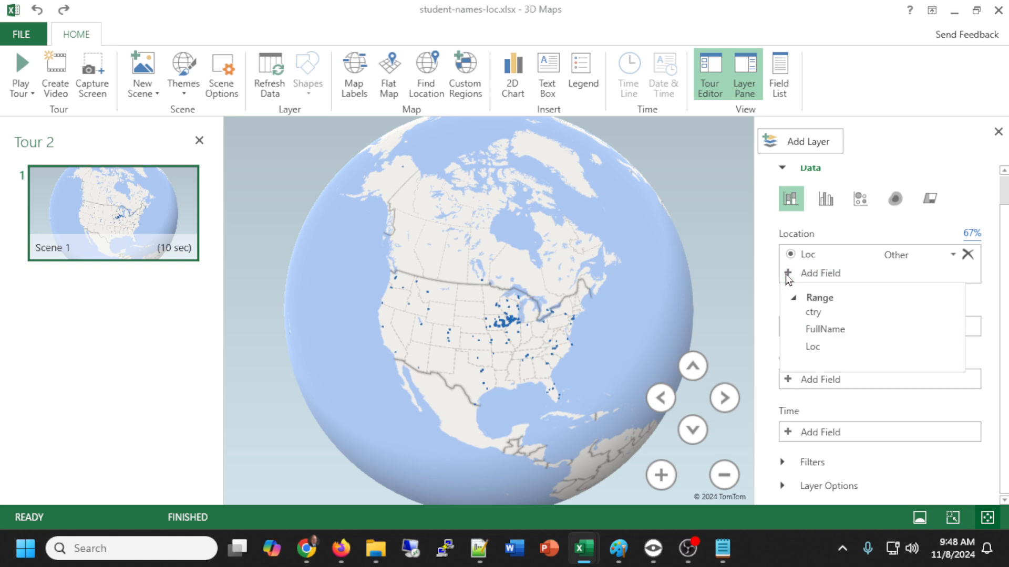
left_click(788, 278)
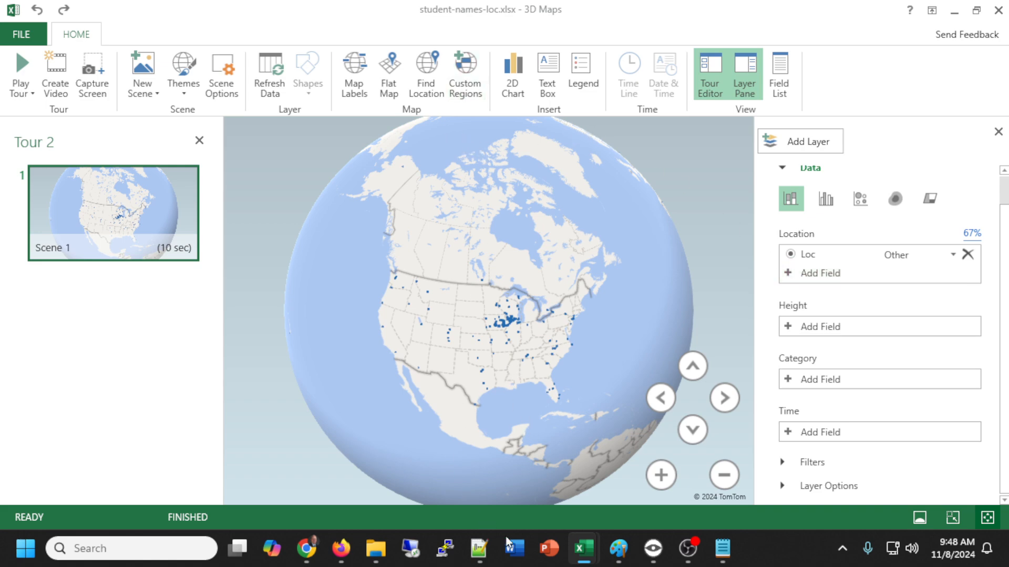
mouse_move(593, 559)
left_click(516, 480)
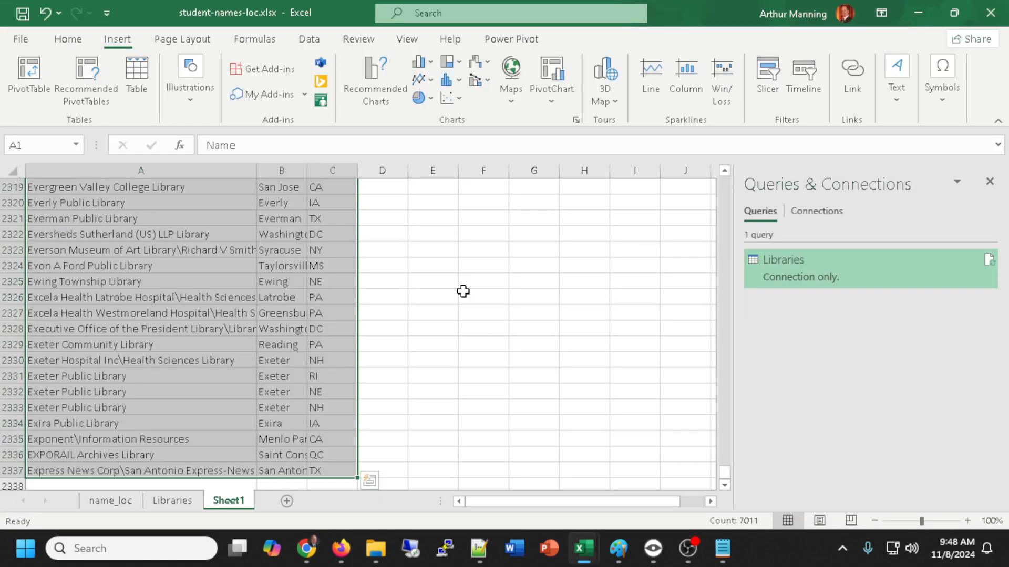
- Reopen Tour 2 in 3D Maps and rename it Libraries
left_click(604, 86)
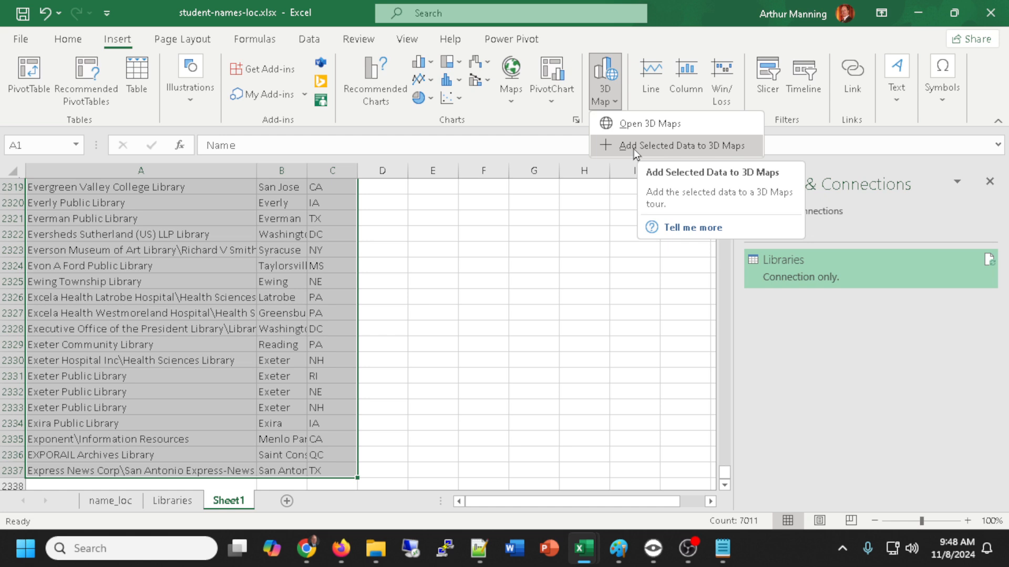
left_click(610, 124)
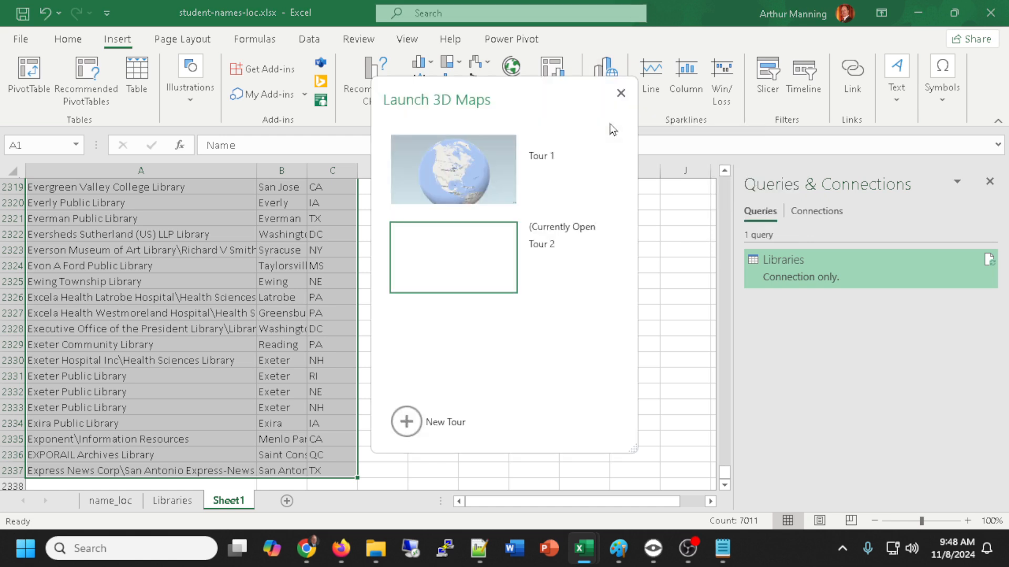
left_click(475, 251)
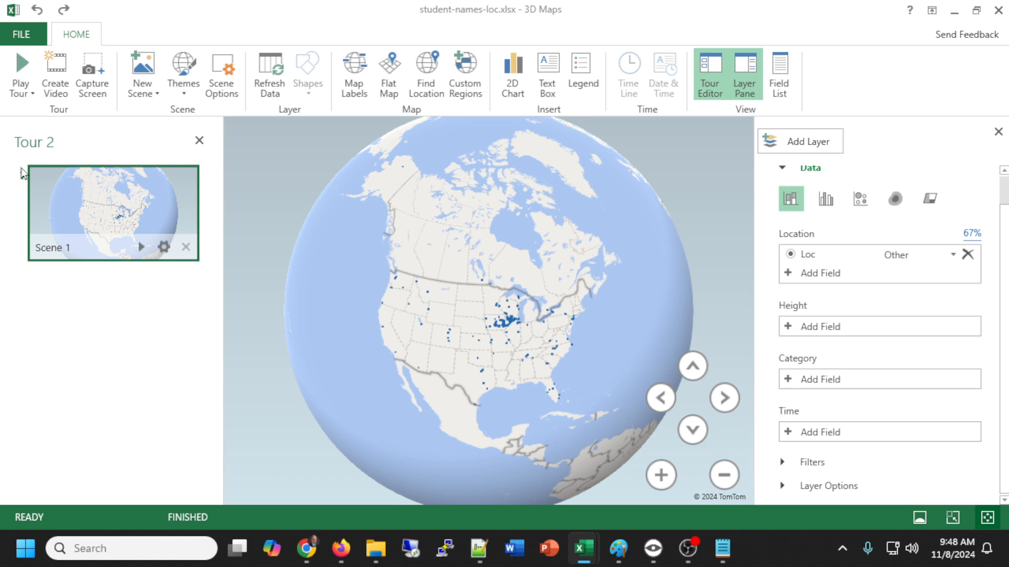
left_click(54, 143)
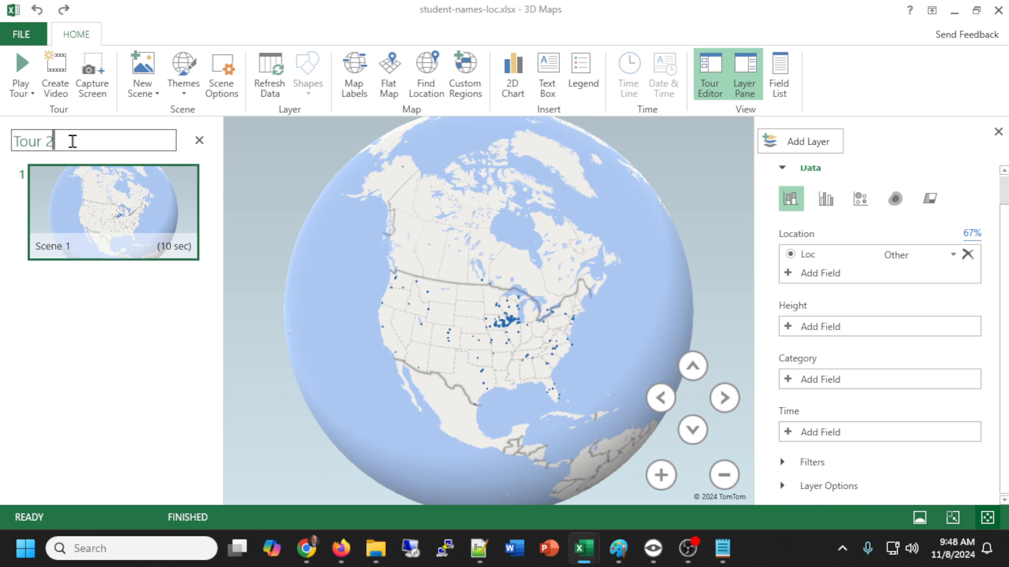
left_click_drag(70, 142, 11, 139)
type("Libraries")
key("Return")
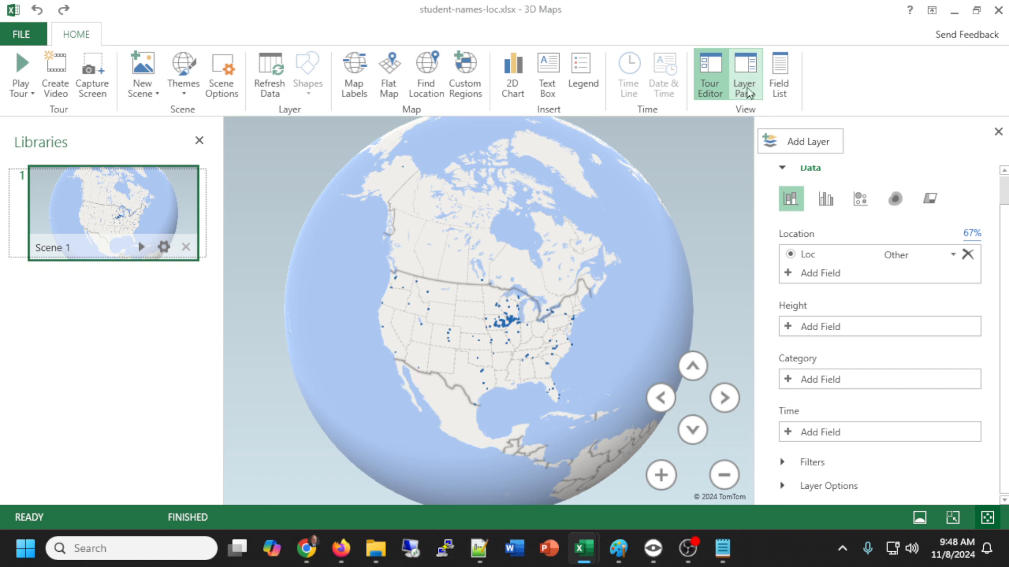
- Add the selected library data on Sheet1 to the Libraries tour in 3D Maps
left_click(792, 274)
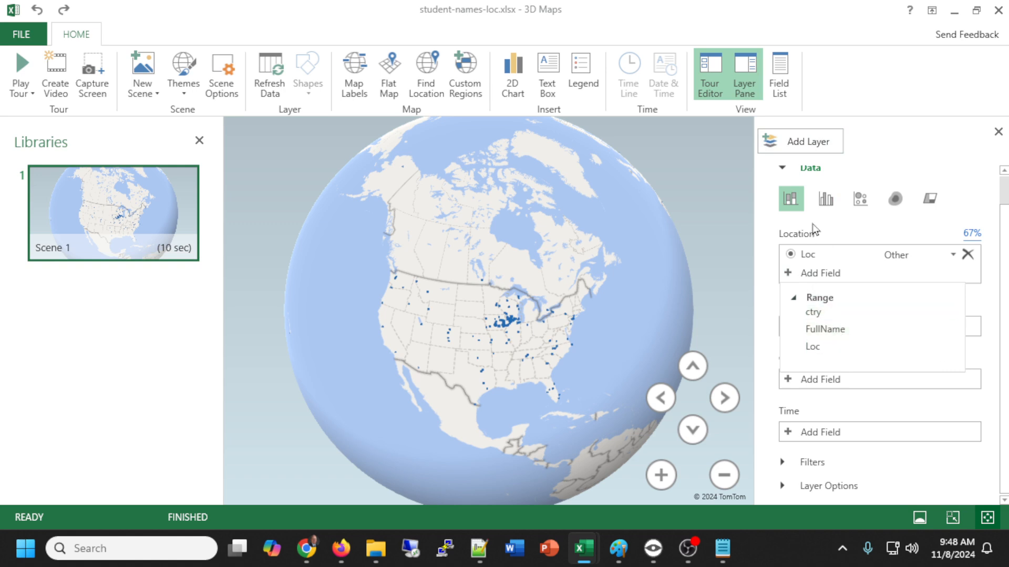
left_click(844, 225)
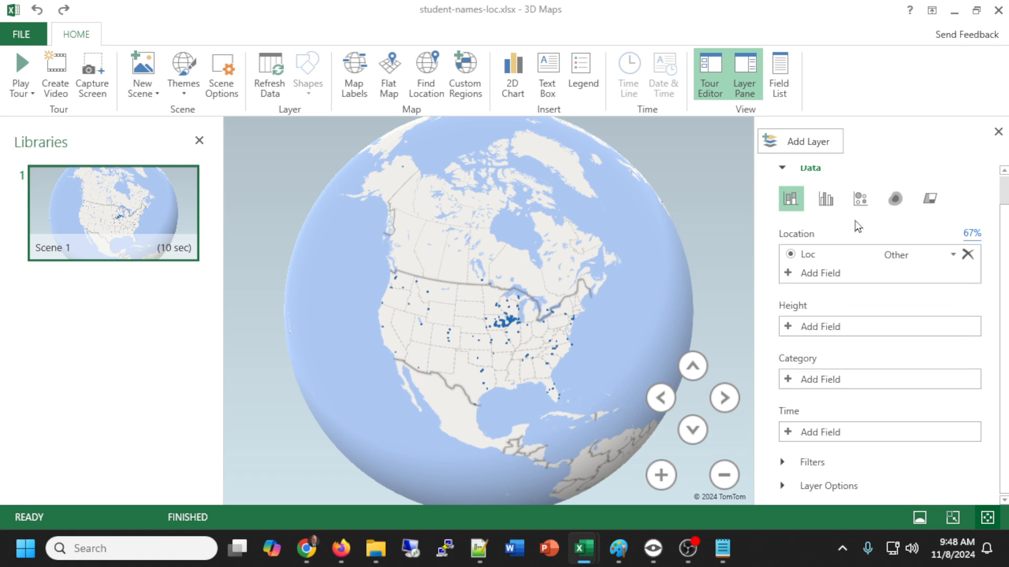
mouse_move(580, 550)
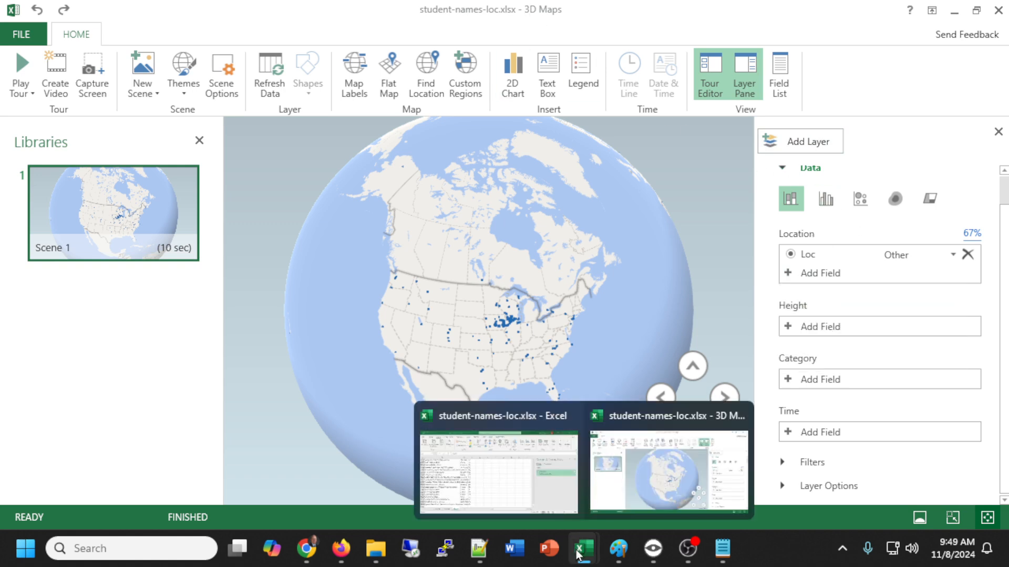
left_click(509, 482)
left_click(605, 100)
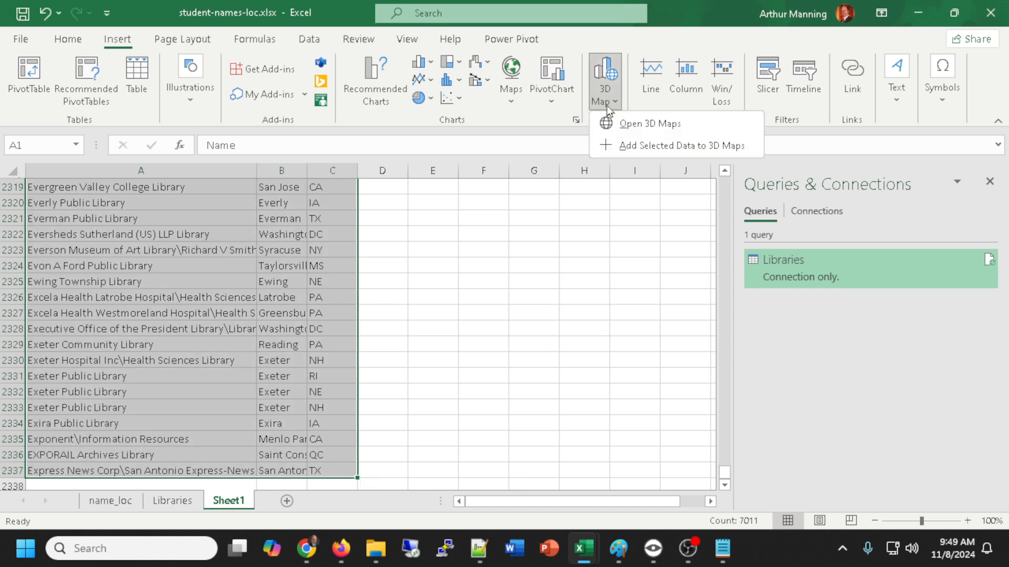
left_click(648, 147)
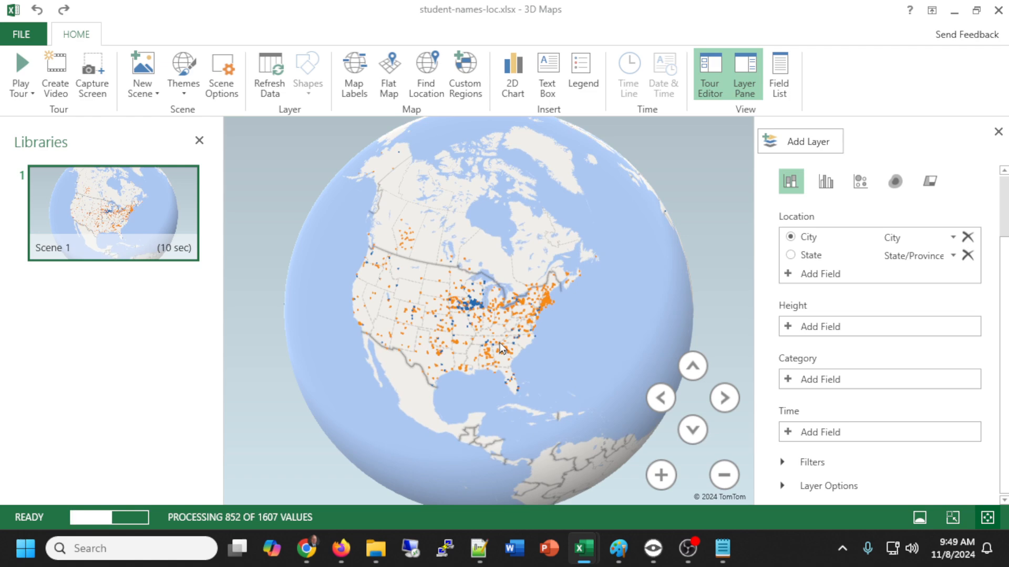
mouse_move(500, 342)
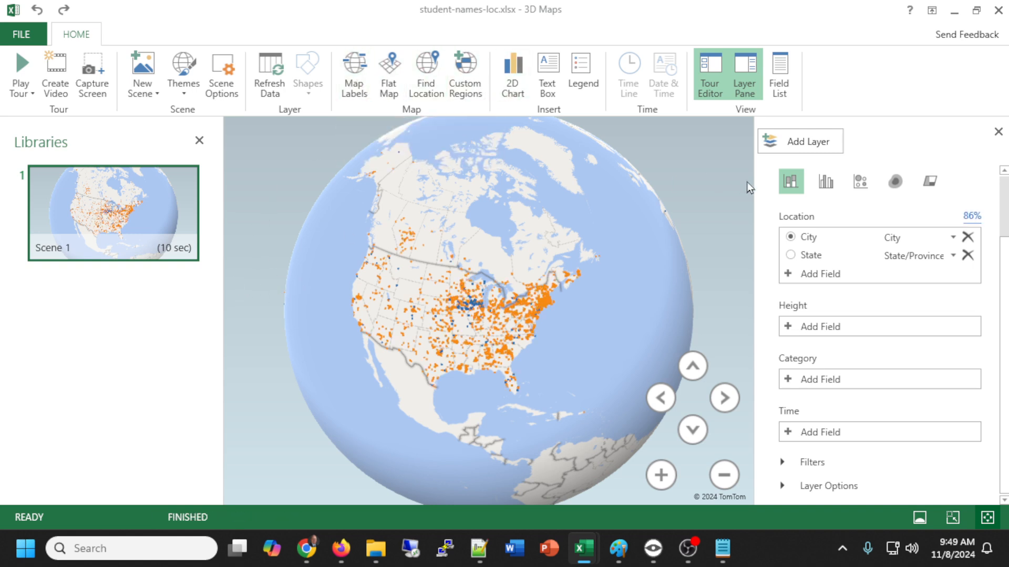
left_click(715, 71)
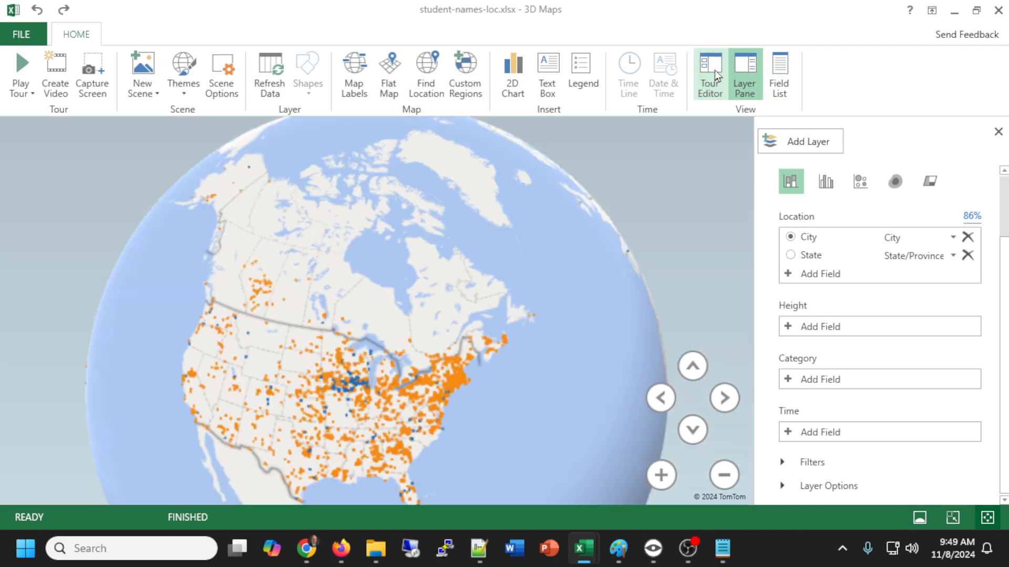
left_click(715, 70)
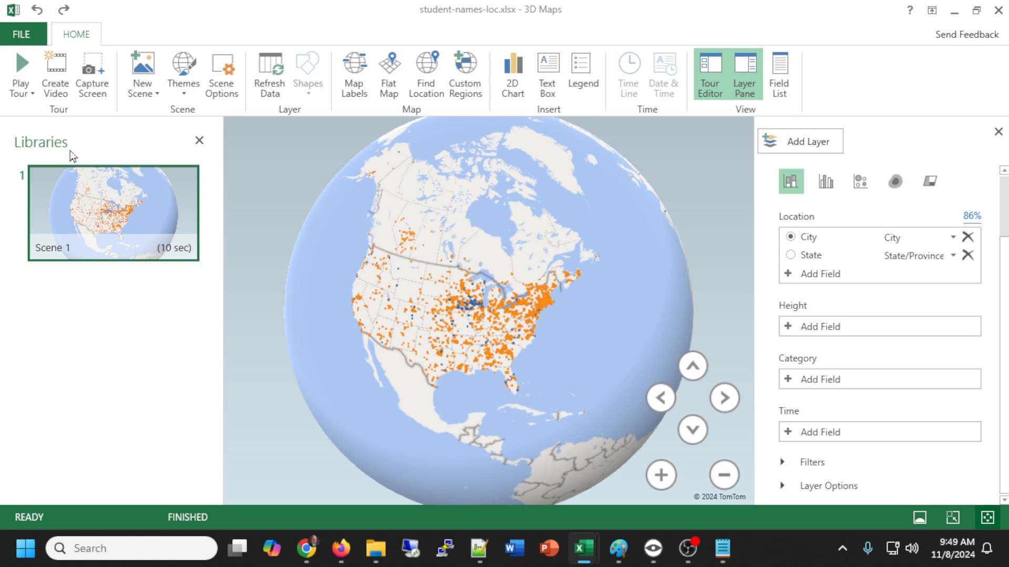
- Add the Name field to the data card of the library points, starting from a point in southeastern North Dakota
mouse_move(167, 227)
scroll(600, 403, "up", 5)
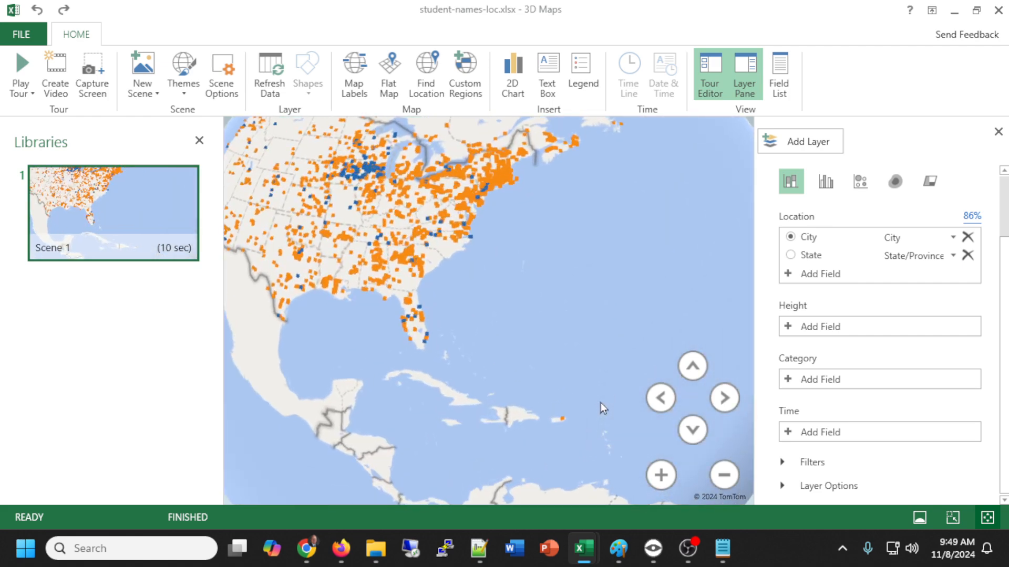
left_click_drag(506, 335, 669, 381)
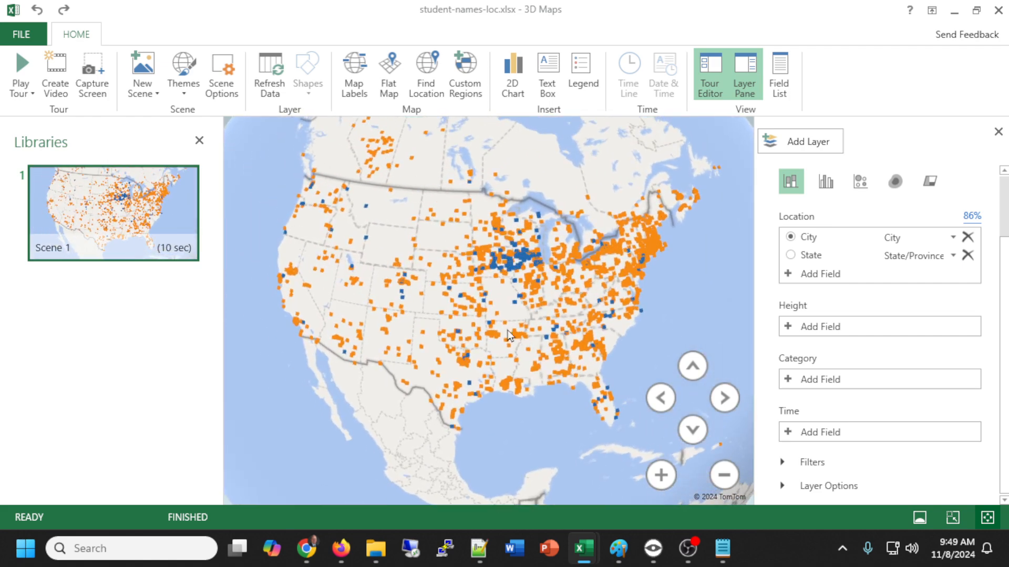
scroll(523, 403, "up", 5)
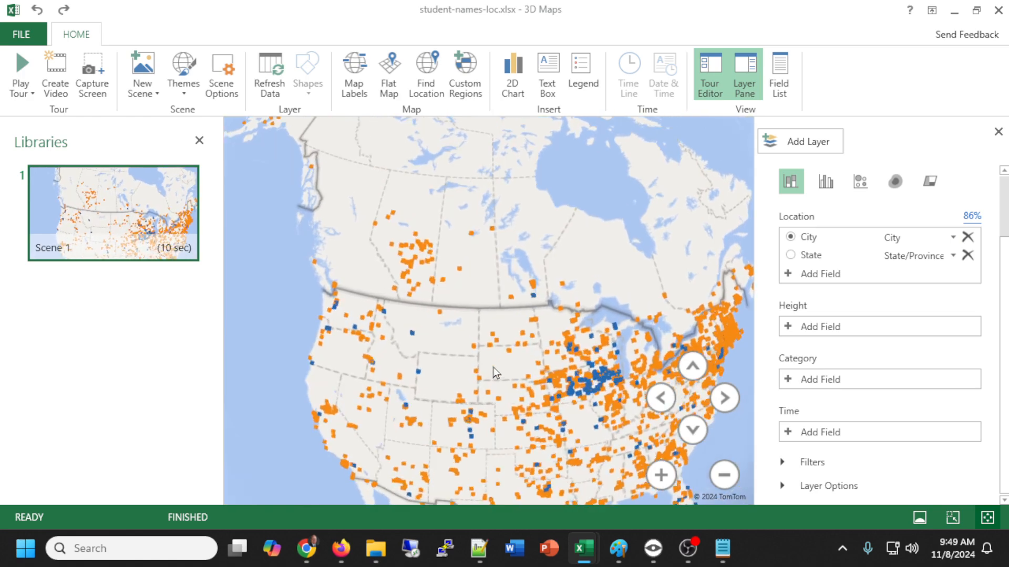
scroll(538, 348, "up", 5)
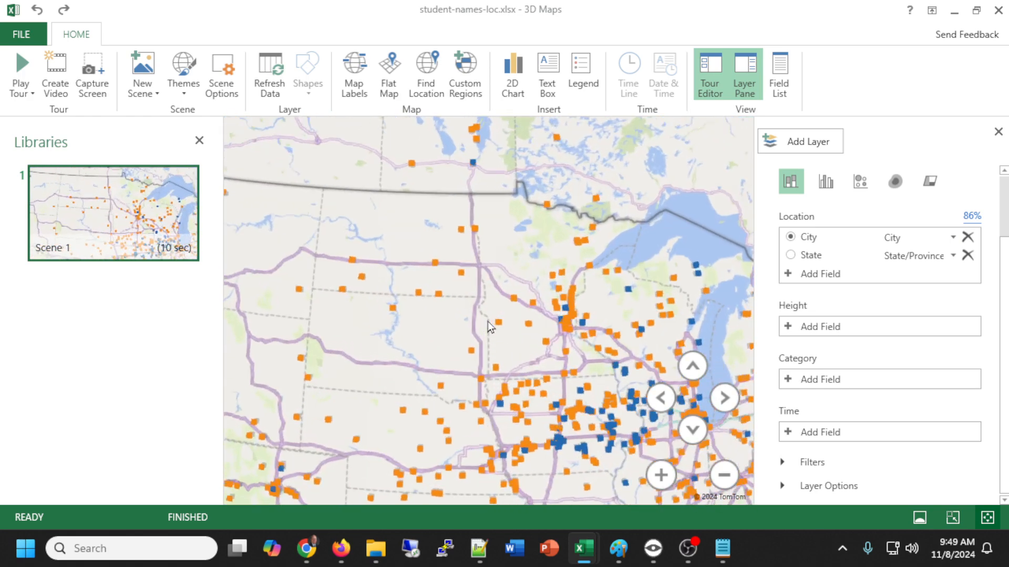
scroll(433, 257, "up", 4)
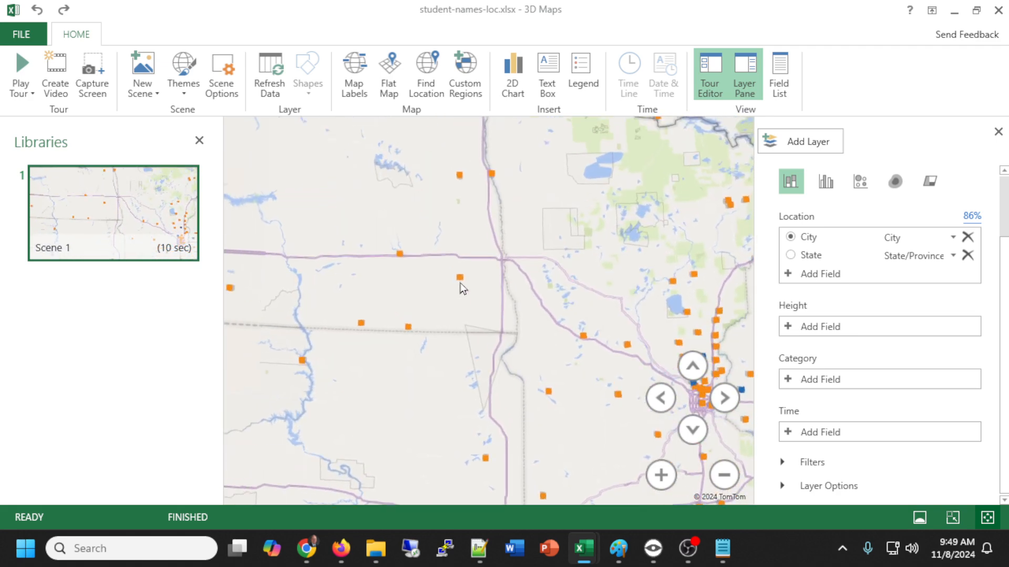
mouse_move(460, 284)
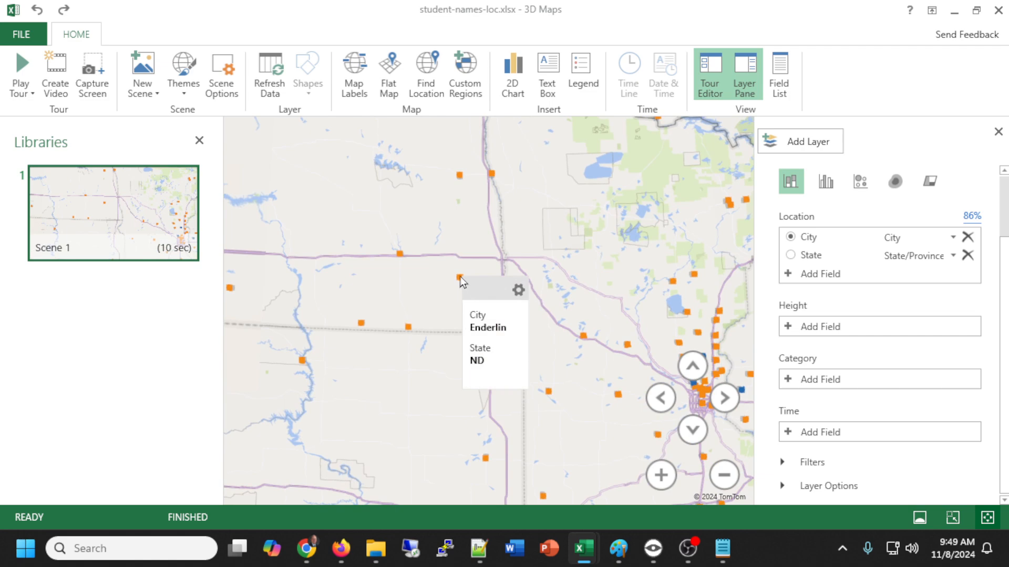
left_click(519, 291)
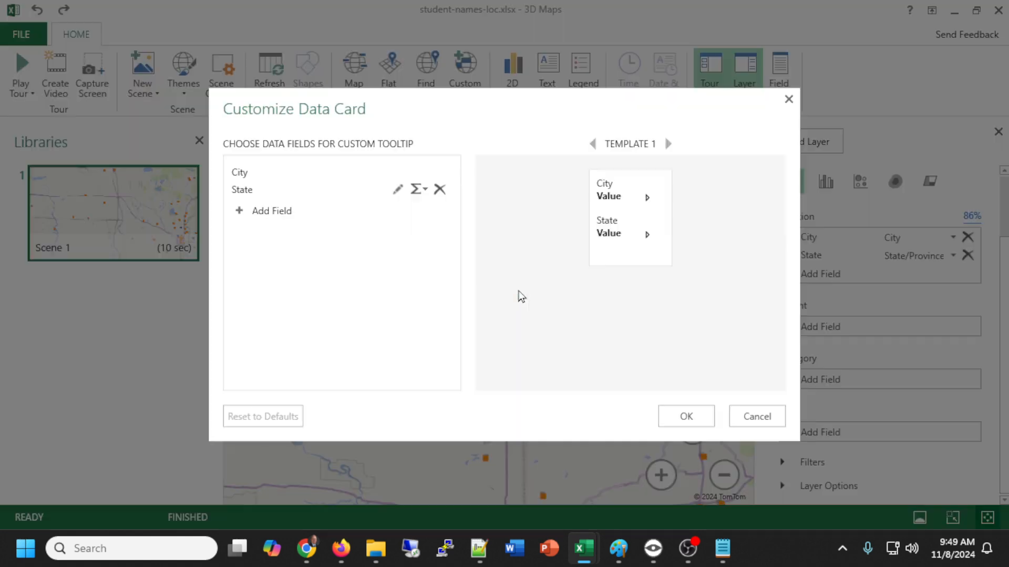
left_click(239, 212)
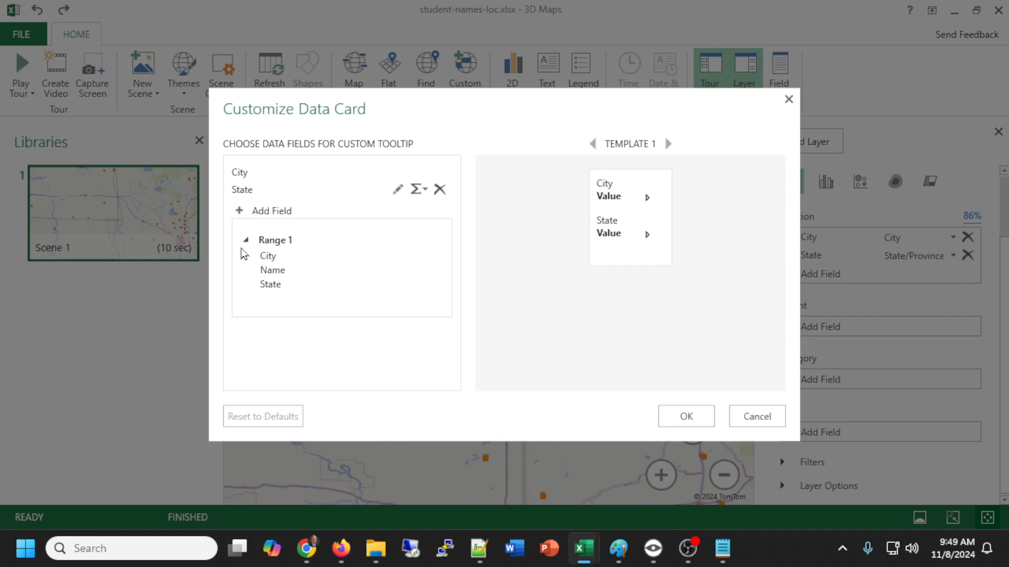
left_click(284, 276)
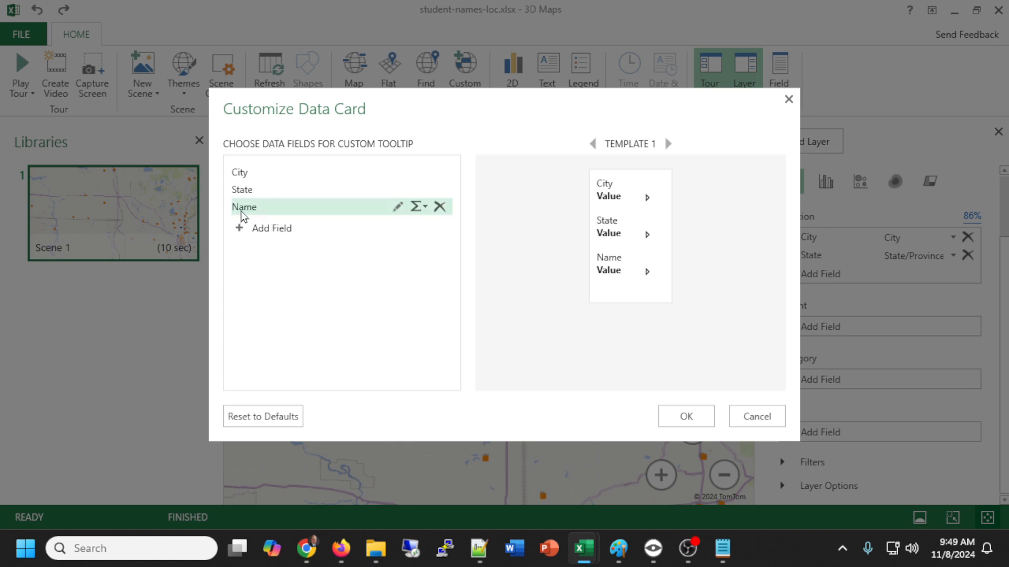
- Move Name above City and State in the data card, apply the customization, and check it on a library point
left_click_drag(242, 214, 243, 174)
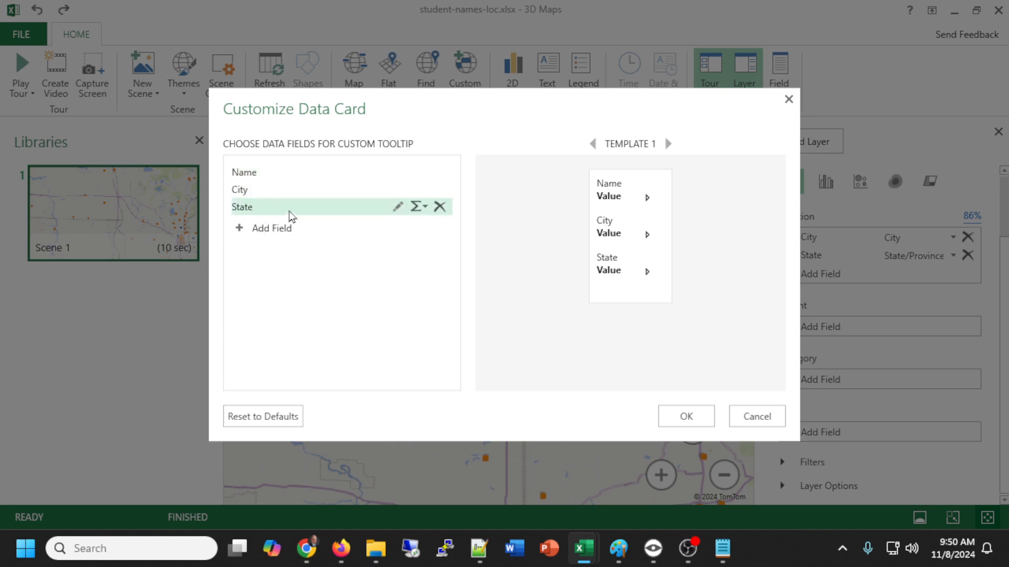
left_click(684, 415)
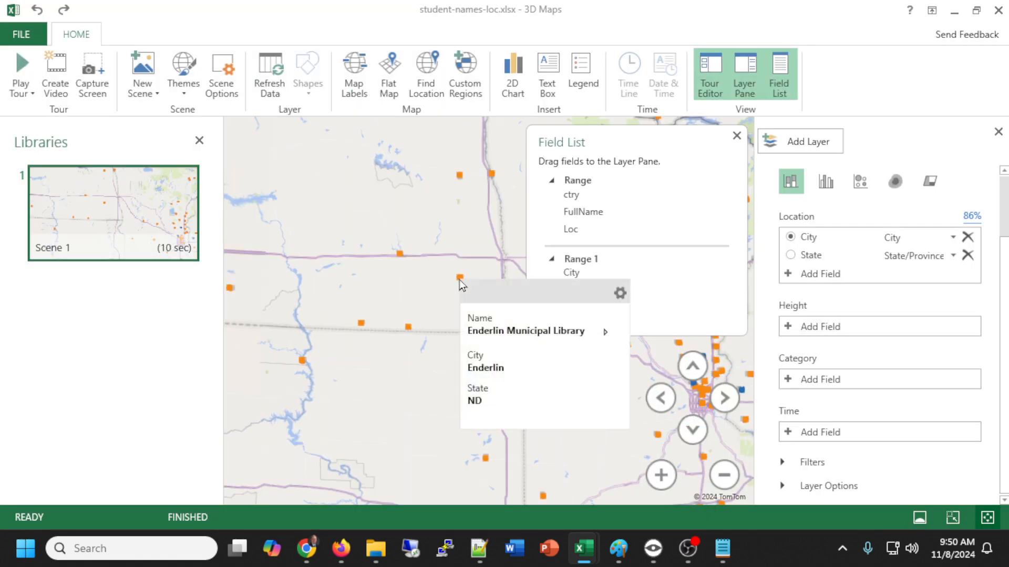
mouse_move(401, 257)
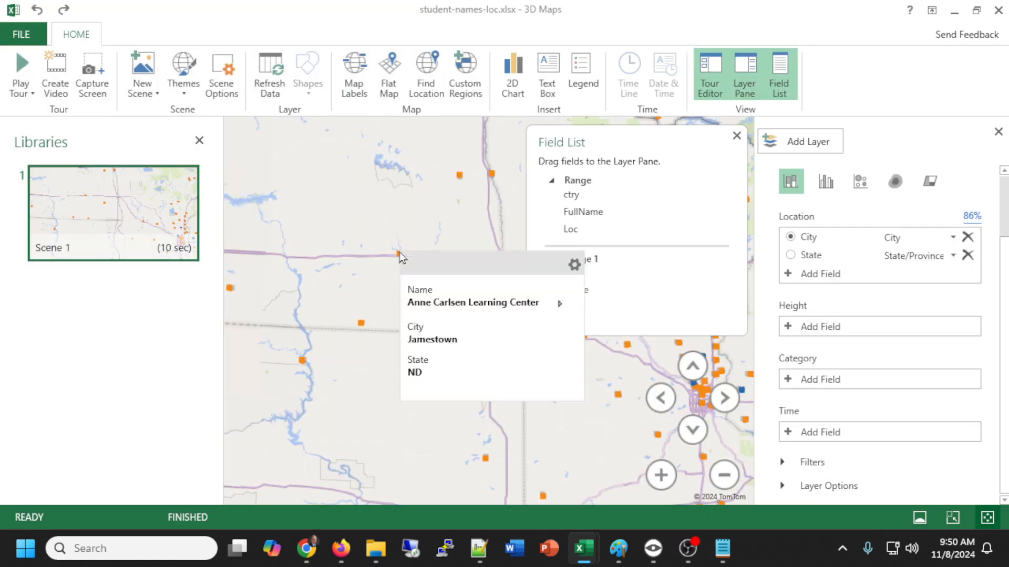
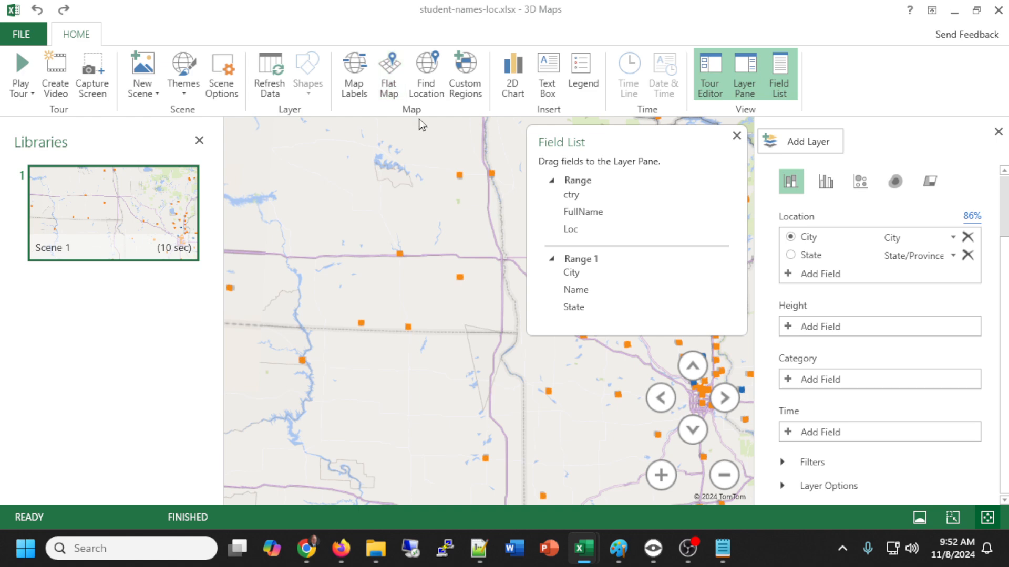
- Close the field list and the layer pane, and bring all of North America into view on the globe
scroll(440, 274, "down", 10)
left_click(737, 135)
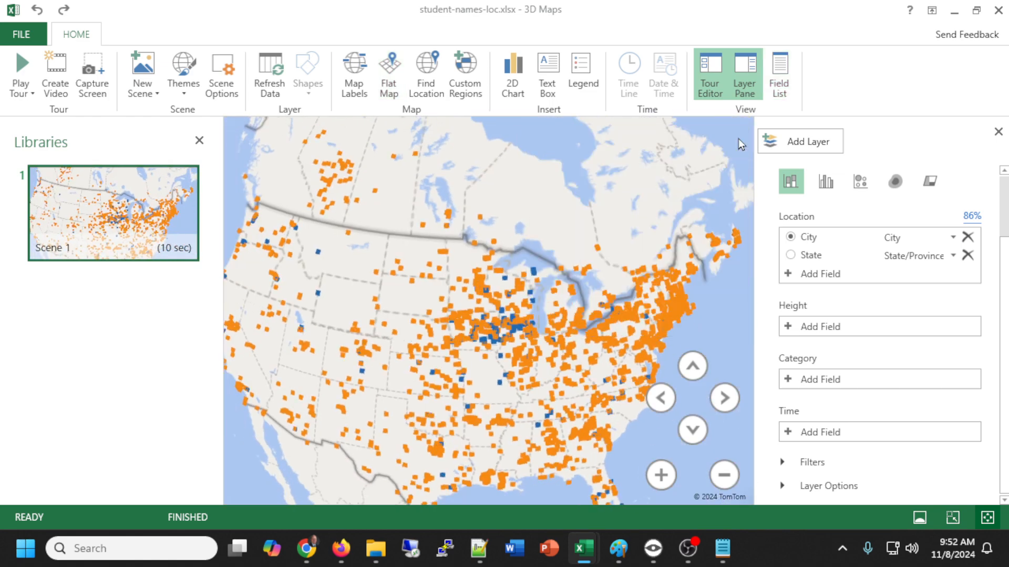
scroll(602, 258, "down", 5)
left_click_drag(602, 262, 497, 306)
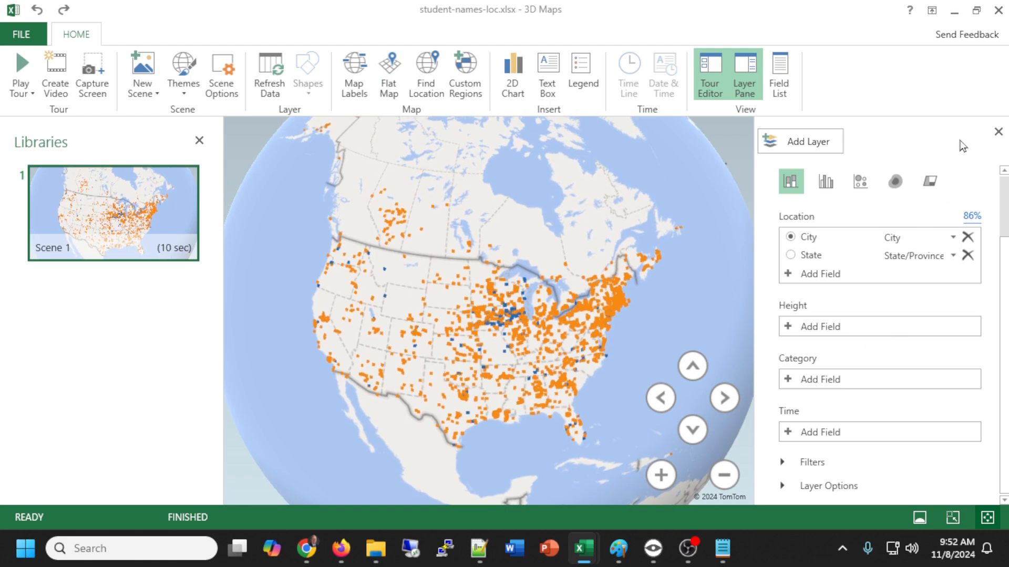
left_click(996, 132)
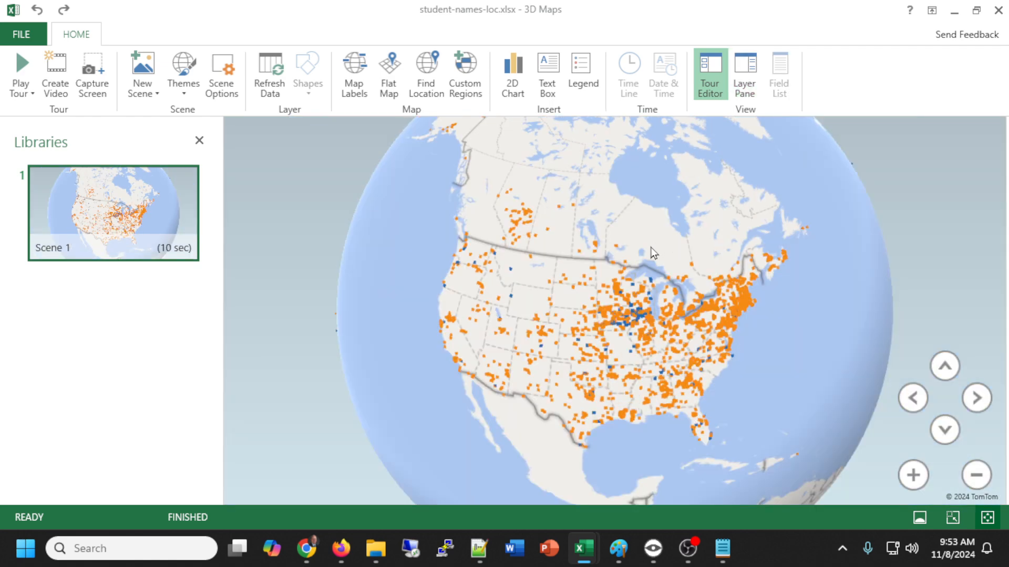
- Inspect the customized data cards of individual library points in Manitoba and western North Dakota
scroll(601, 293, "up", 5)
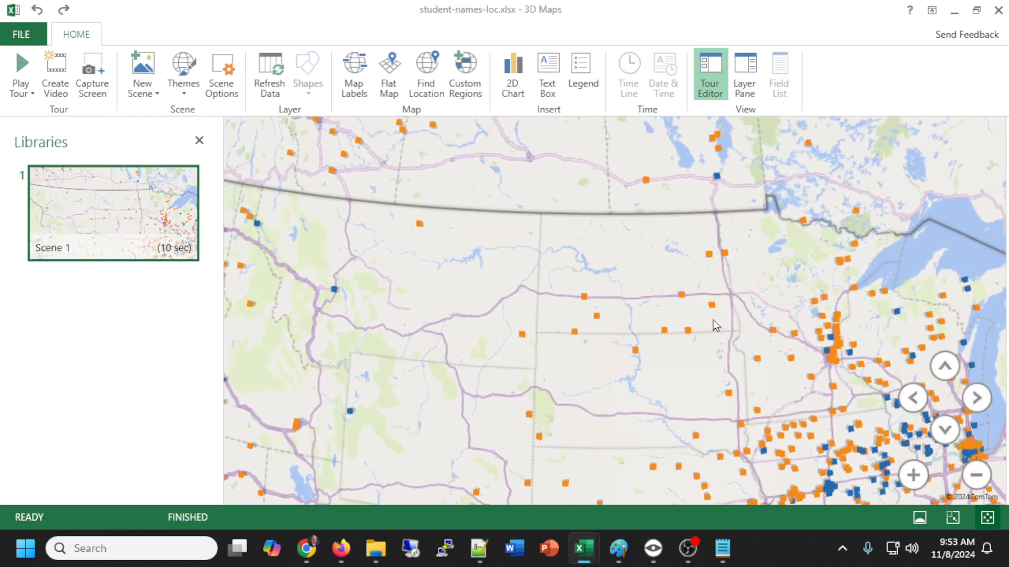
mouse_move(646, 179)
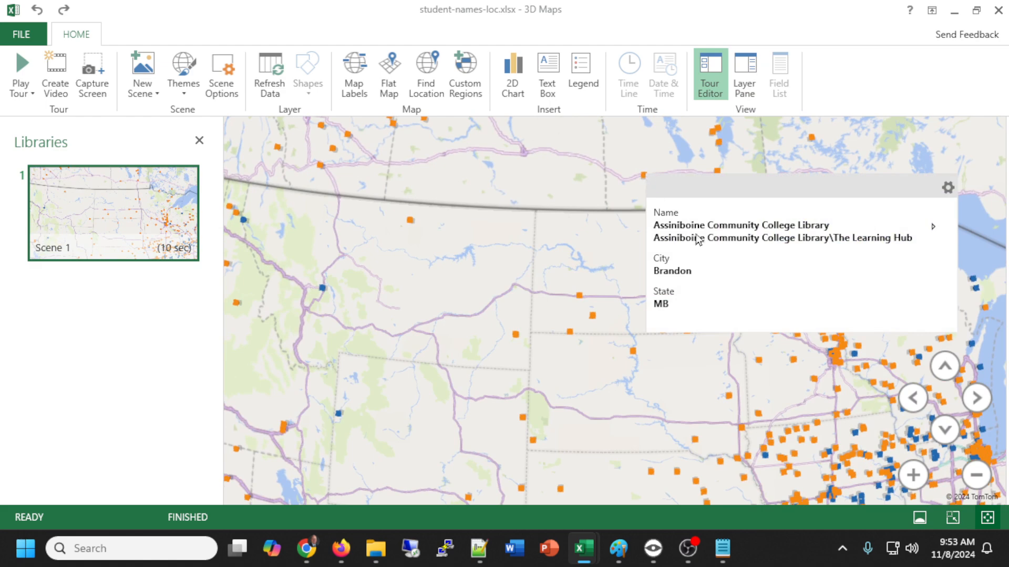
left_click(579, 296)
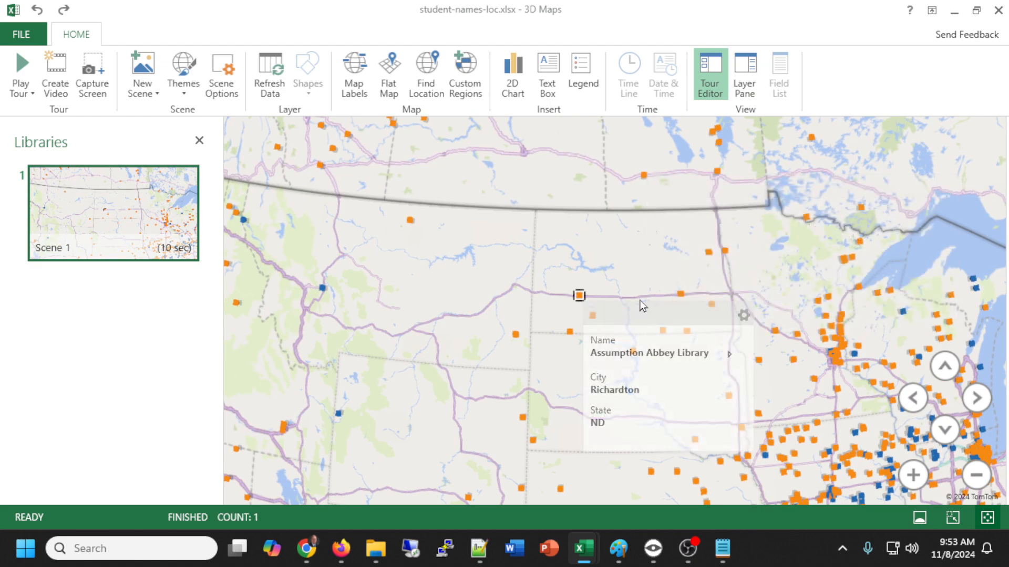
left_click(649, 254)
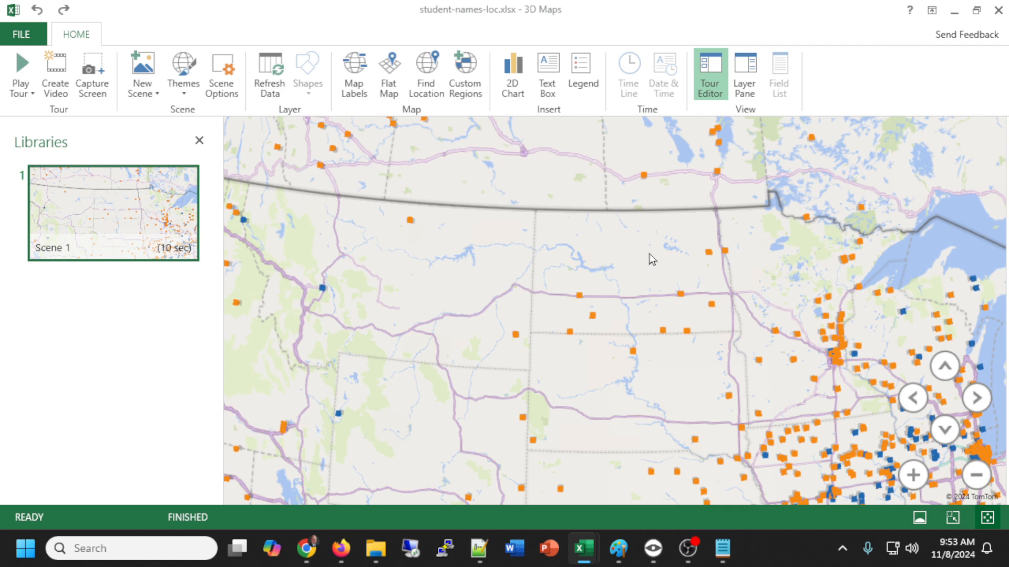
- Turn on map labels for the Libraries scene
scroll(652, 245, "down", 8)
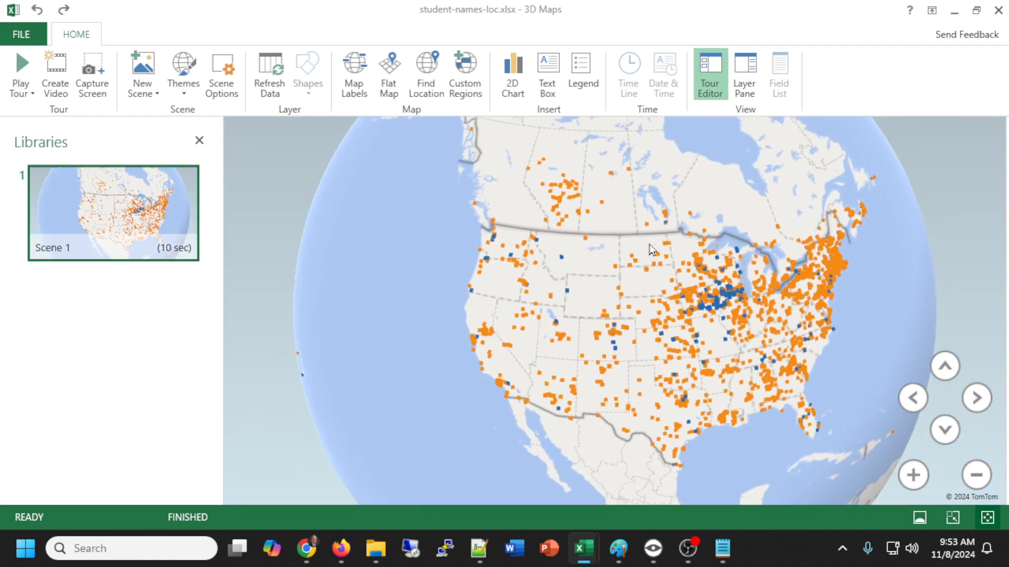
left_click_drag(796, 276, 670, 326)
scroll(669, 326, "up", 5)
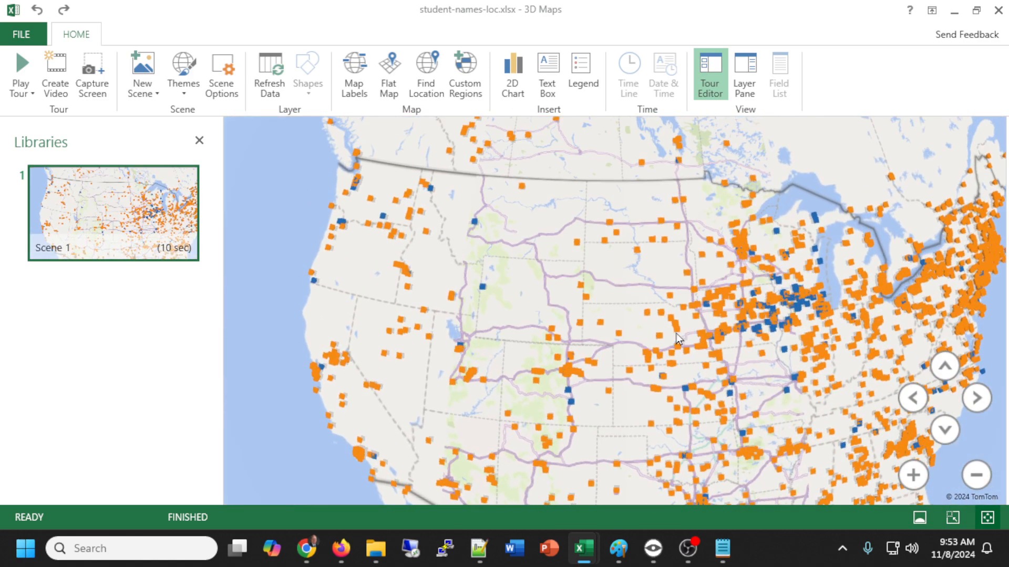
mouse_move(676, 331)
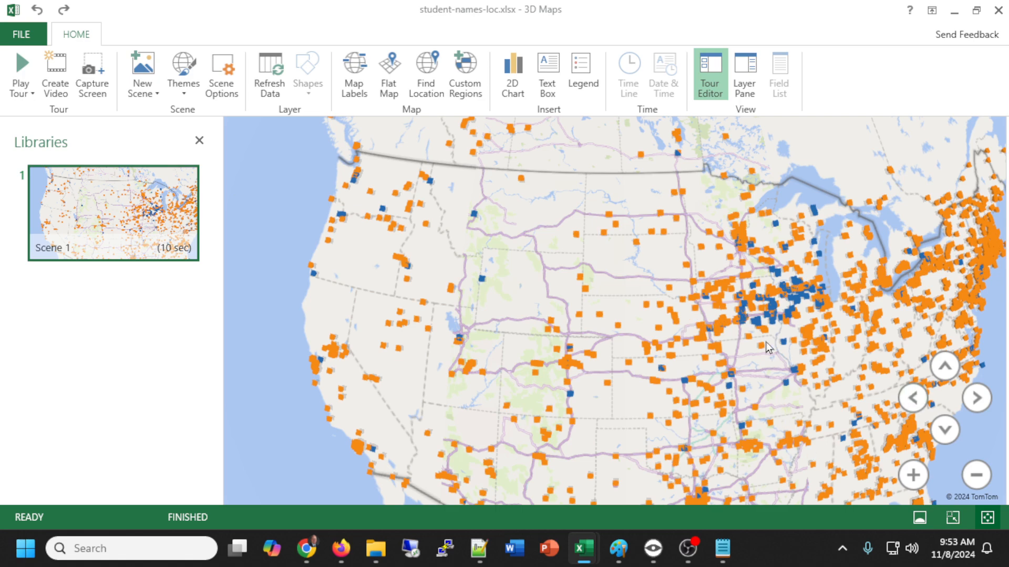
scroll(696, 347, "up", 2)
scroll(697, 344, "down", 4)
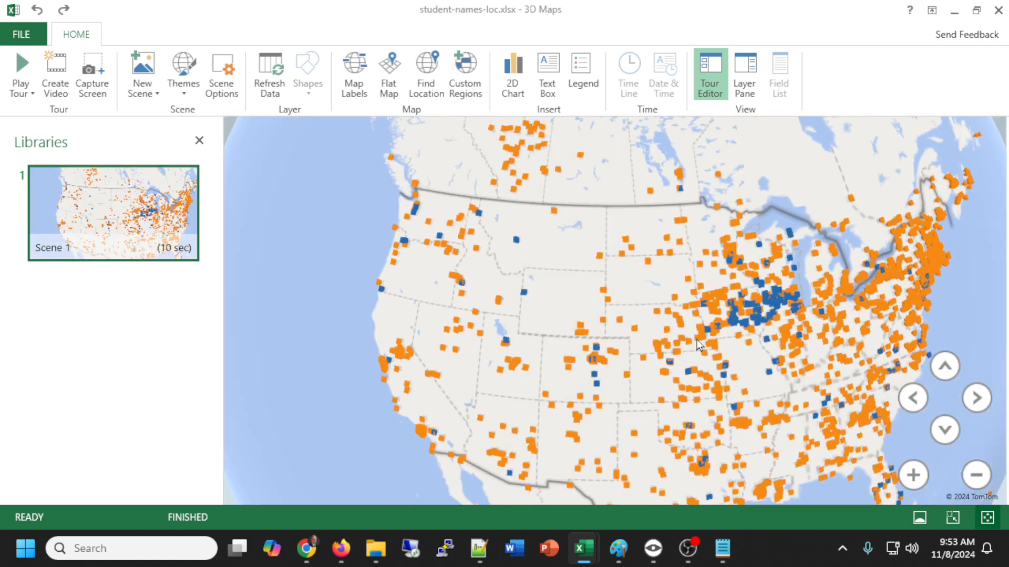
scroll(543, 322, "down", 2)
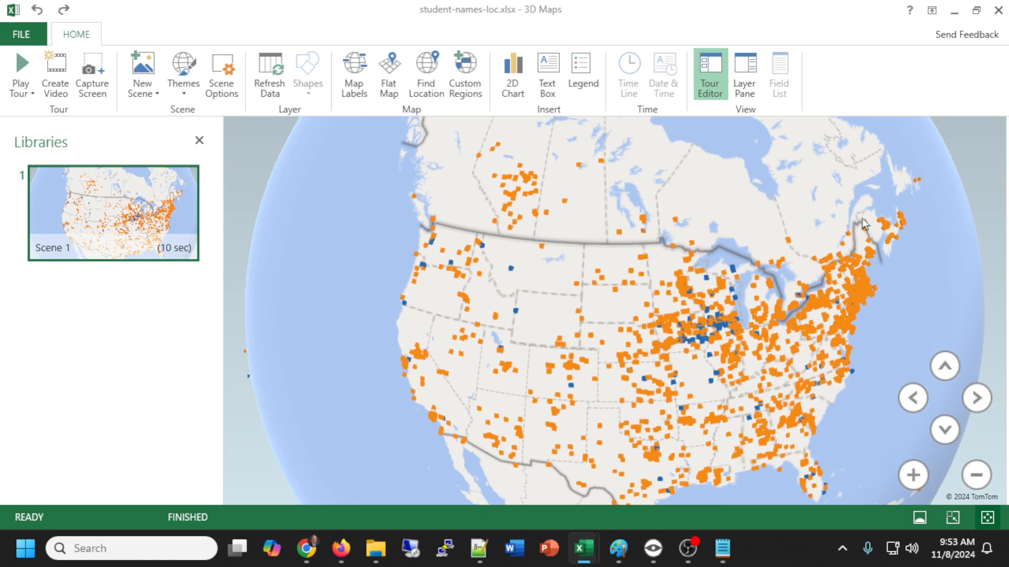
scroll(606, 293, "up", 2)
scroll(606, 293, "down", 3)
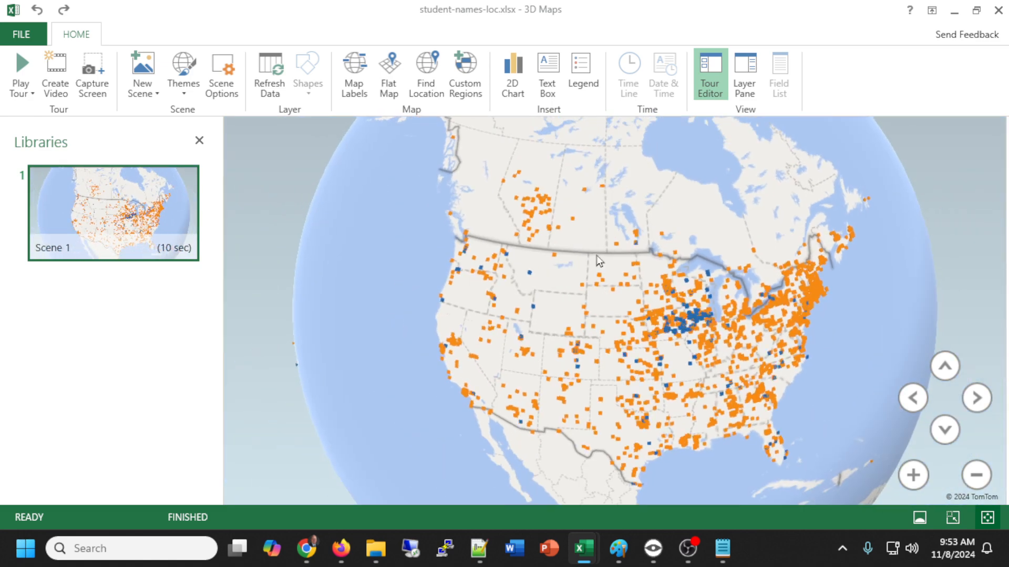
left_click(347, 70)
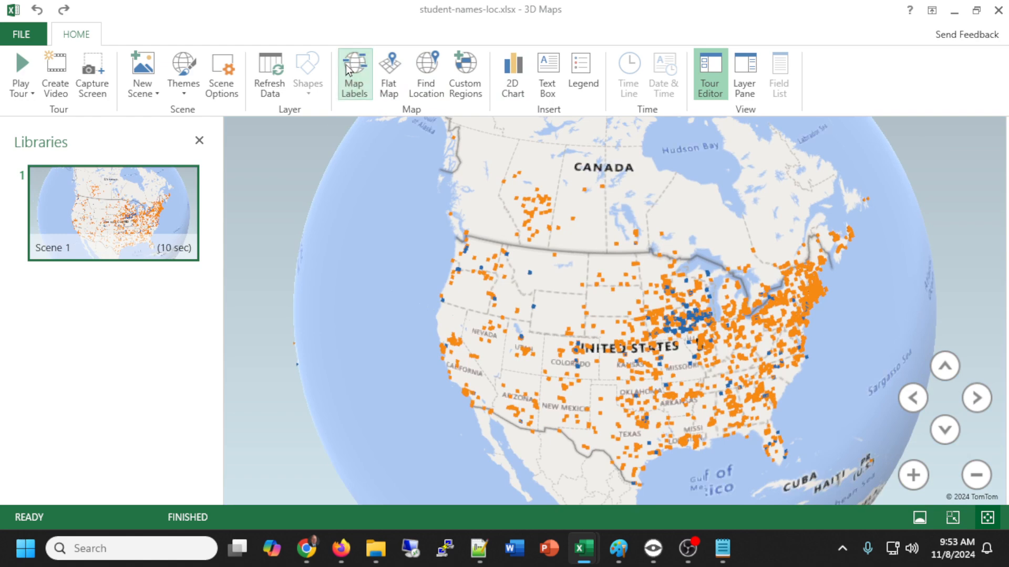
- Examine the labelled library locations across the United States and Canada, from Quebec and Ontario to the Midwest around Chicago
left_click_drag(513, 236, 463, 319)
left_click_drag(624, 285, 641, 188)
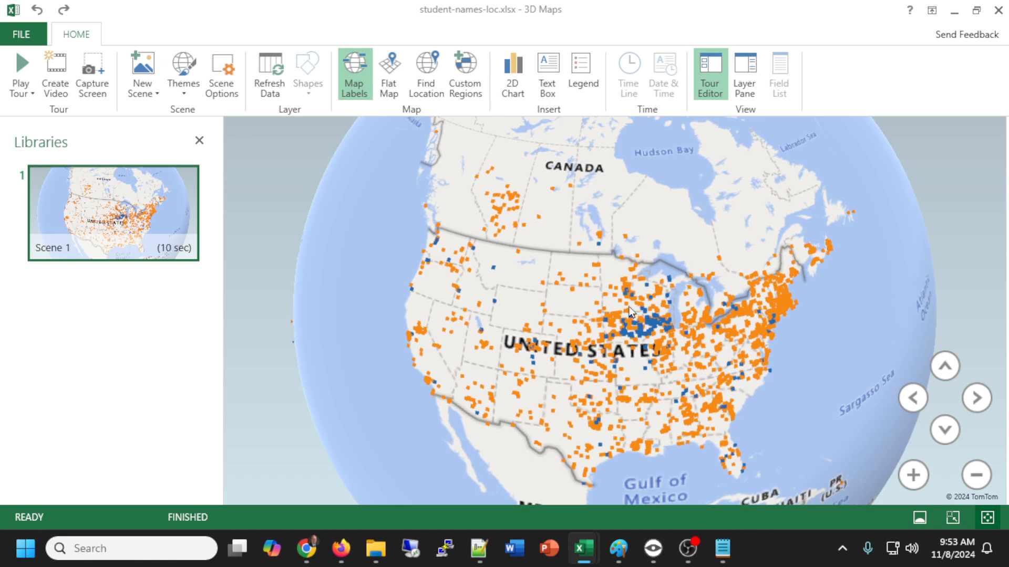
mouse_move(628, 307)
left_mouse_down()
mouse_move(600, 239)
mouse_move(634, 315)
left_mouse_up()
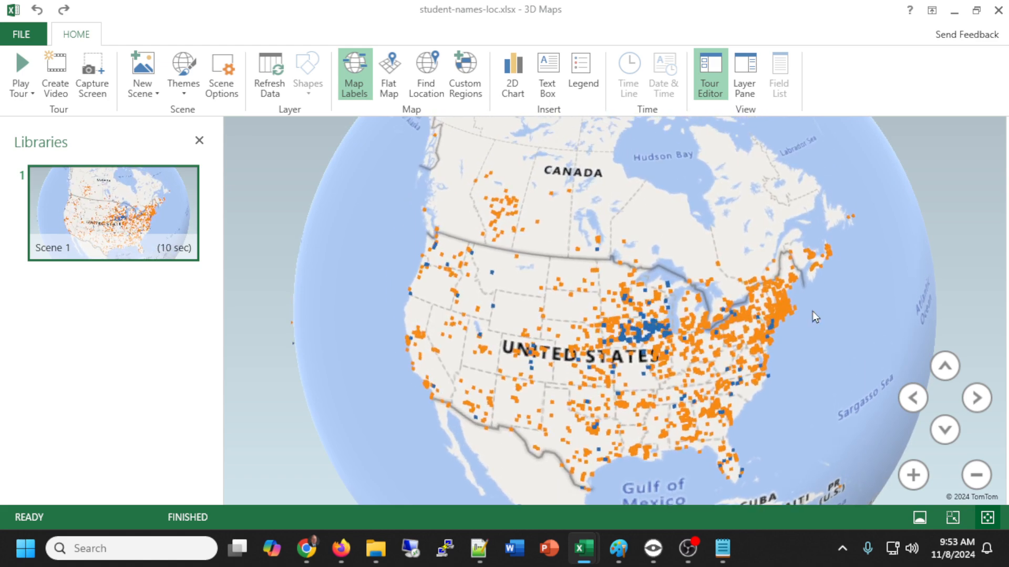
scroll(704, 298, "up", 5)
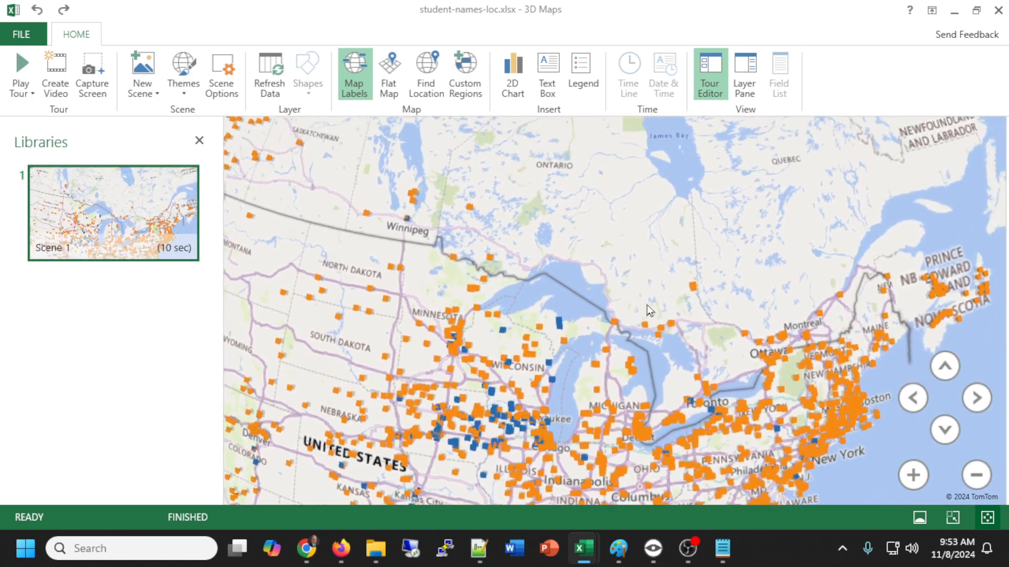
left_click_drag(647, 305, 595, 368)
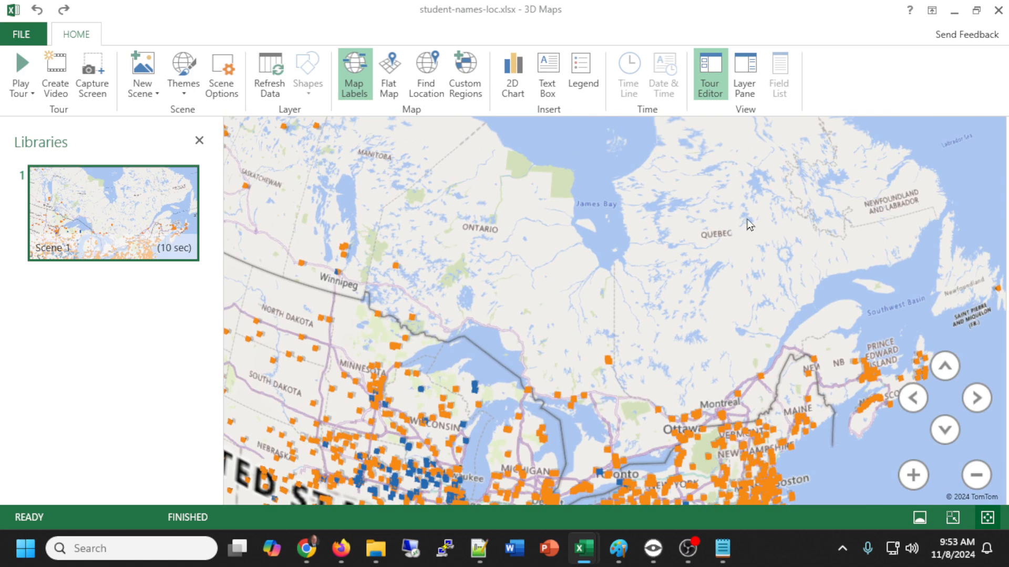
scroll(757, 222, "down", 3)
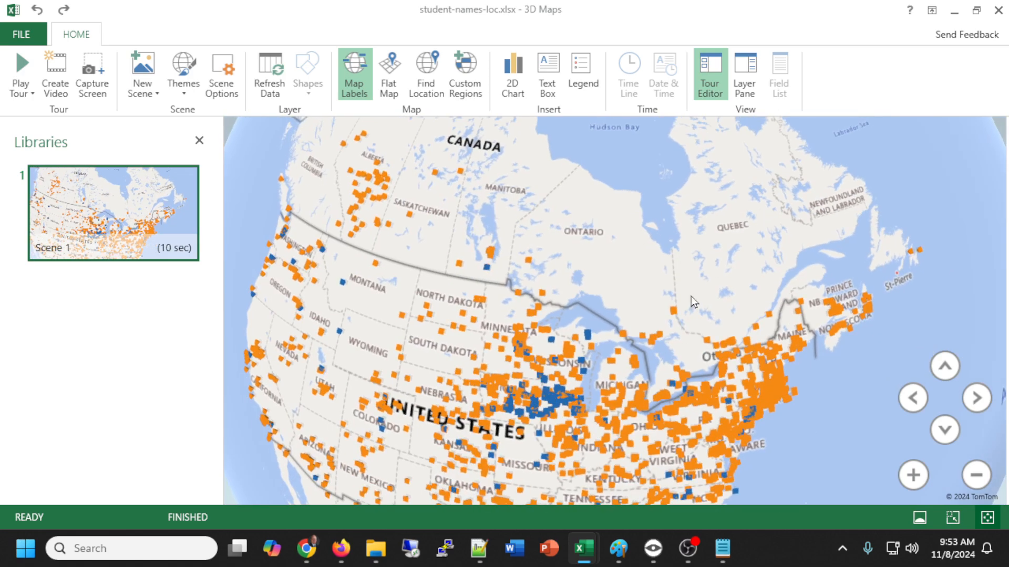
scroll(742, 311, "up", 5)
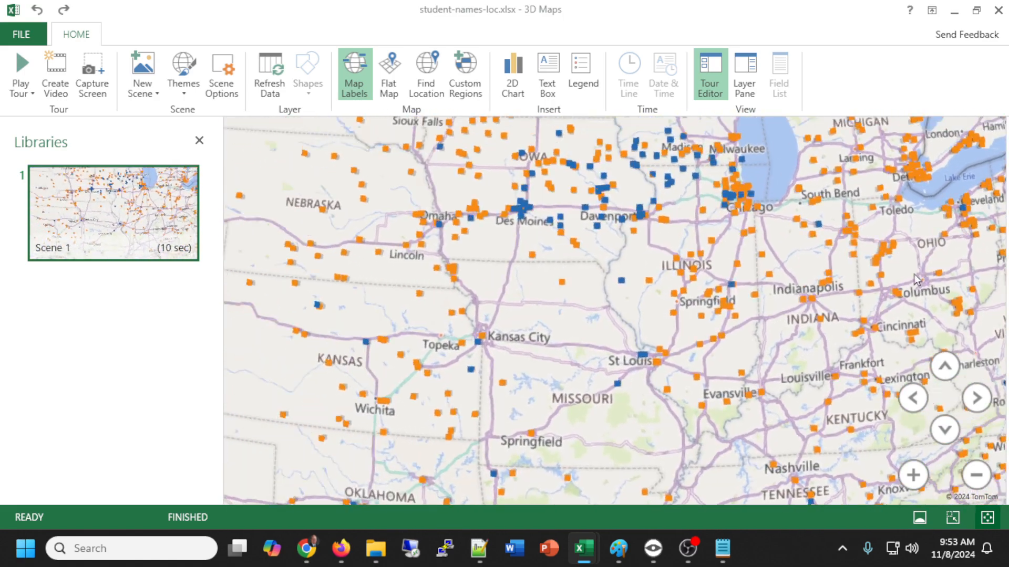
left_click_drag(835, 221, 866, 324)
scroll(859, 324, "up", 3)
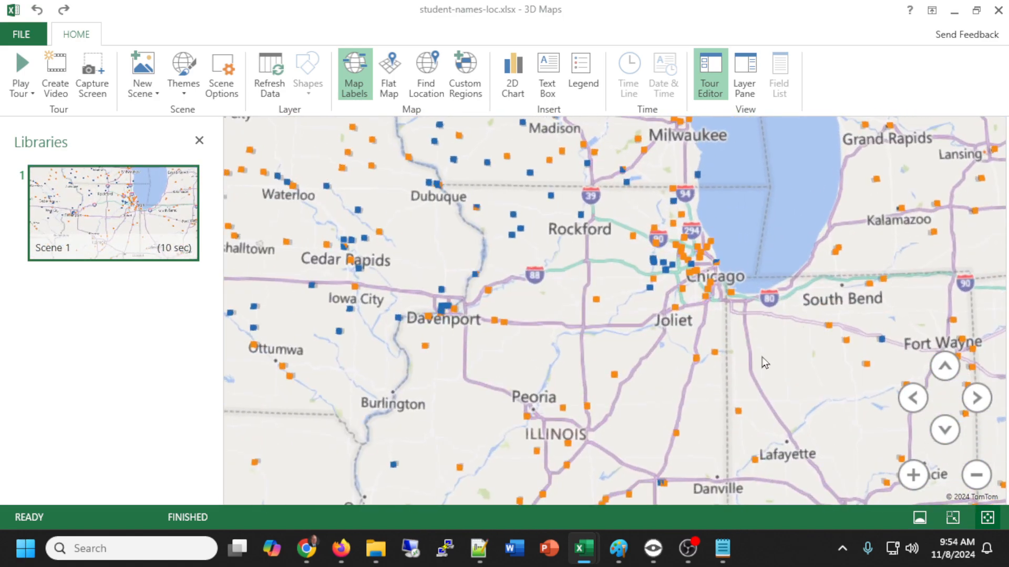
left_click_drag(762, 358, 713, 194)
scroll(714, 195, "down", 3)
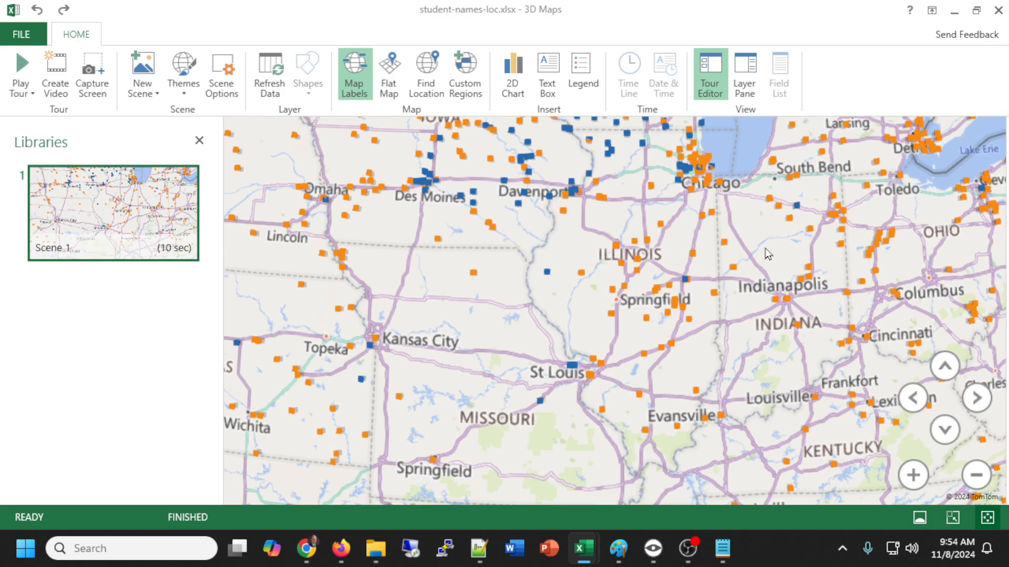
- Examine how the blue and orange points are distributed across the United States, from the Midwest to both coasts and southern Canada
scroll(749, 253, "down", 4)
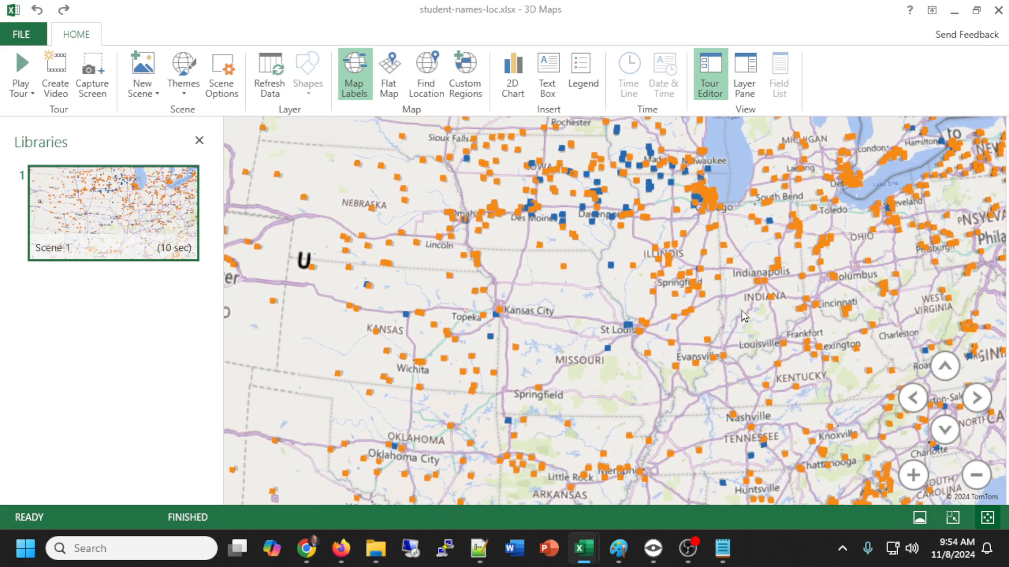
scroll(649, 281, "down", 3)
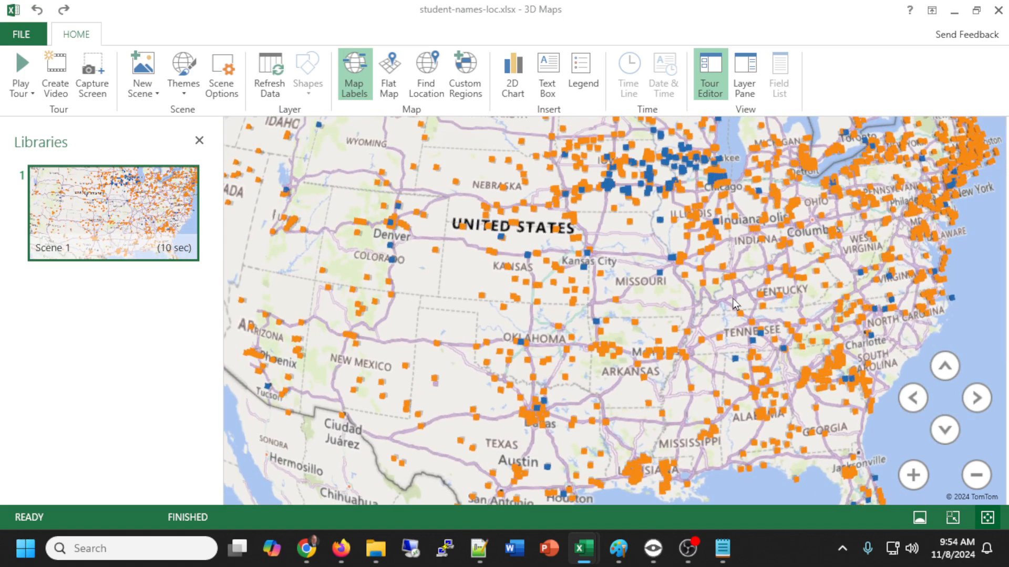
scroll(740, 313, "up", 5)
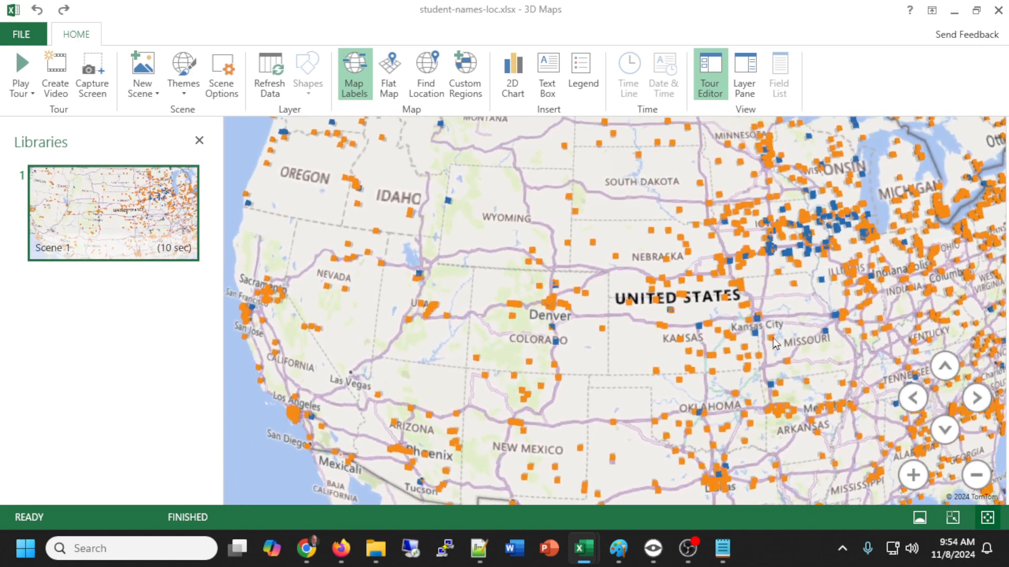
scroll(749, 323, "down", 5)
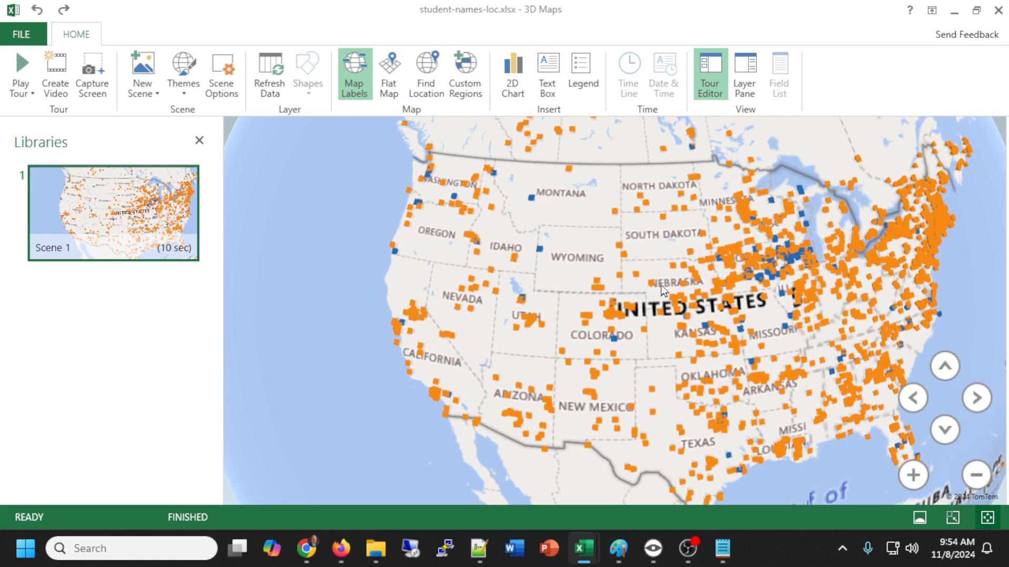
scroll(730, 322, "up", 5)
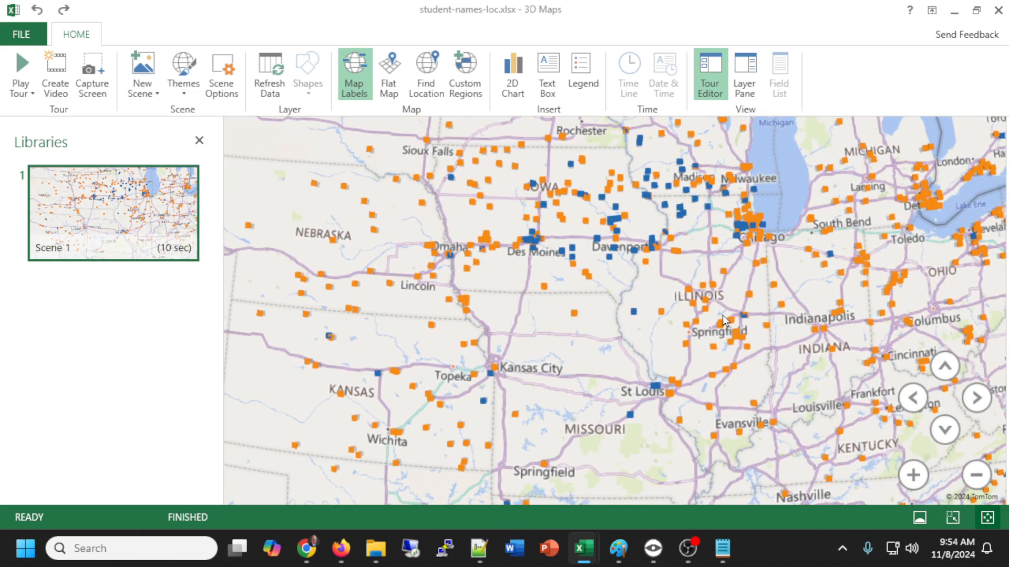
left_click_drag(723, 317, 563, 302)
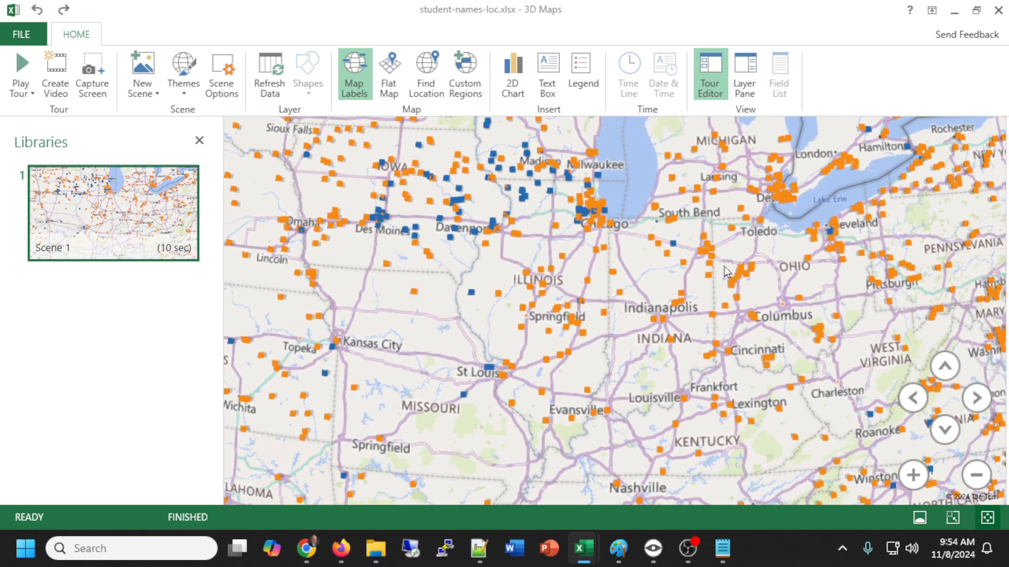
scroll(603, 259, "down", 5)
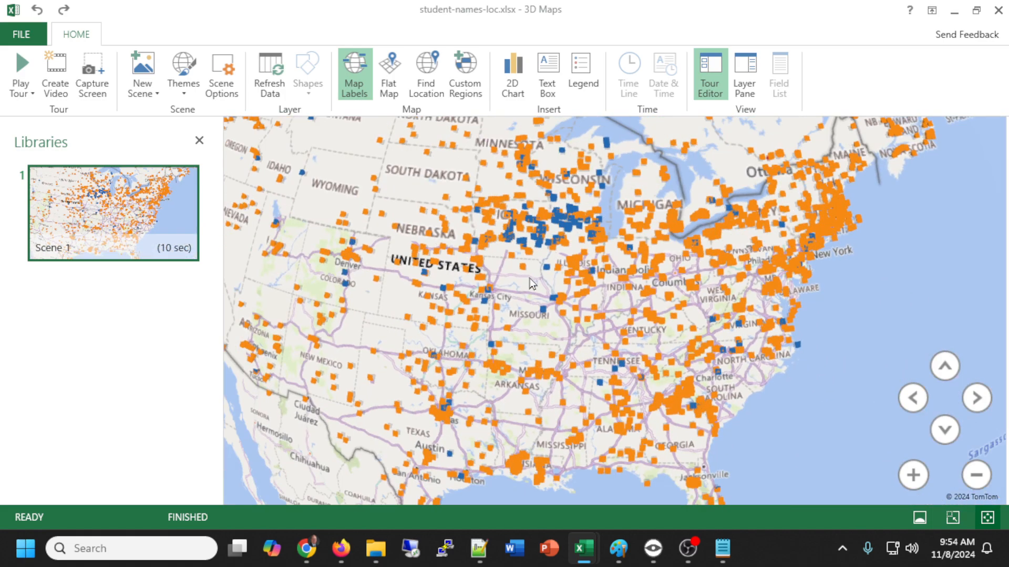
scroll(753, 302, "down", 5)
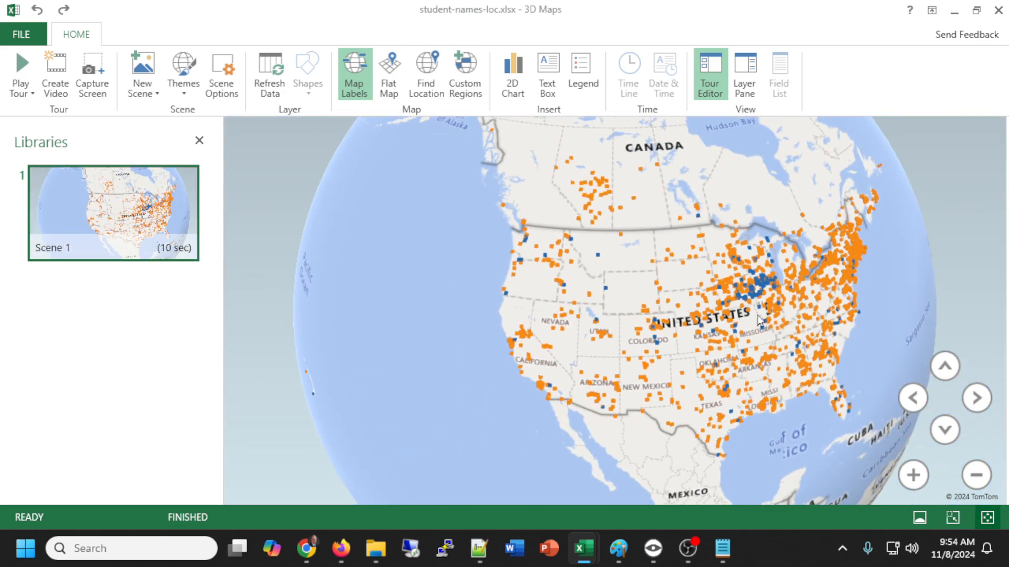
- Examine the cluster of blue points across Iowa, southern Wisconsin and northern Illinois around Chicago
scroll(682, 322, "up", 5)
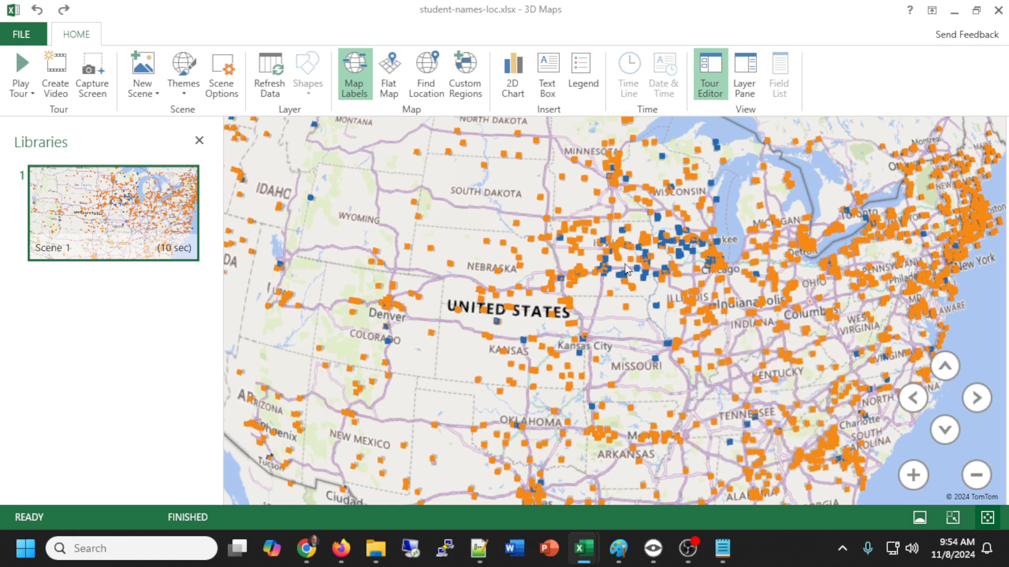
scroll(624, 258, "up", 3)
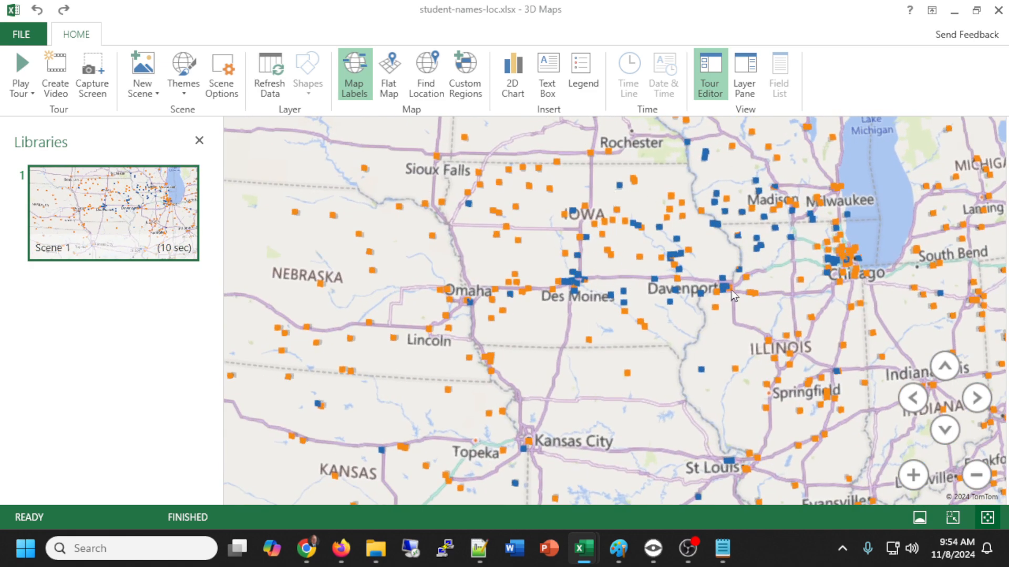
scroll(667, 260, "down", 3)
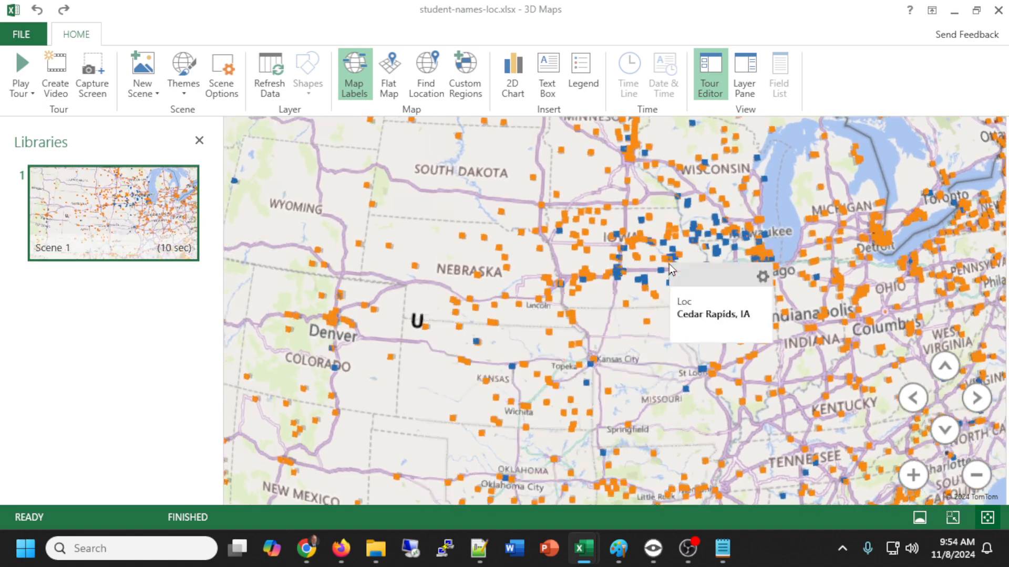
scroll(668, 261, "up", 3)
left_click_drag(769, 260, 534, 325)
scroll(534, 323, "up", 2)
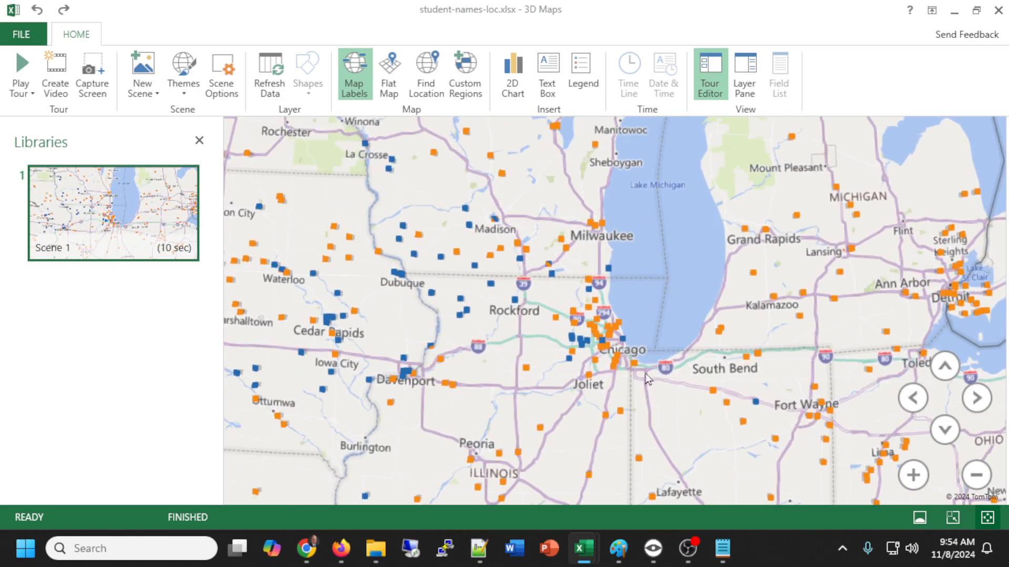
left_click_drag(635, 372, 700, 342)
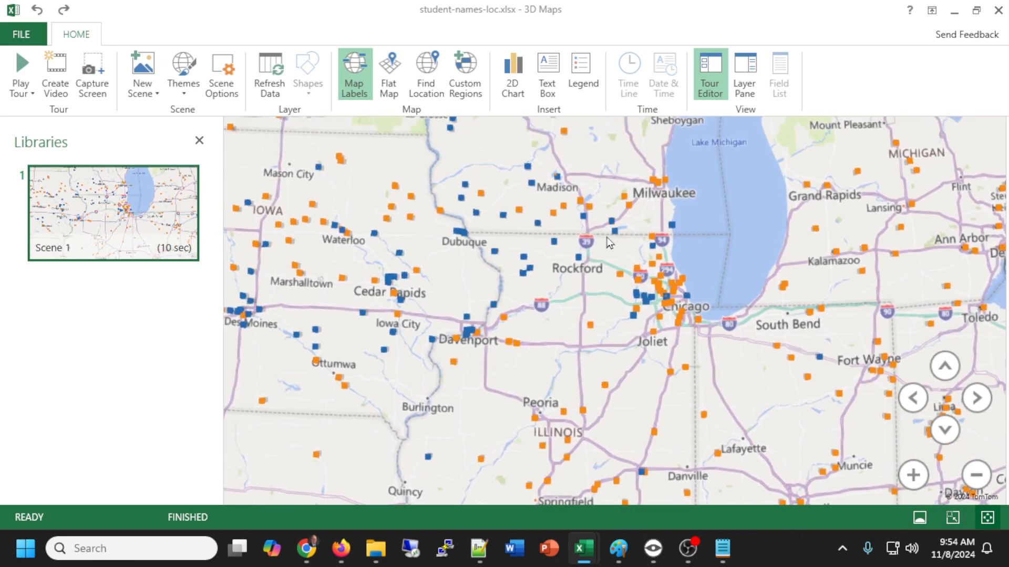
- Switch from 3D Maps to the student-names-loc.xlsx workbook in Excel
mouse_move(613, 238)
mouse_move(580, 547)
left_click(477, 407)
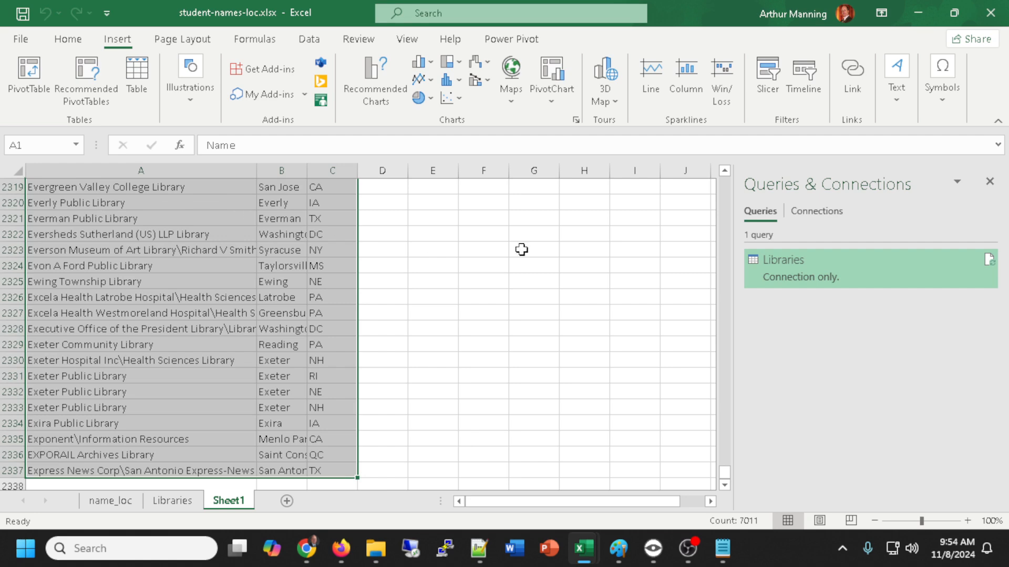
- Close the Queries & Connections pane and add a new blank worksheet after Sheet1
mouse_move(712, 535)
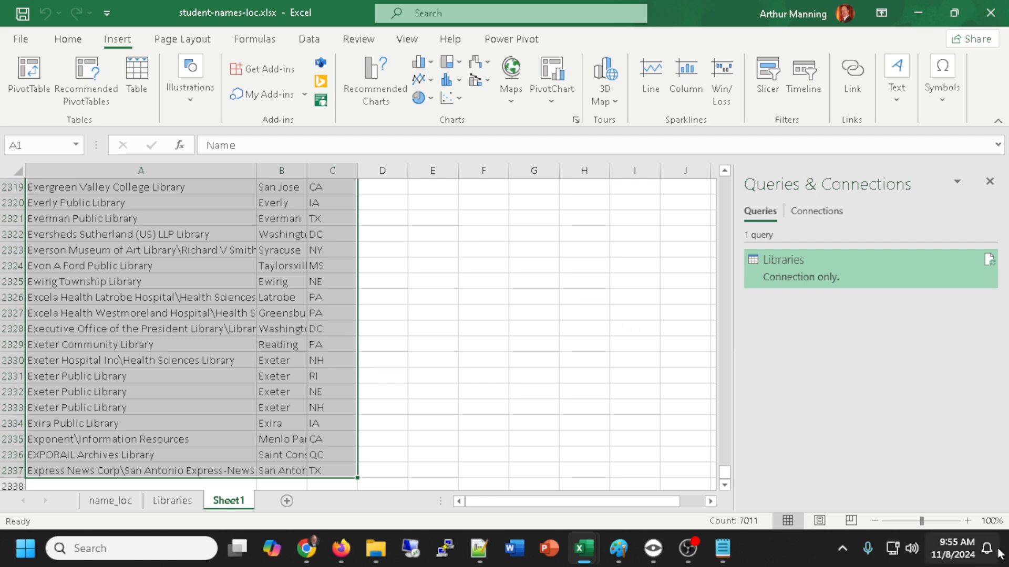
mouse_move(887, 262)
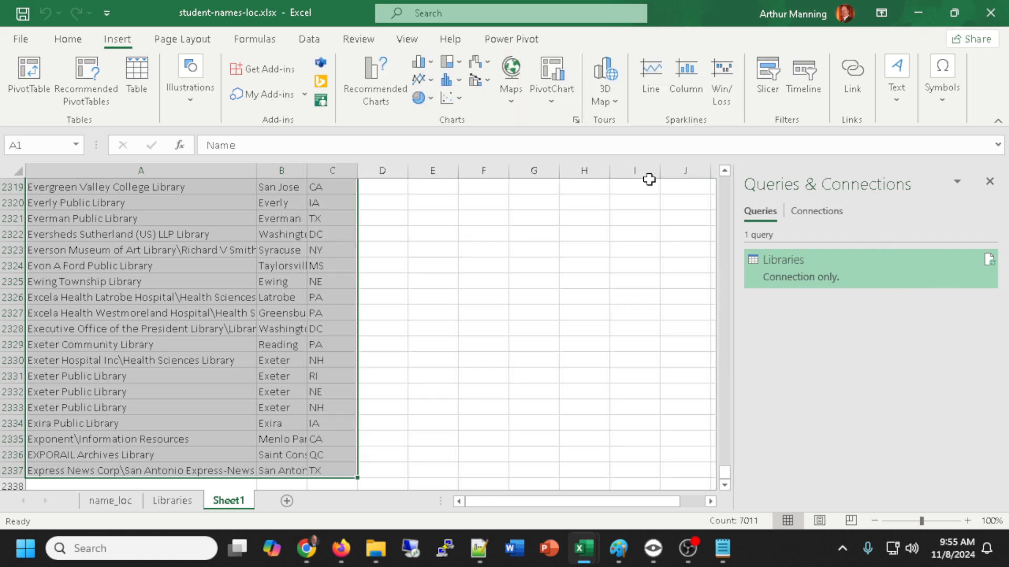
scroll(520, 324, "up", 2)
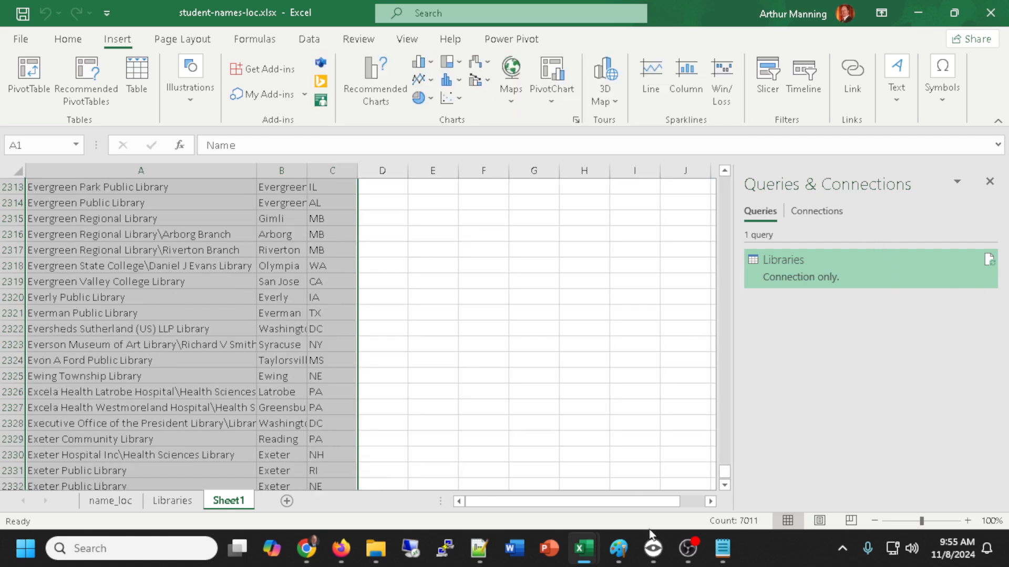
mouse_move(584, 548)
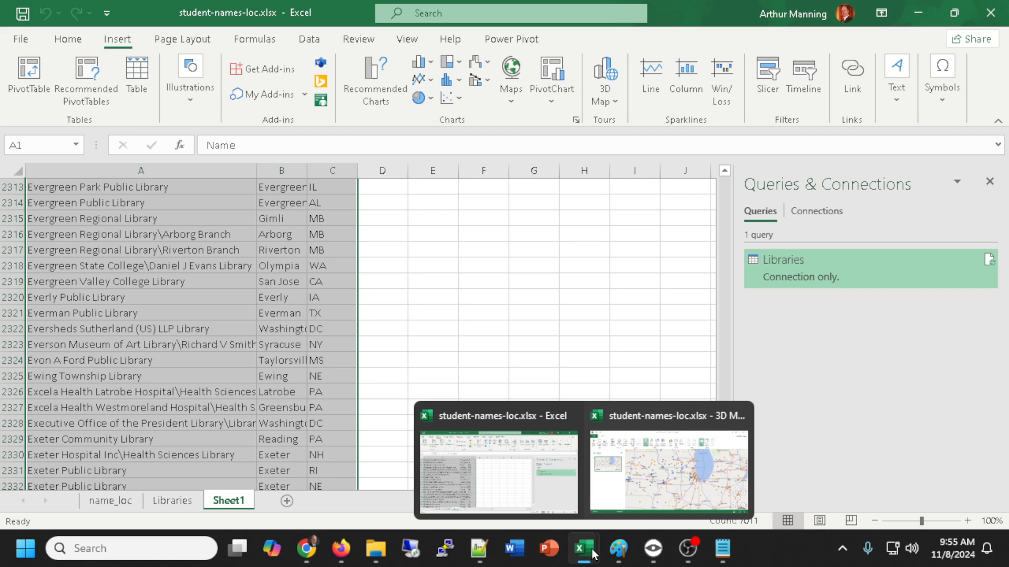
left_click(448, 302)
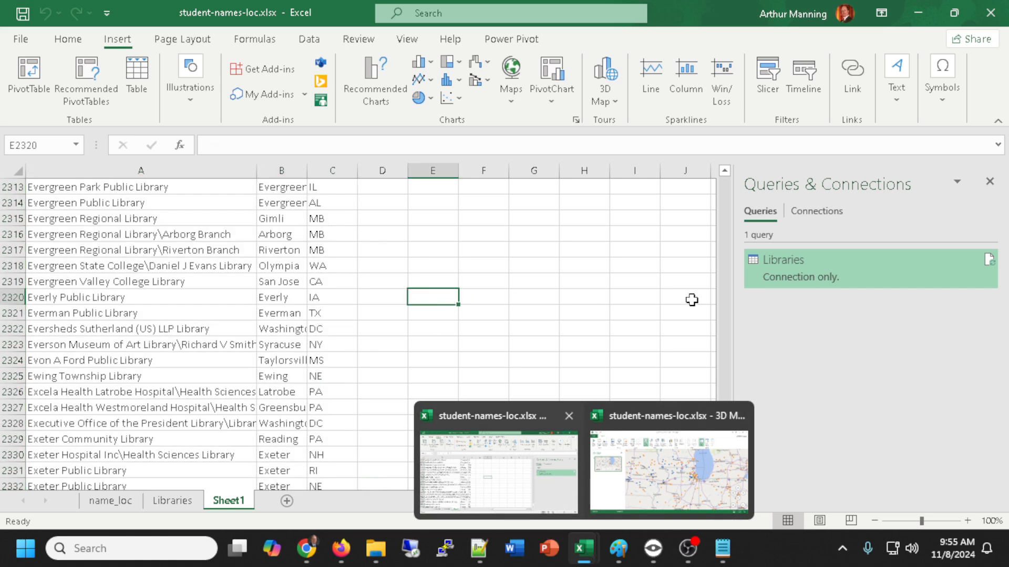
left_click(990, 182)
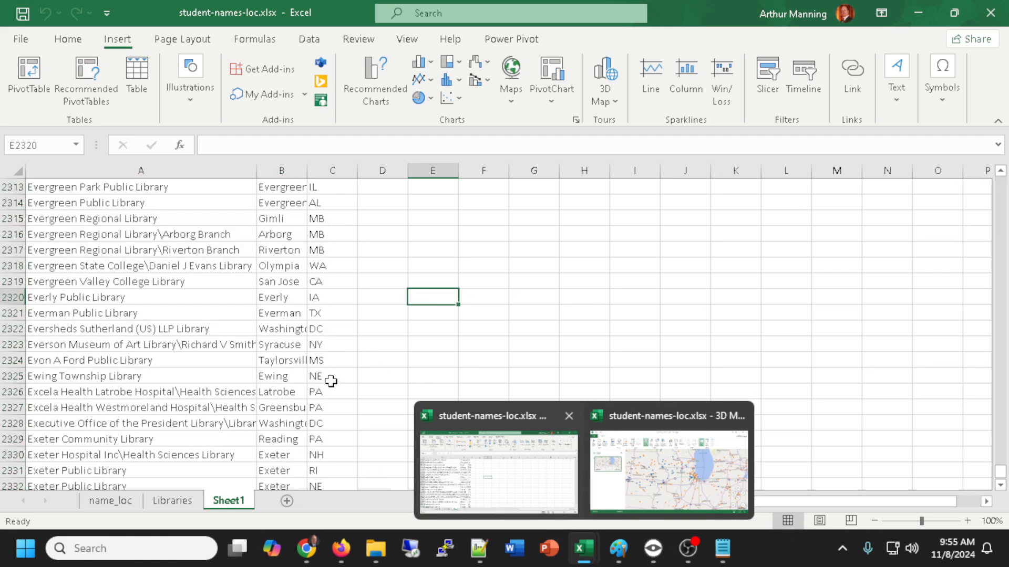
left_click(286, 501)
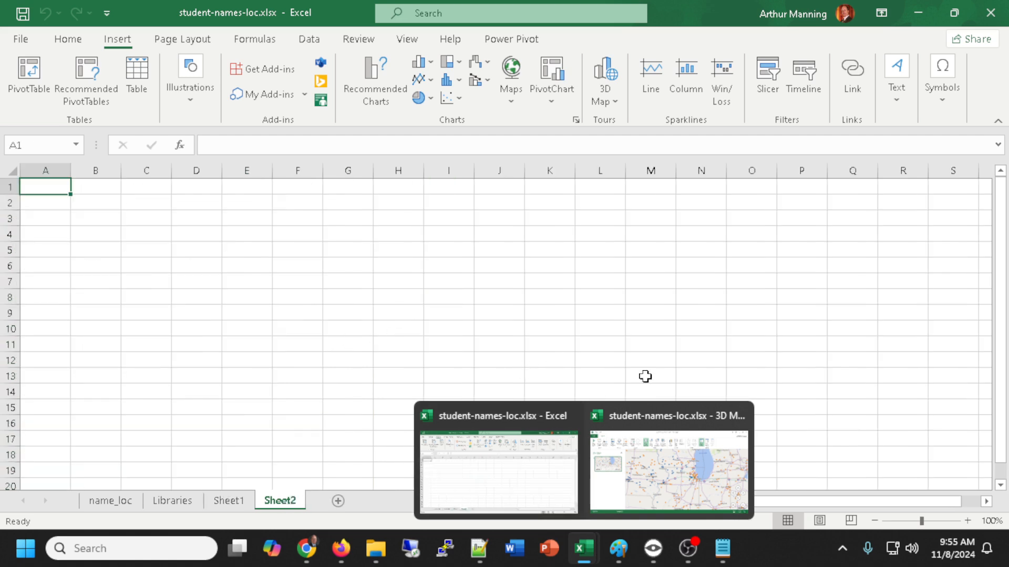
mouse_move(750, 423)
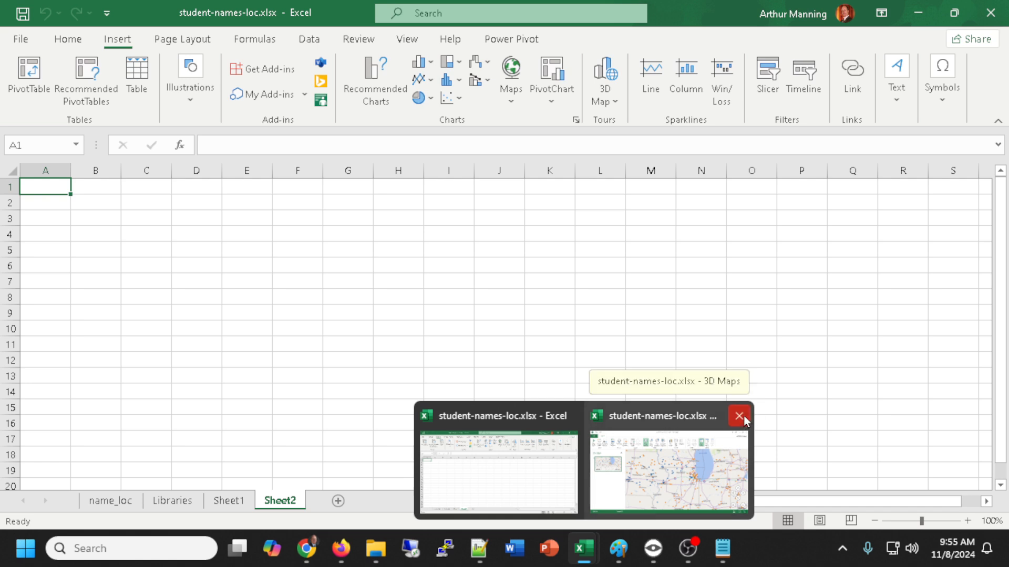
left_click(642, 313)
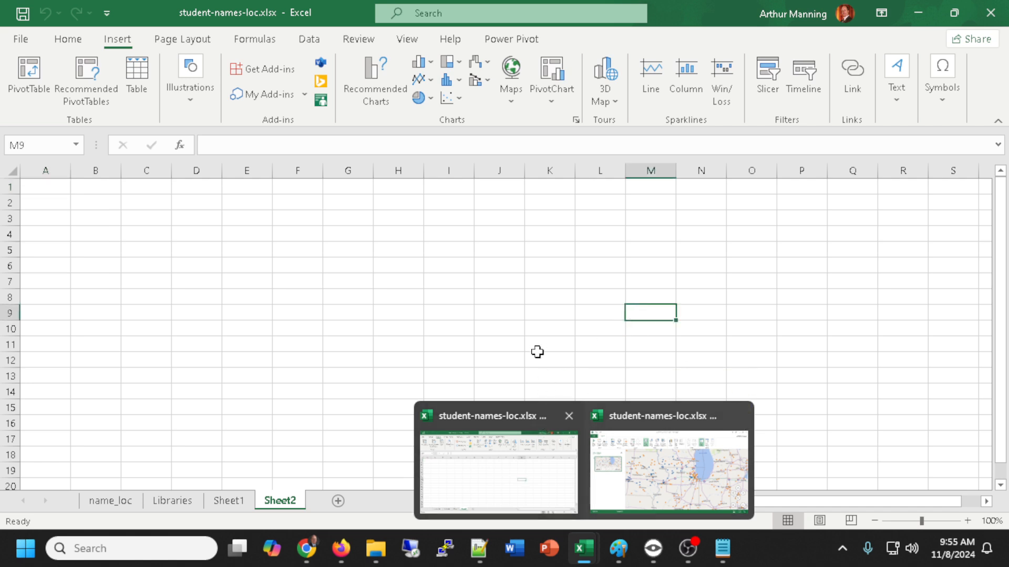
left_click(562, 371)
left_click(351, 326)
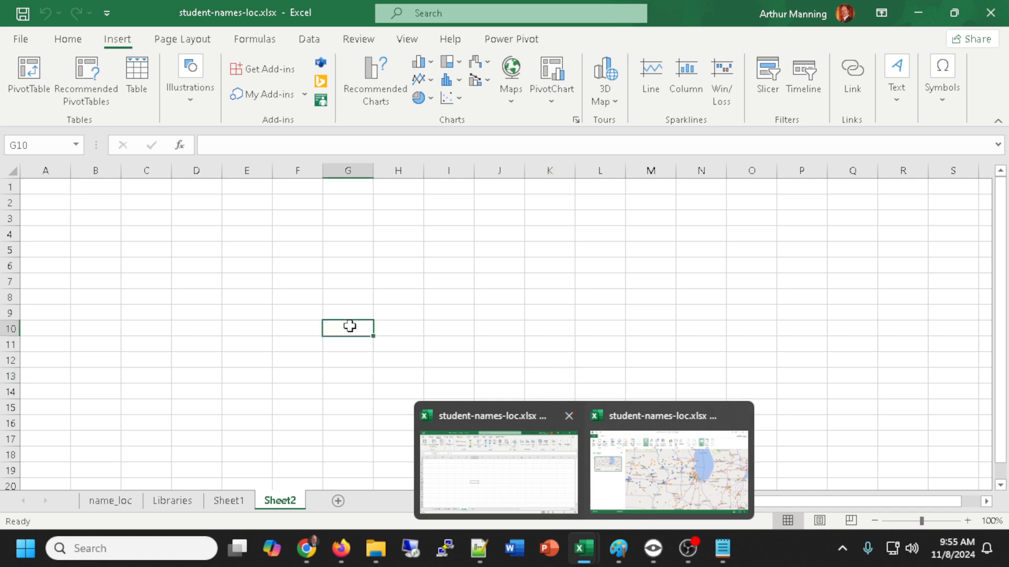
left_click(114, 236)
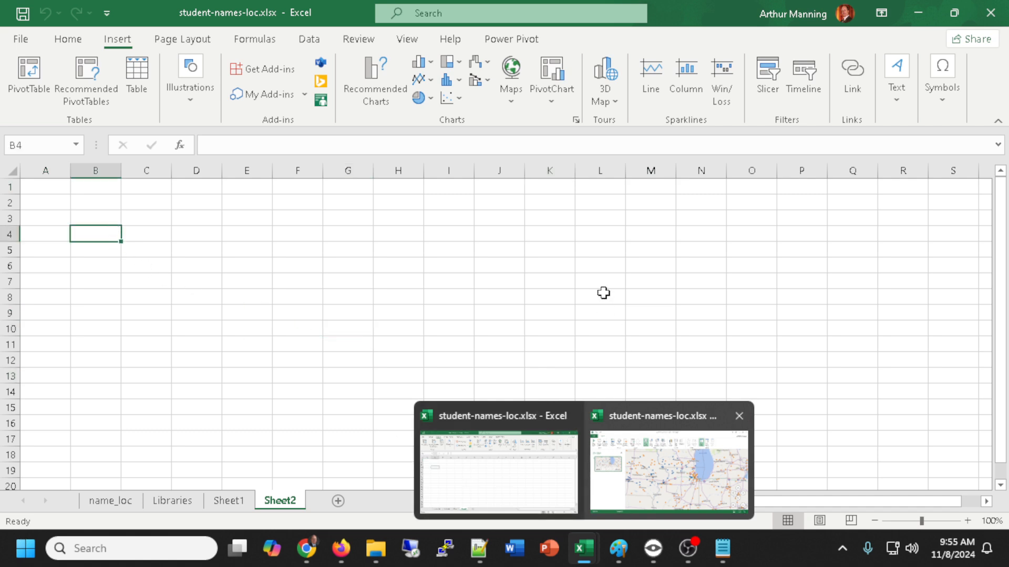
left_click(412, 317)
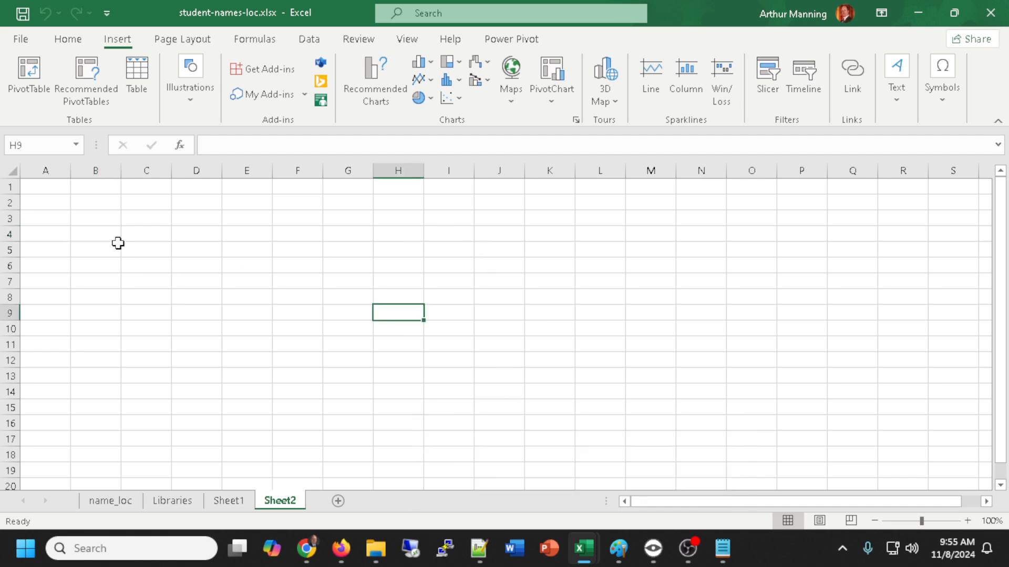
scroll(80, 208, "up", 4, "ctrl")
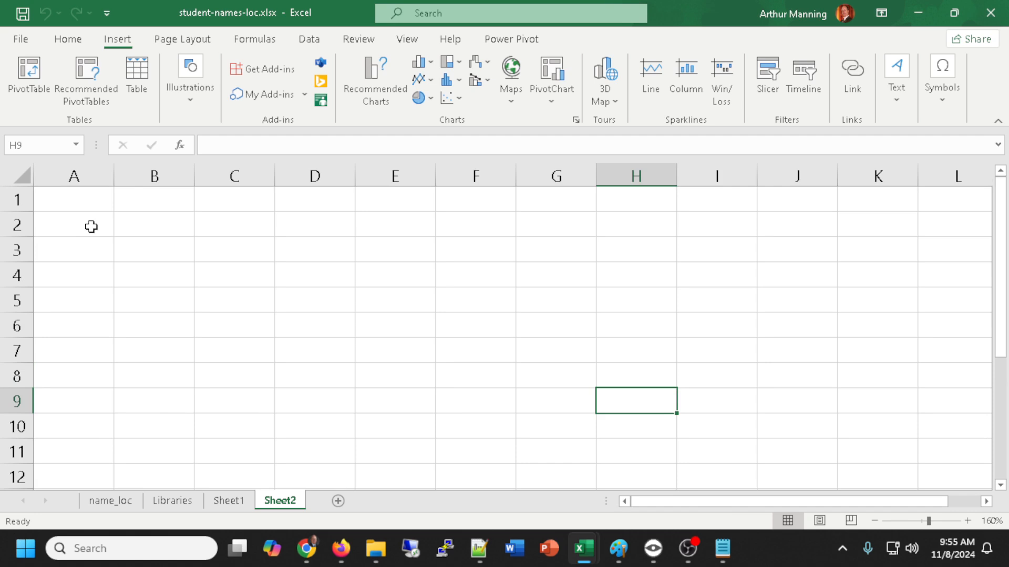
left_click(90, 226)
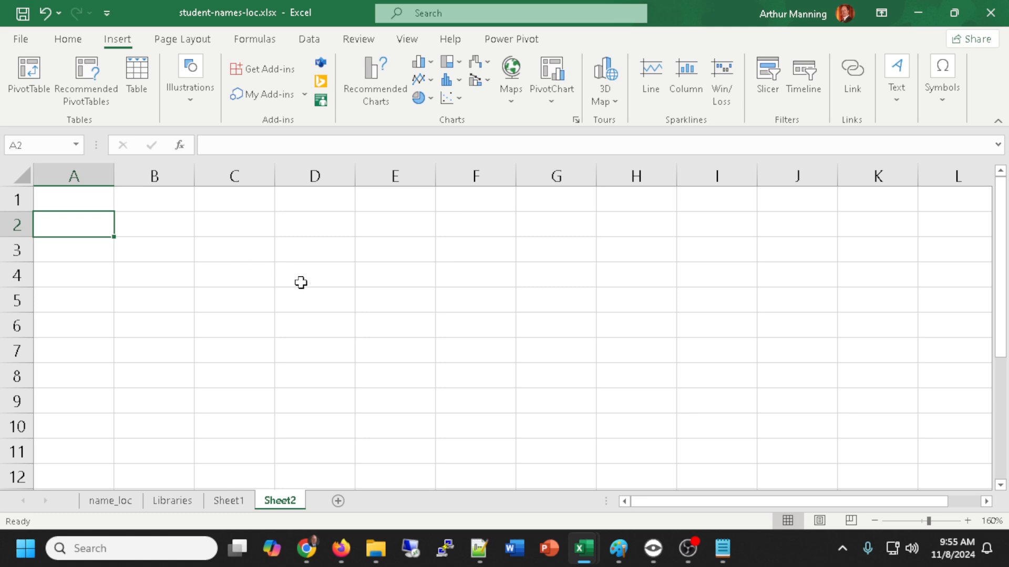
left_click_drag(295, 279, 613, 326)
left_click(174, 219)
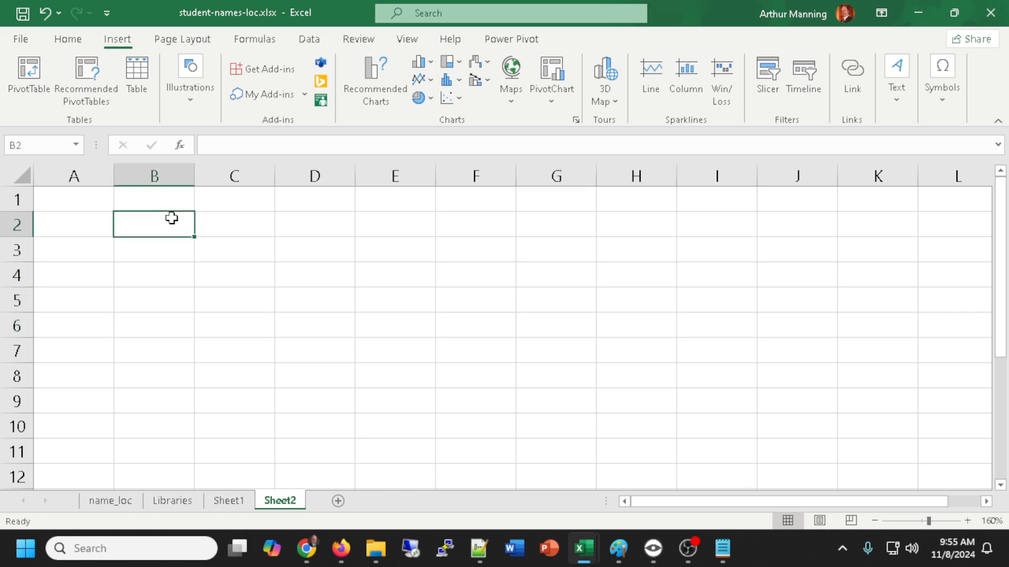
- Enter the title "Budget" in cell A1 of Sheet2
left_click(71, 207)
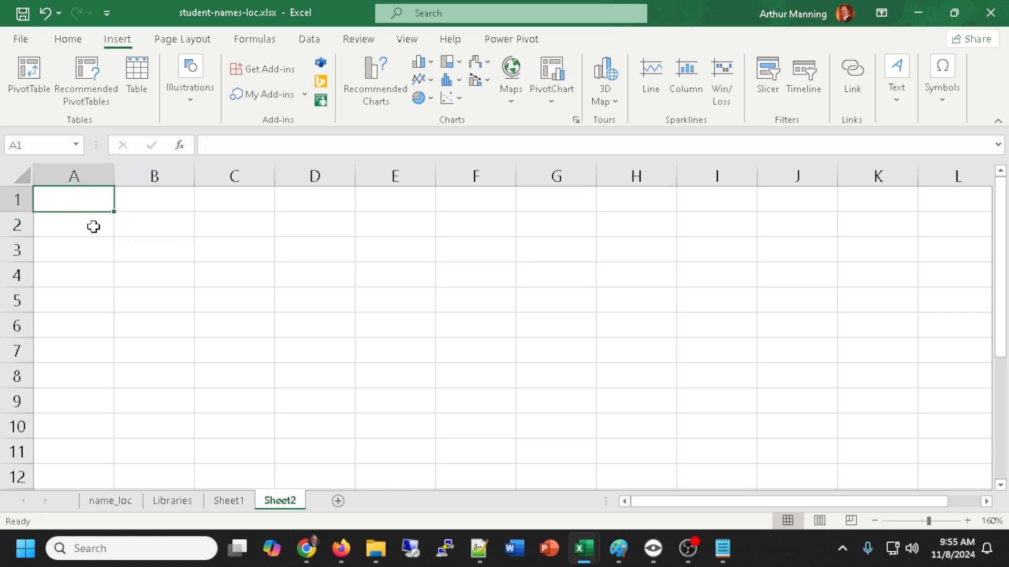
type("Bid")
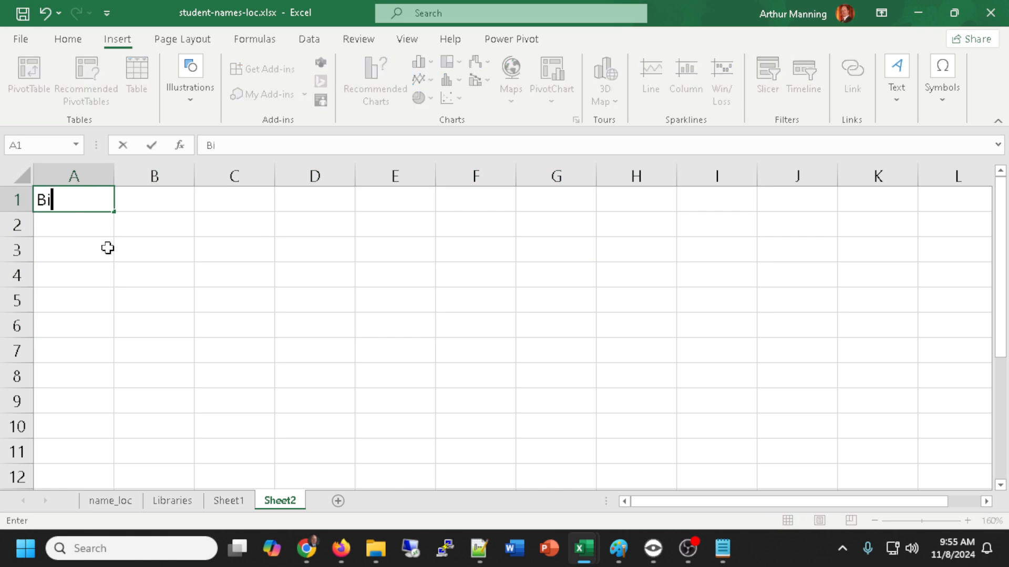
key("BackSpace")
key("BackSpace")
type("ug")
key("BackSpace")
type("dget")
key("Return")
key("Return")
key("Return")
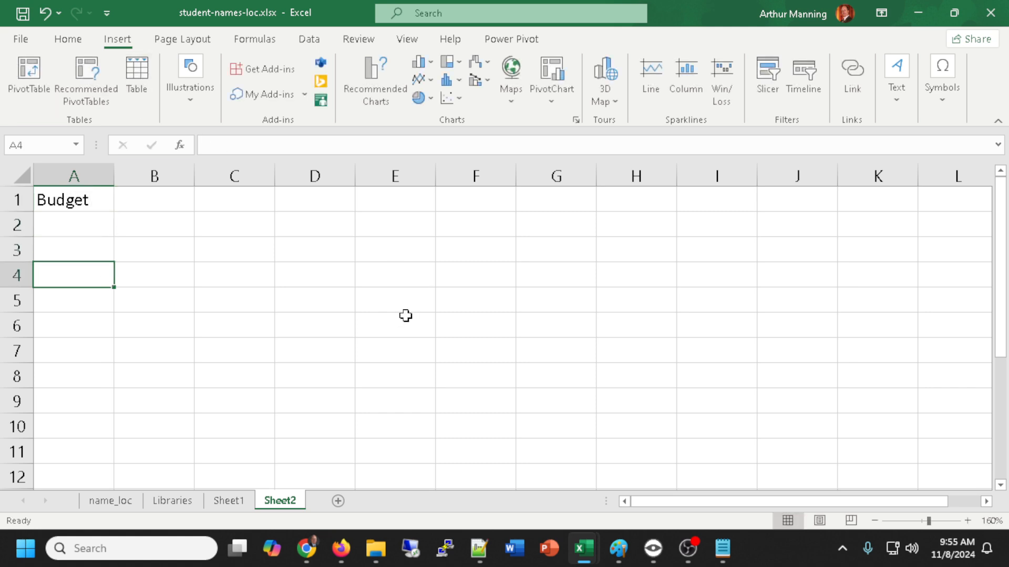
- Widen column A to about twice its default width
scroll(405, 314, "up", 3, "ctrl")
scroll(405, 314, "down", 1)
scroll(405, 315, "up", 1)
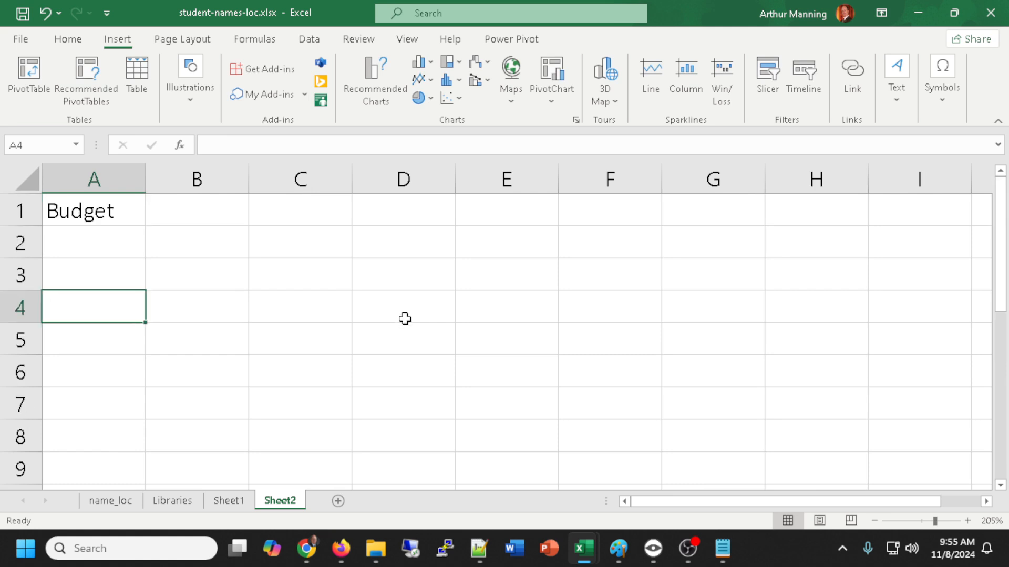
left_click(132, 243)
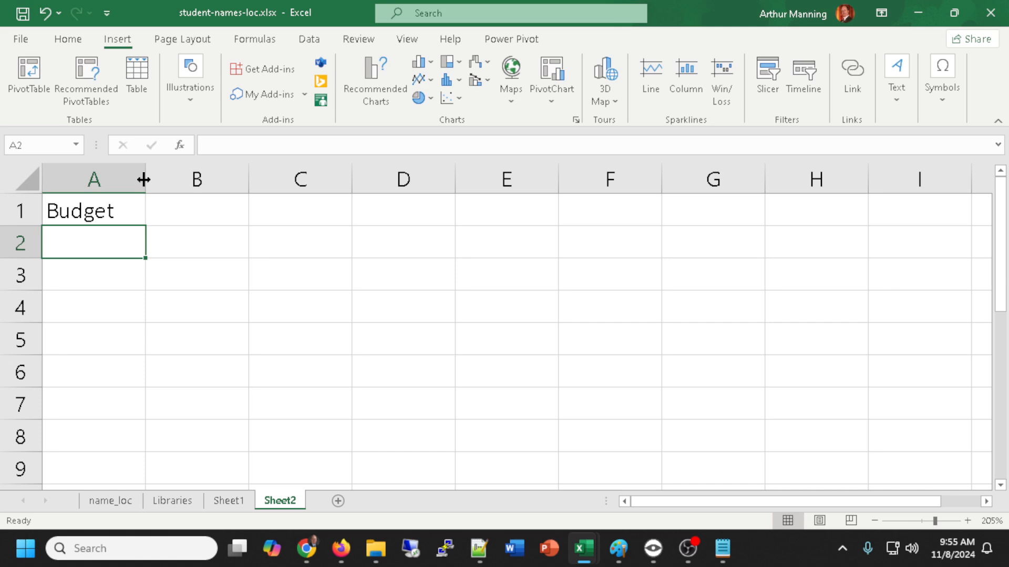
left_click_drag(145, 179, 242, 178)
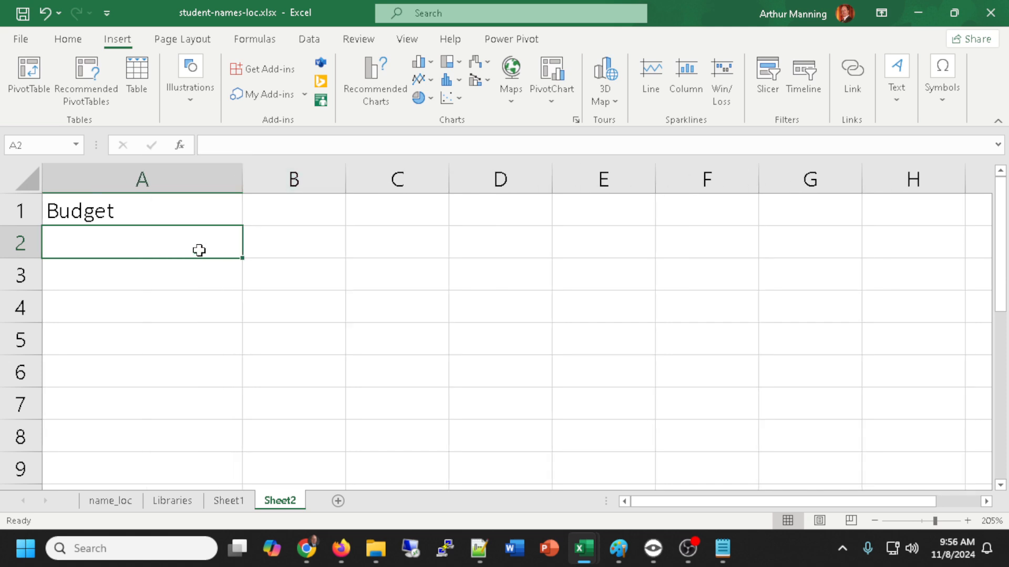
- Enter the labels "Month" in cell A2 and "Balance" in cell A3
type("MOnth")
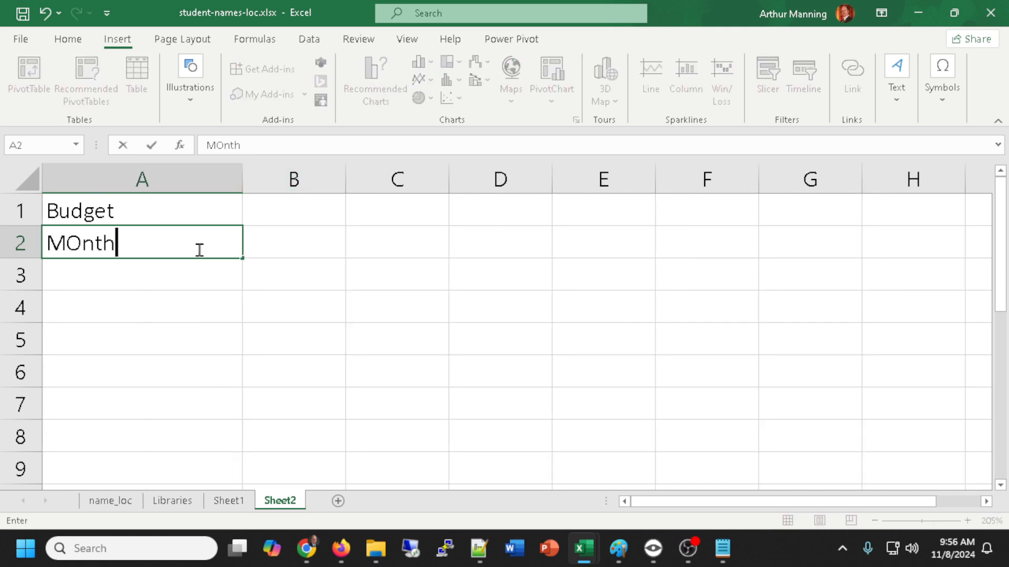
key("BackSpace")
key("BackSpace")
key("BackSpace")
key("BackSpace")
type("onth")
key("Return")
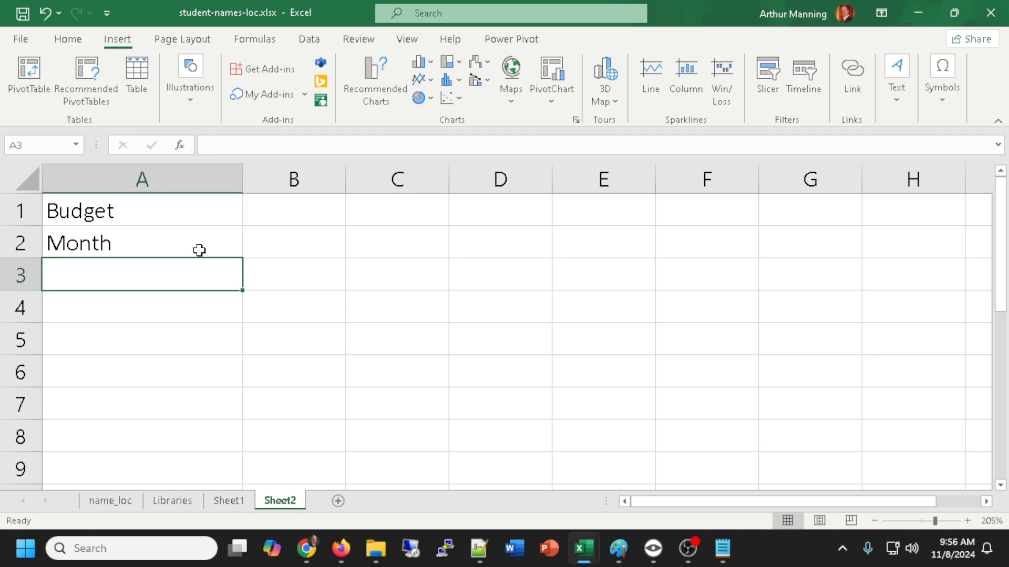
type("Bala")
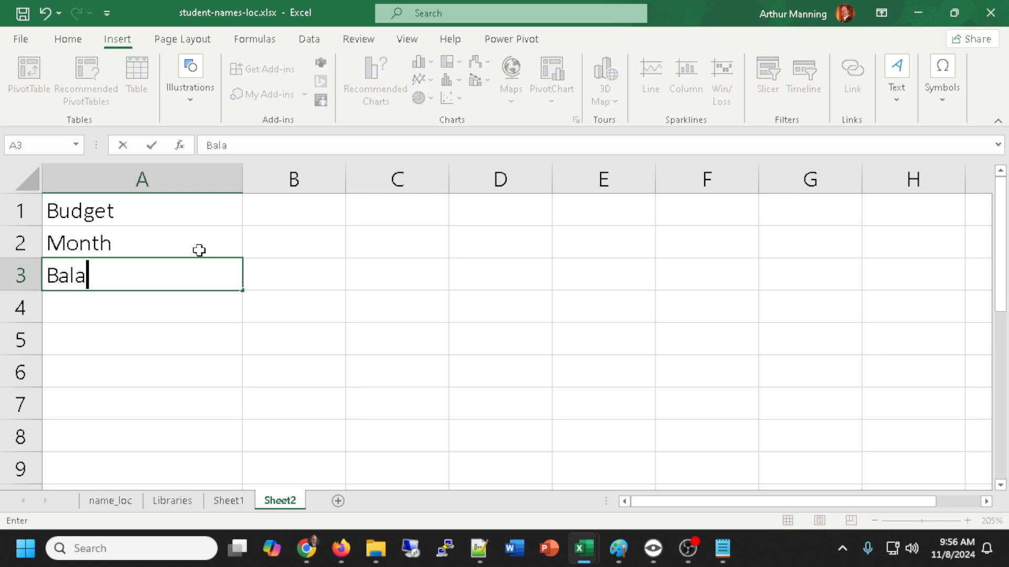
type("nce")
key("Return")
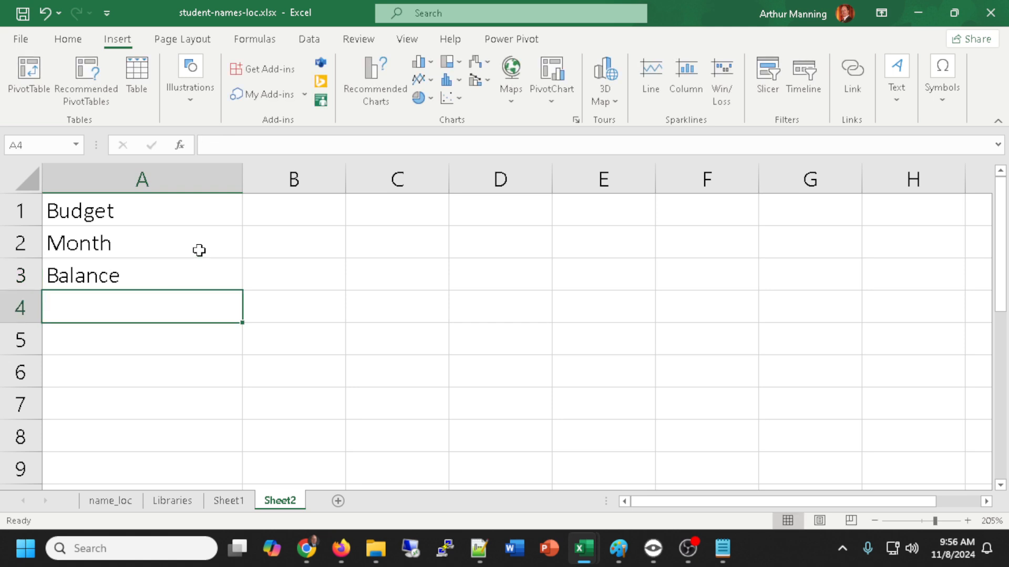
- Enter the heading "Income" in cell A5, with the sources Job1, Job2 and Grammy listed in A6 through A8
key("Return")
type("Income")
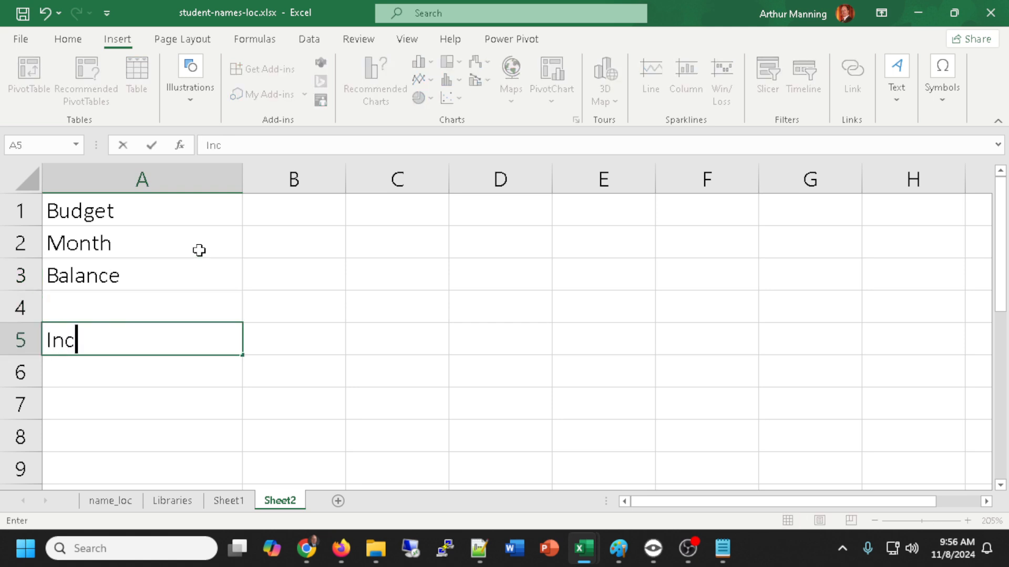
key("Return")
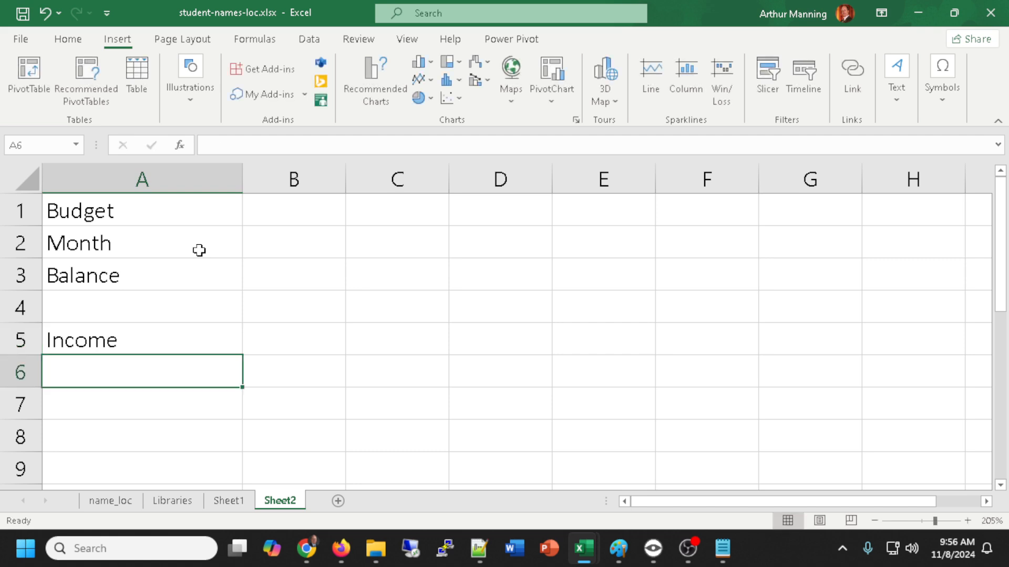
type("Job")
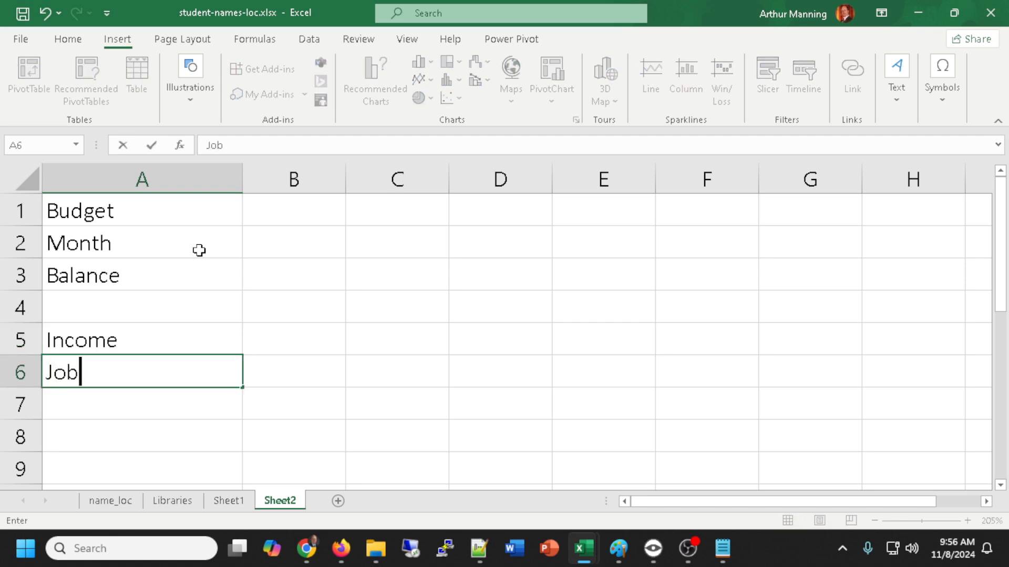
type("1")
key("Return")
type("Jo")
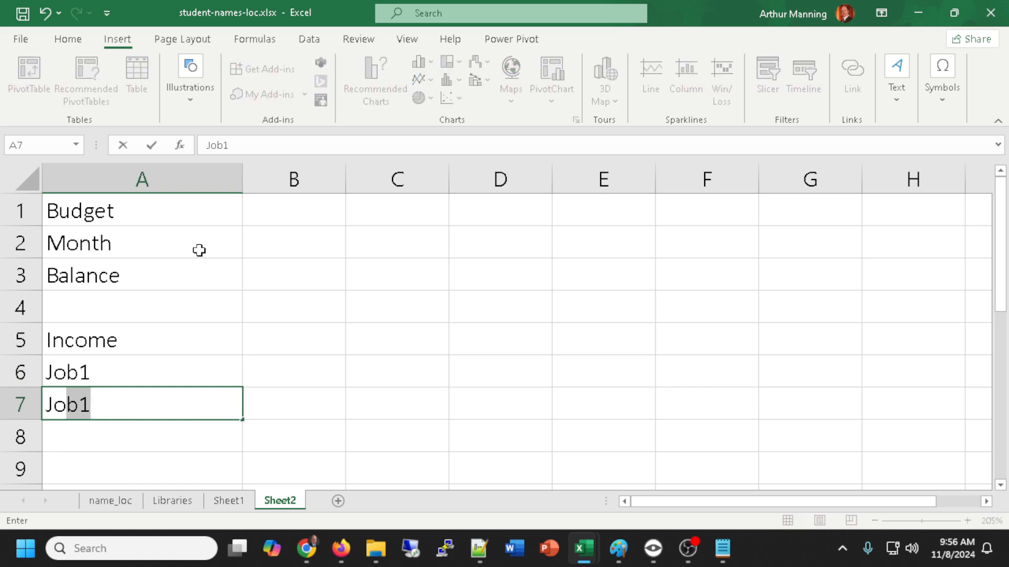
type("b2")
key("Return")
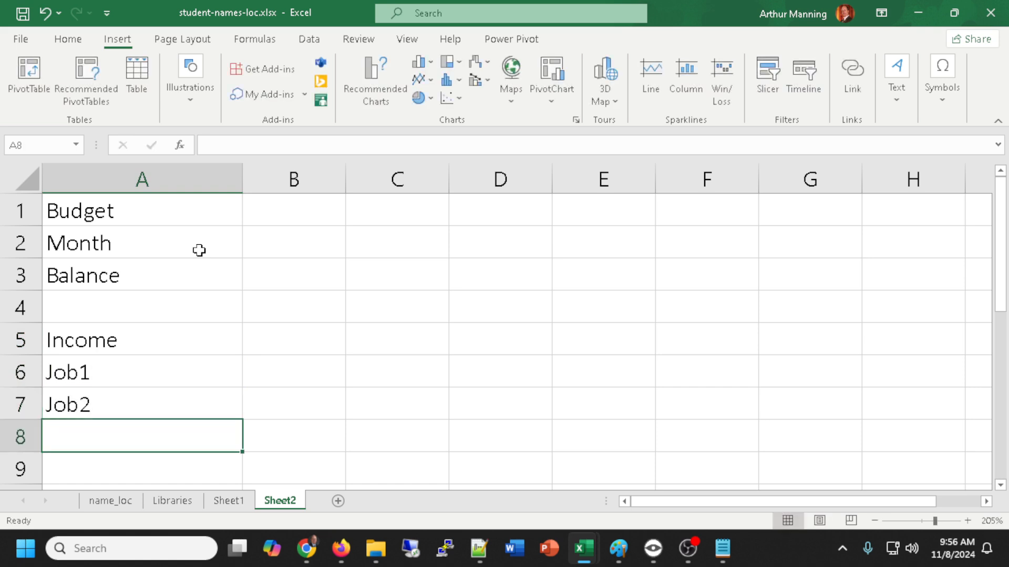
type("Grammy")
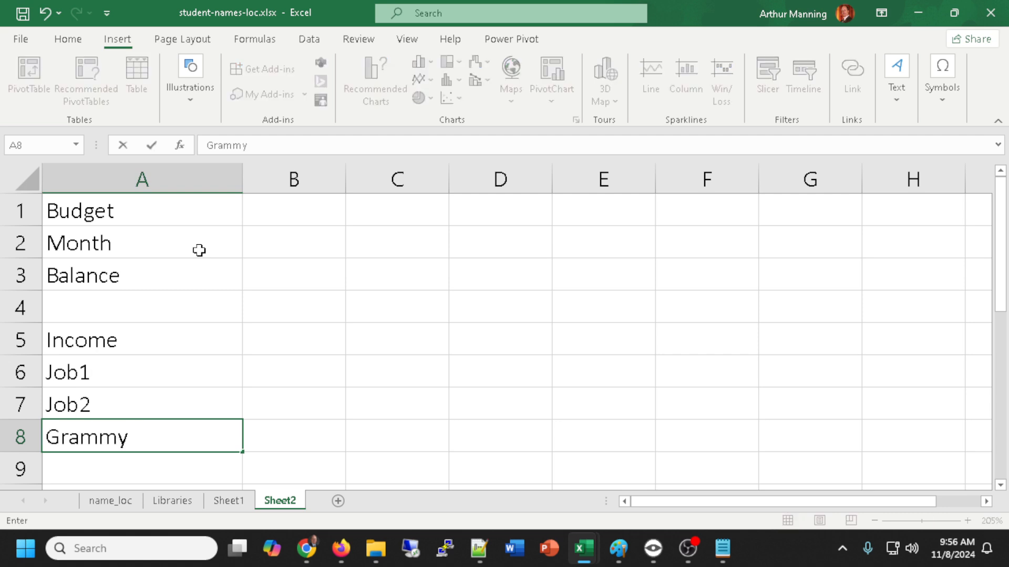
key("Return")
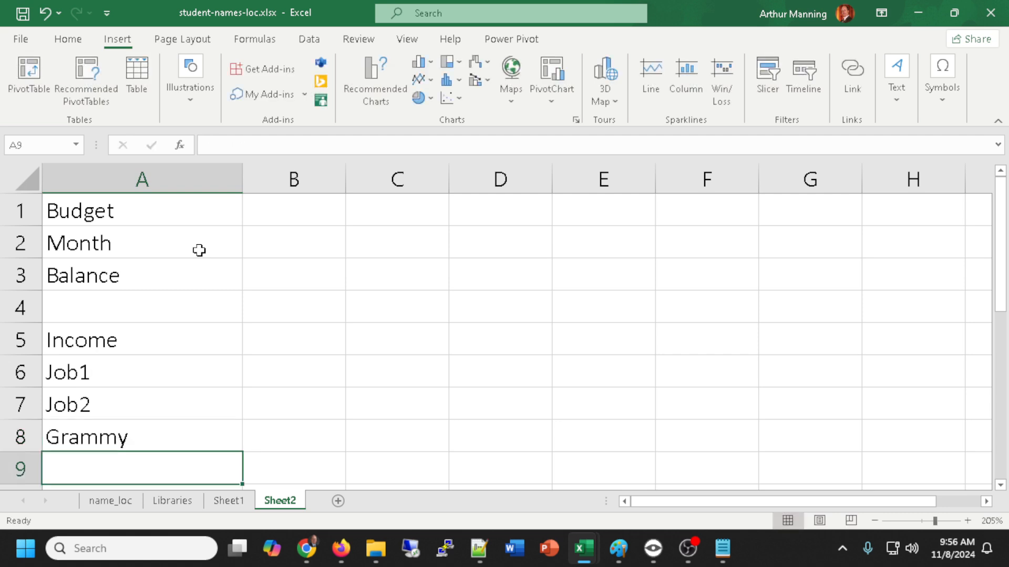
- Enter the label "Total Income" in cell A9, directly under the income sources
scroll(207, 245, "down", 1)
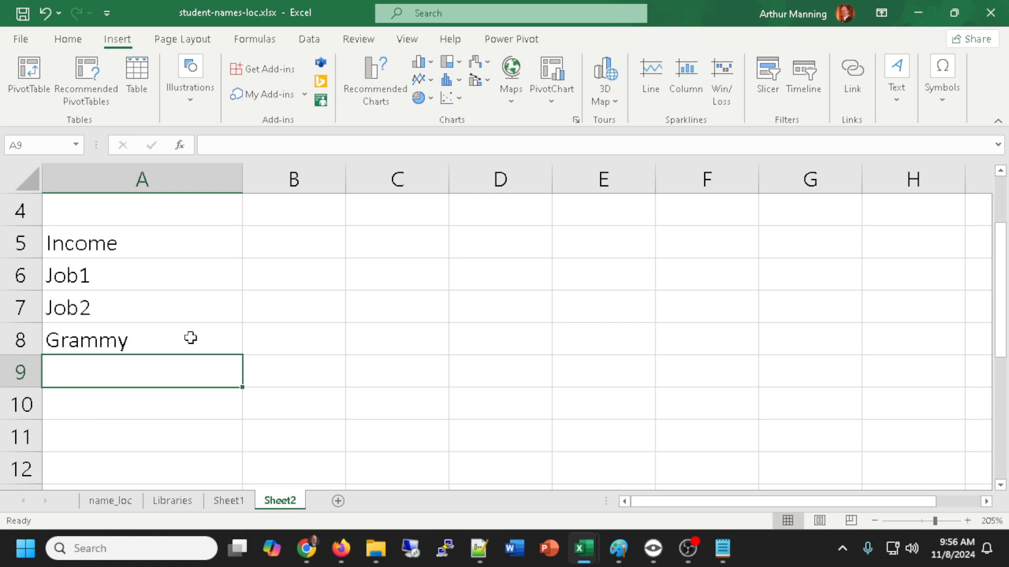
scroll(188, 326, "up", 1)
scroll(186, 314, "down", 1)
type("Total In")
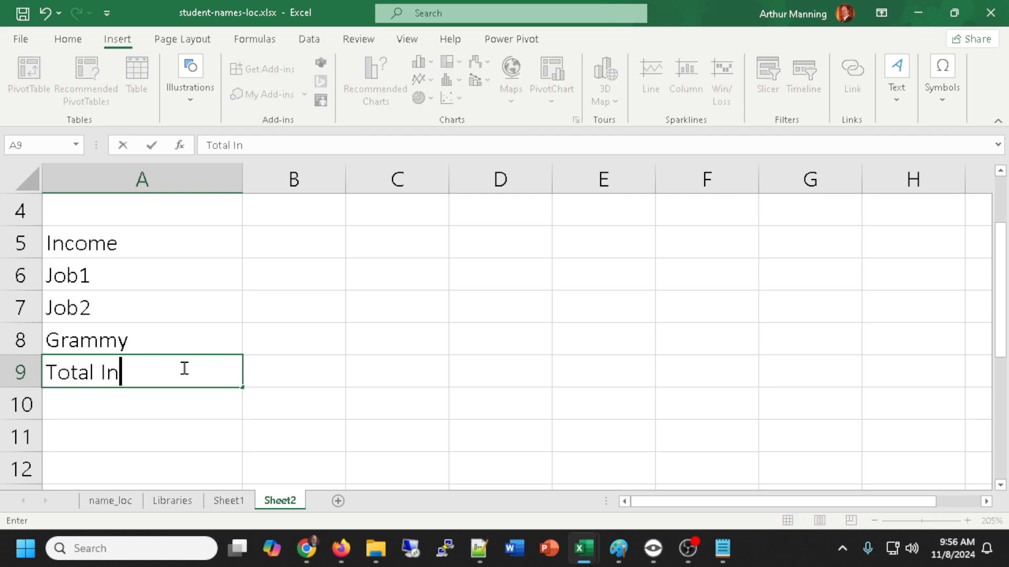
type("come")
key("Return")
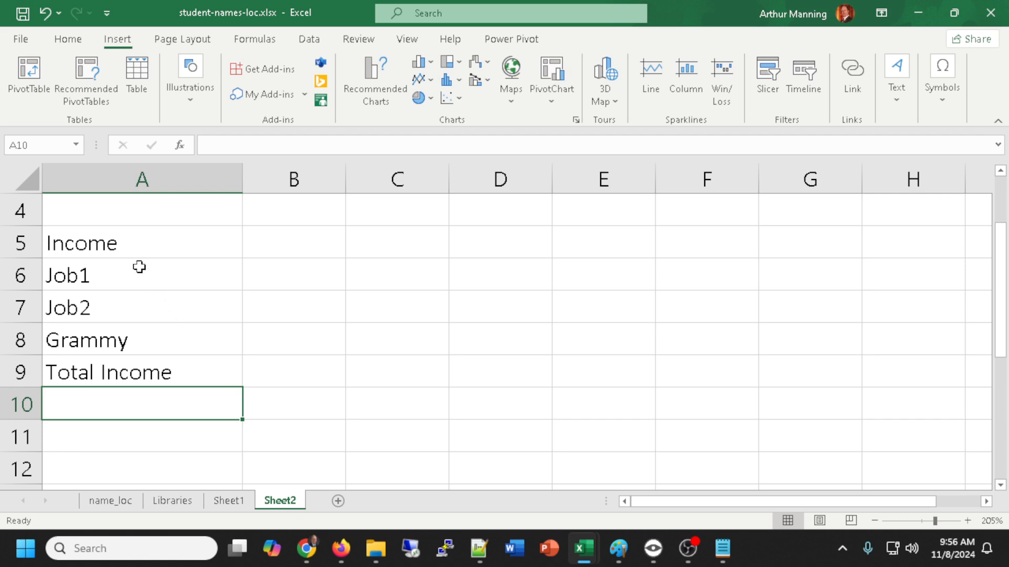
- Indent the labels Job1, Job2, Grammy and Total Income in A6:A9 by one level
left_click_drag(139, 267, 167, 375)
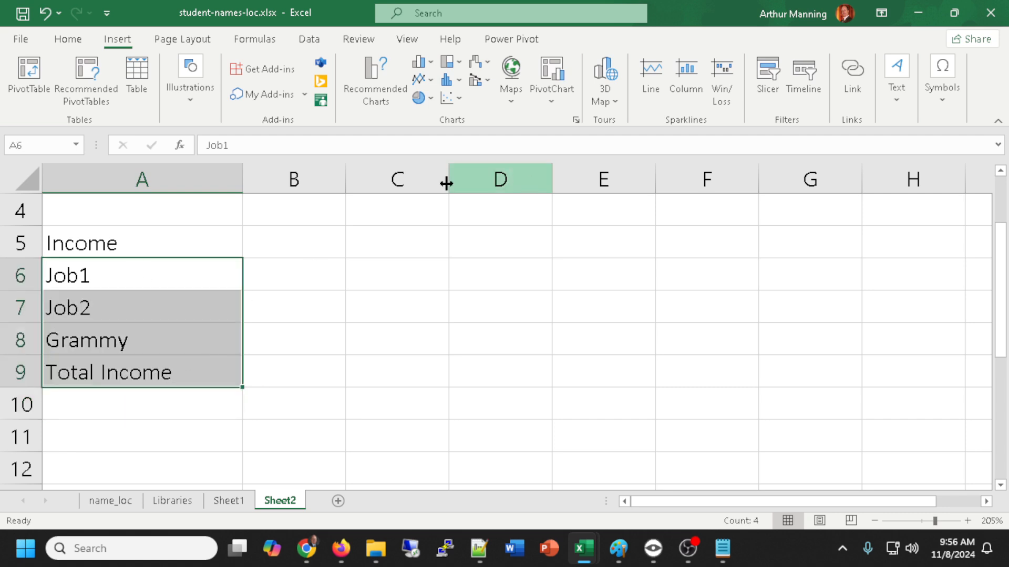
left_click(58, 41)
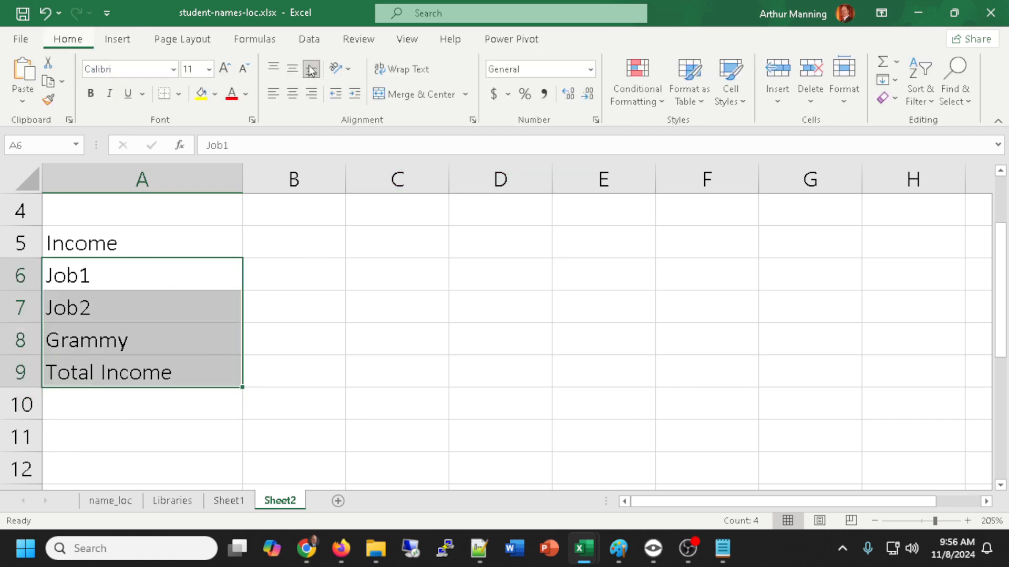
left_click(355, 94)
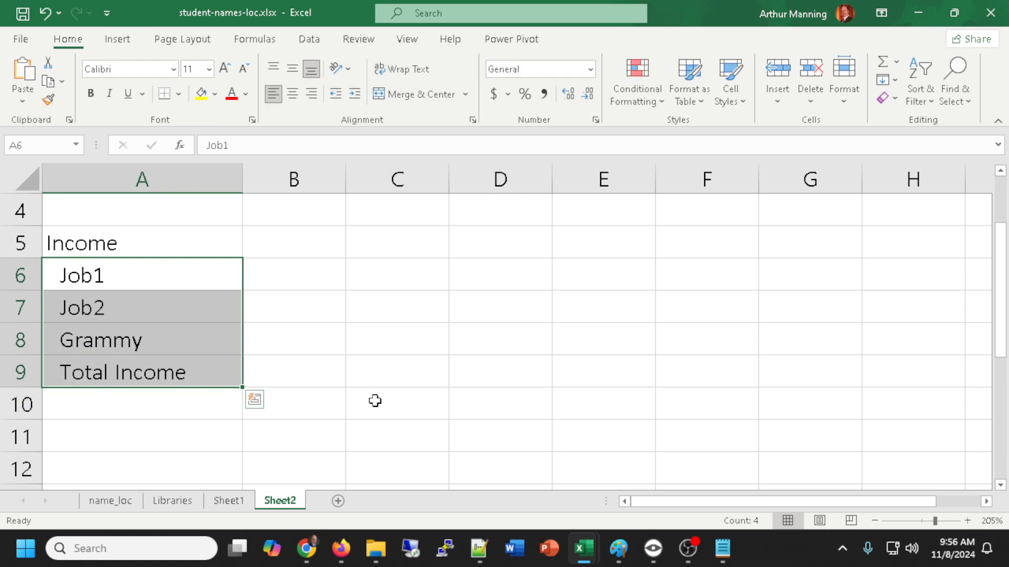
left_click(319, 379)
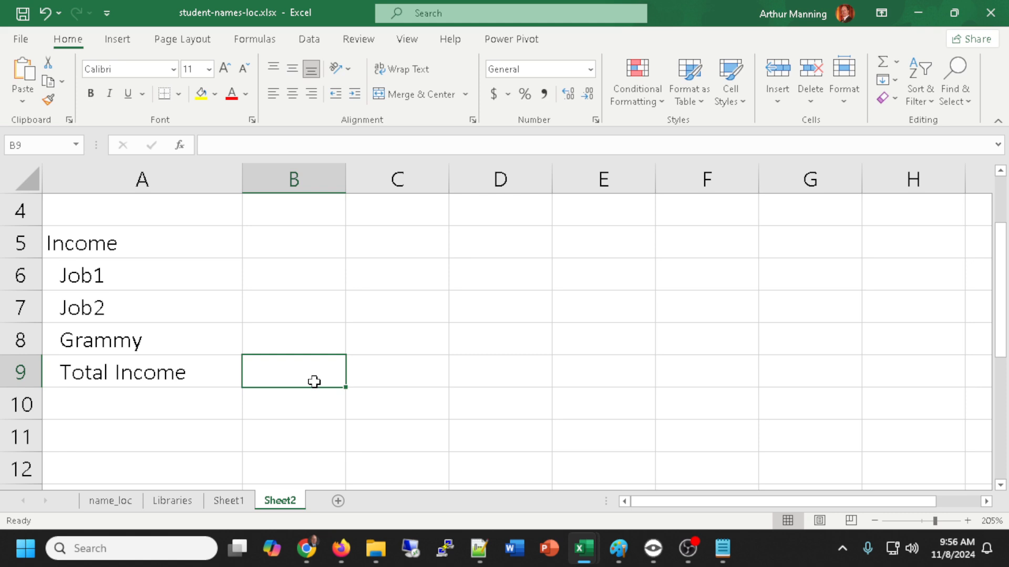
- Enter the balance 15000 in B3 and the income amounts 2000 for Job1 in B6 and 1500 for Job2 in B7
scroll(314, 382, "up", 1)
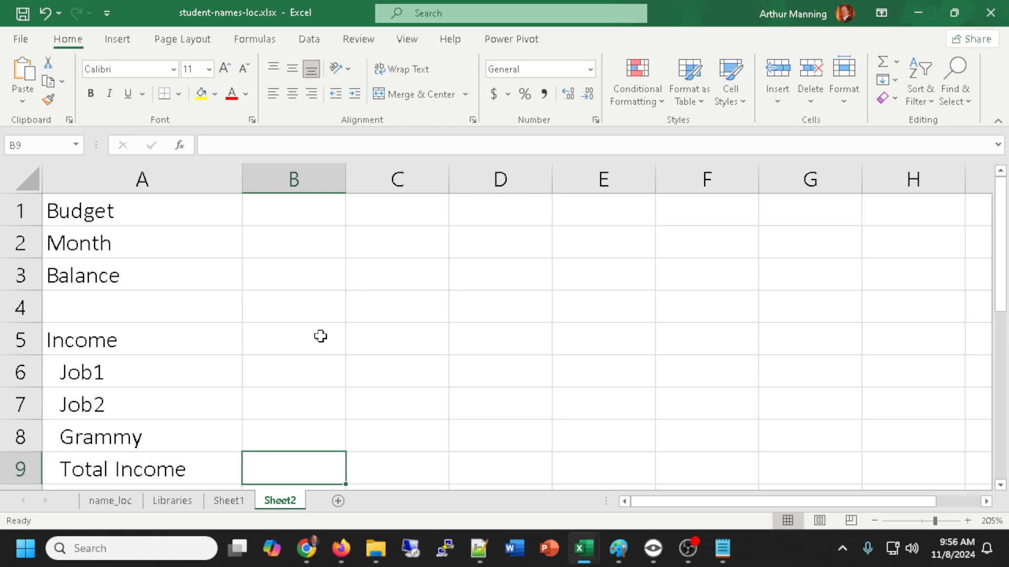
left_click(303, 275)
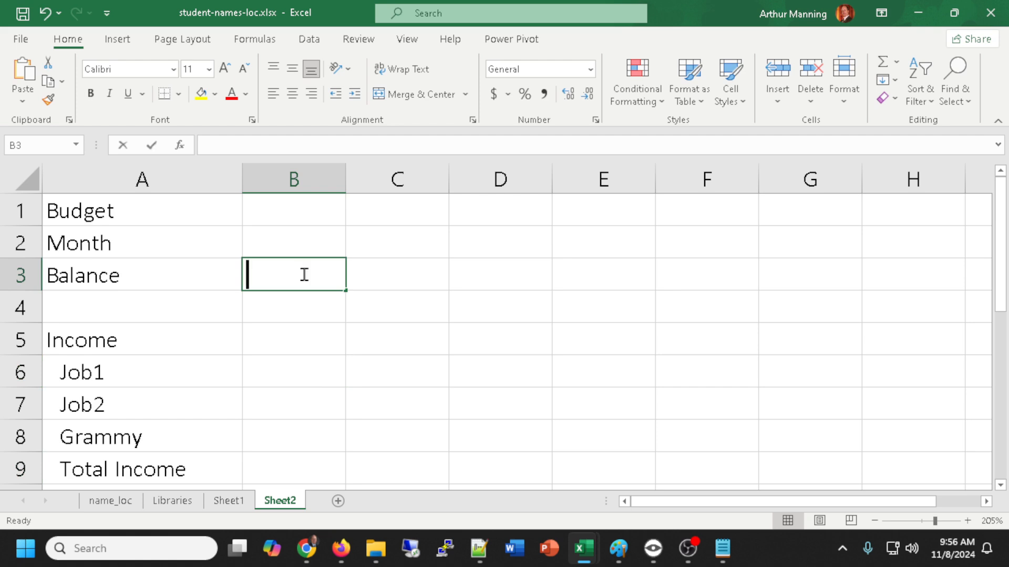
type("15000")
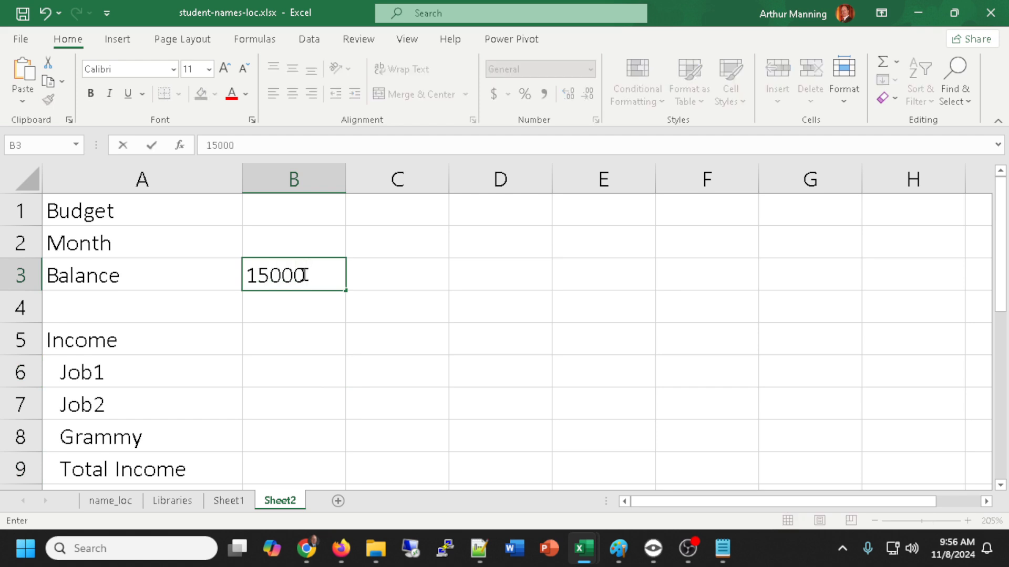
left_click(288, 374)
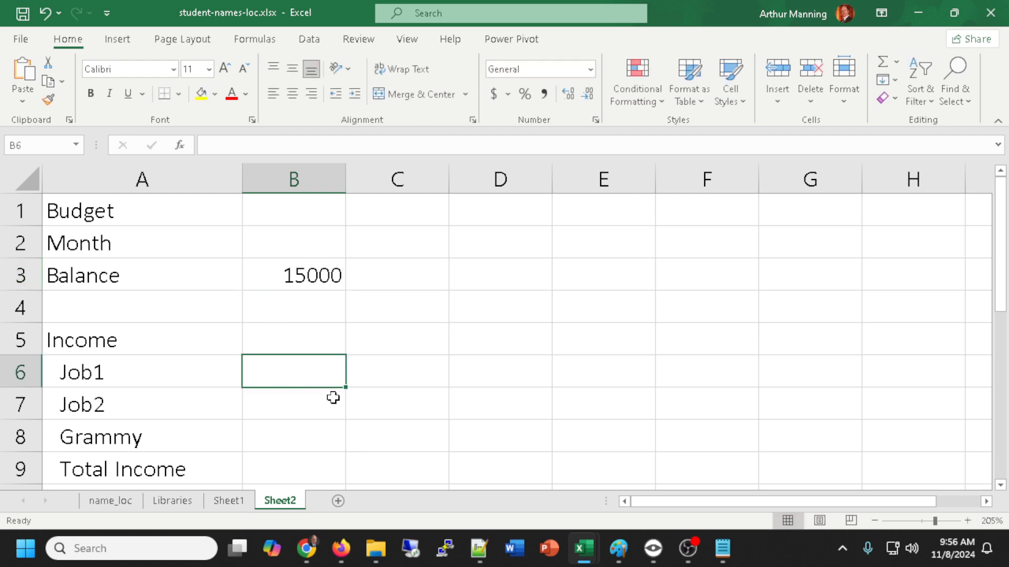
type("2000")
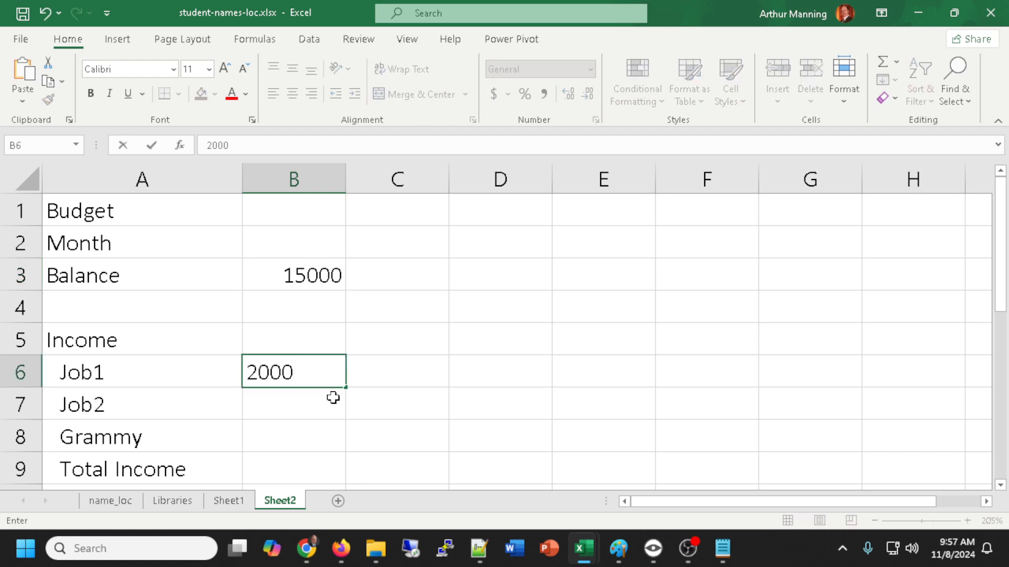
left_click(333, 398)
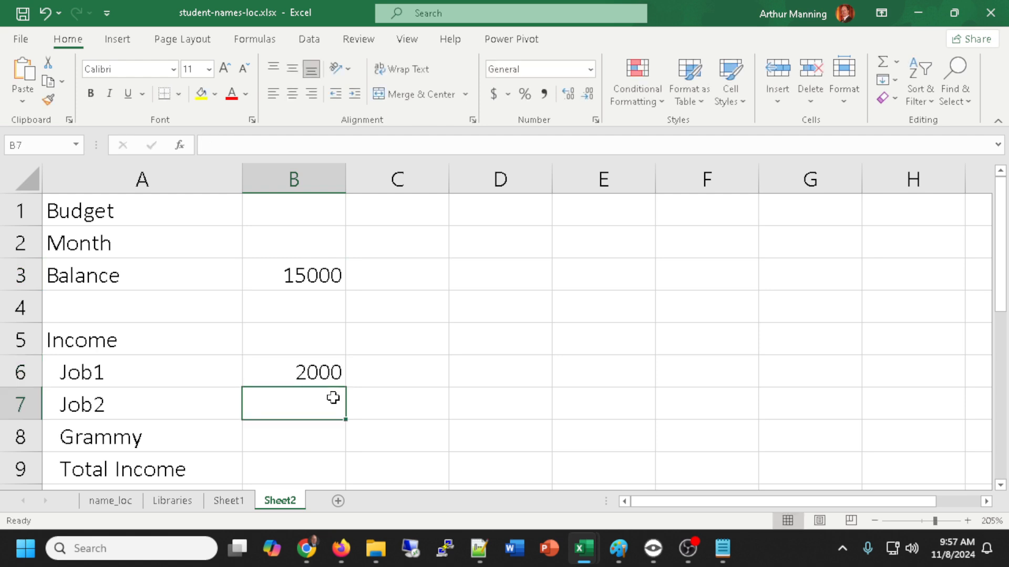
type("1500")
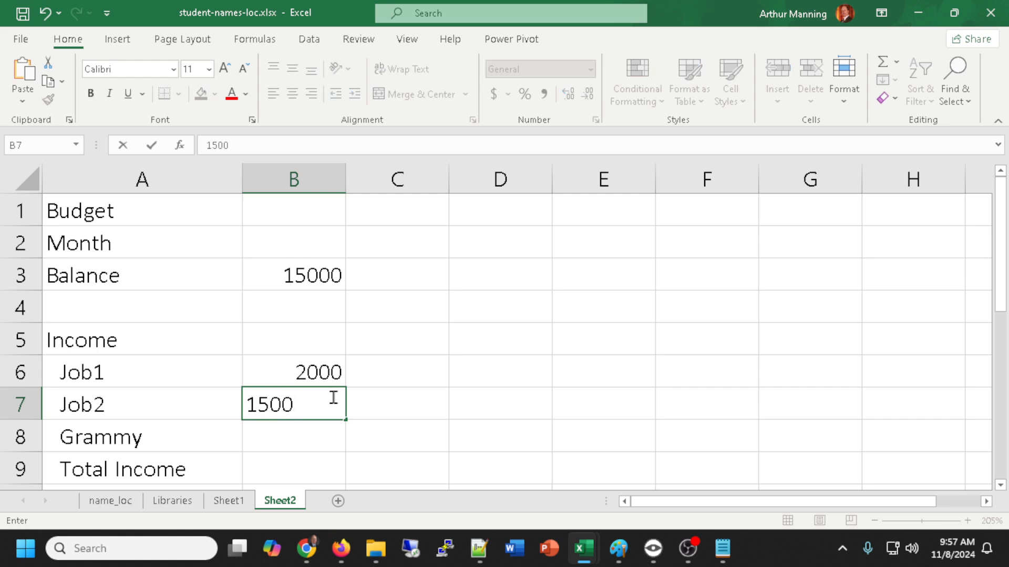
key("Return")
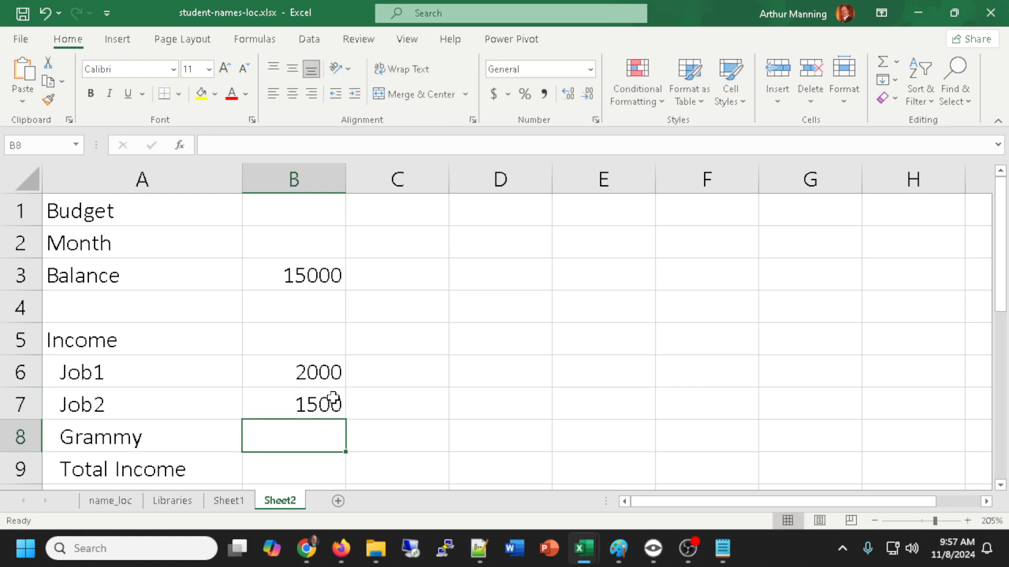
- Add a comment to the Grammy amount cell B8 reading "grammy sends a gift when my balance is below 5000"
scroll(337, 354, "down", 1)
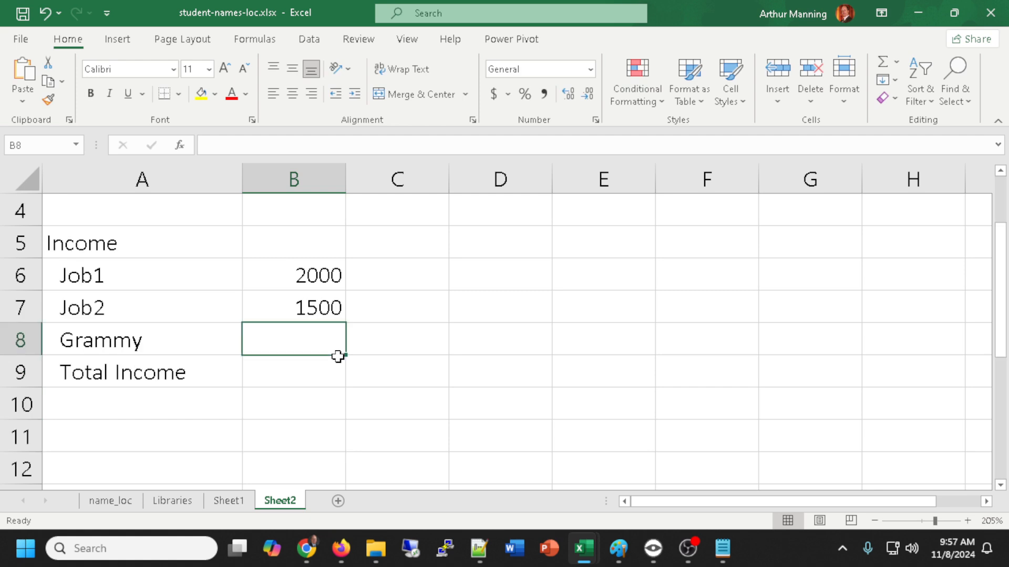
right_click(313, 344)
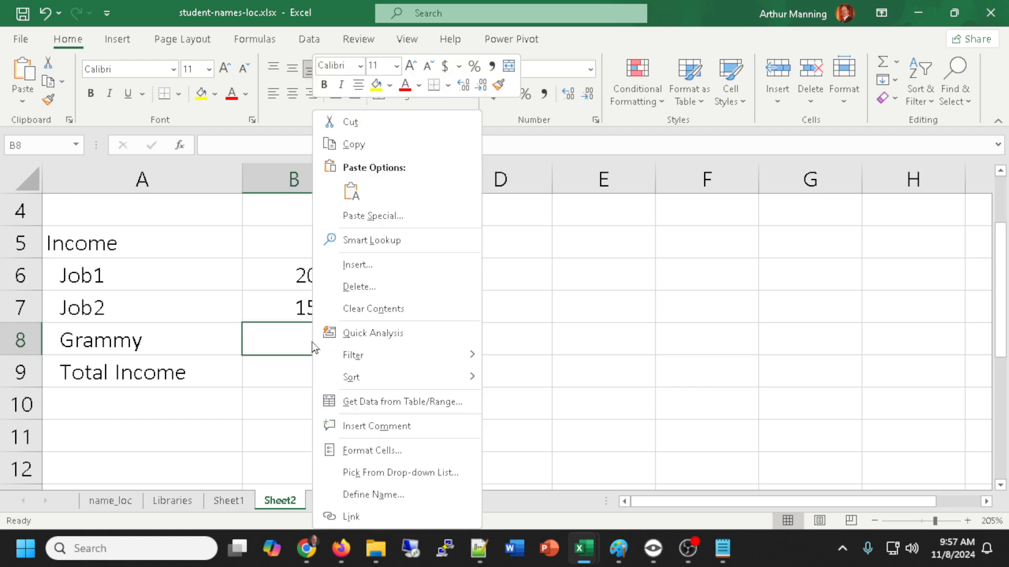
left_click(379, 426)
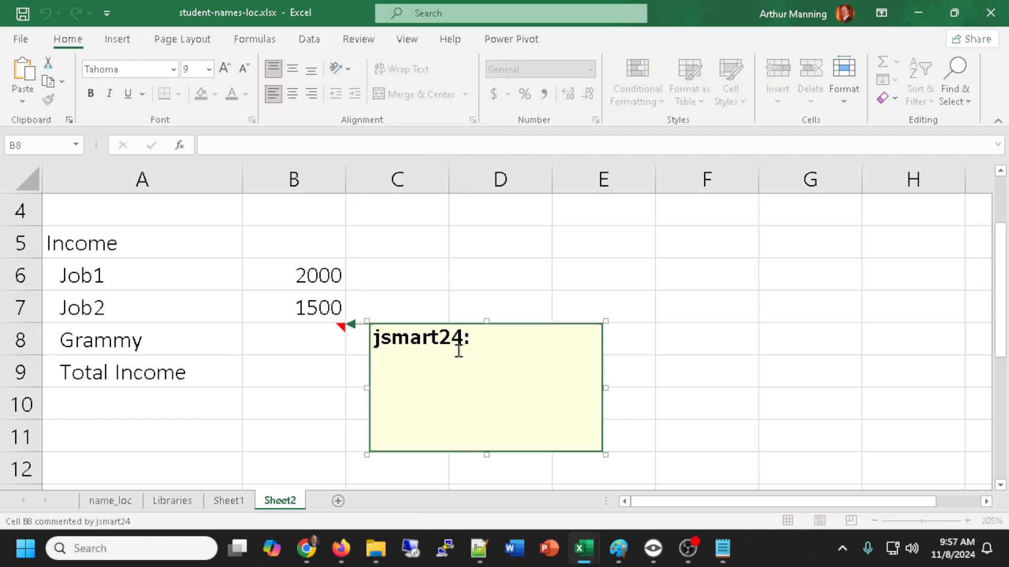
type("gramm")
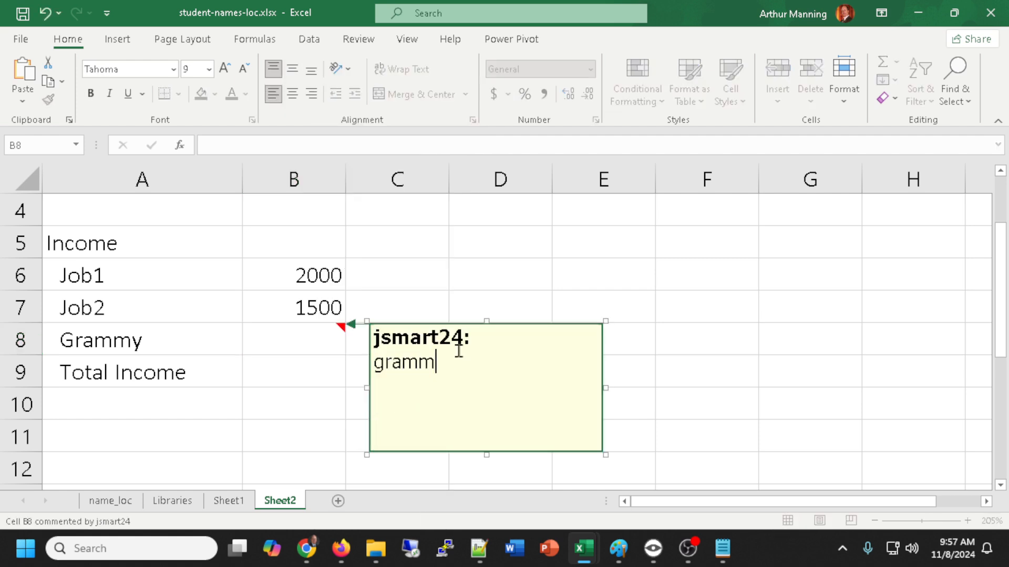
type("y sends a gift when ")
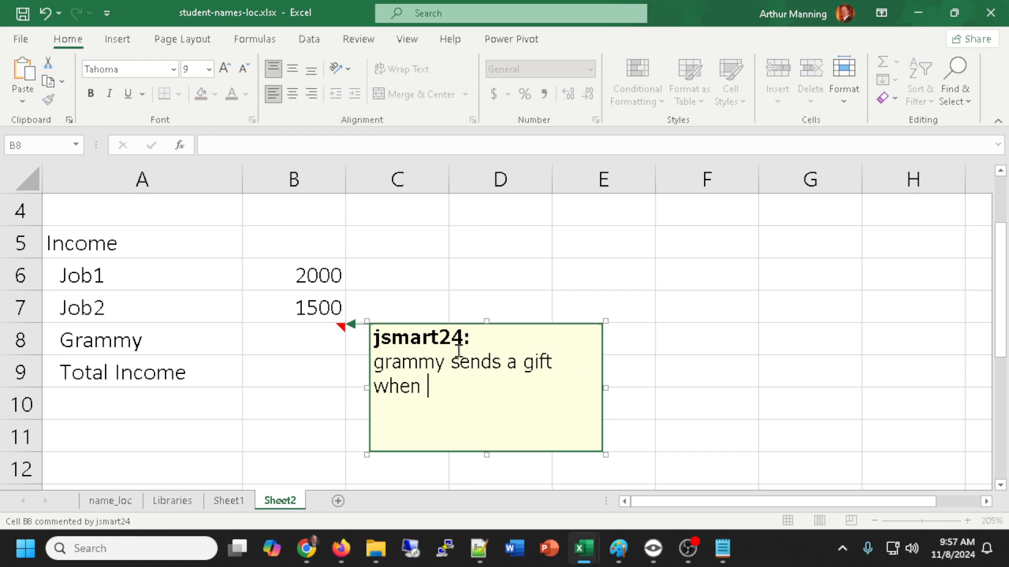
type("my balance is <")
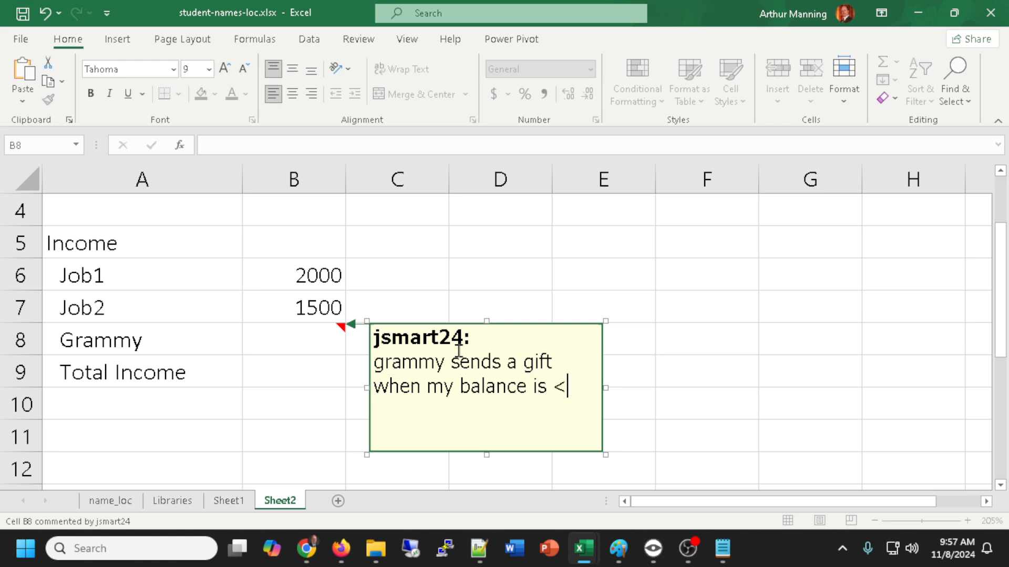
key("BackSpace")
type("below 5000")
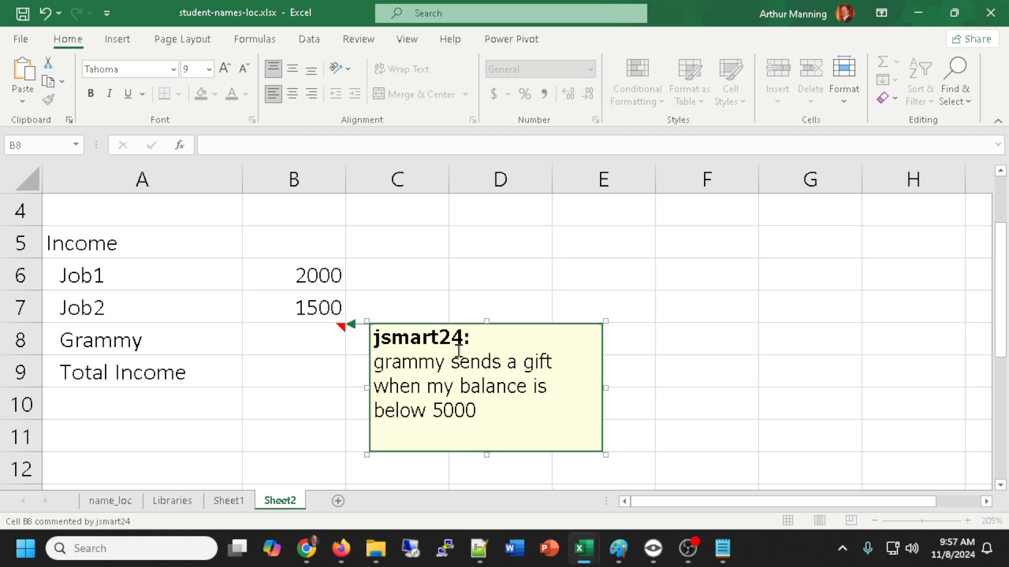
left_click(554, 270)
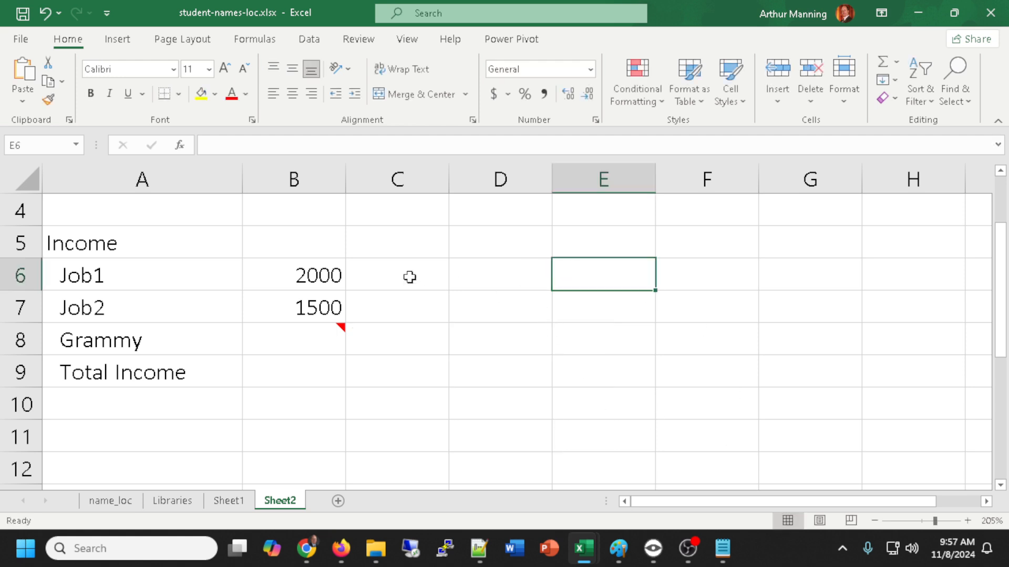
- Edit the comment on B8, making its box wider and shorter and moving it slightly away from the cell
mouse_move(305, 336)
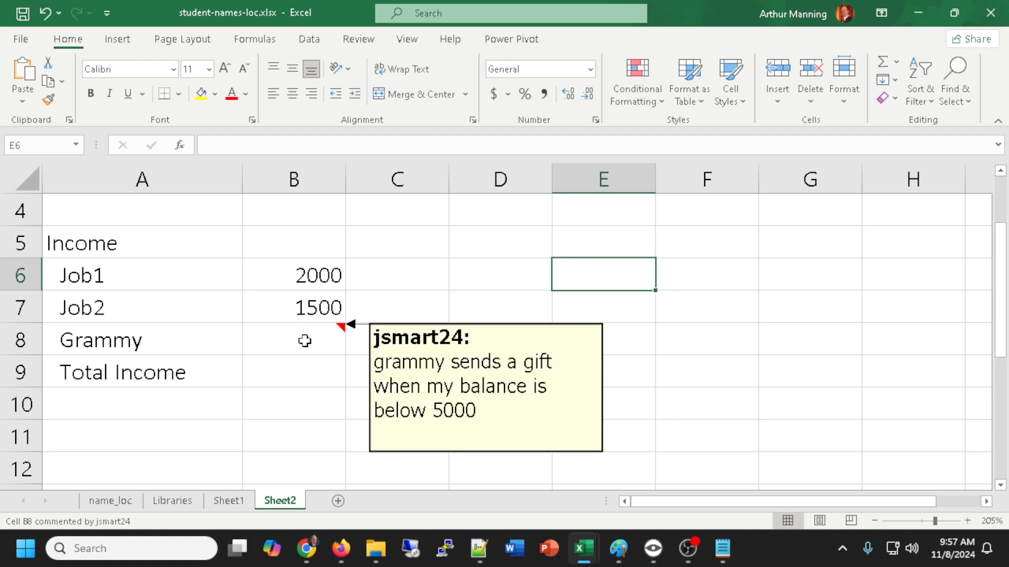
left_click(315, 339)
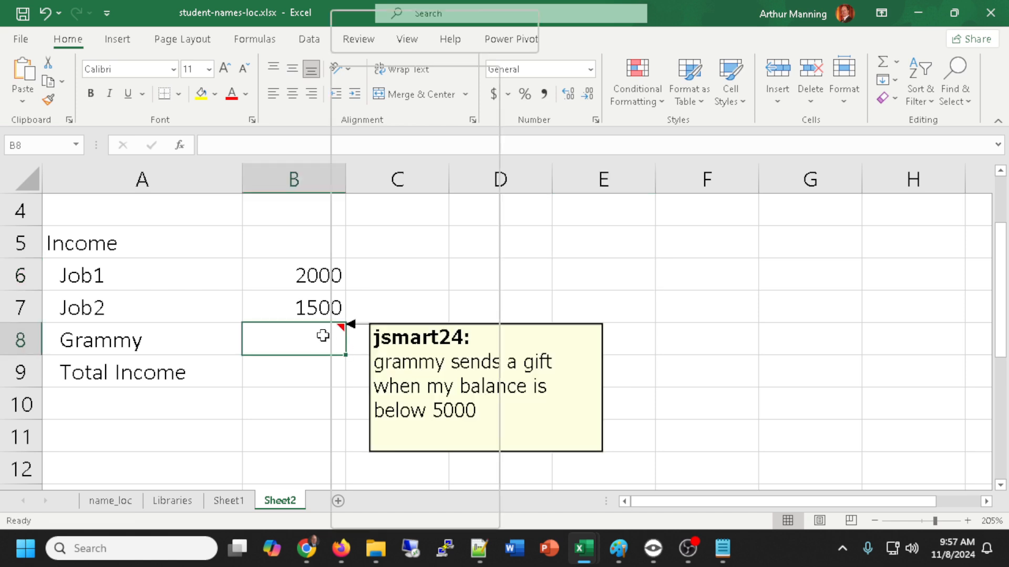
right_click(331, 336)
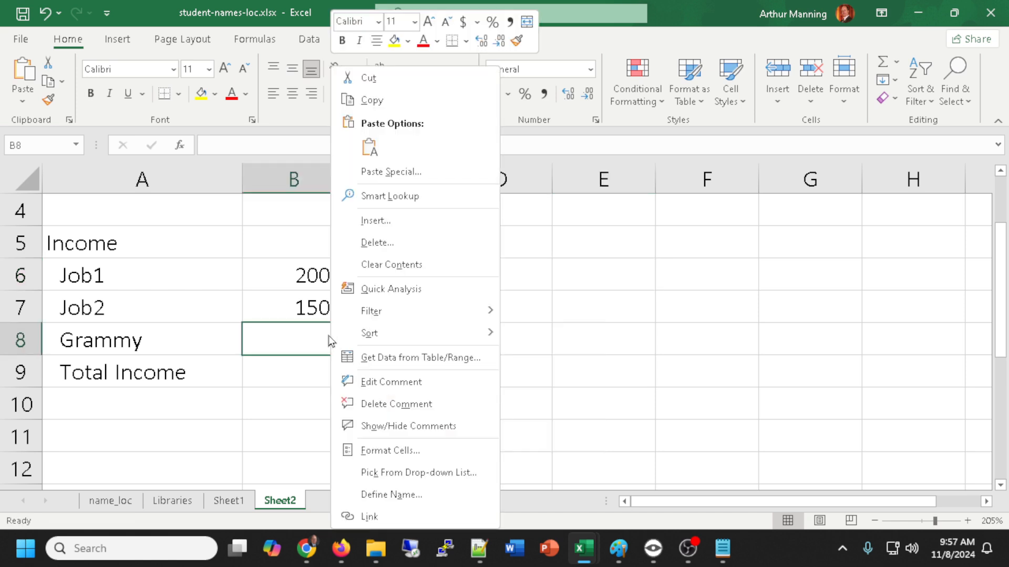
left_click(402, 382)
left_click_drag(606, 322, 675, 257)
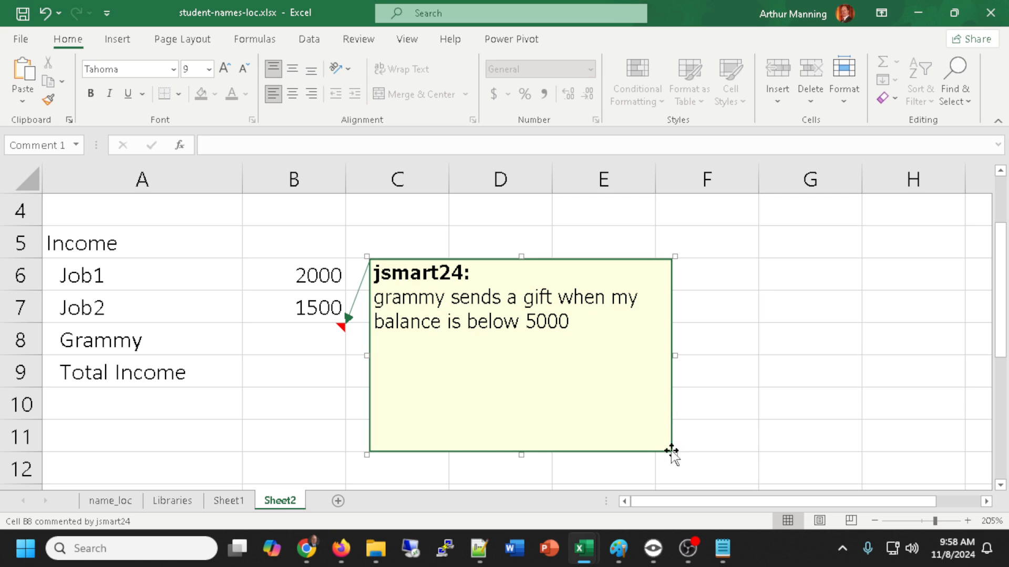
left_click_drag(674, 455, 786, 362)
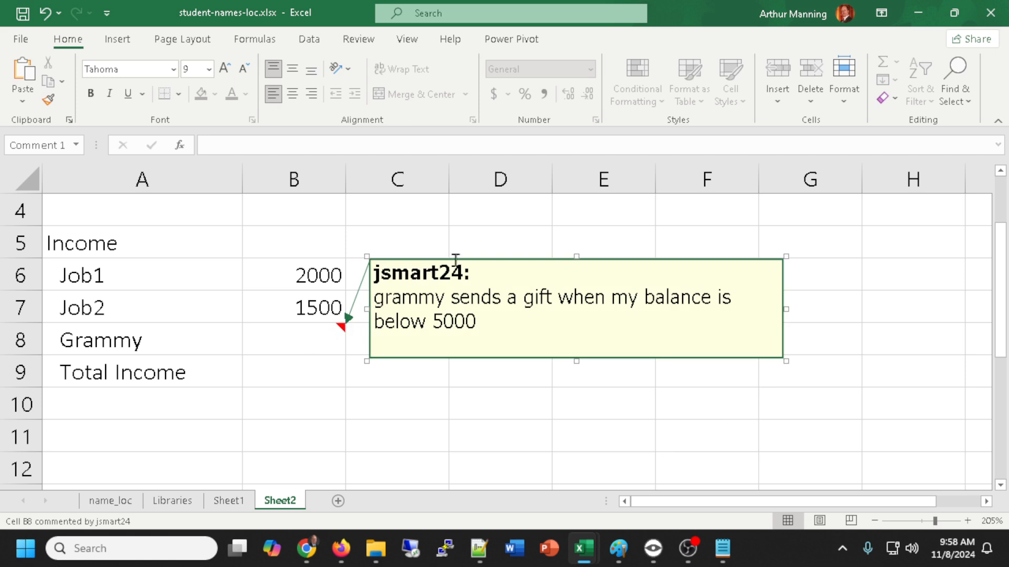
left_click_drag(472, 269, 521, 338)
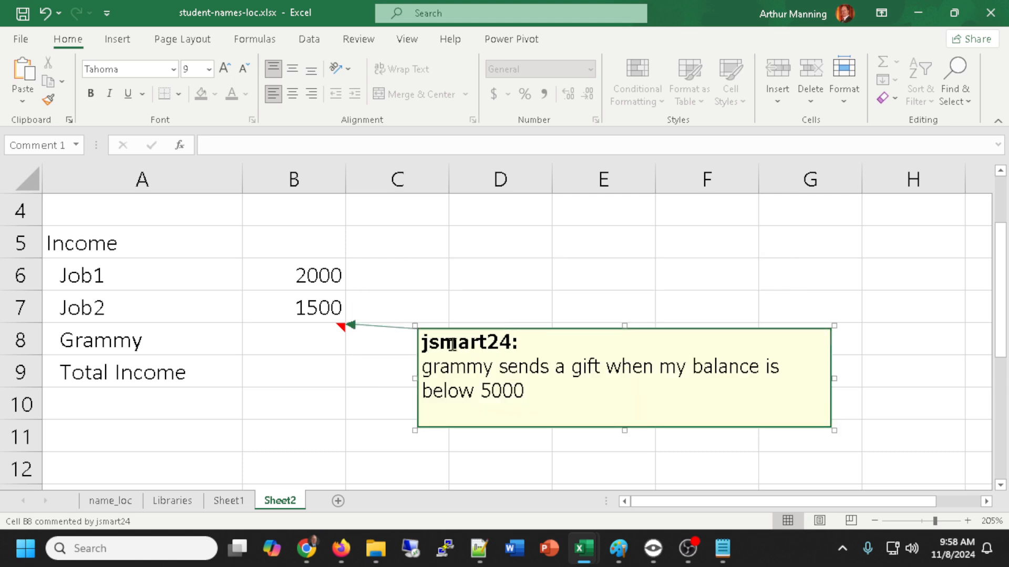
left_click(314, 342)
mouse_move(328, 326)
type("=if")
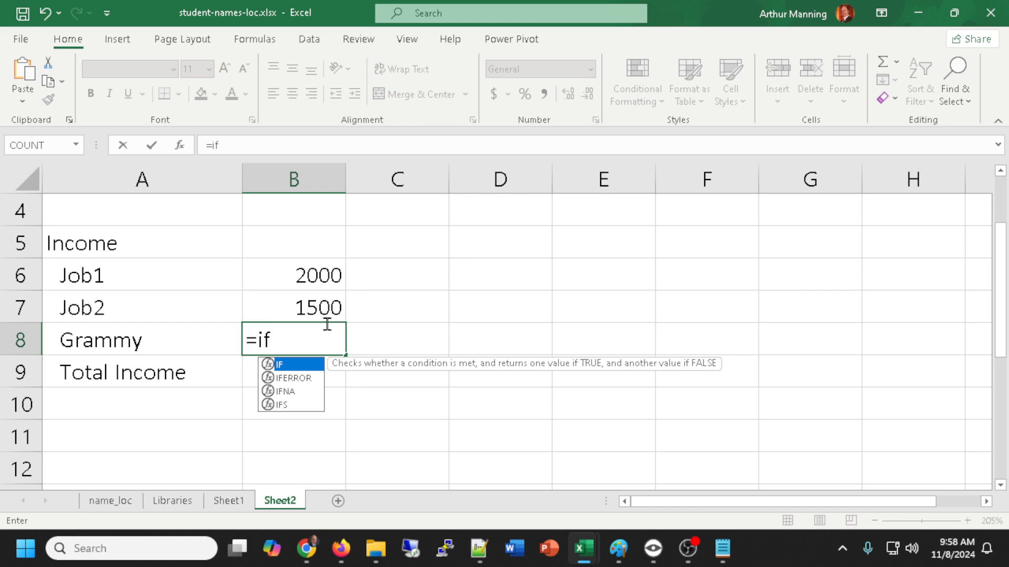
type("(")
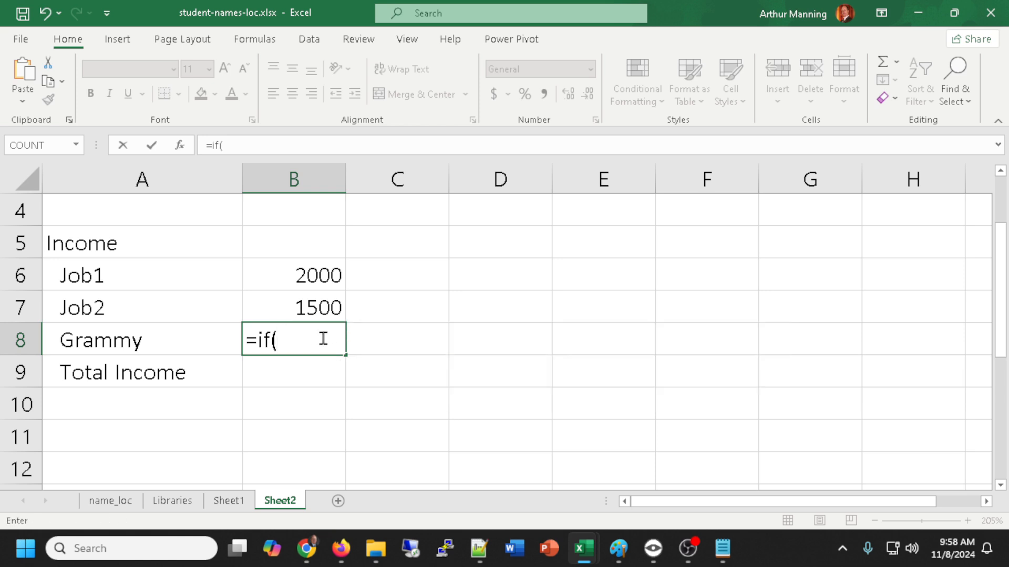
key("Escape")
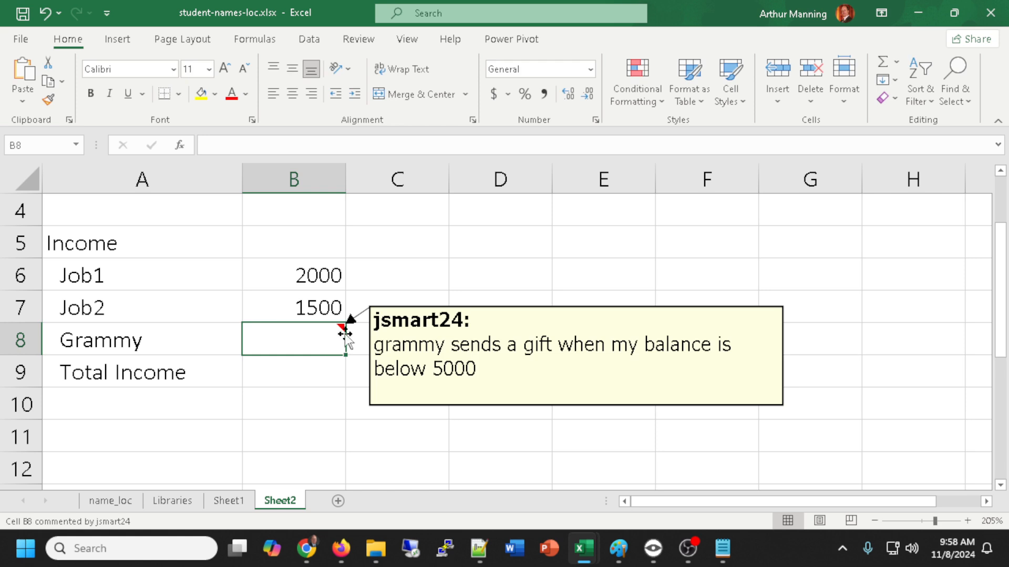
- Insert the amount 2000 before "gift" in the comment on cell B8
right_click(301, 335)
left_click(345, 383)
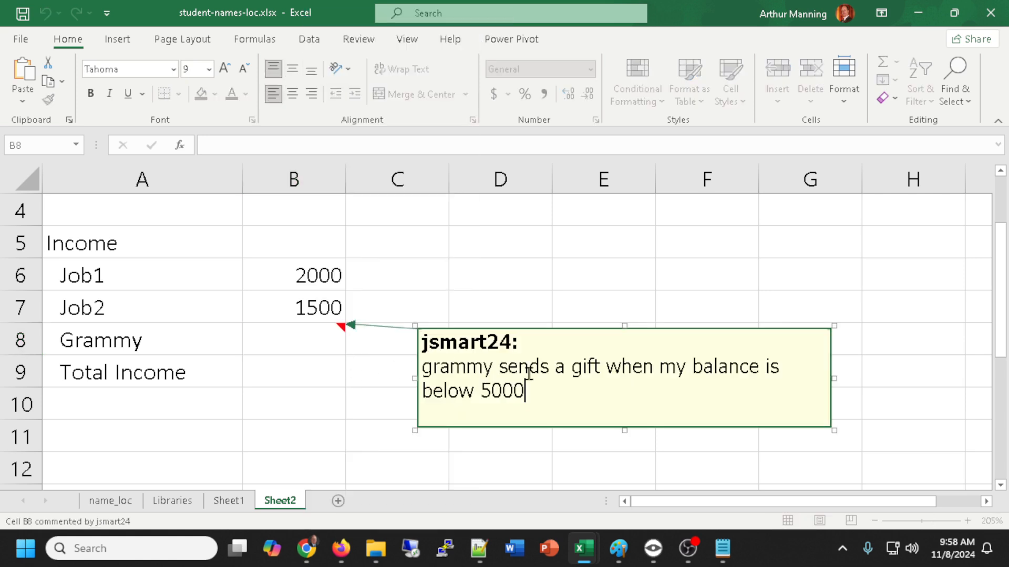
left_click(569, 369)
type("2000")
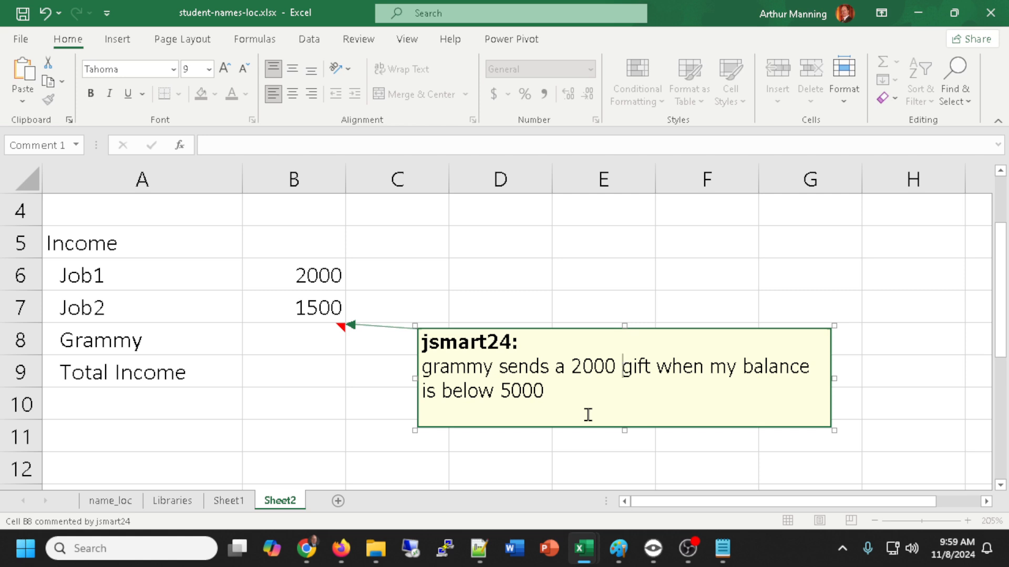
left_click(521, 302)
right_click(521, 303)
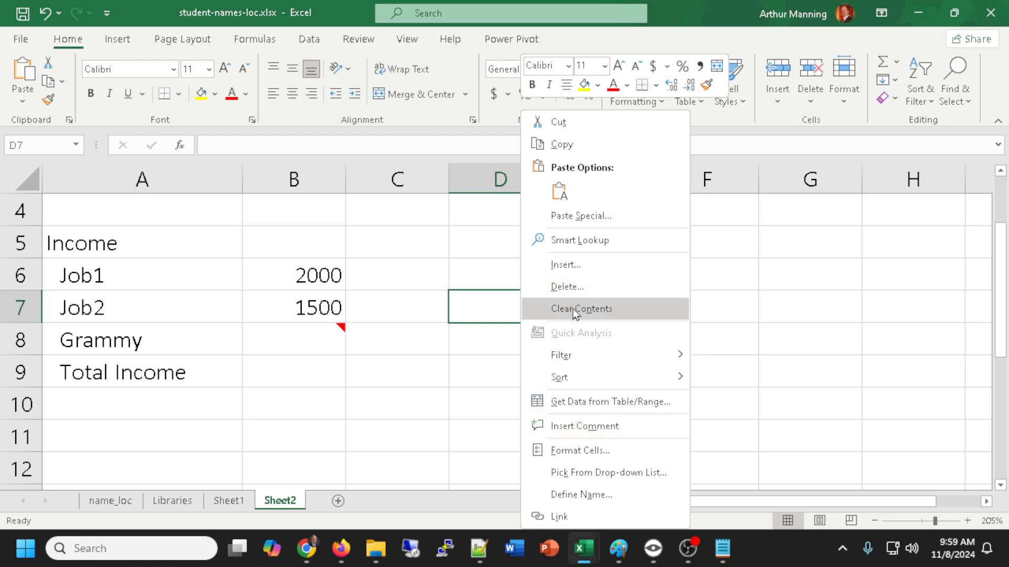
mouse_move(585, 386)
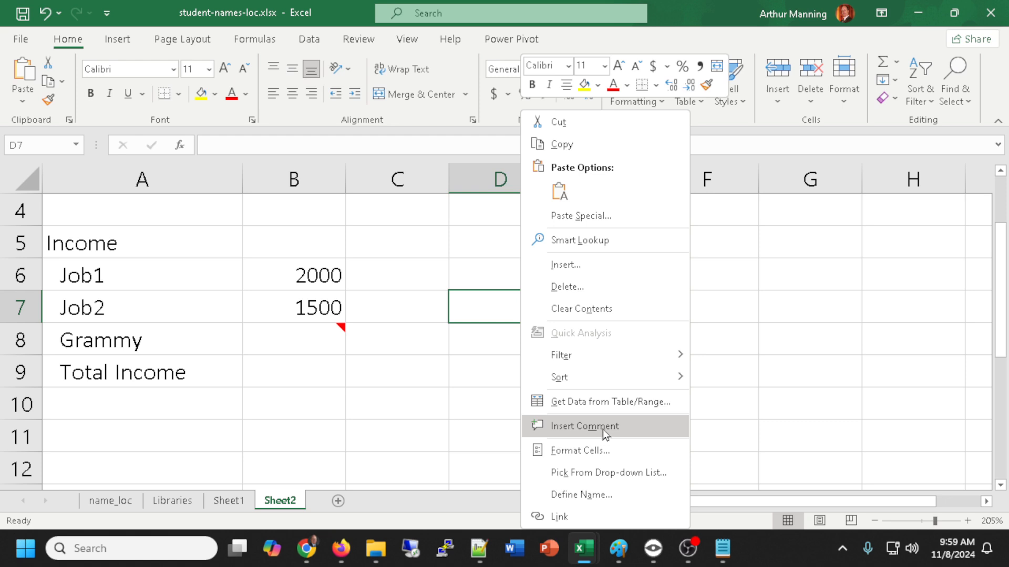
left_click(296, 340)
- Enter the formula =if(b3<5000,2000,0) in B8 for the Grammy amount
mouse_move(297, 341)
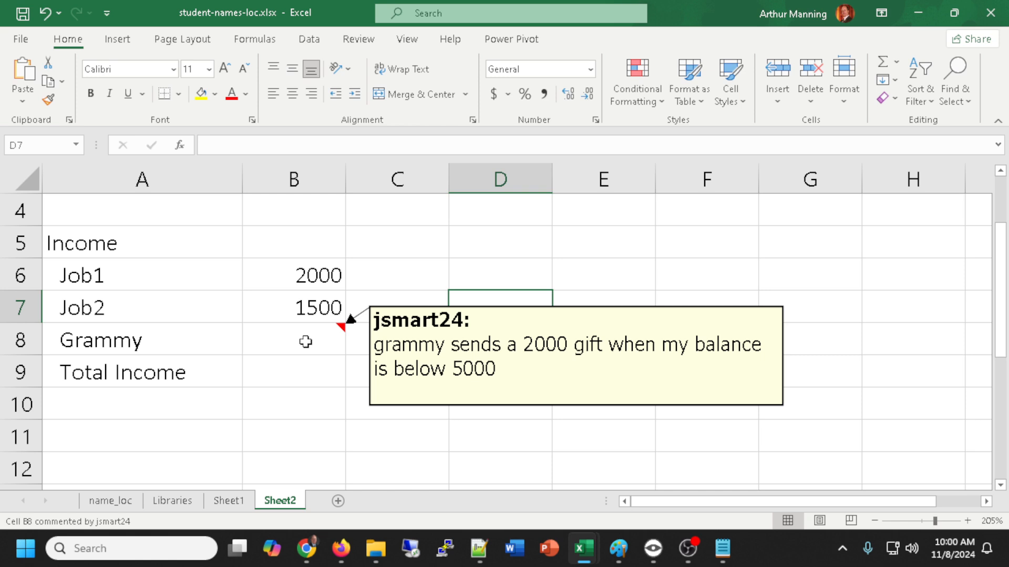
left_click(306, 342)
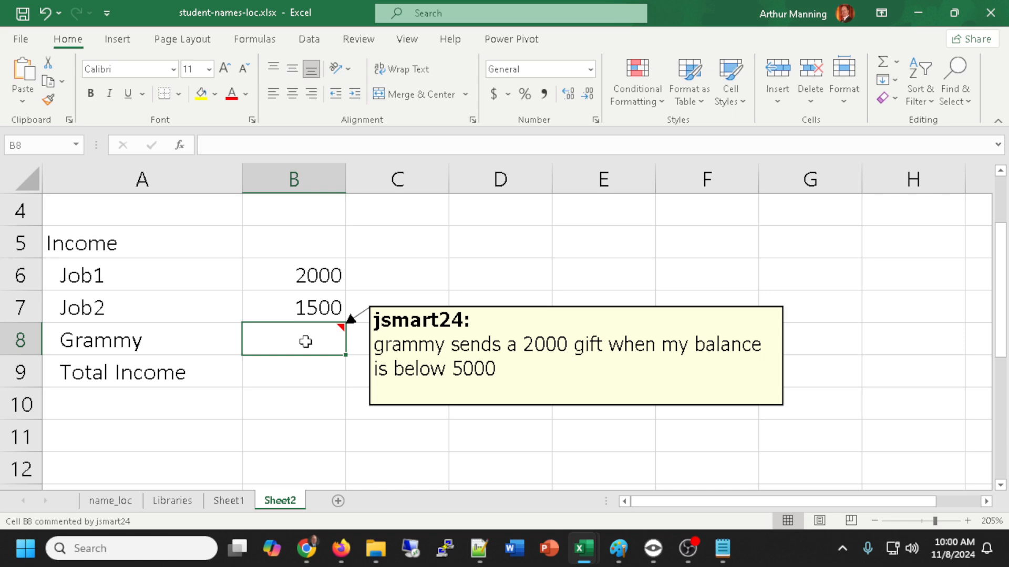
type("=if")
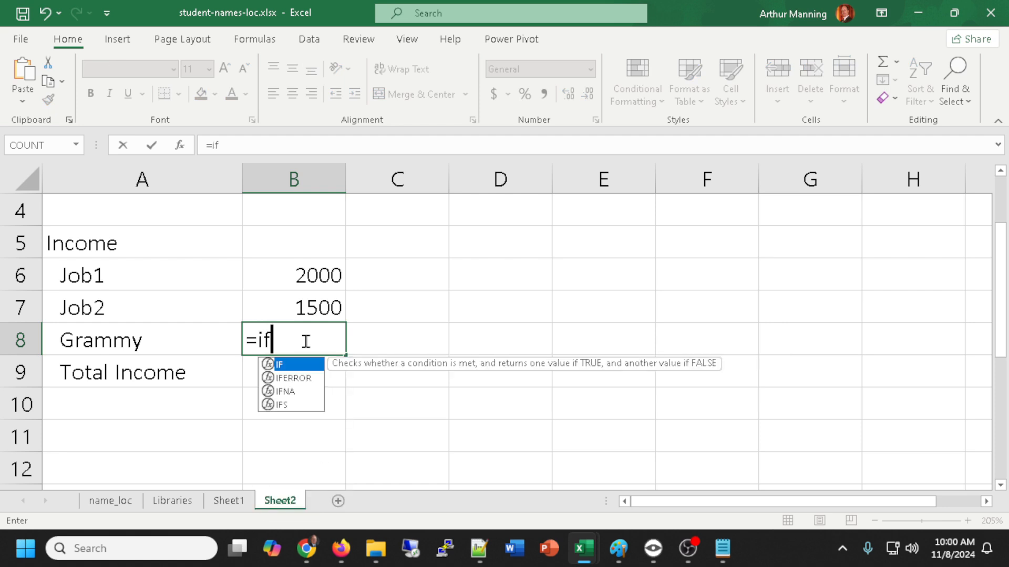
type("(")
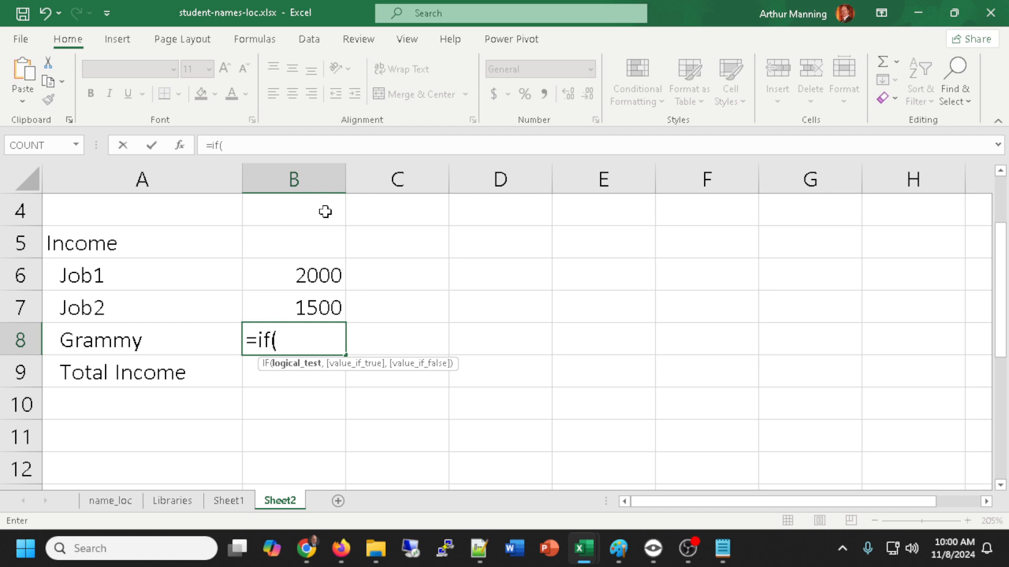
scroll(326, 213, "up", 1)
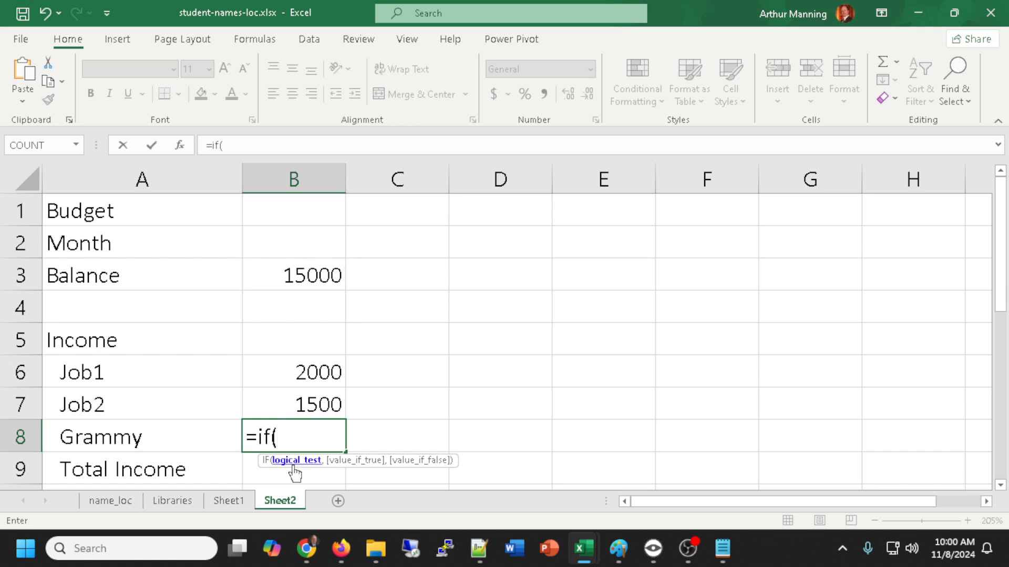
mouse_move(283, 428)
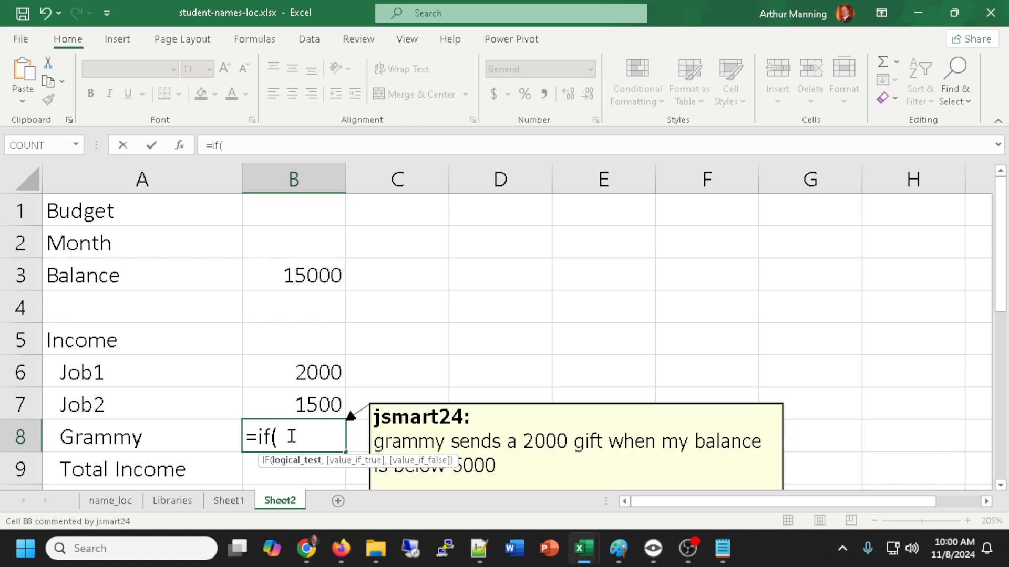
type("b")
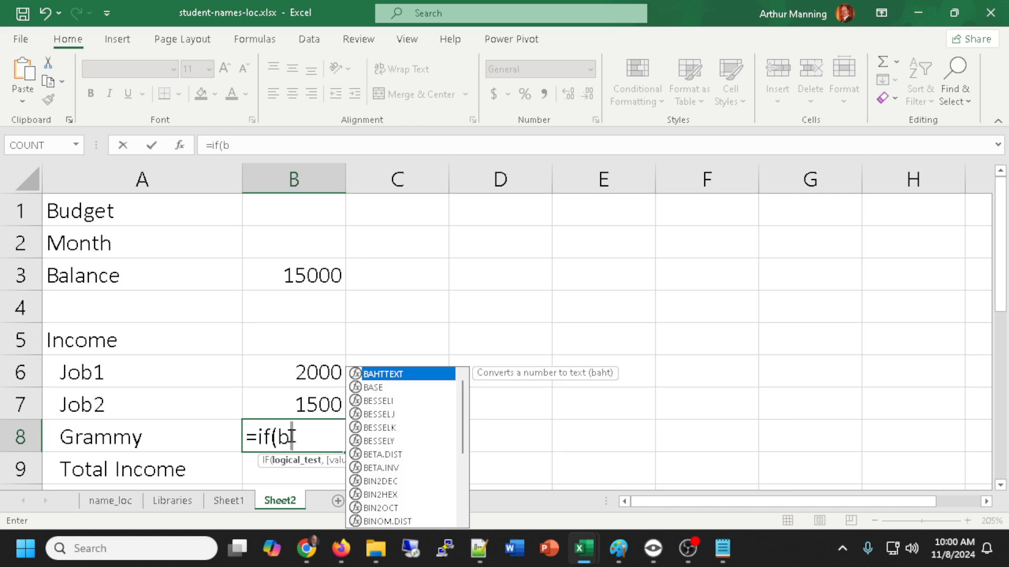
type("3<")
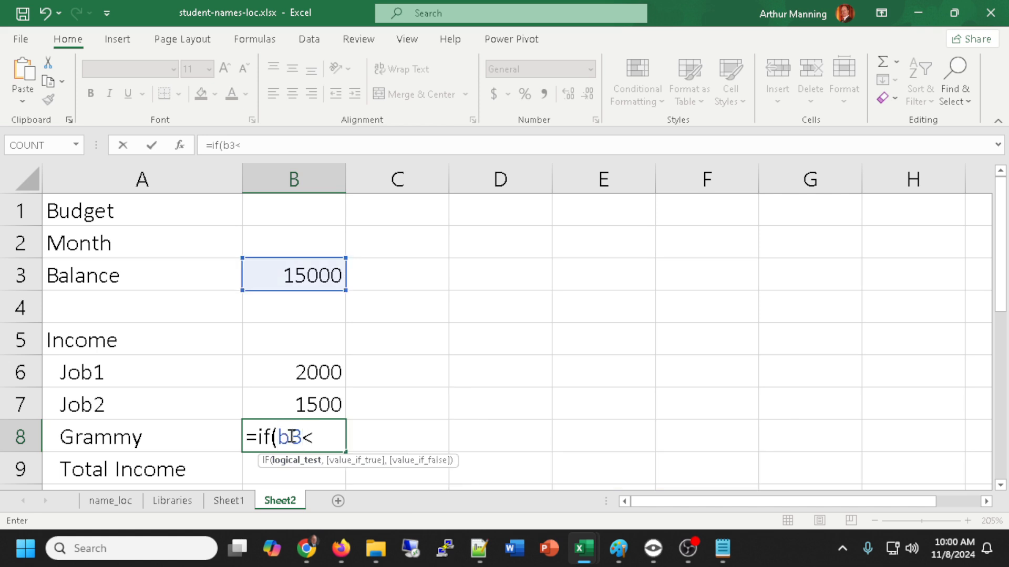
type("5000")
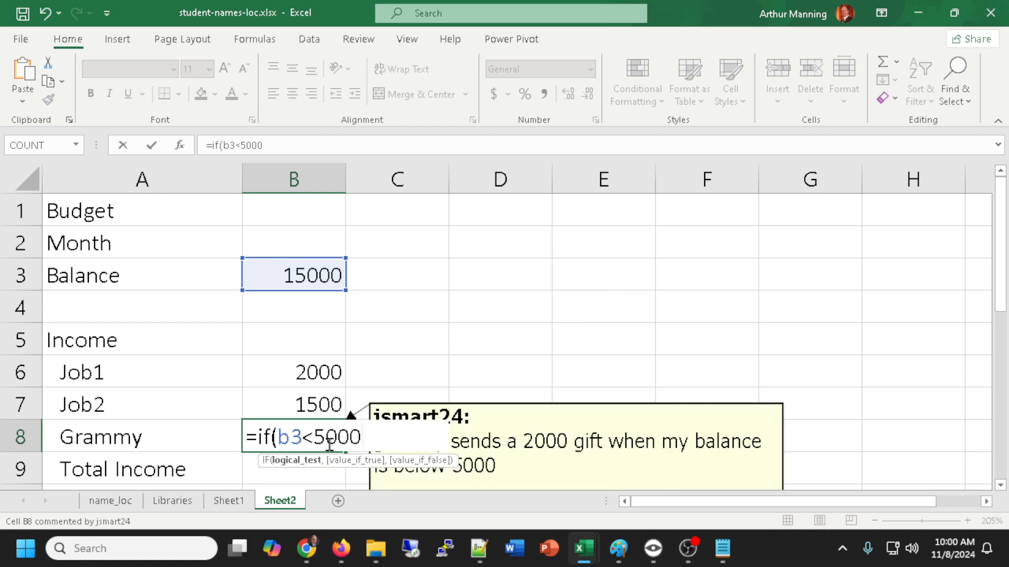
mouse_move(328, 443)
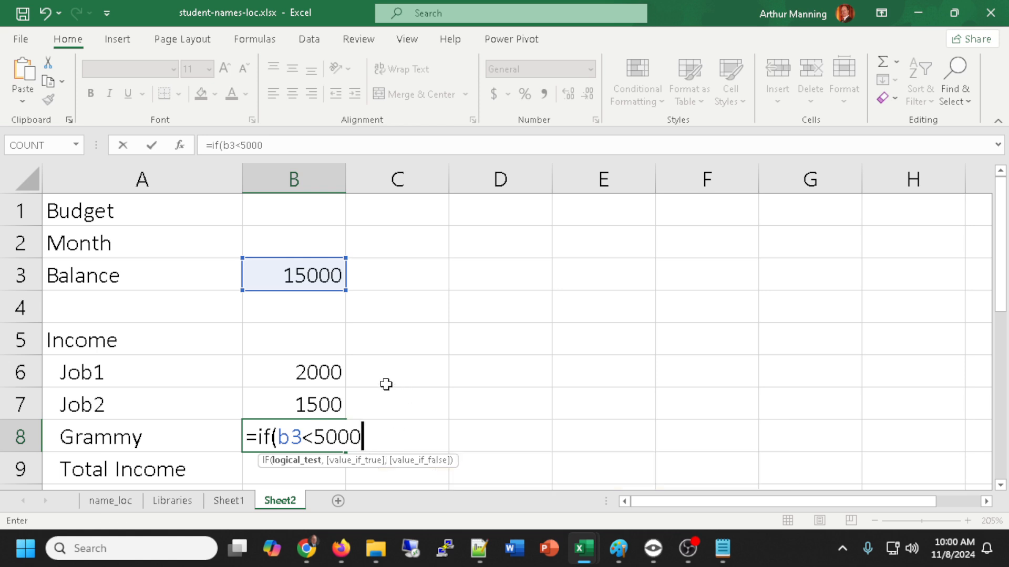
type(",")
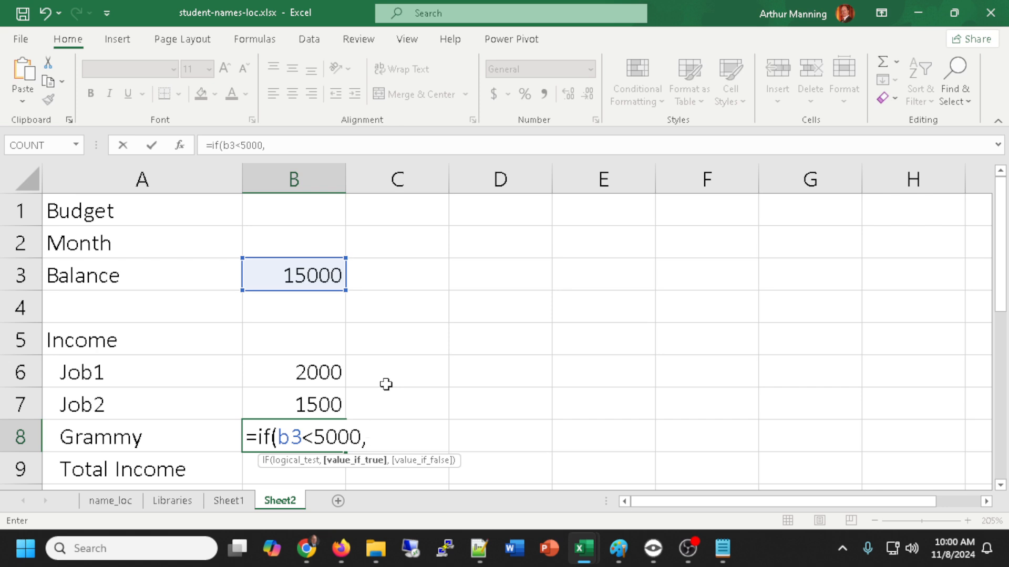
type("2000,")
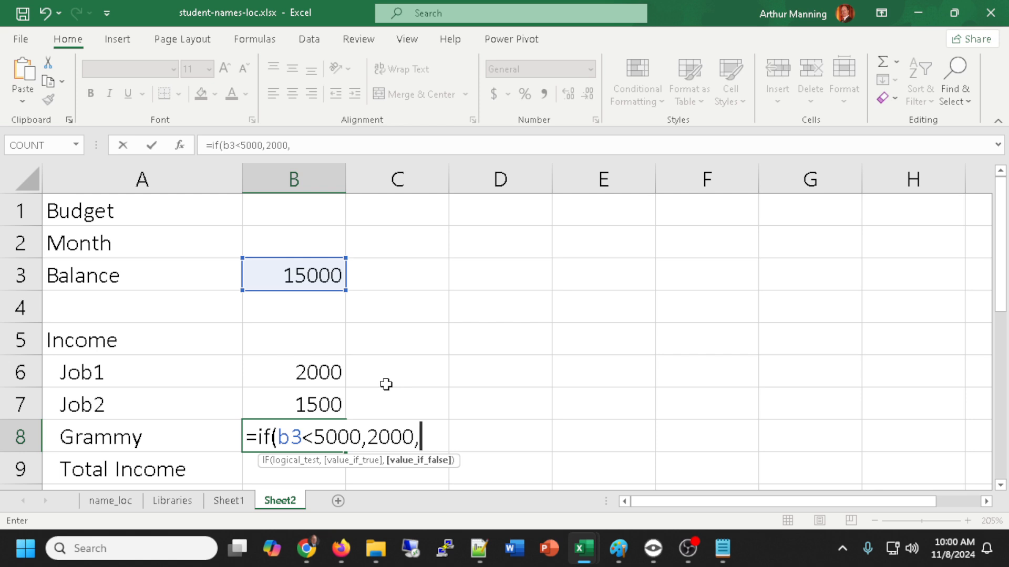
type("0)")
key("Return")
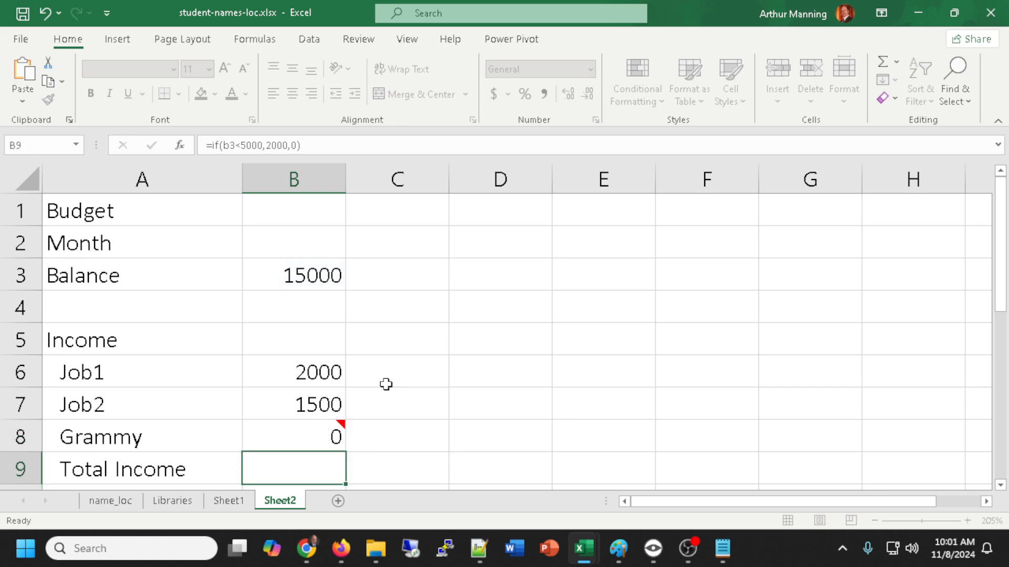
- Total the income amounts with =SUM(B6:B8) in the Total Income cell B9
scroll(431, 403, "down", 1)
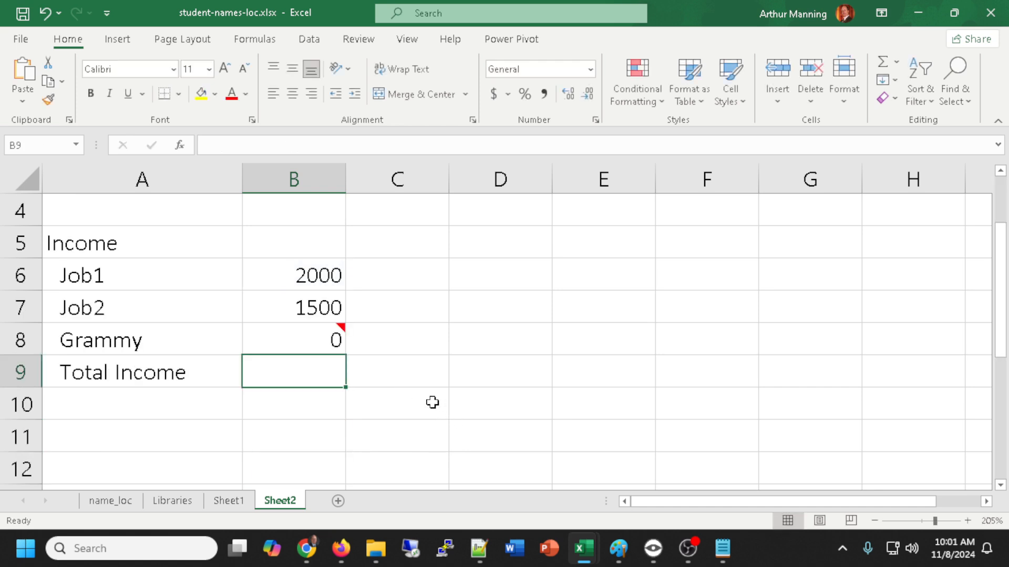
scroll(403, 381, "up", 1)
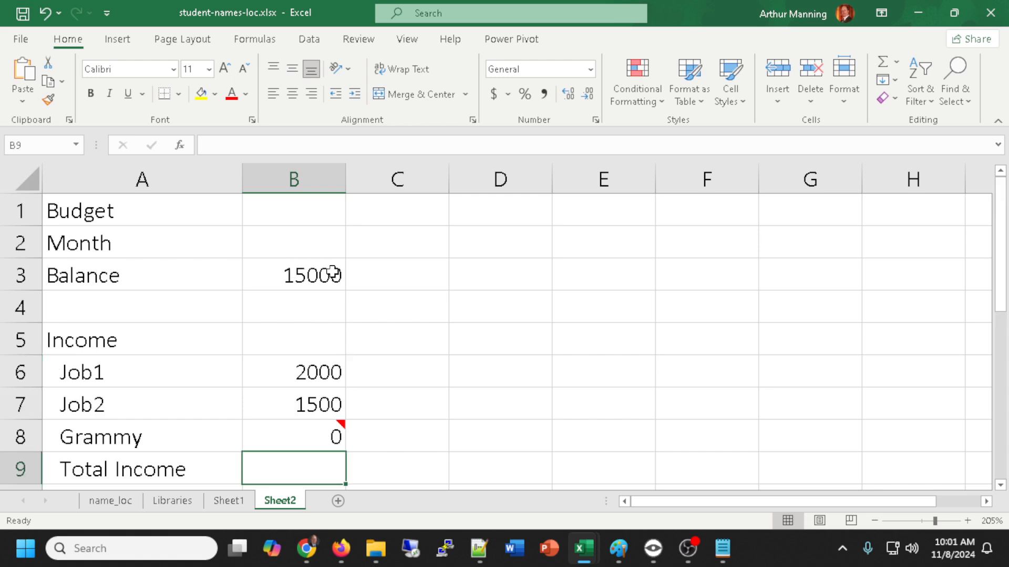
scroll(334, 274, "down", 1)
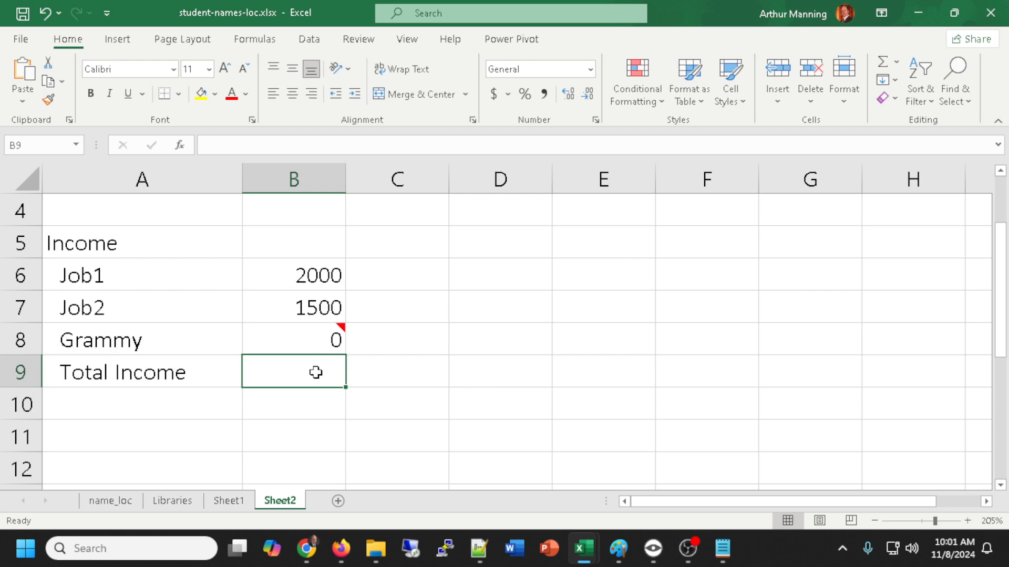
left_click(883, 65)
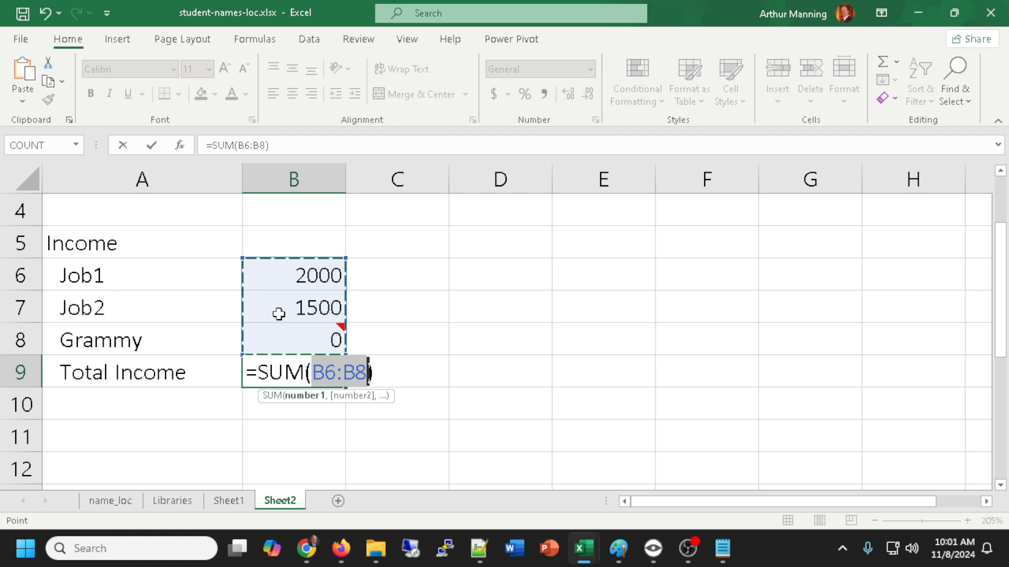
scroll(292, 218, "up", 1)
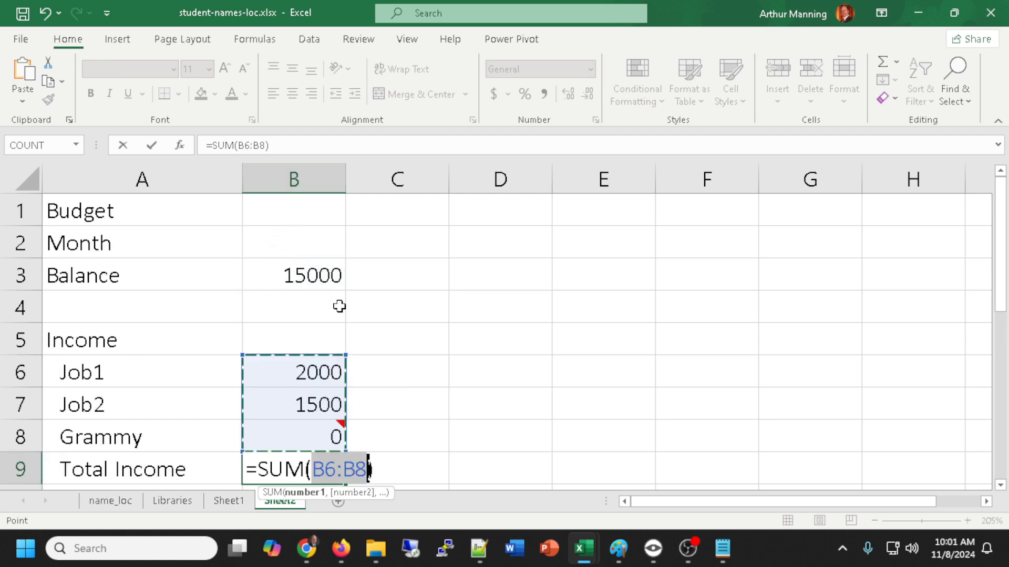
scroll(338, 304, "down", 1)
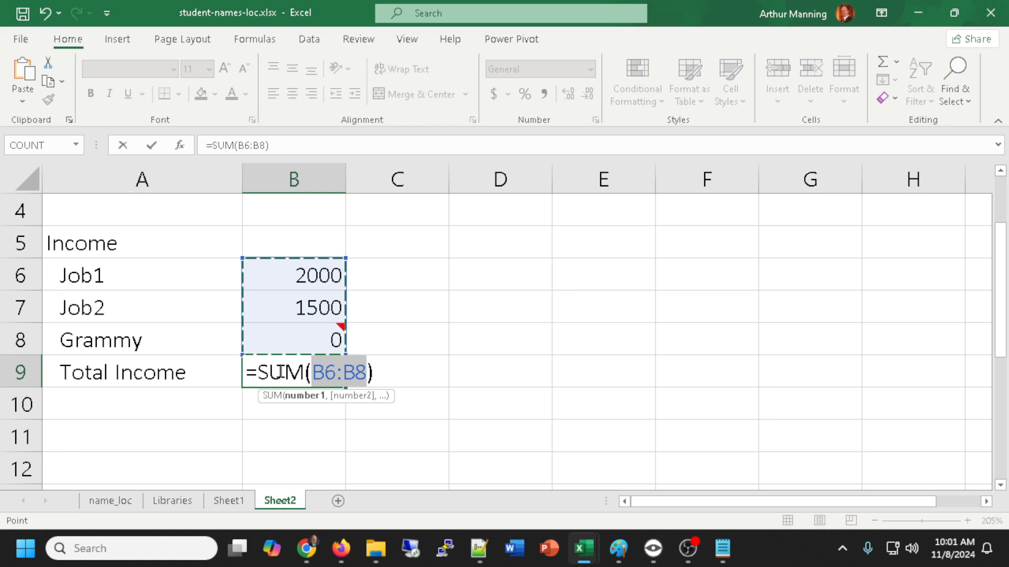
key("Return")
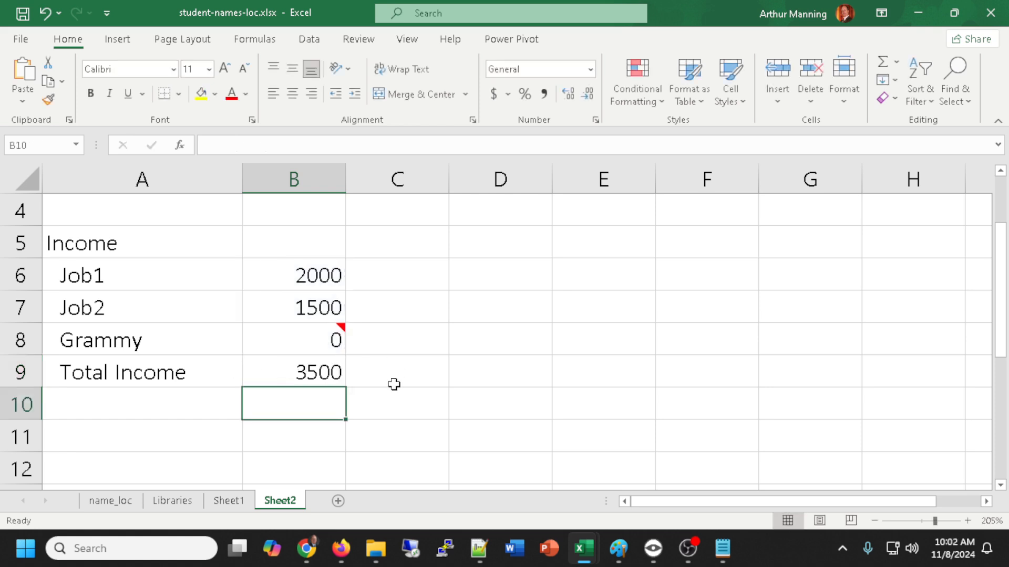
- Enter the heading Expenses in A11 and remove its indent
scroll(221, 381, "down", 2)
scroll(120, 309, "up", 1)
left_click(86, 350)
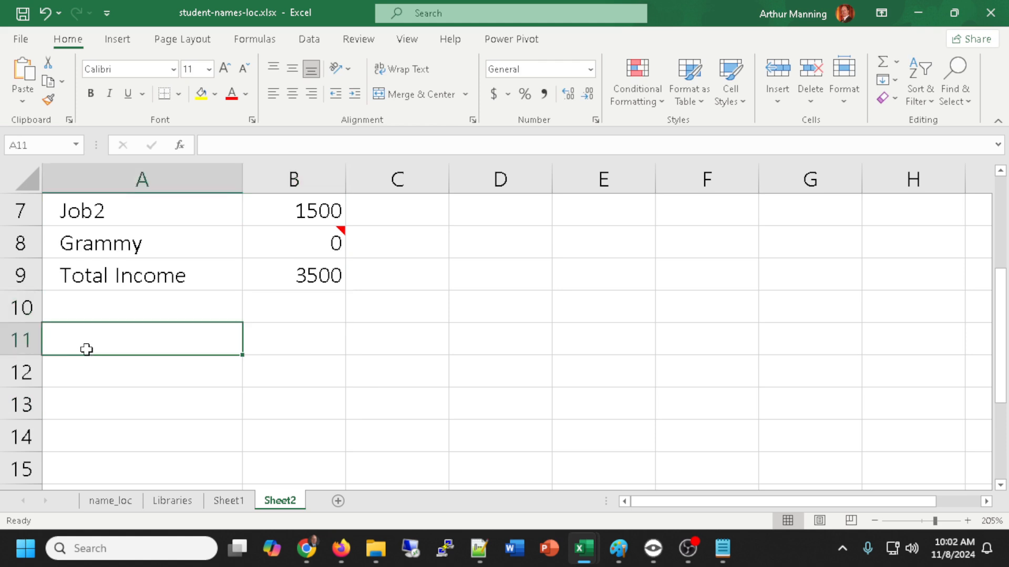
type("e")
key("BackSpace")
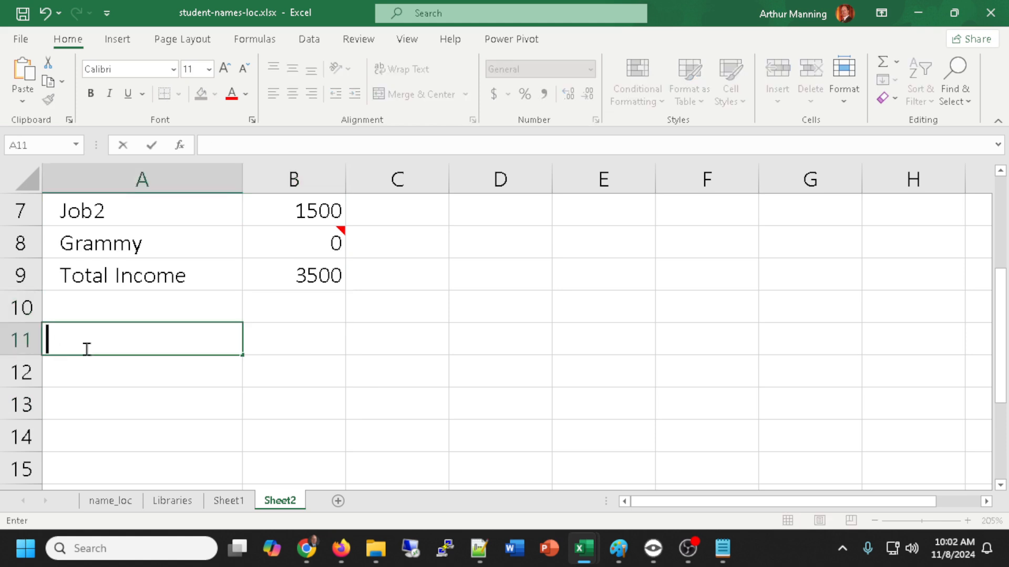
type("Expenses")
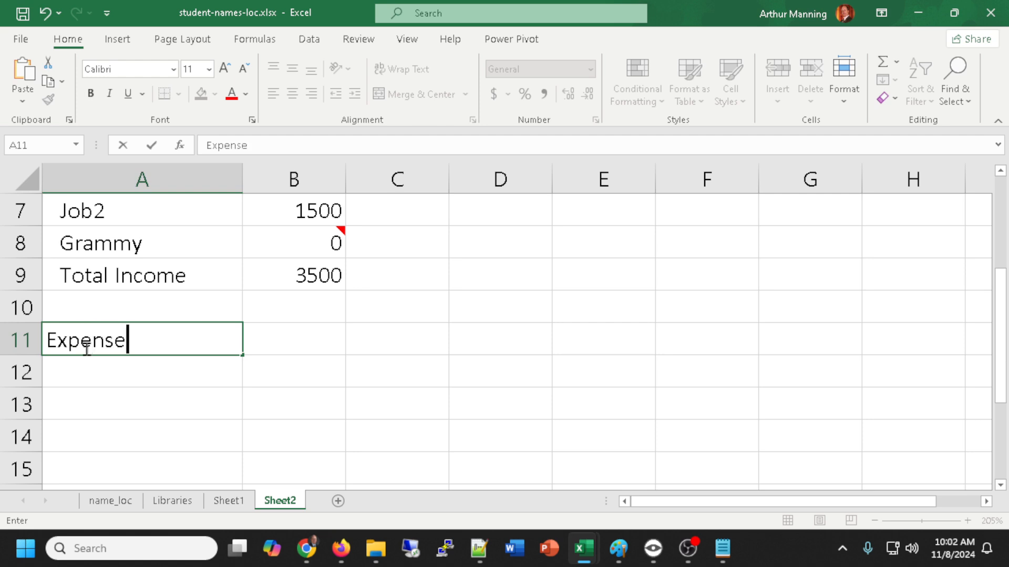
key("Return")
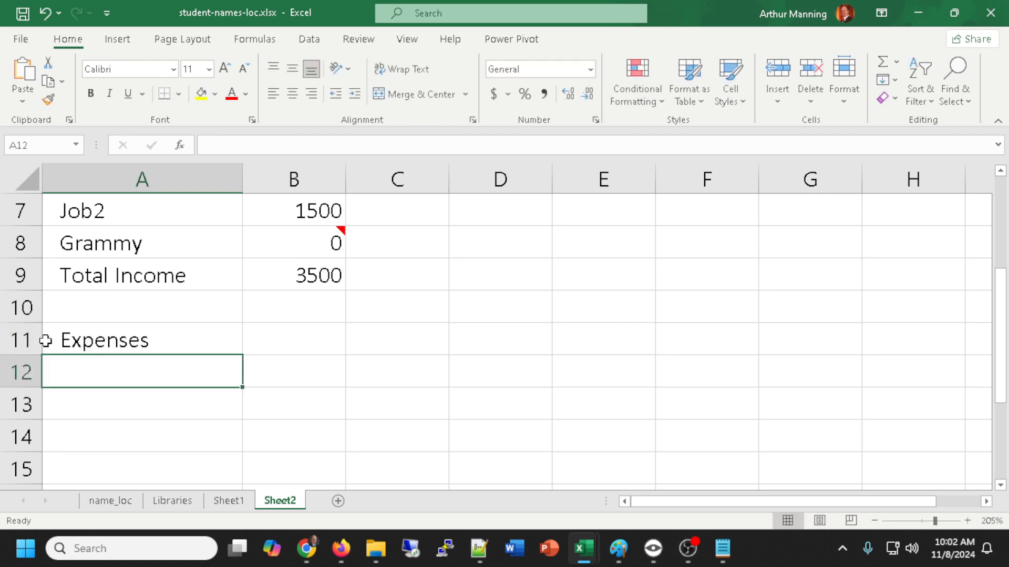
left_click(116, 344)
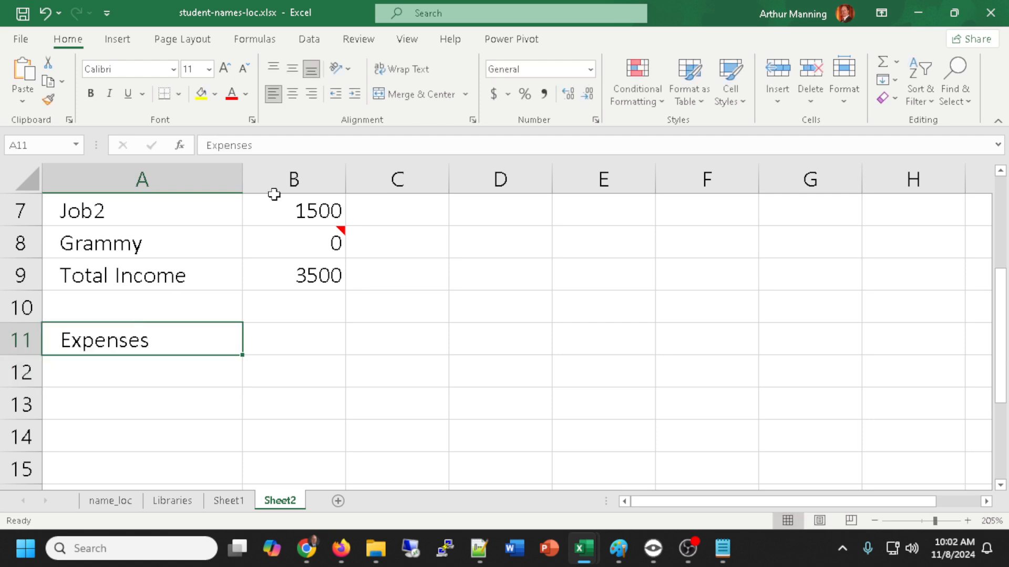
left_click(335, 94)
- Add an indented Housing expense in A12 with the amount 800 in B12
left_click(139, 363)
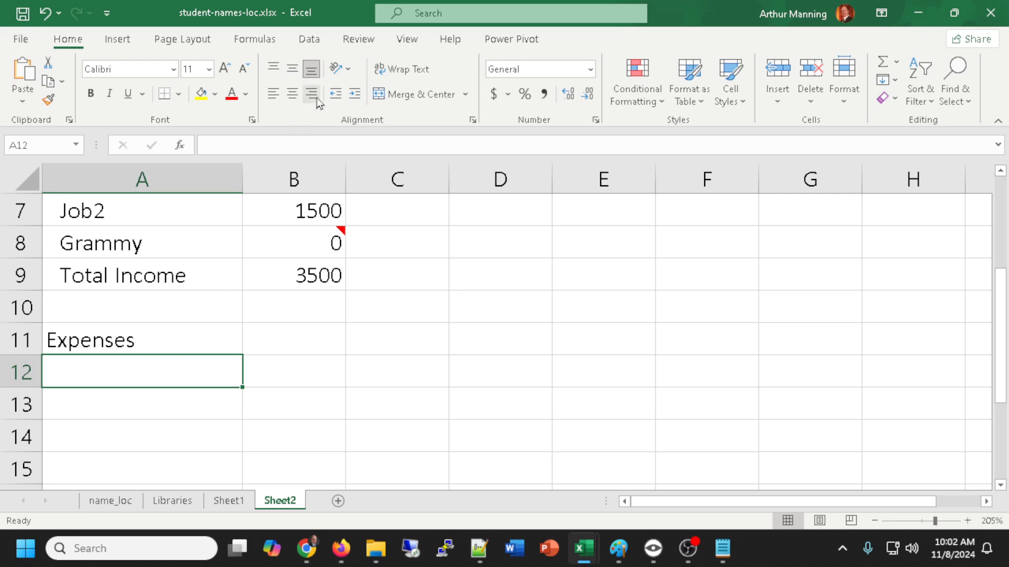
left_click(272, 94)
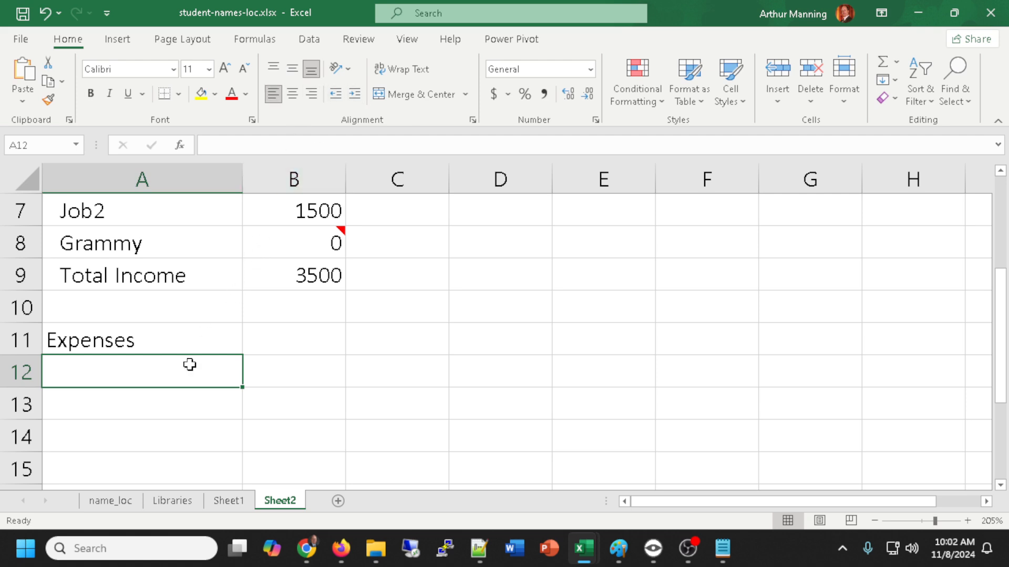
type("M")
key("BackSpace")
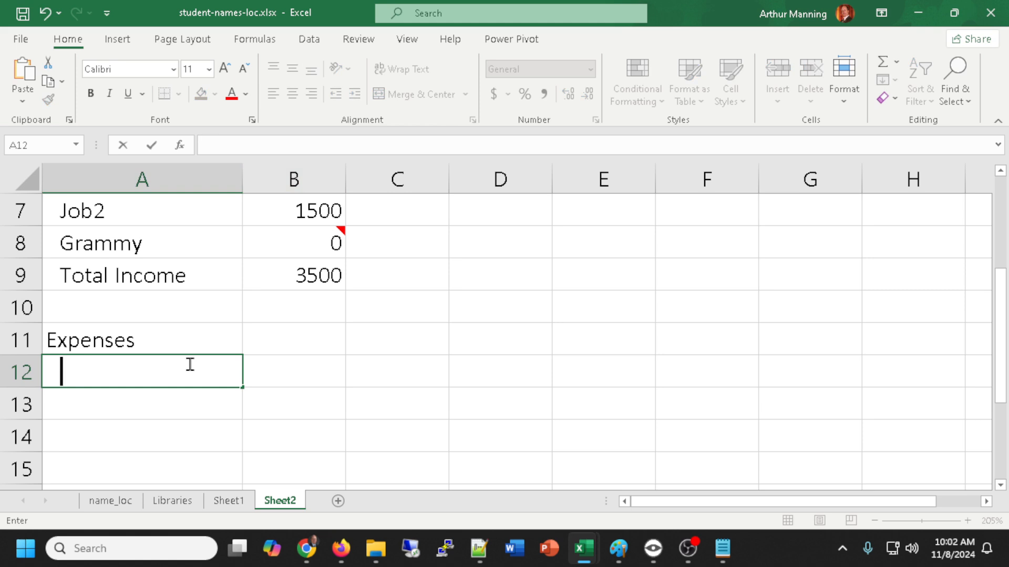
type("Housing")
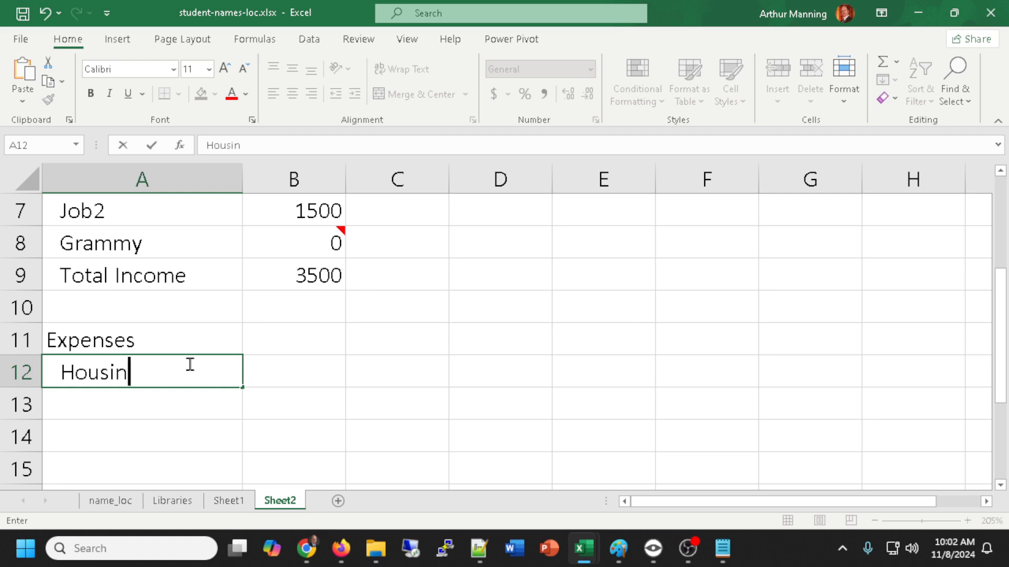
key("Tab")
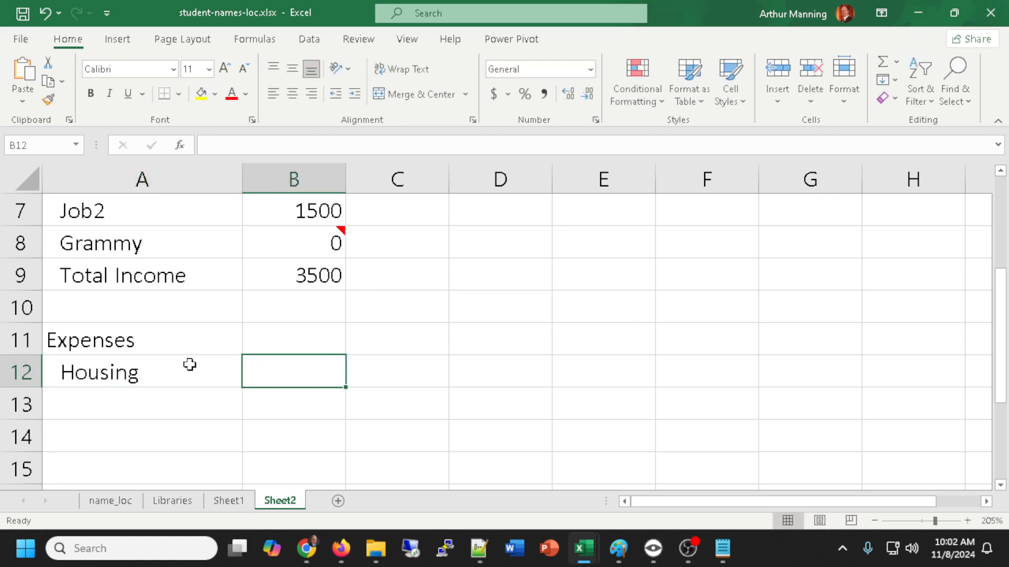
type("800")
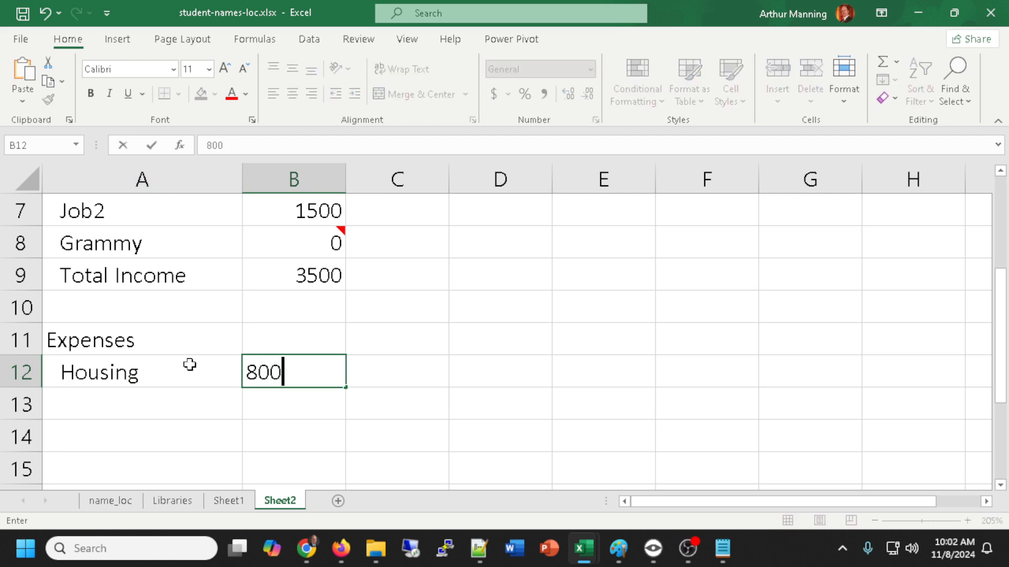
key("Return")
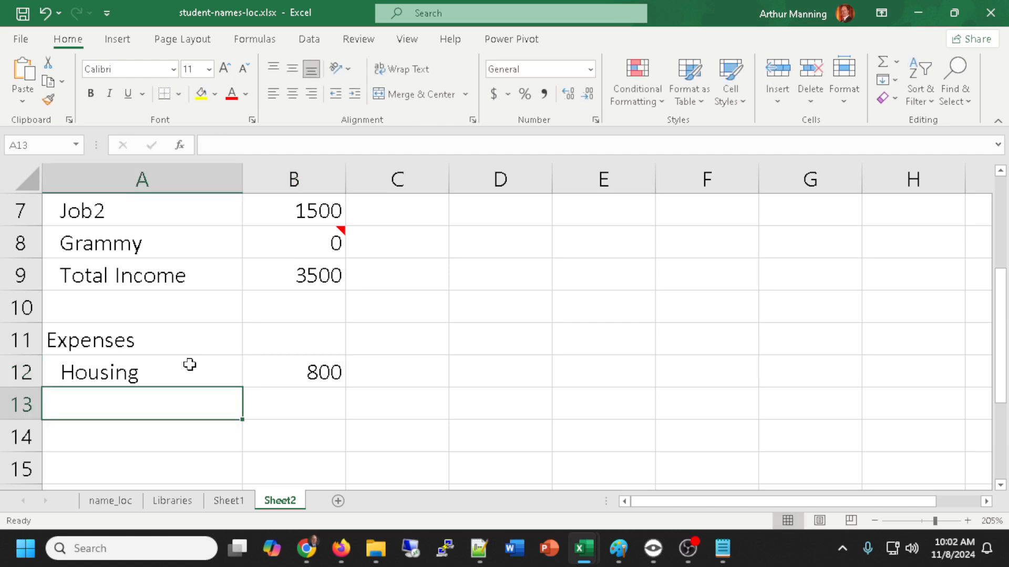
- Add a Food expense in A13 with the amount 500 in B13
type("H")
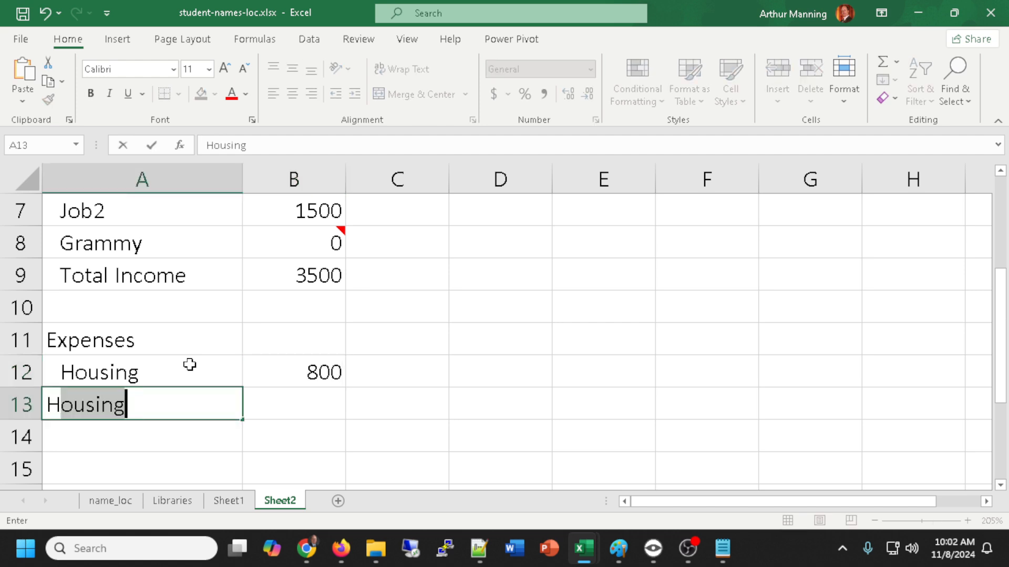
key("BackSpace")
key("BackSpace")
type("Food")
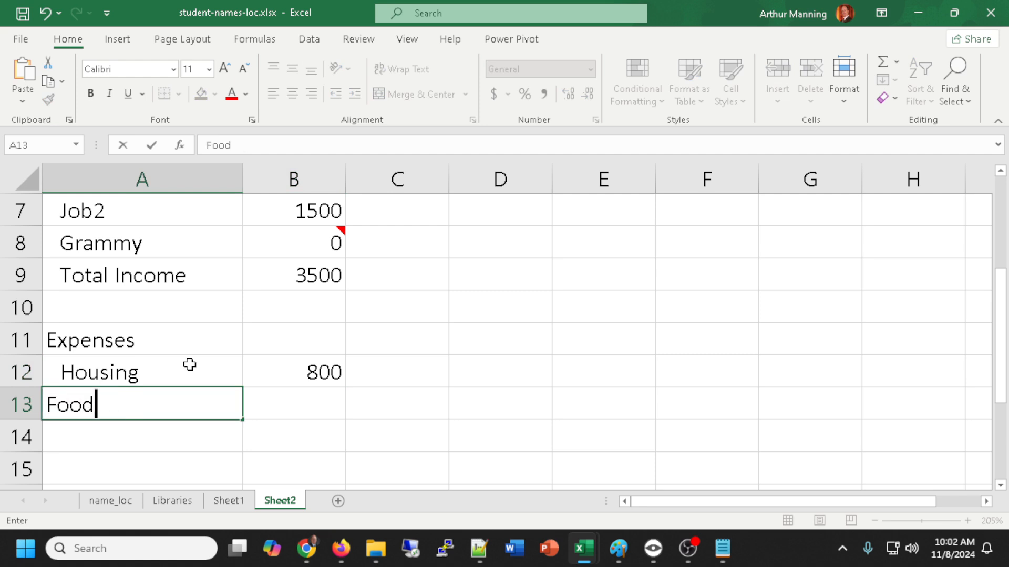
key("Tab")
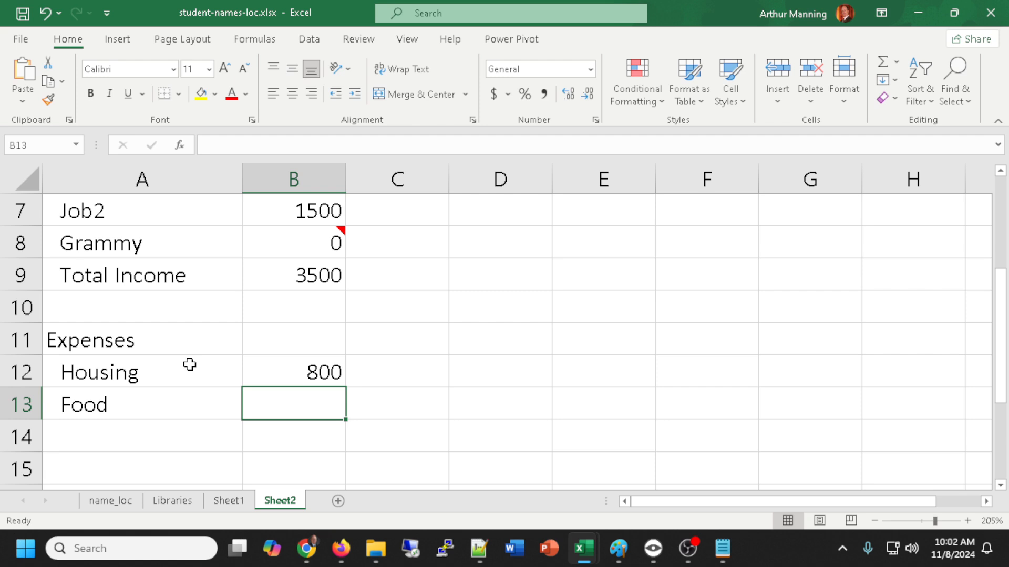
type("500")
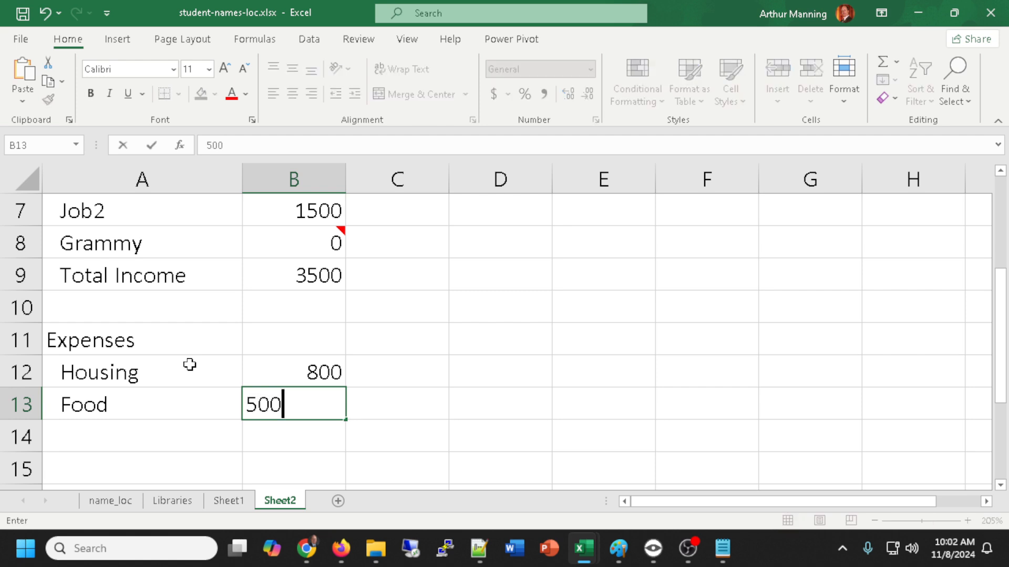
key("Return")
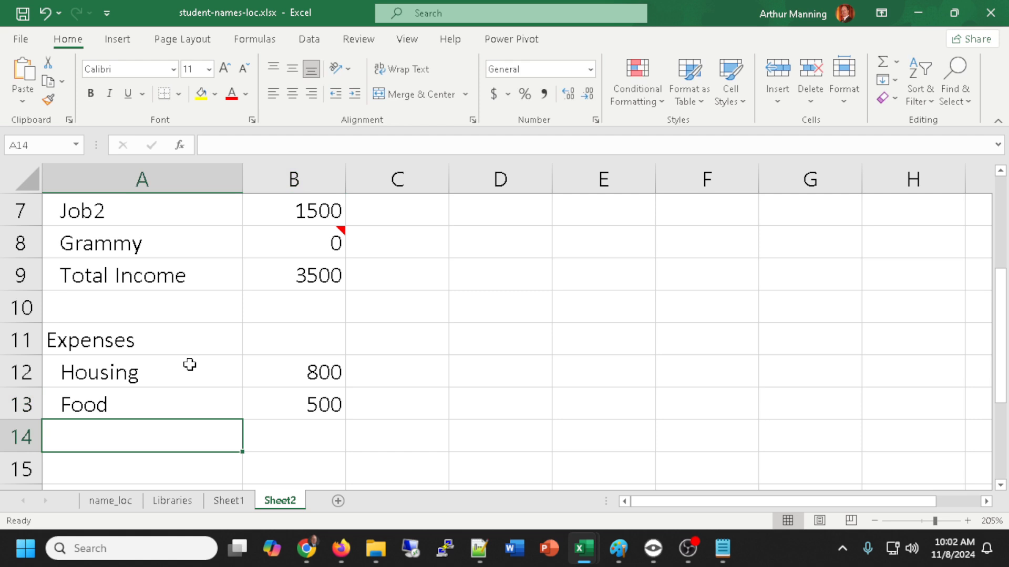
- Add a Clothing expense in A14 with the amount 200 in B14
type("Clogh")
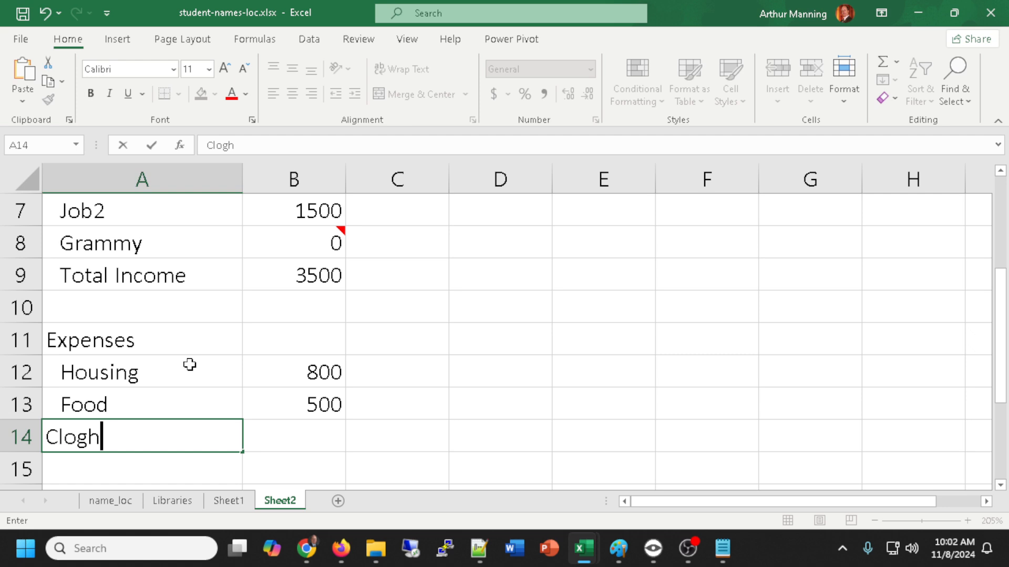
key("BackSpace")
key("BackSpace")
type("thing")
key("Tab")
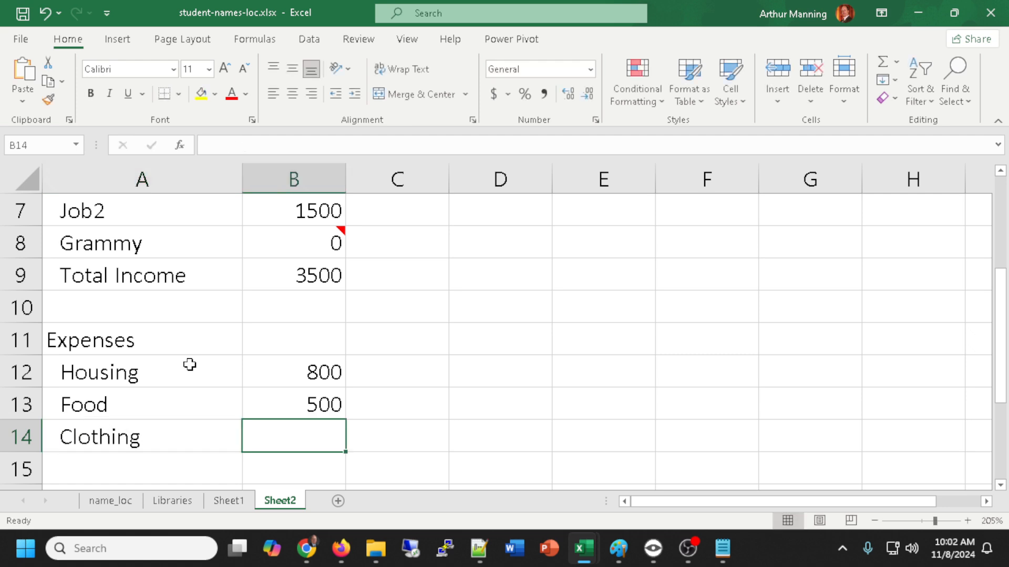
type("200")
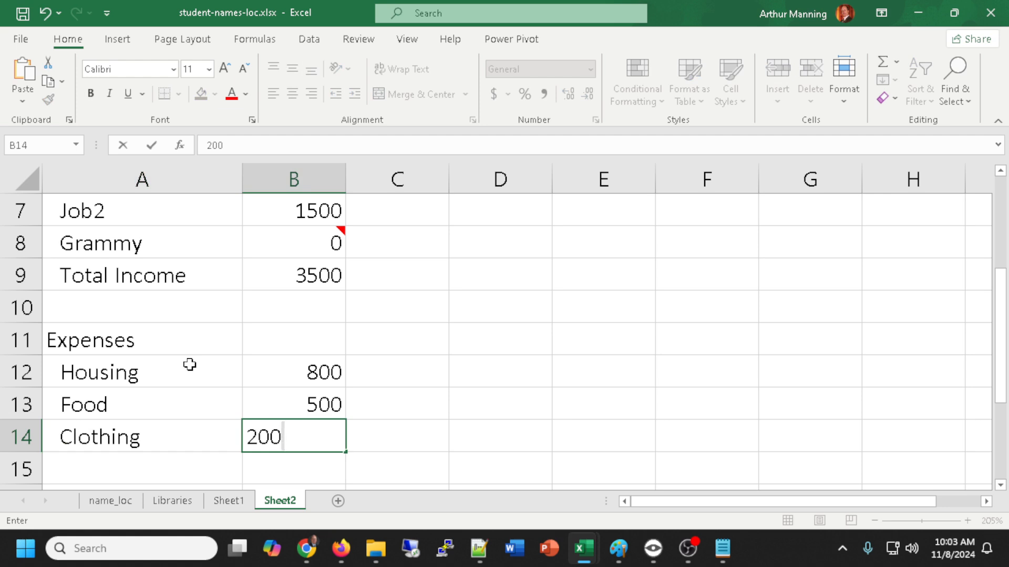
key("Return")
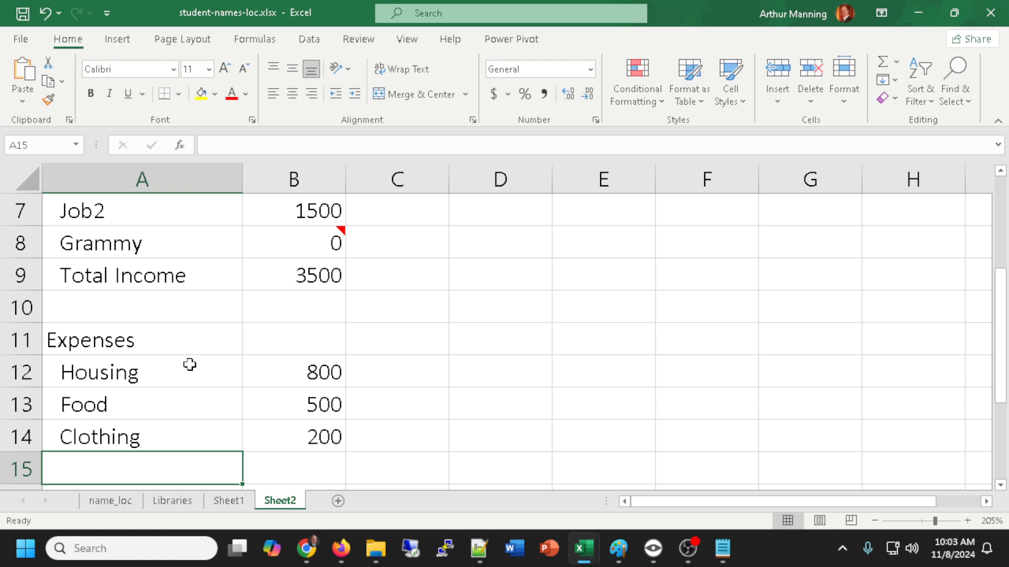
- Add a Utilities expense in A15 with the amount 200 in B15
type("Uti")
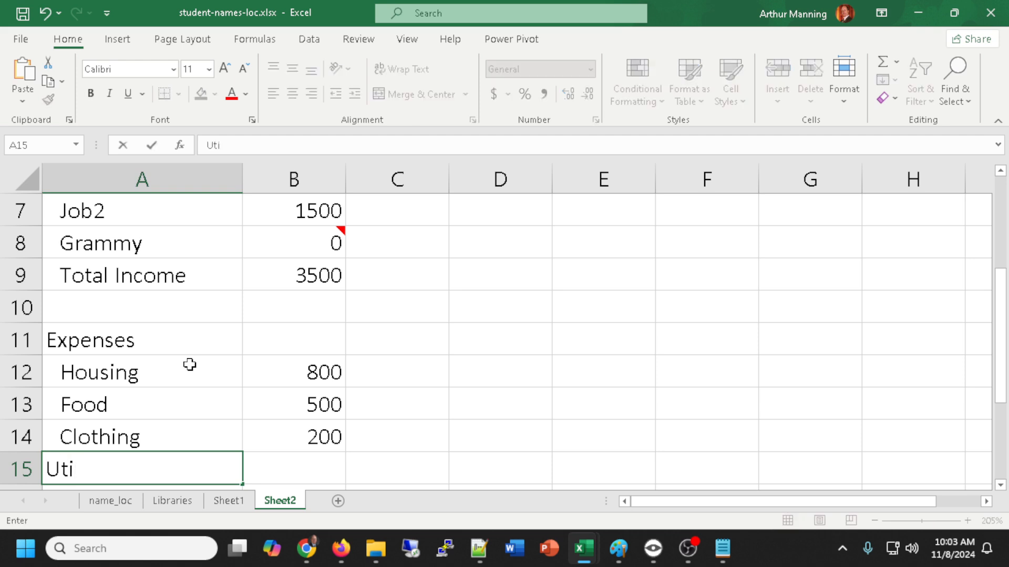
type("lities")
key("Tab")
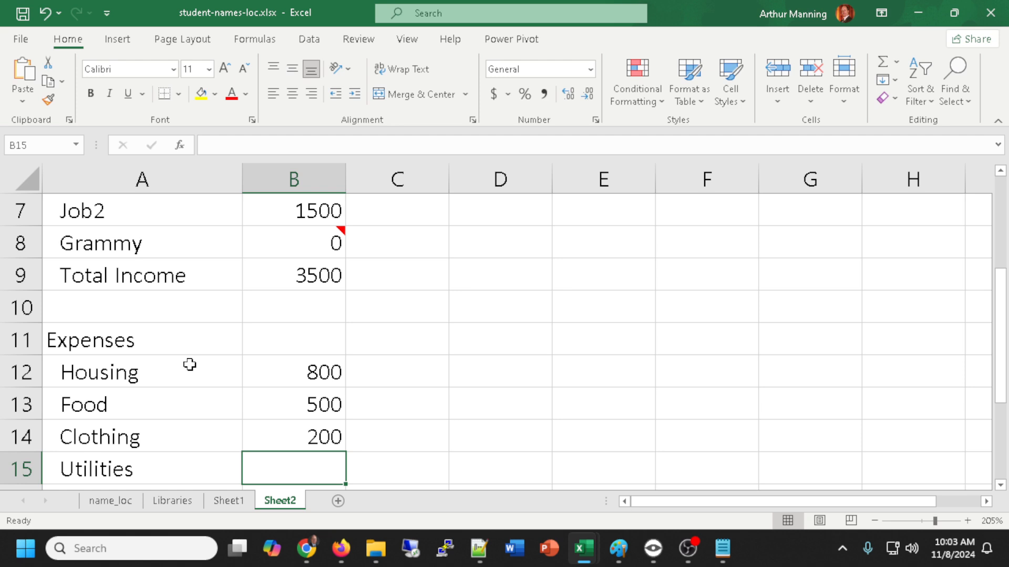
type("200")
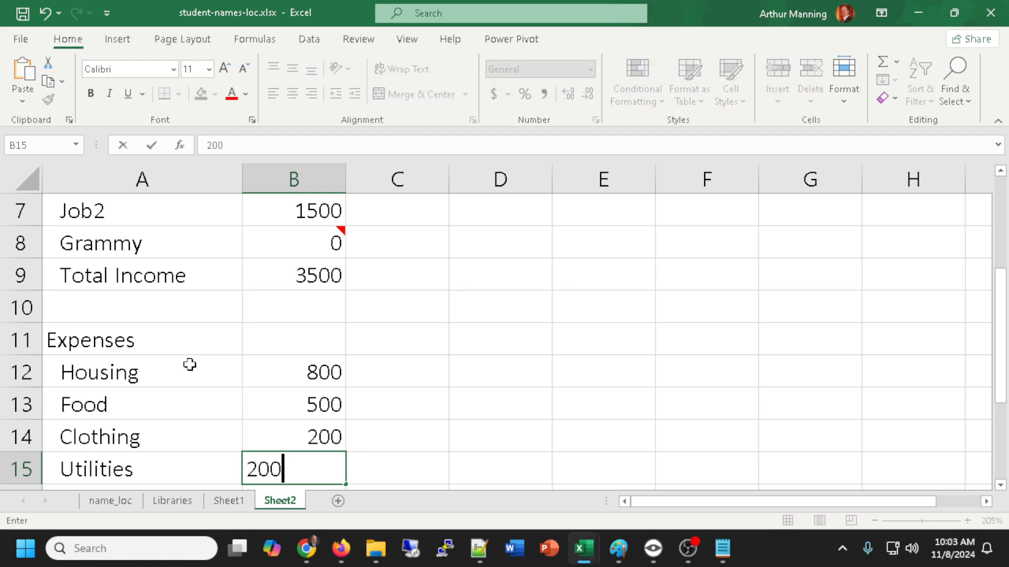
key("Return")
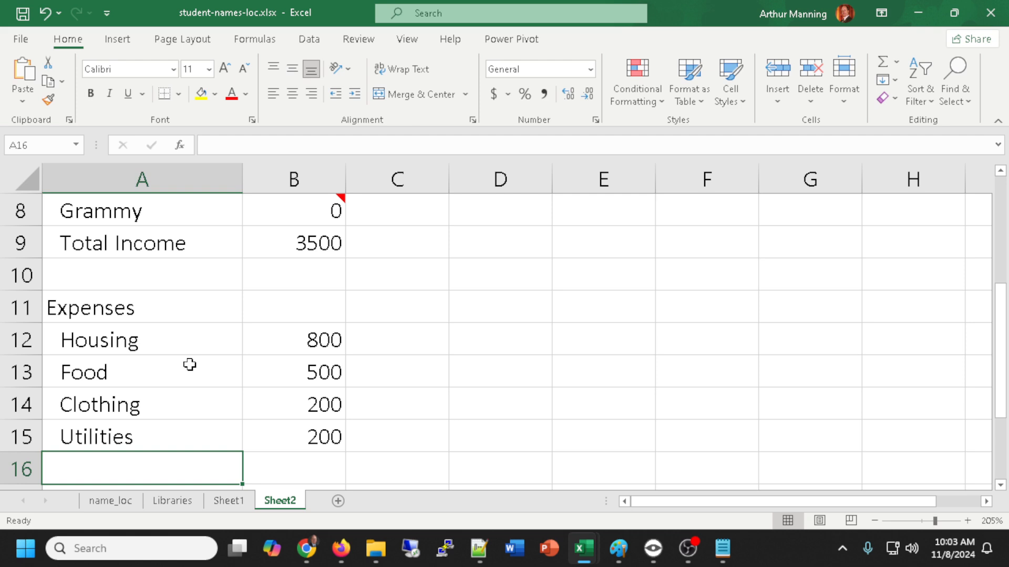
- Add an Automotive expense in A16 with the amount 200 in B16
type("Au")
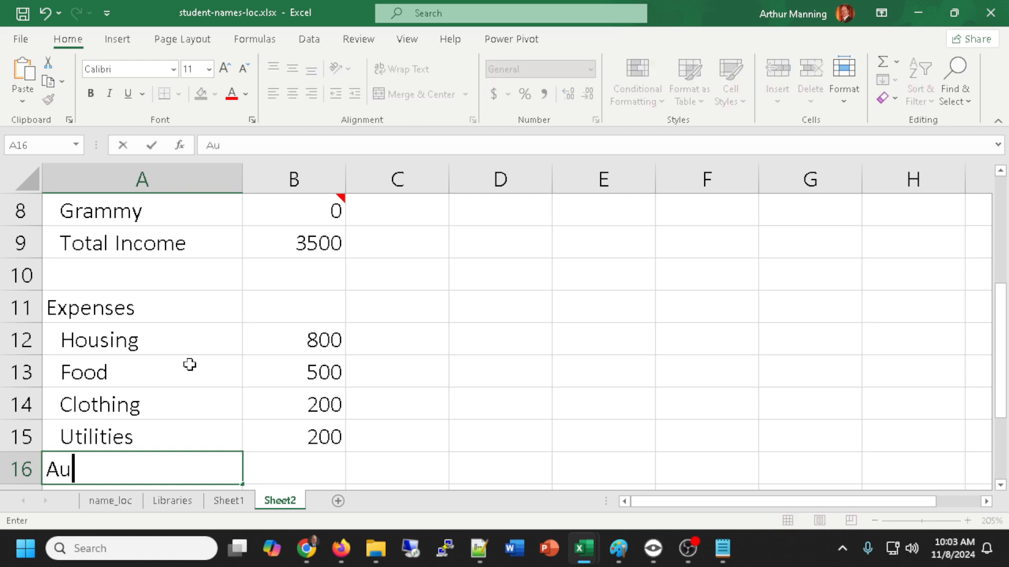
type("tomotiec")
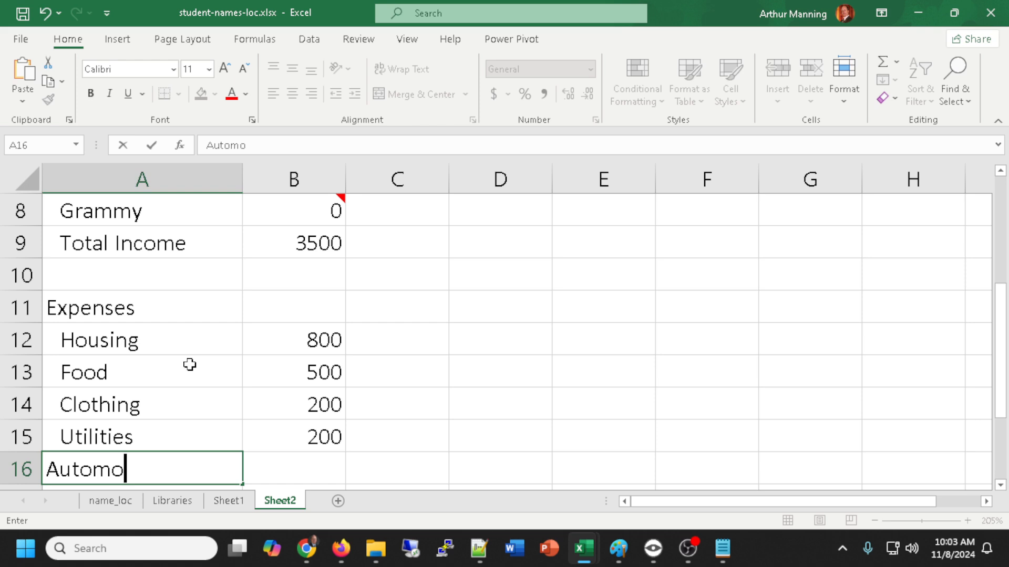
key("BackSpace")
key("BackSpace")
type("ce")
key("BackSpace")
key("BackSpace")
type("ve")
key("Tab")
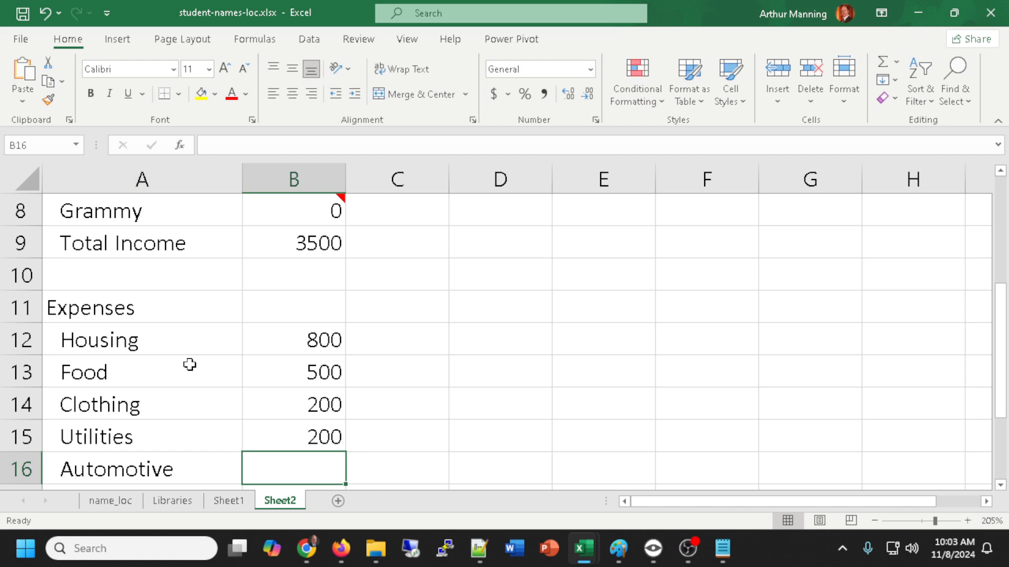
type("200")
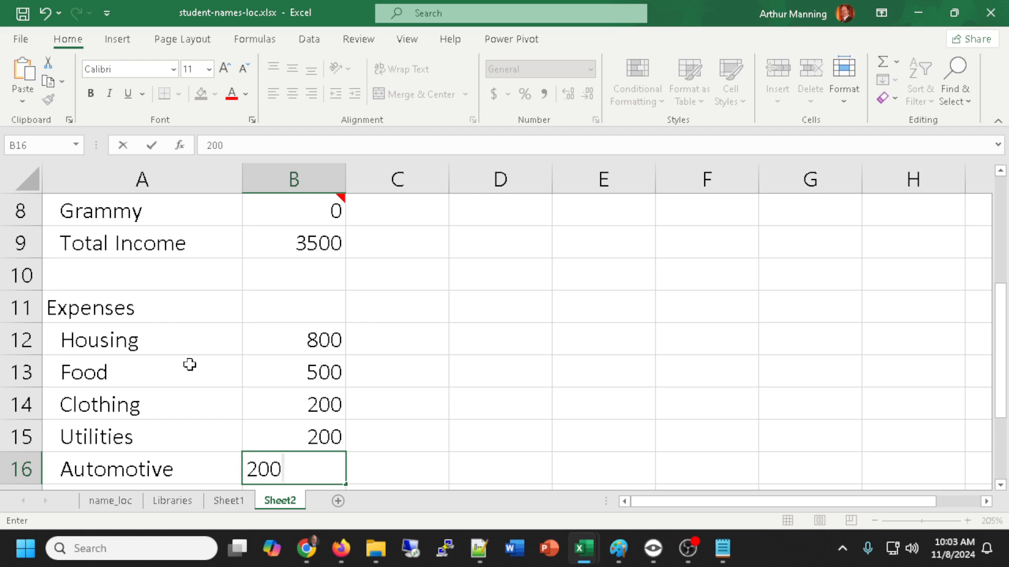
key("Return")
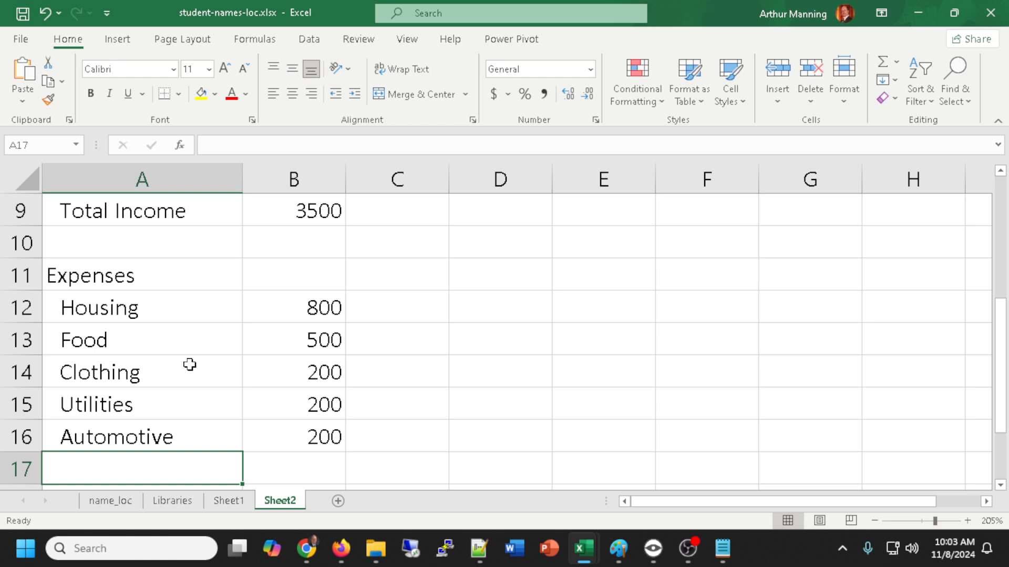
- Enter the expense label Church in A17, leaving its amount cell empty
type("Ch")
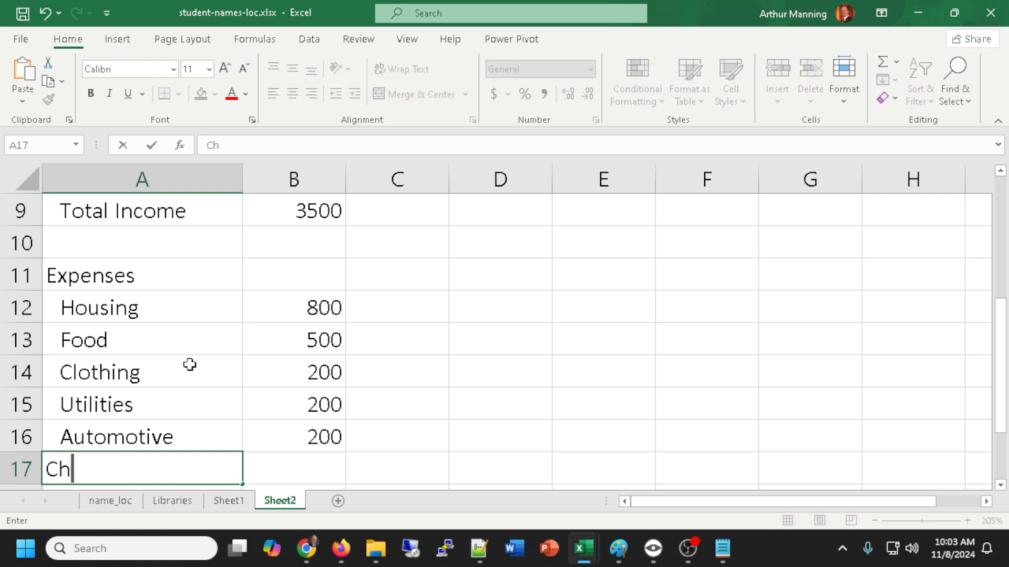
type("urch")
key("Tab")
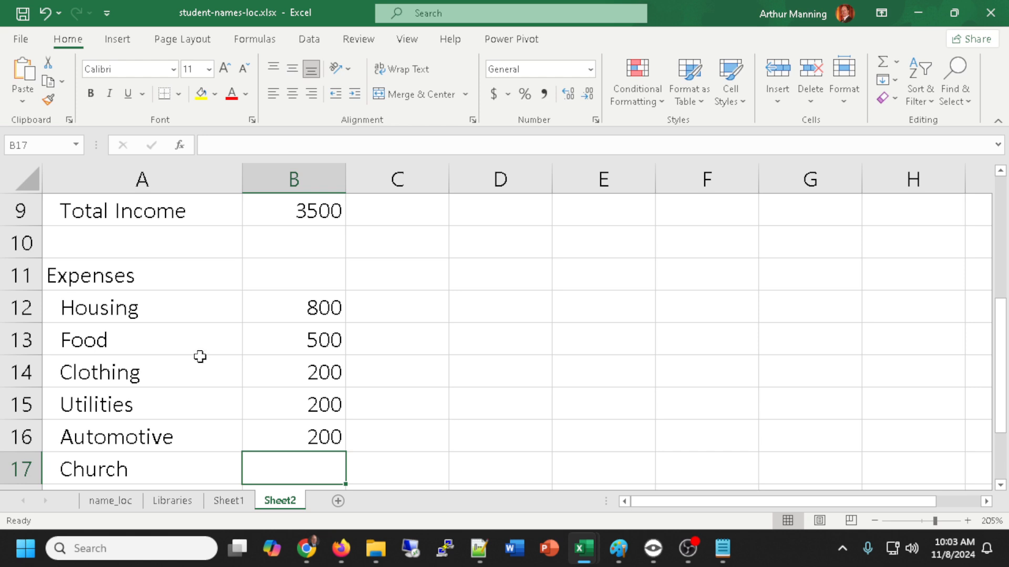
- Enter the heading Assumptions in A21, below the expenses list
scroll(200, 356, "down", 2)
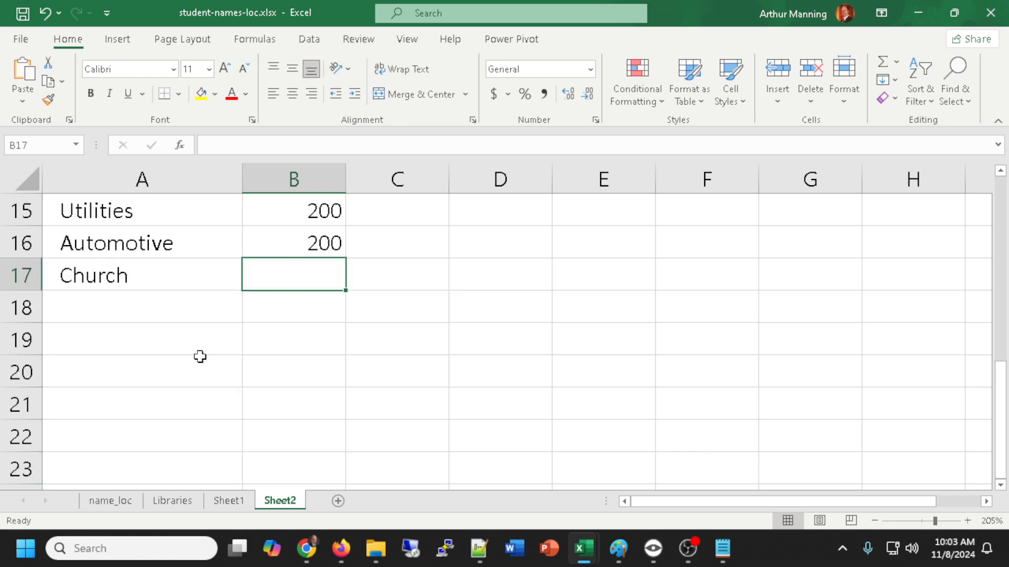
left_click(74, 411)
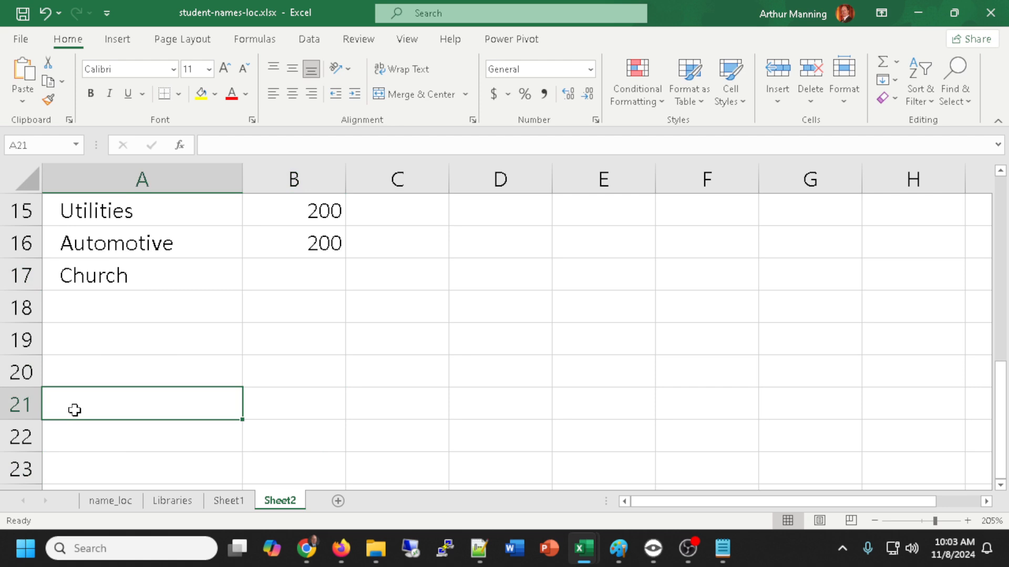
type("Assumptions")
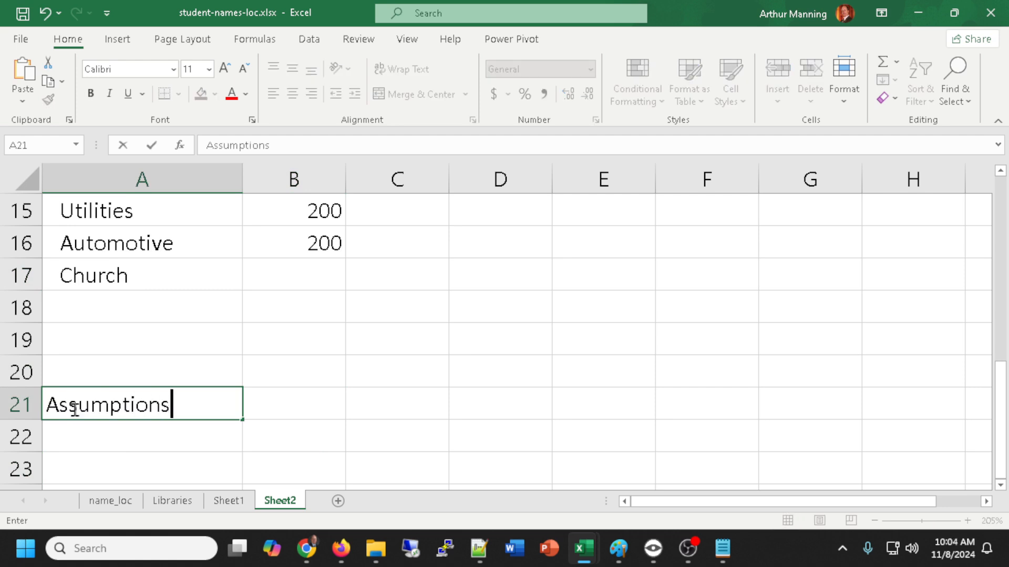
key("Return")
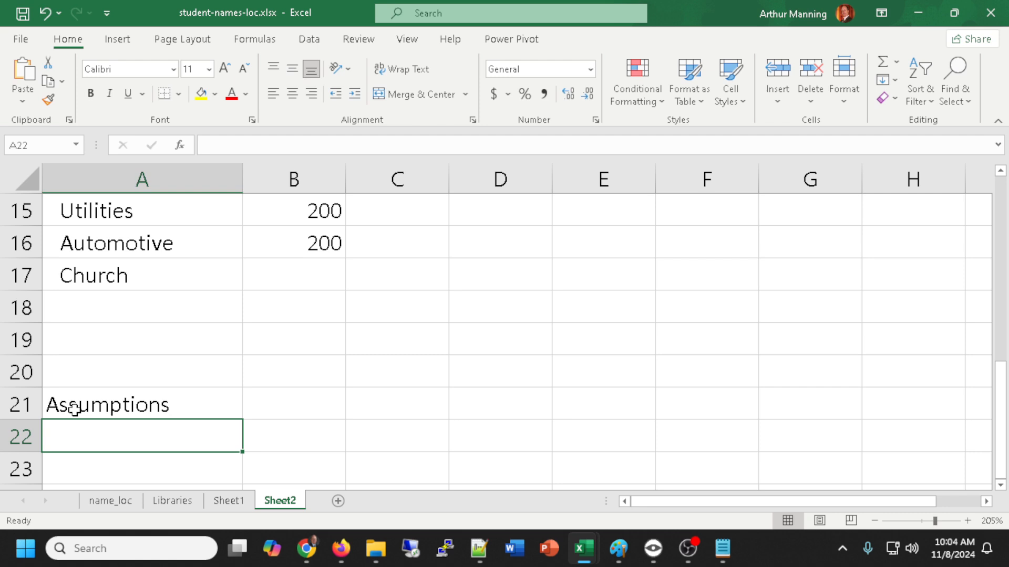
- Add a Spirituality assumption in A22 with the rate 12% in B22
type("Spri")
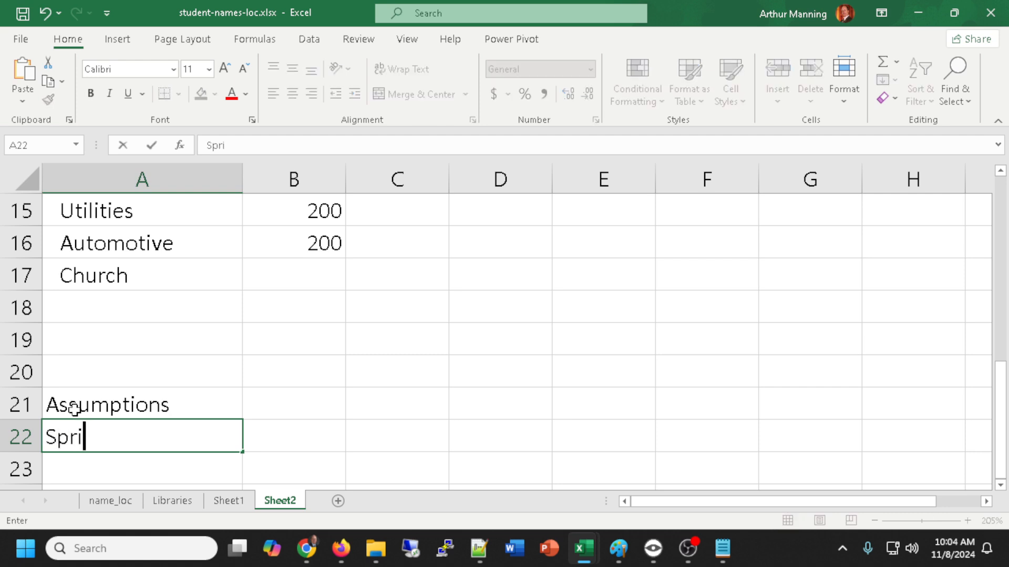
key("BackSpace")
key("BackSpace")
type("iritua")
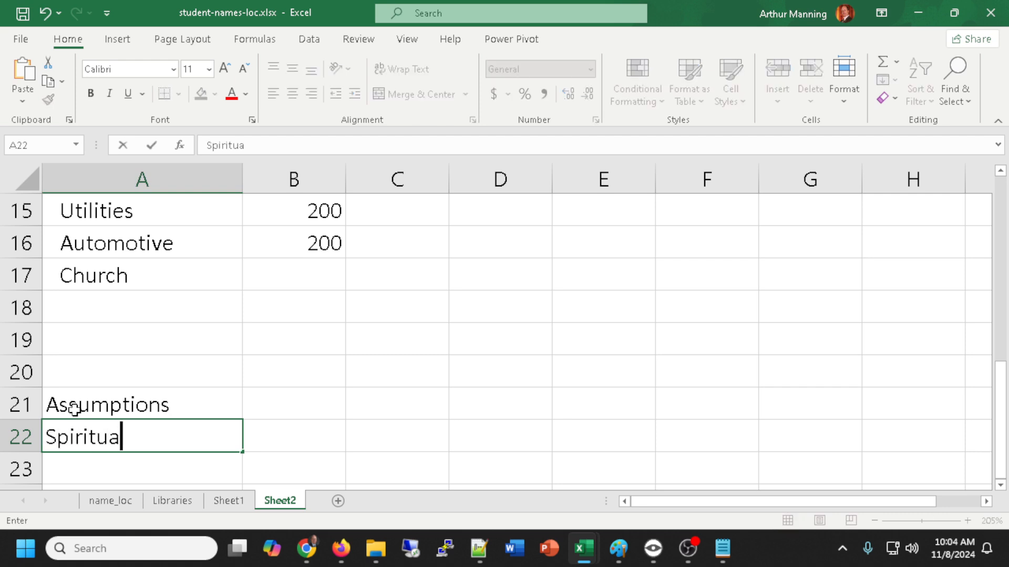
type("lity")
key("Tab")
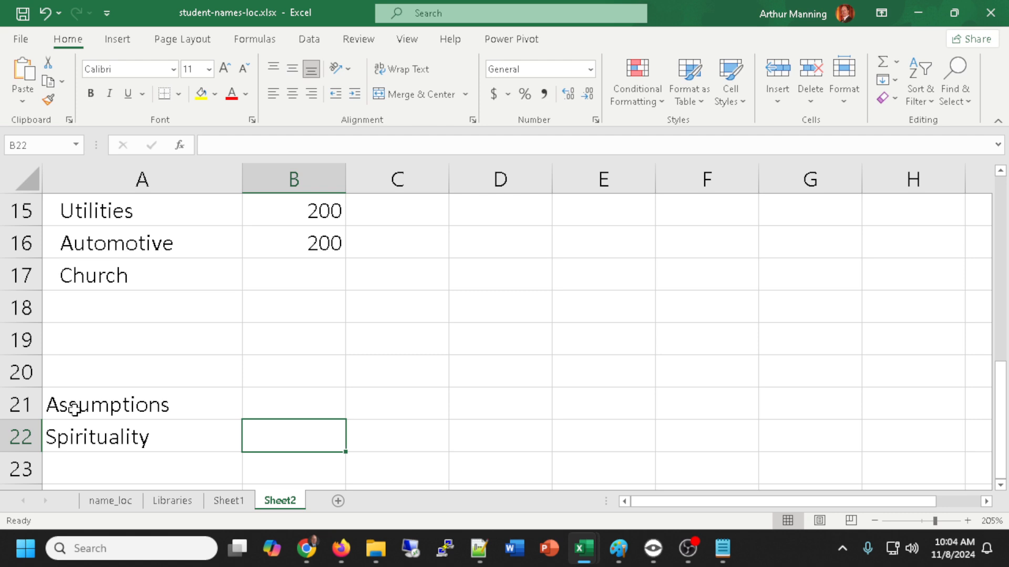
type("1")
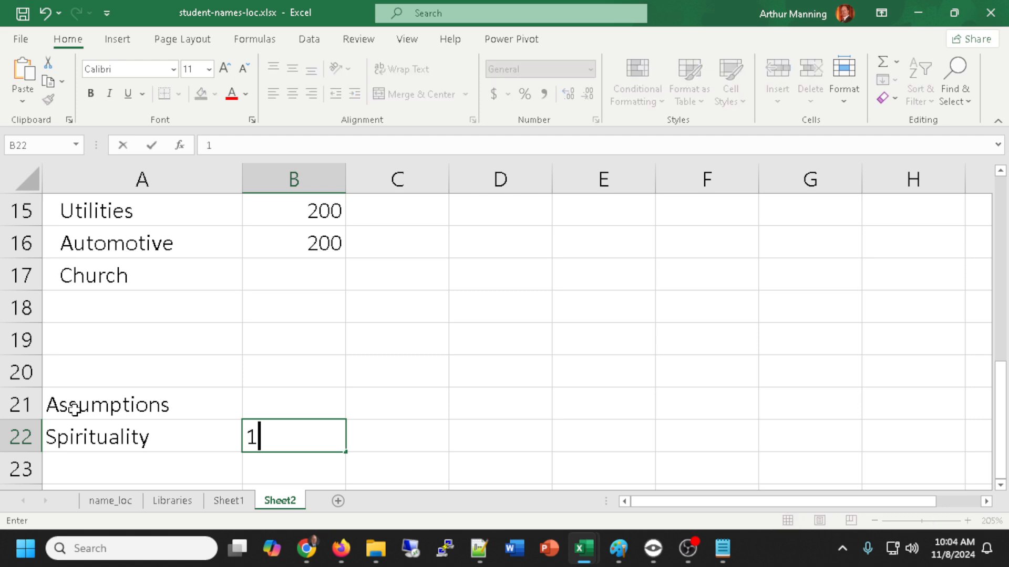
type("2%")
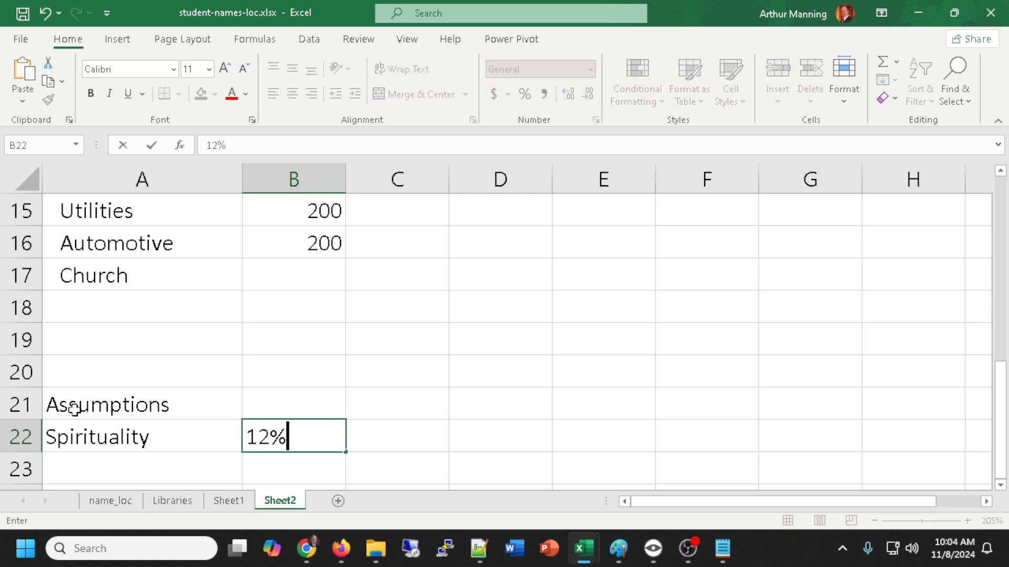
key("Return")
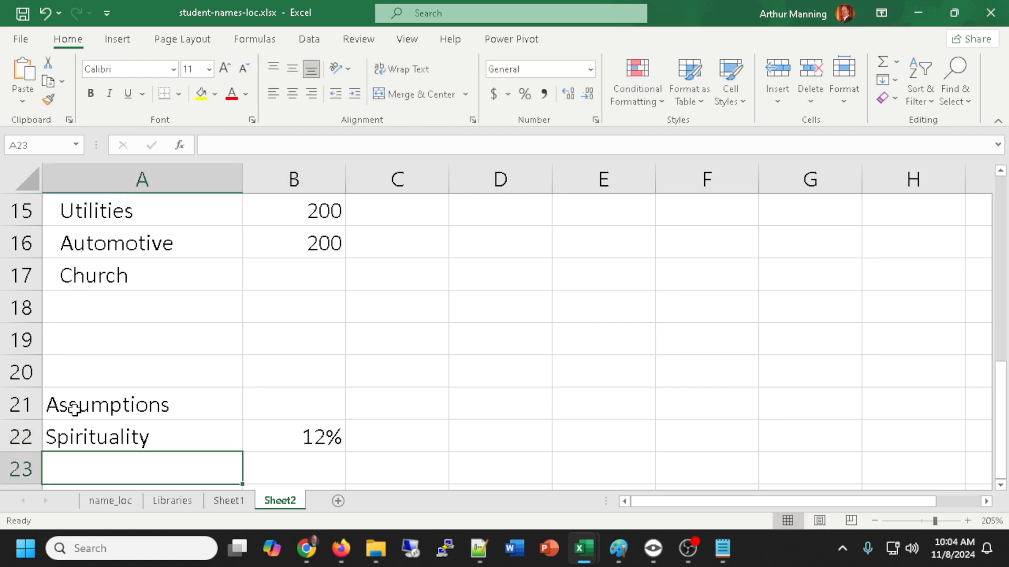
- Calculate the Church expense in B17 as Total Income times the Spirituality rate, with an absolute rate reference: =B9*$B$22
left_click(304, 279)
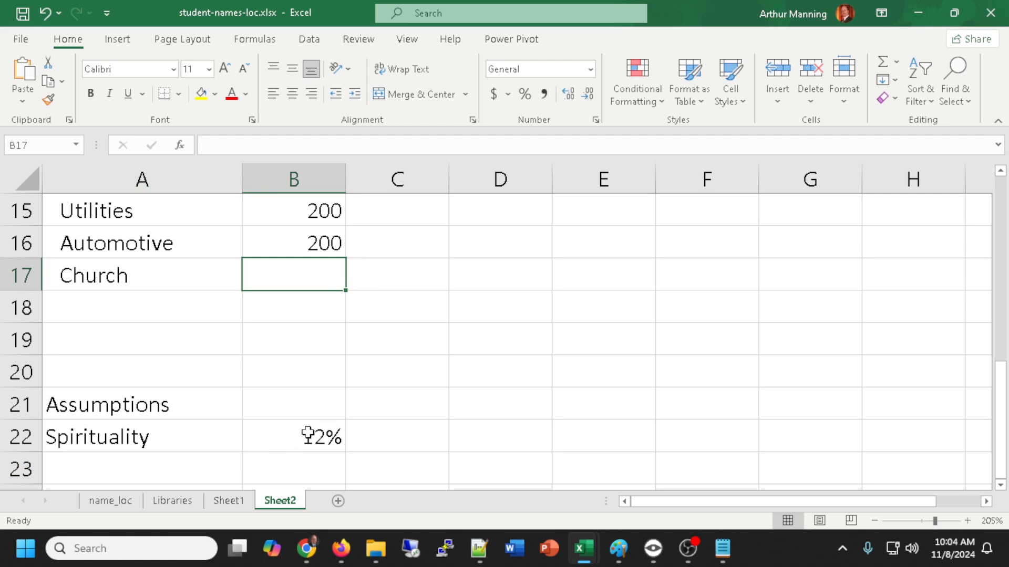
scroll(354, 415, "up", 3)
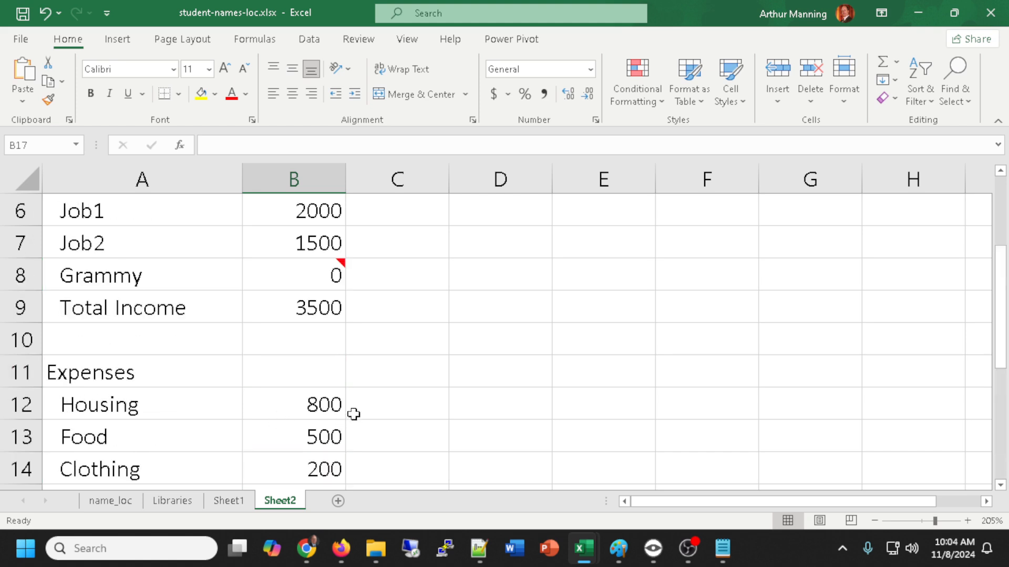
scroll(354, 415, "up", 1)
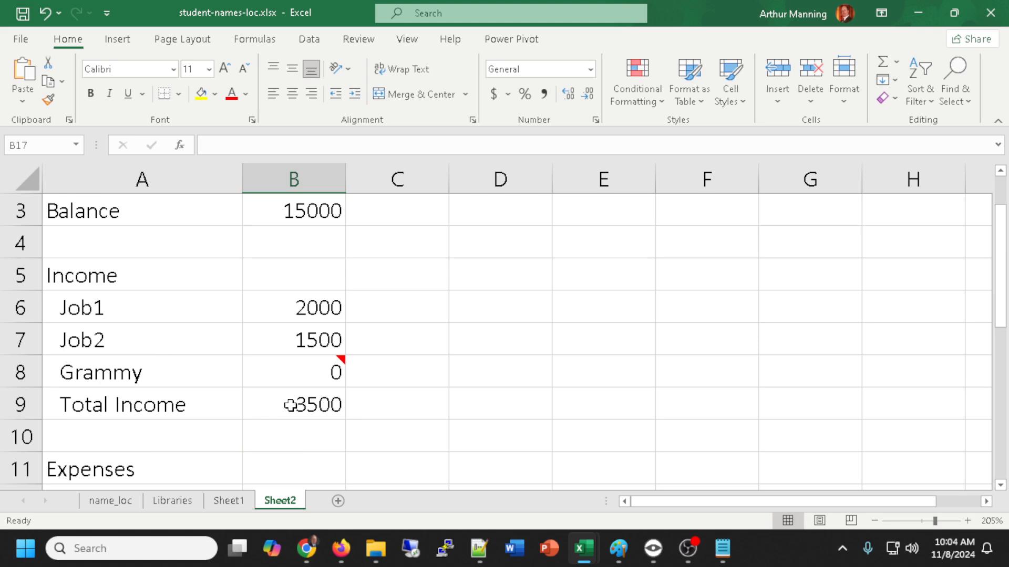
scroll(357, 303, "down", 2)
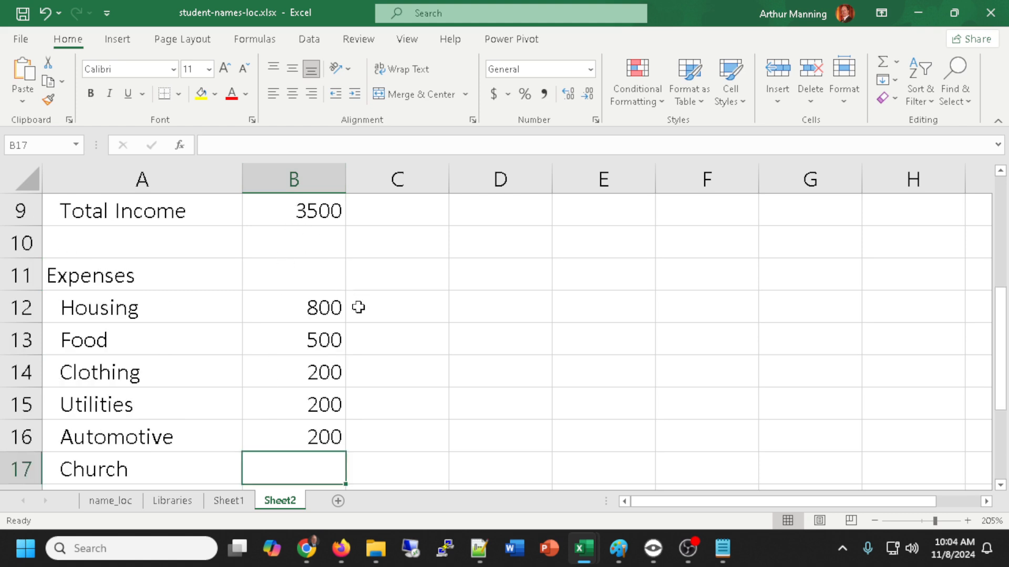
scroll(360, 302, "up", 2)
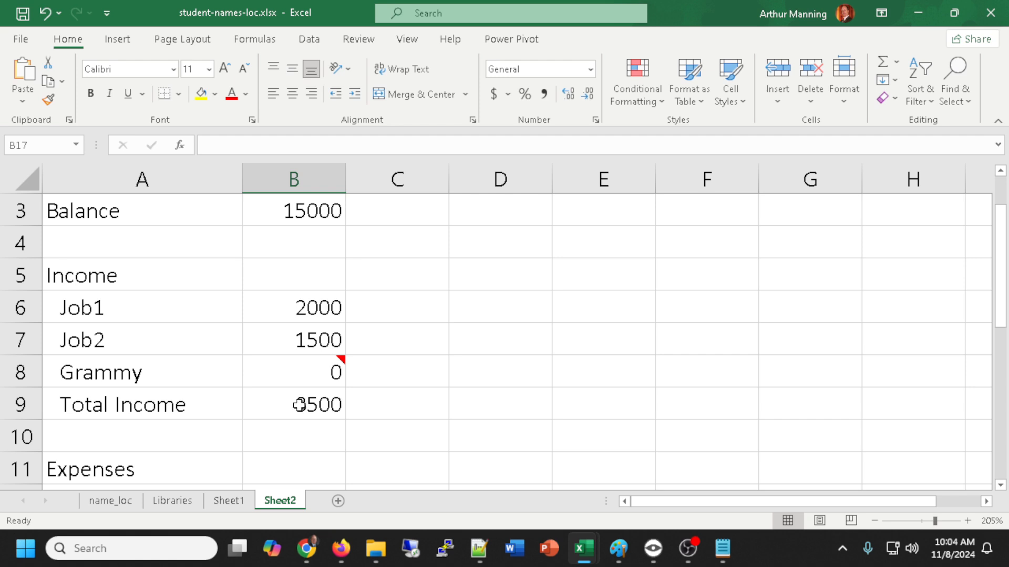
scroll(301, 410, "down", 3)
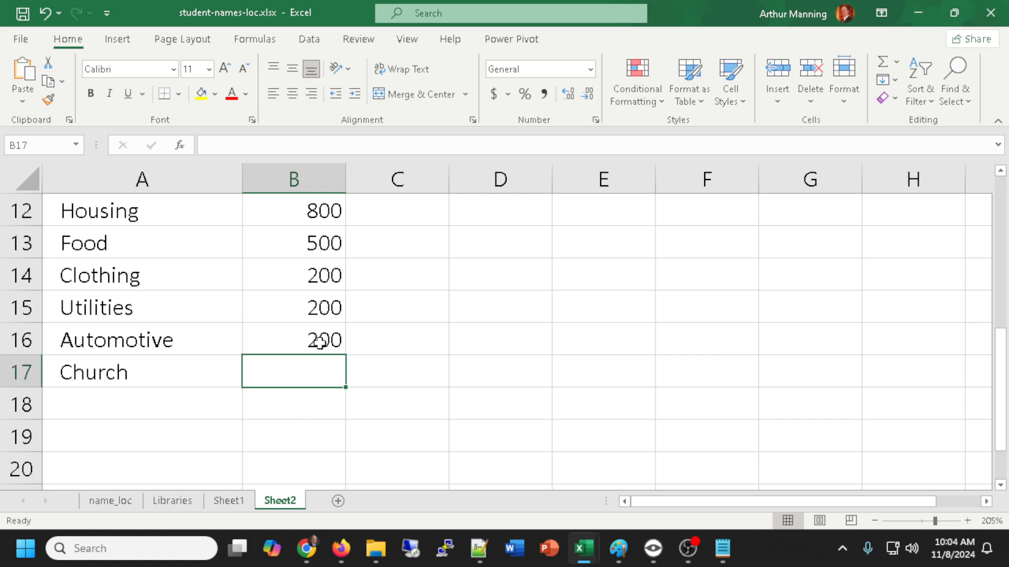
type("=")
scroll(318, 342, "up", 2)
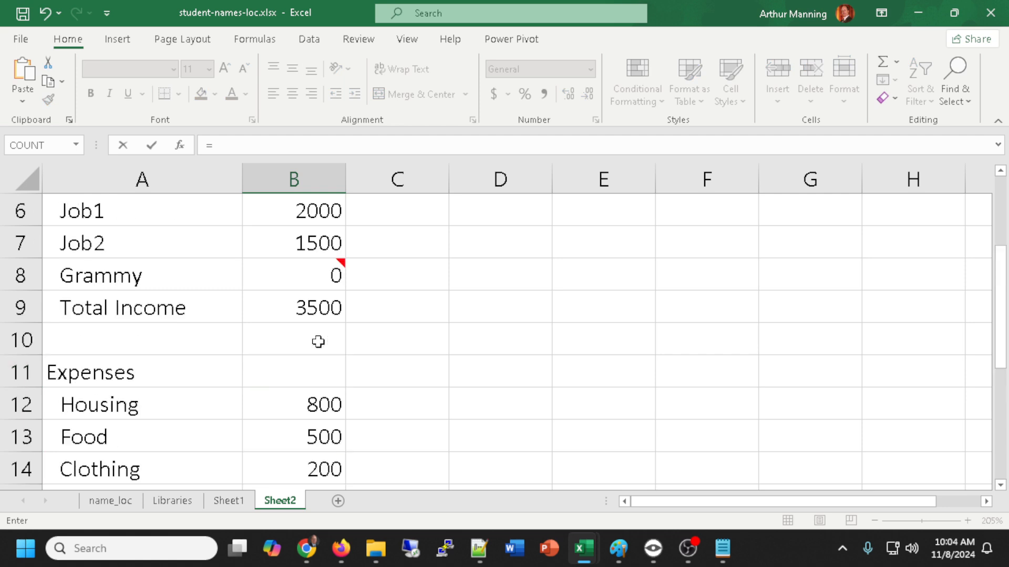
left_click(311, 306)
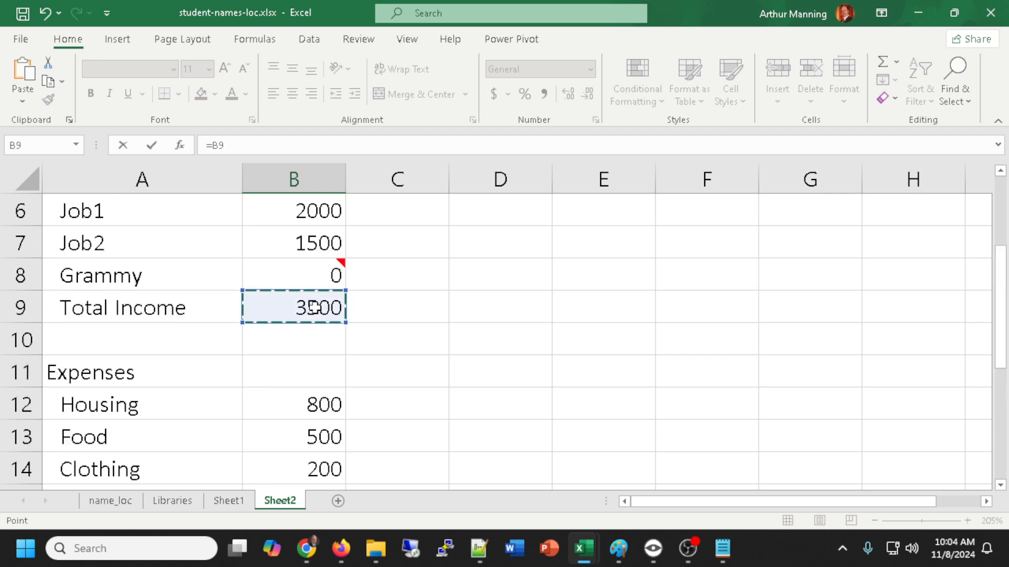
type("*")
scroll(400, 360, "down", 2)
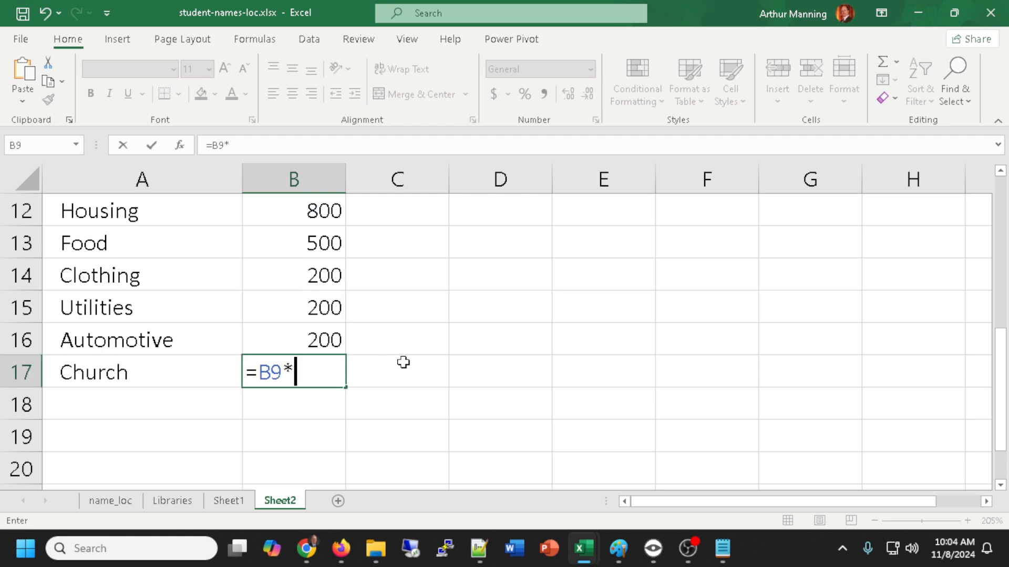
scroll(326, 375, "down", 1)
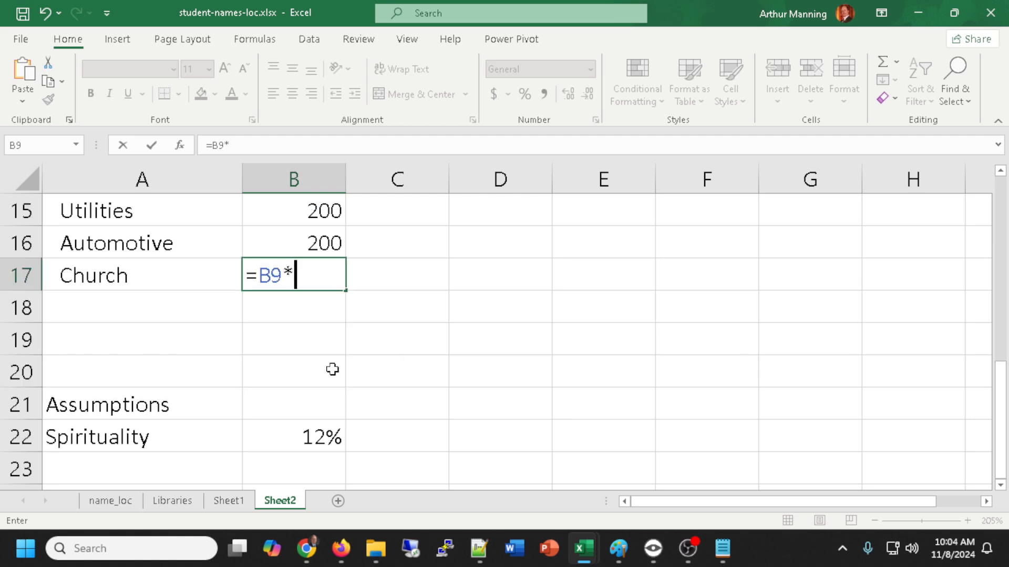
left_click(266, 433)
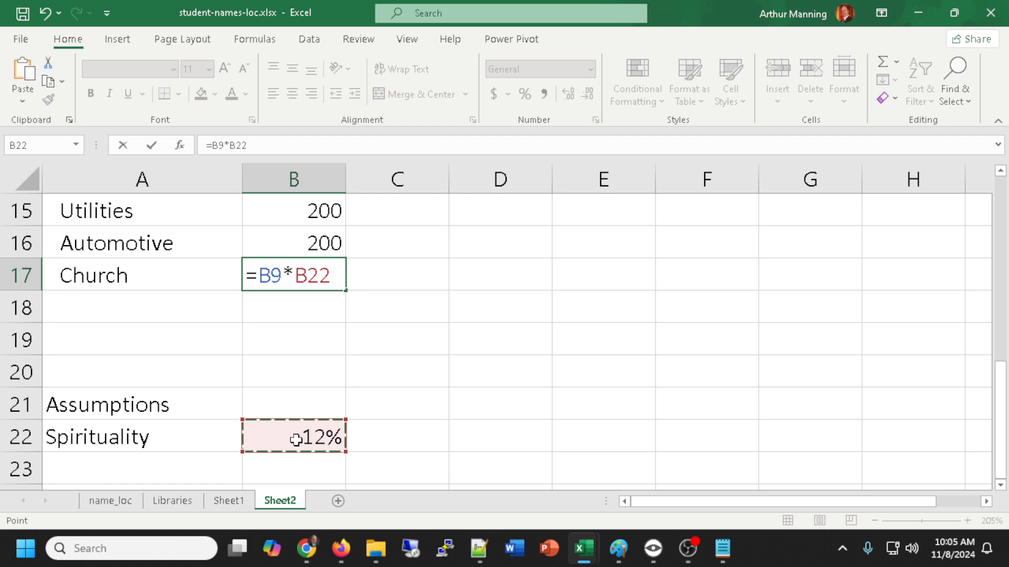
key("F4")
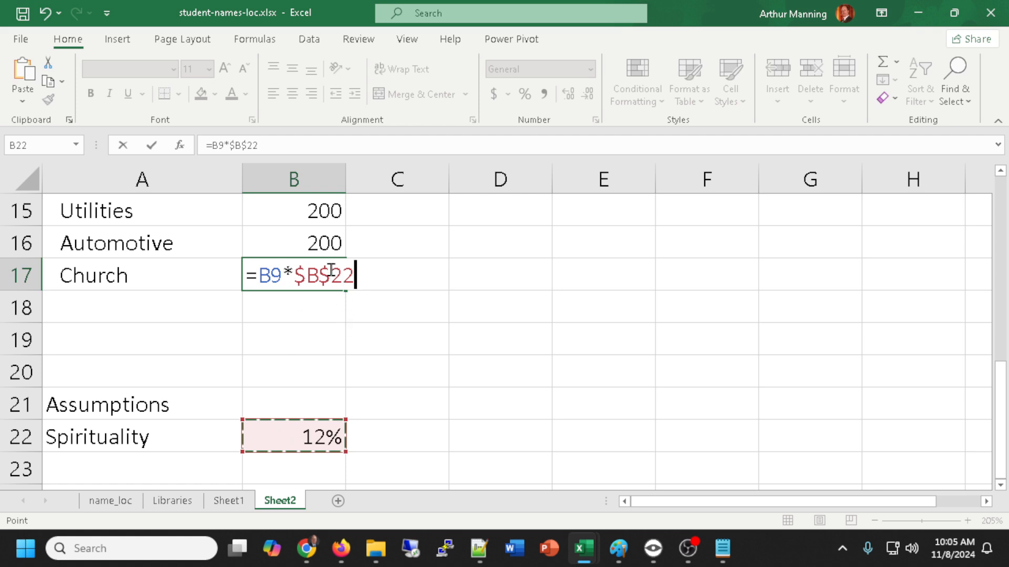
key("Return")
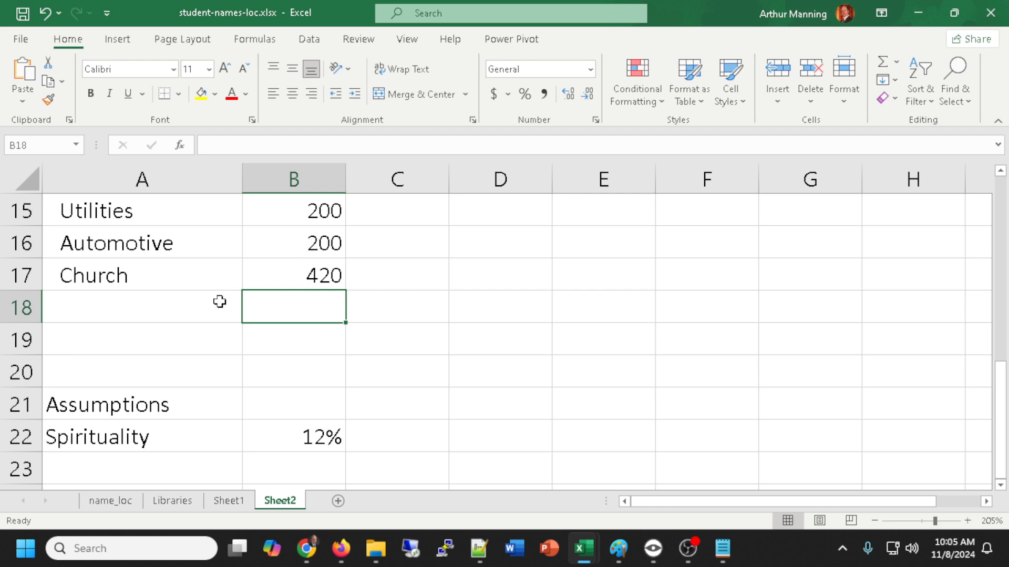
- Enter the expense label Miscellaneous in A18, below Church
left_click(148, 308)
type("Mis")
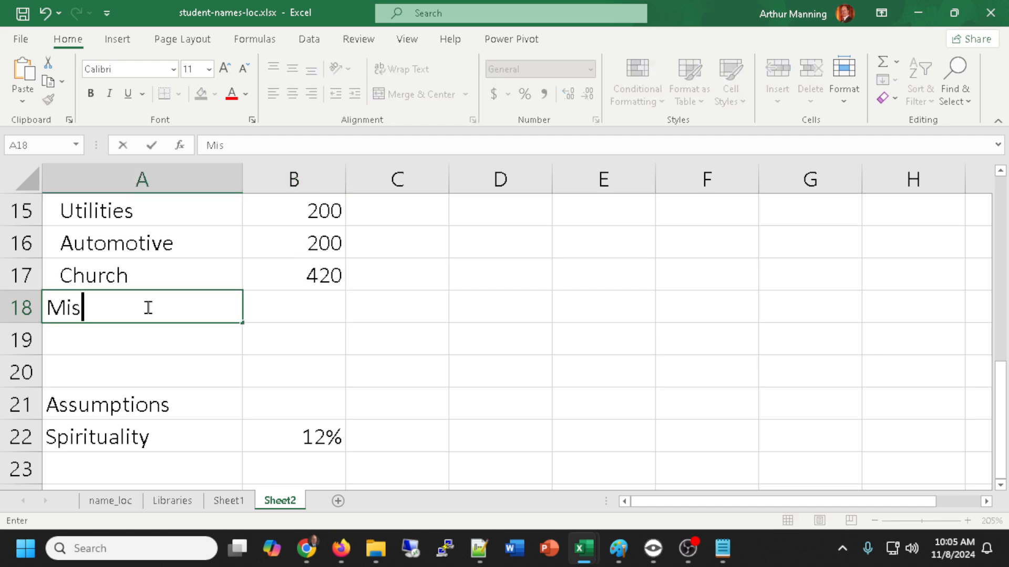
type("cellanious")
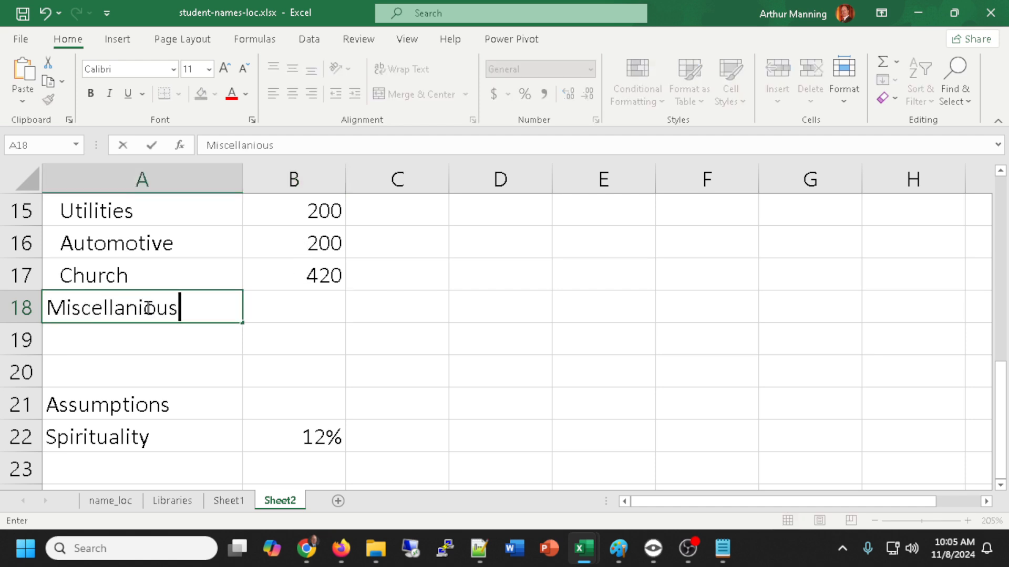
key("BackSpace")
key("BackSpace")
key("BackSpace")
key("BackSpace")
type("eouse")
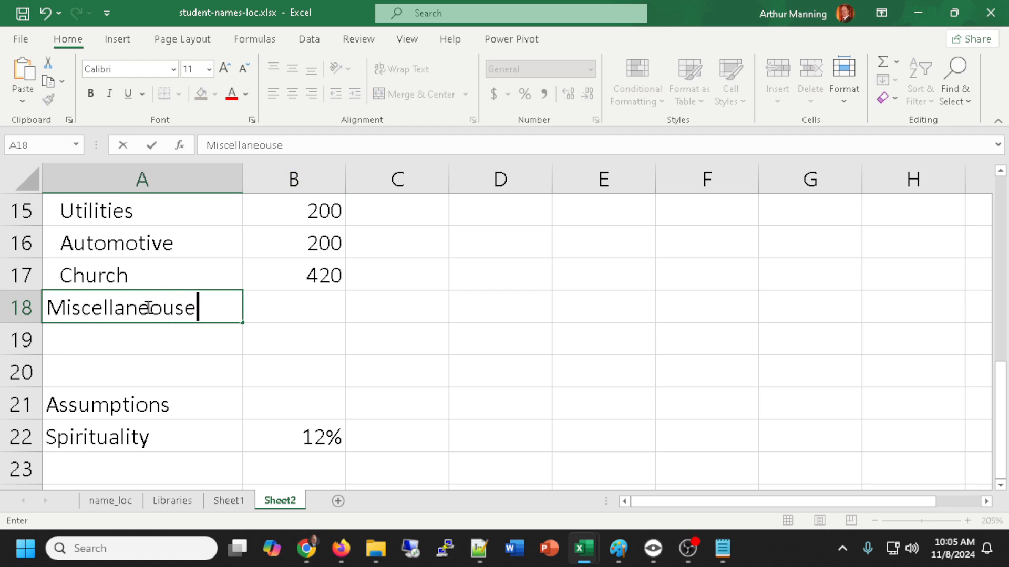
key("BackSpace")
- Enter the label Total Expenses in A19, below Miscellaneous
left_click(100, 336)
type("Total")
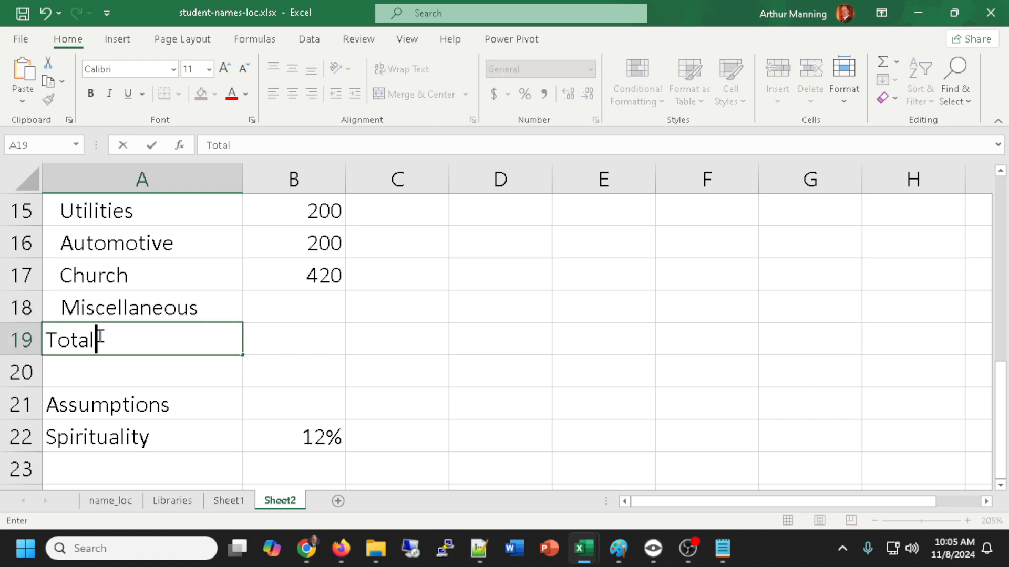
type(" Expenses")
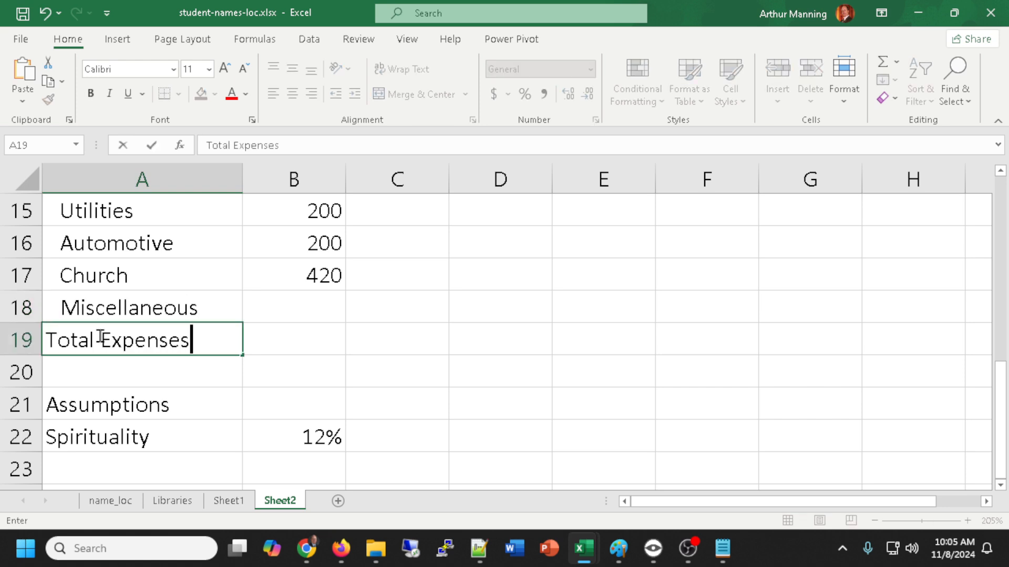
- Set the Miscellaneous expense amount in B18 to 250
left_click(320, 308)
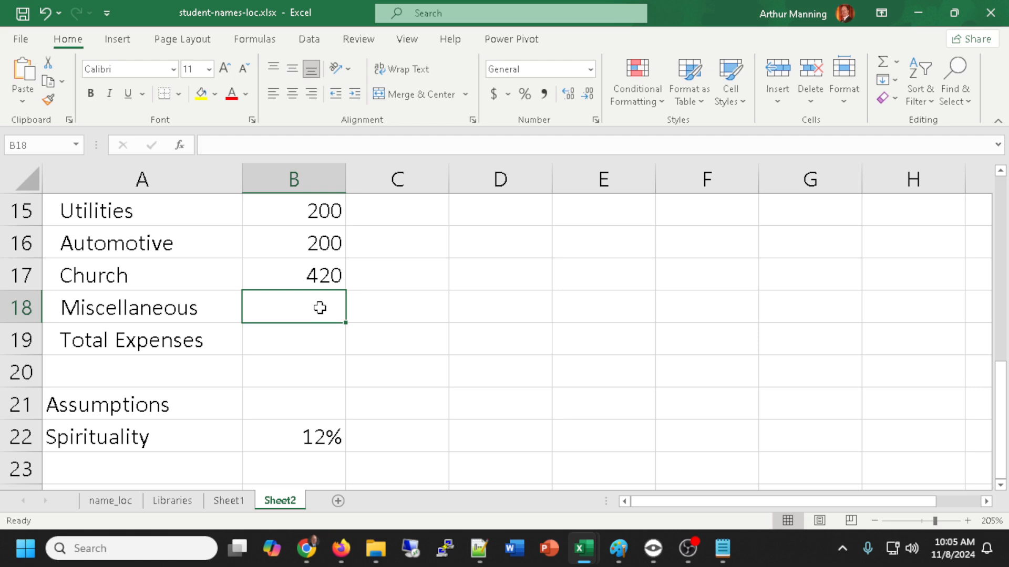
type("250")
key("Return")
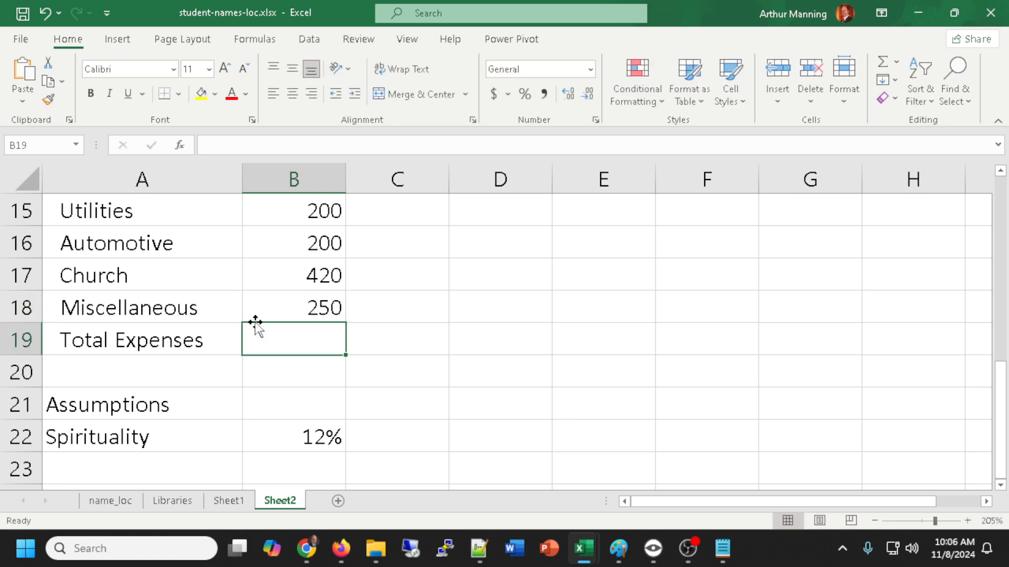
- Total the expense amounts in B19 with the AutoSum formula =SUM(B12:B18)
scroll(601, 371, "up", 2)
scroll(601, 371, "down", 1)
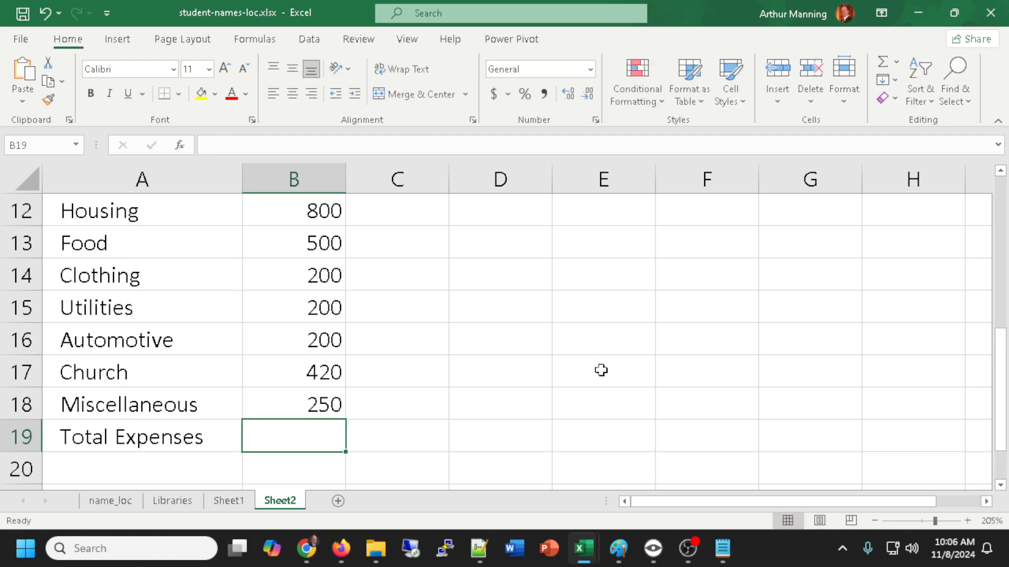
left_click(884, 62)
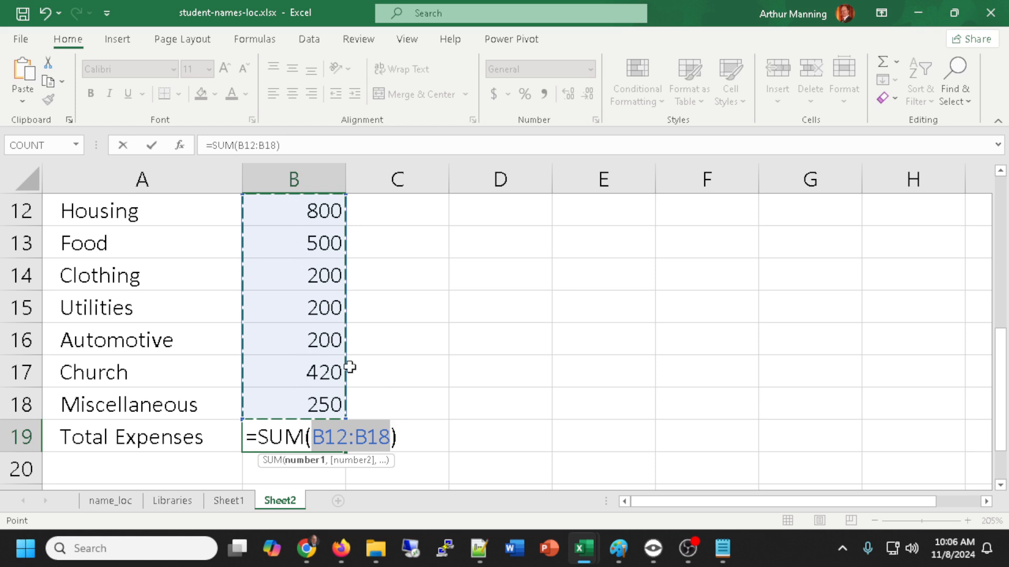
key("Return")
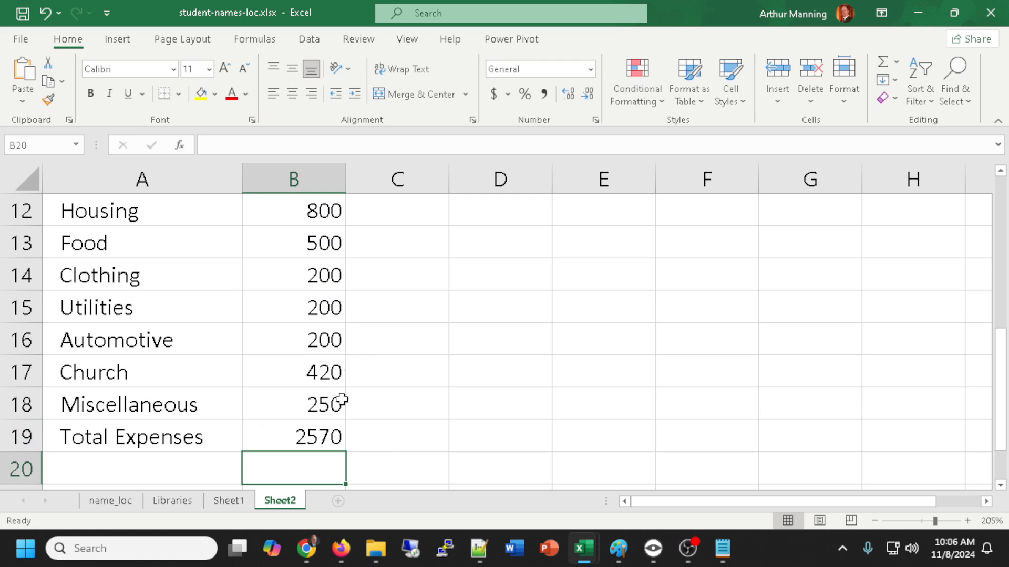
- Insert a blank row at row 21, directly above the Assumptions heading
scroll(369, 382, "down", 3, "ctrl")
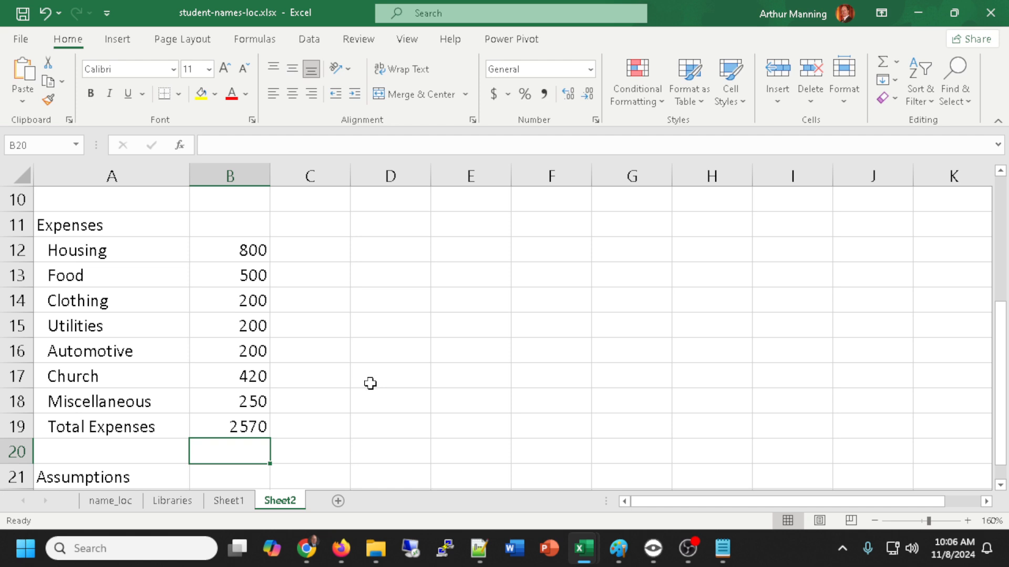
scroll(371, 379, "down", 1)
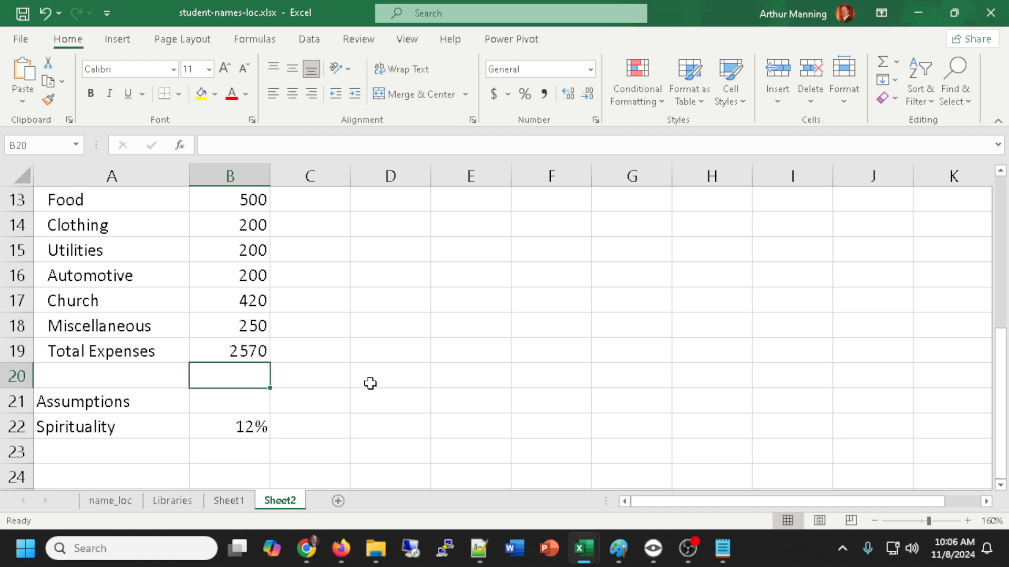
right_click(21, 401)
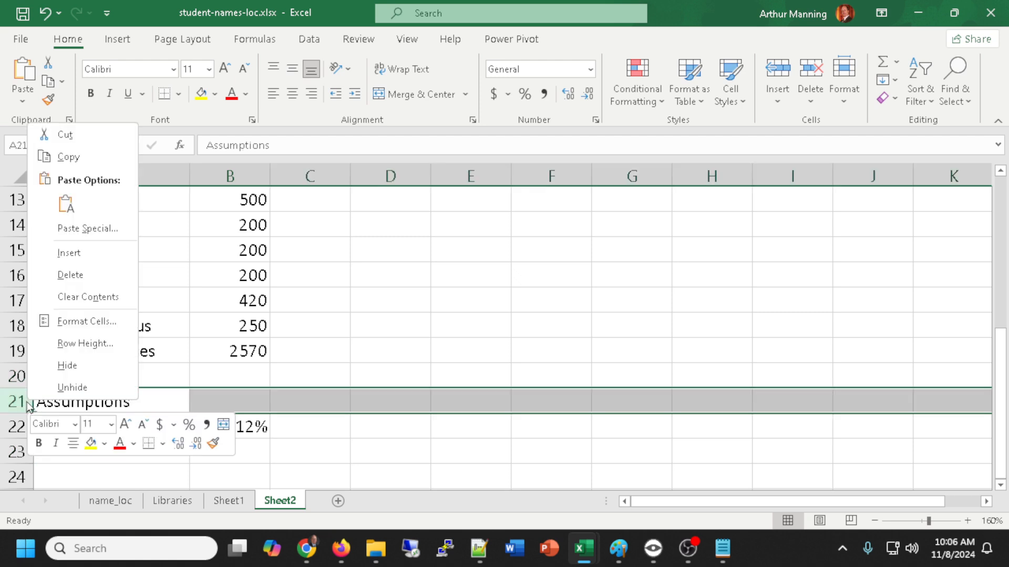
left_click(58, 252)
- Enter the label Ending Balance in A21, in the blank row above Assumptions
left_click(117, 401)
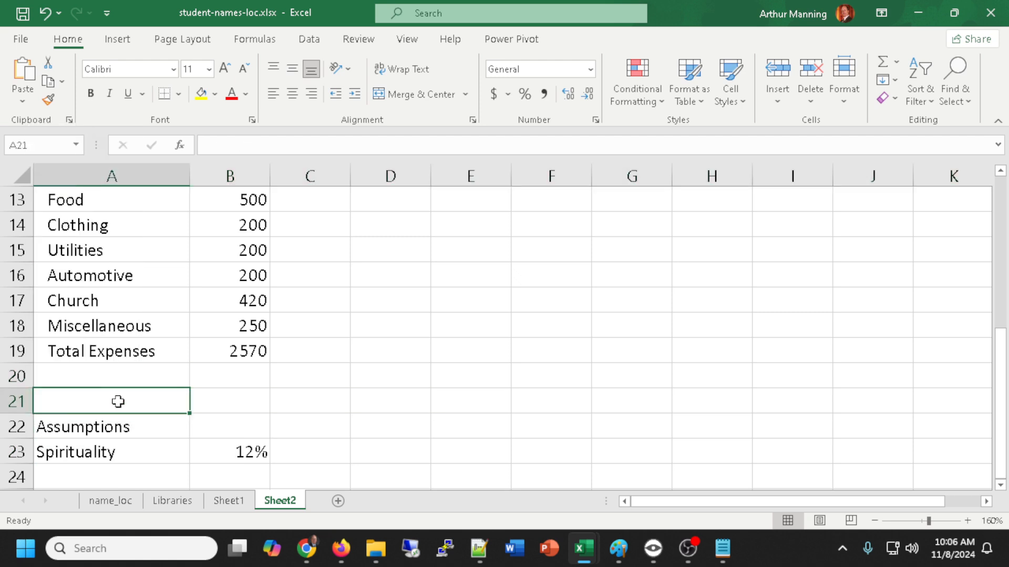
type("End")
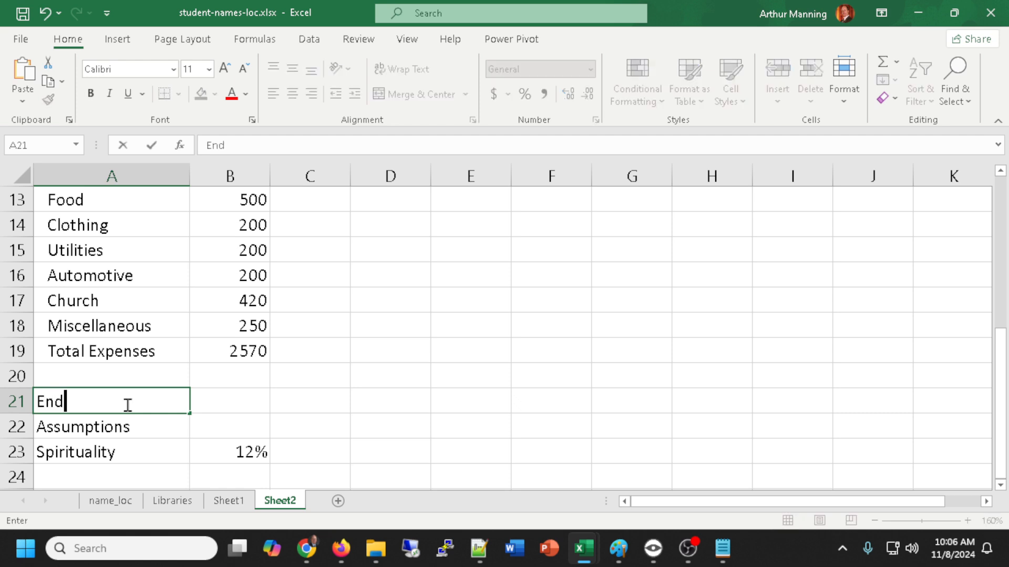
type("ing Balance")
key("Tab")
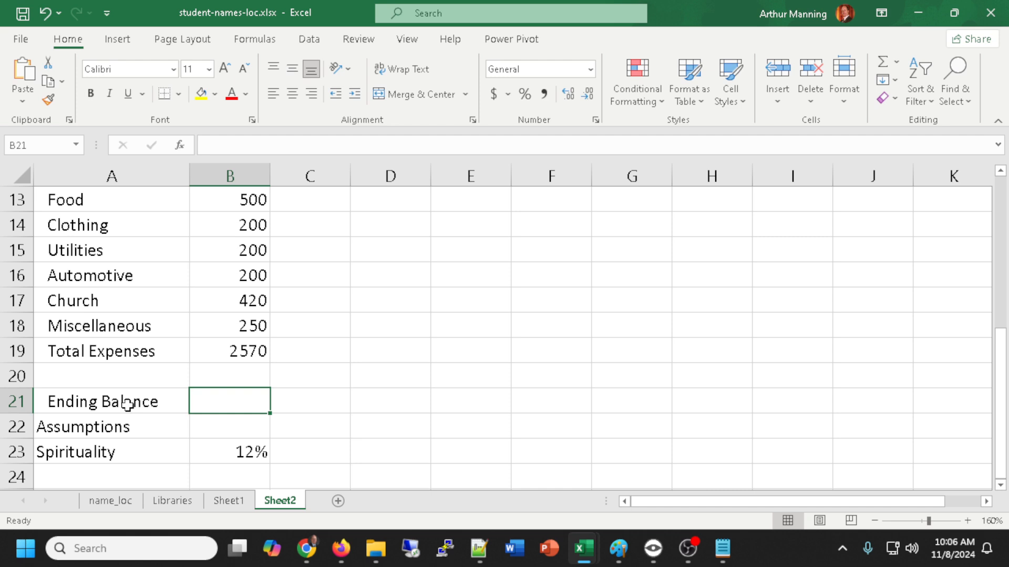
- Calculate the Ending Balance in B21 with the formula =B3+B9-B19
type("=")
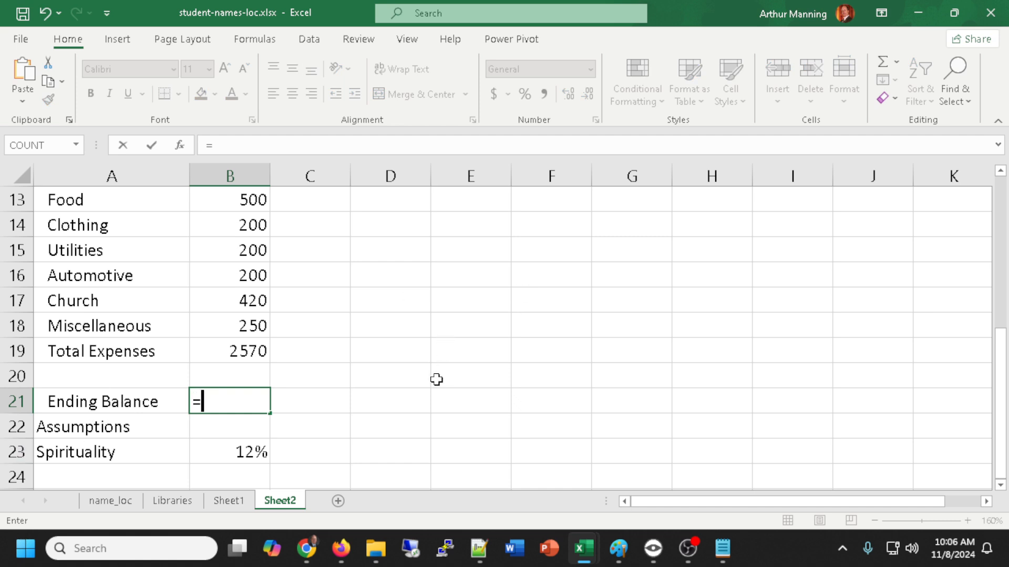
scroll(421, 395, "up", 4)
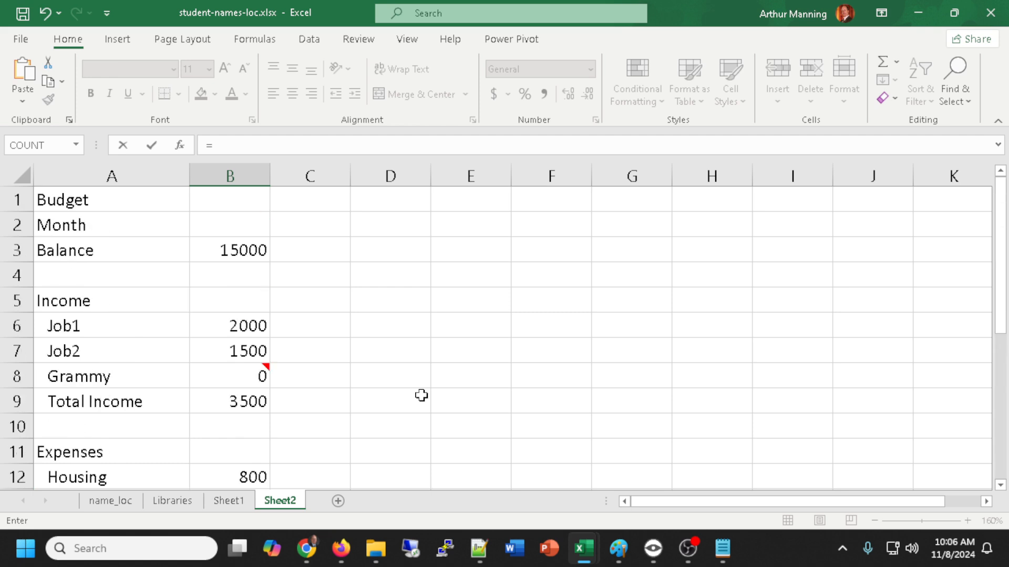
left_click(238, 253)
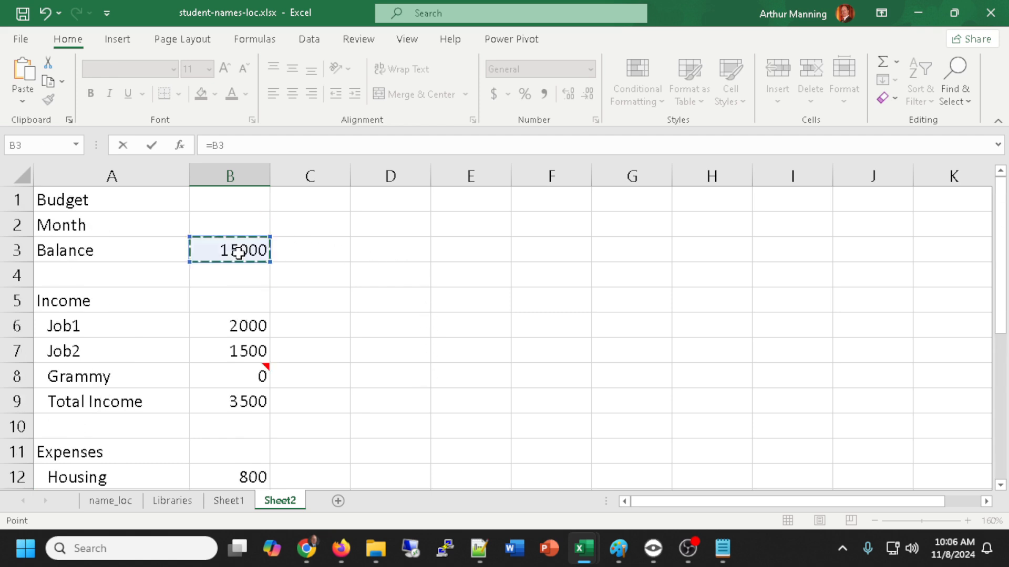
type("+")
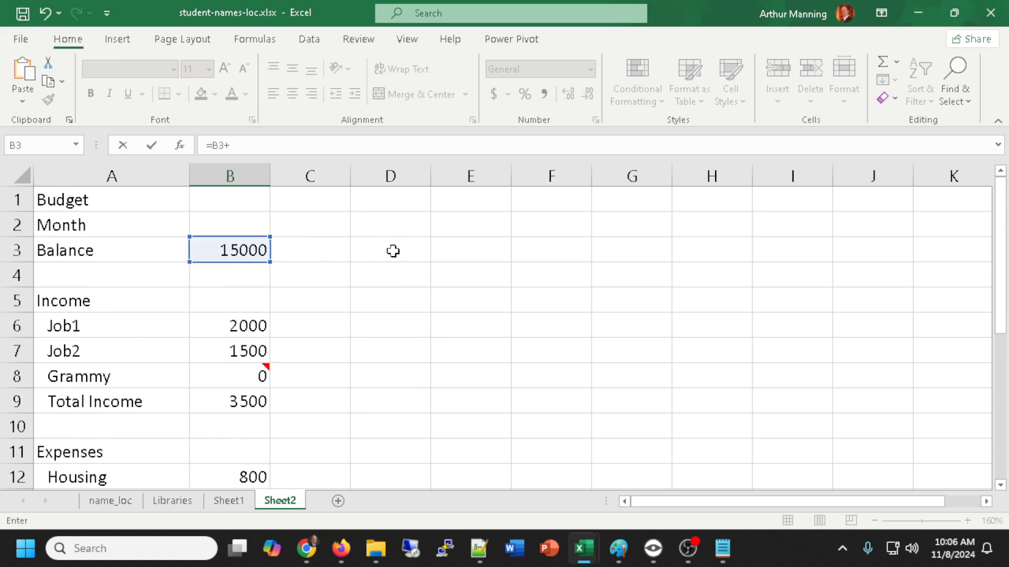
scroll(394, 250, "down", 1)
left_click(257, 326)
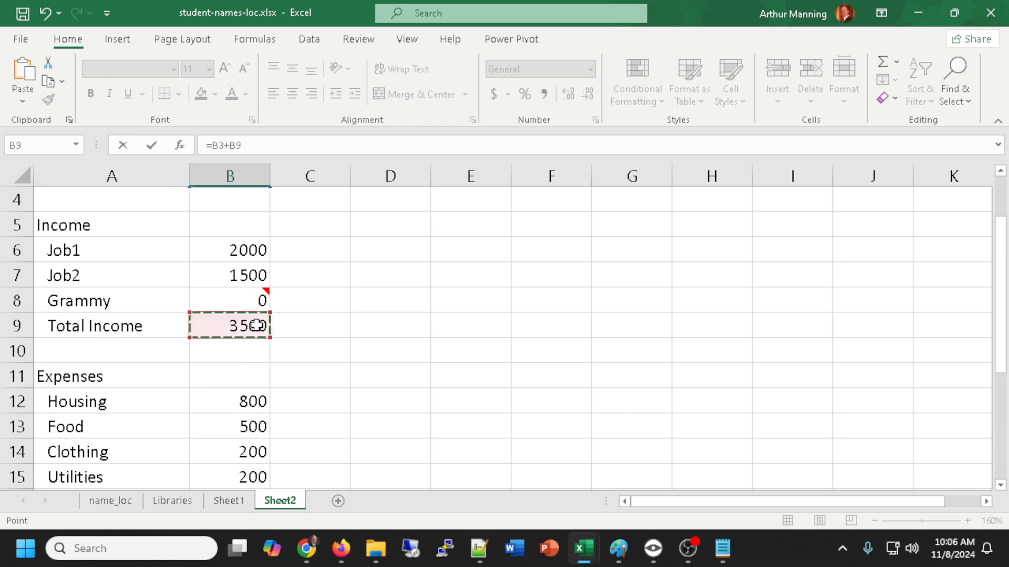
type("-")
scroll(230, 324, "down", 2)
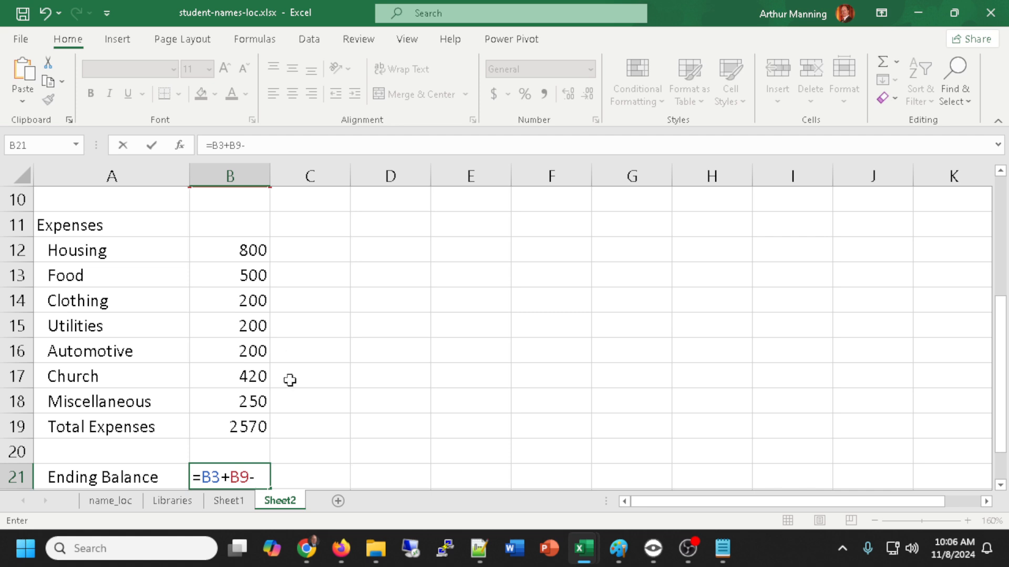
left_click(221, 428)
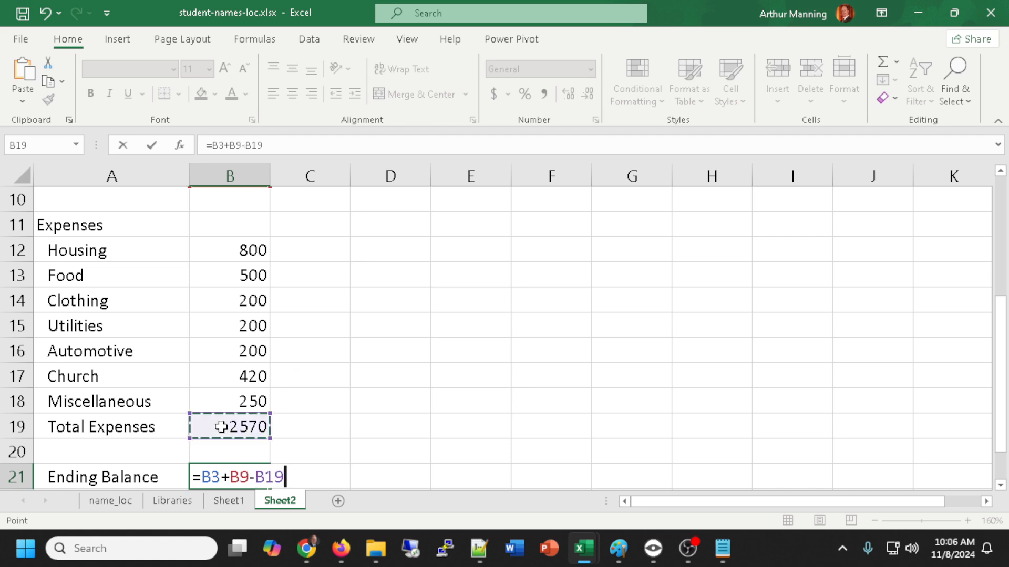
scroll(324, 421, "down", 1)
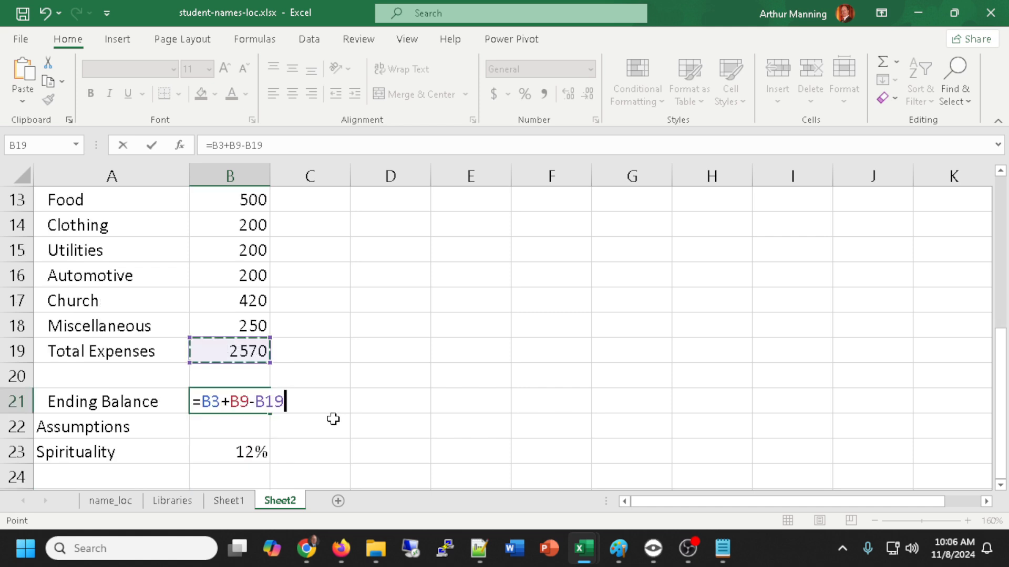
key("Return")
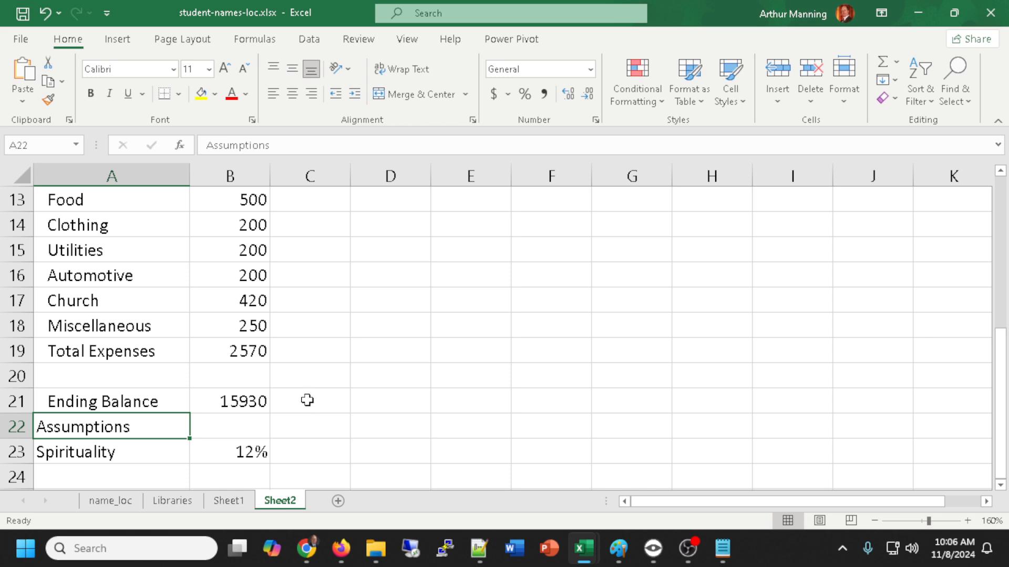
- Check the Ending Balance formula in B21 against the starting balance, income and expense figures it draws on
scroll(306, 401, "up", 4)
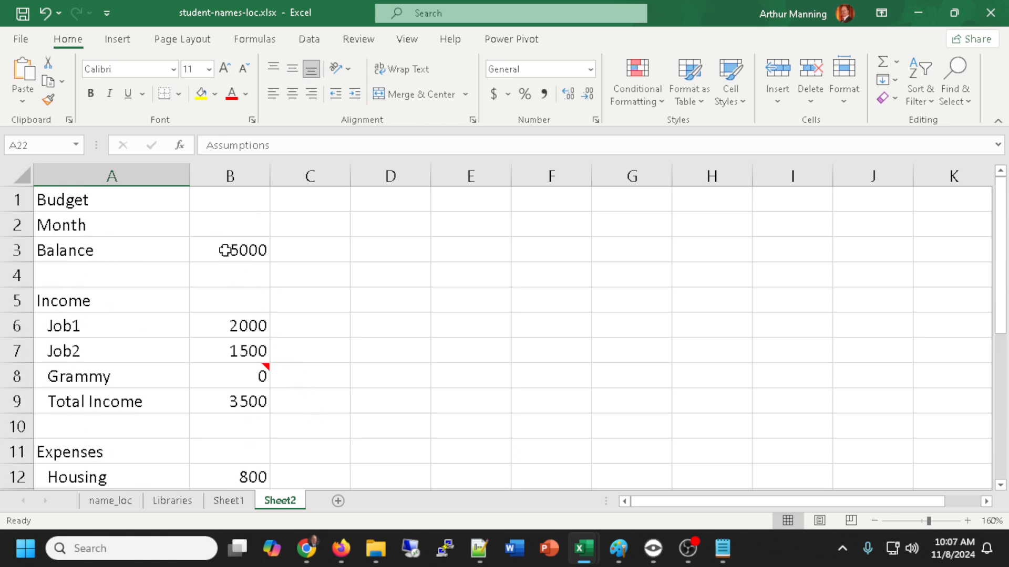
scroll(226, 250, "down", 2)
scroll(226, 251, "down", 3)
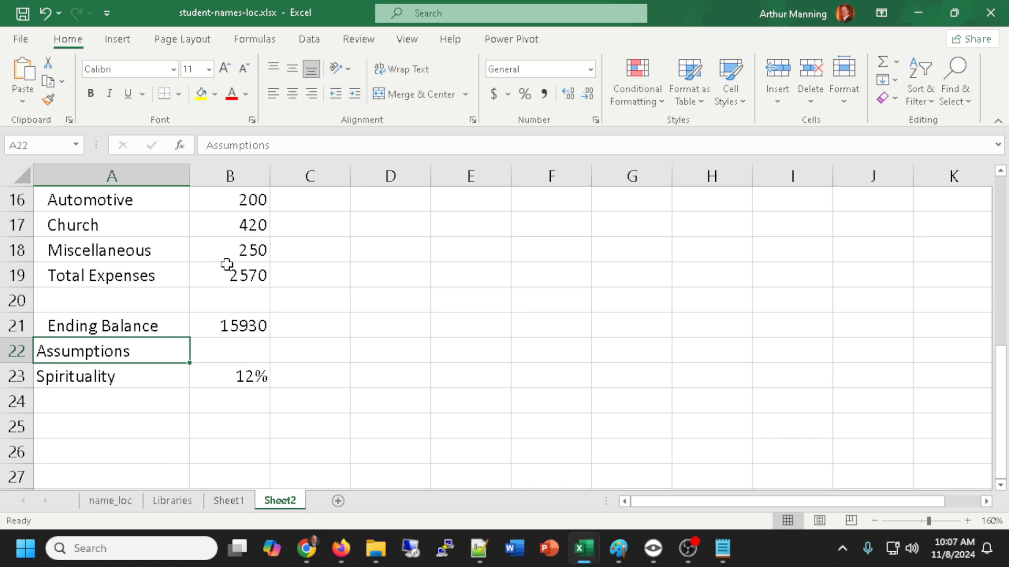
scroll(342, 310, "down", 1)
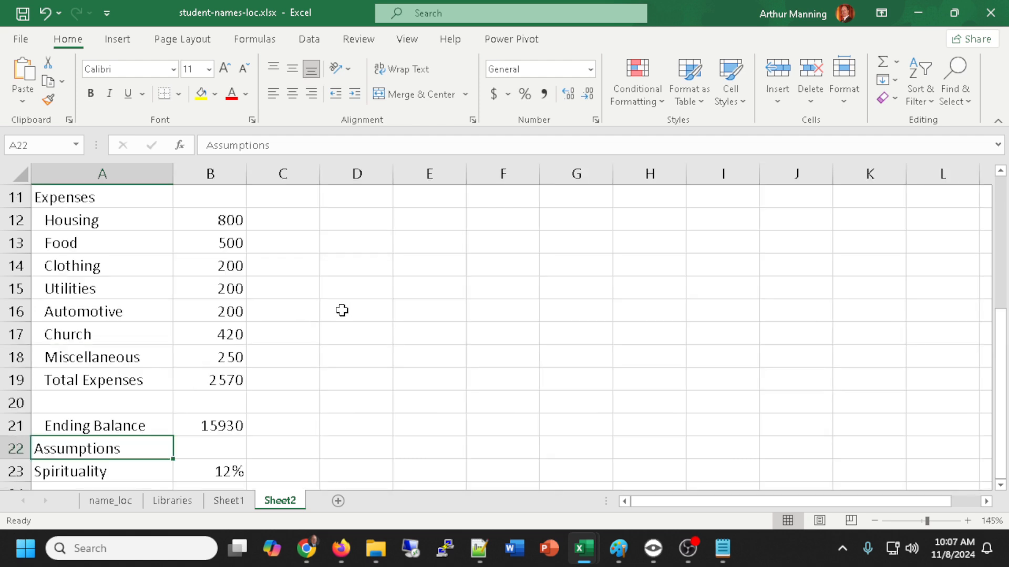
double_click(233, 427)
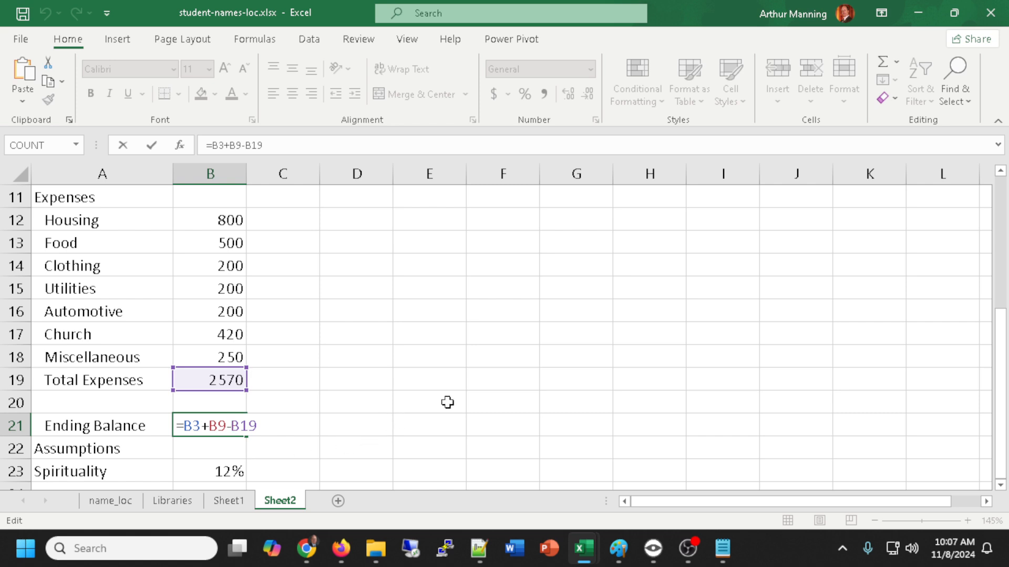
key("Return")
scroll(573, 347, "up", 1)
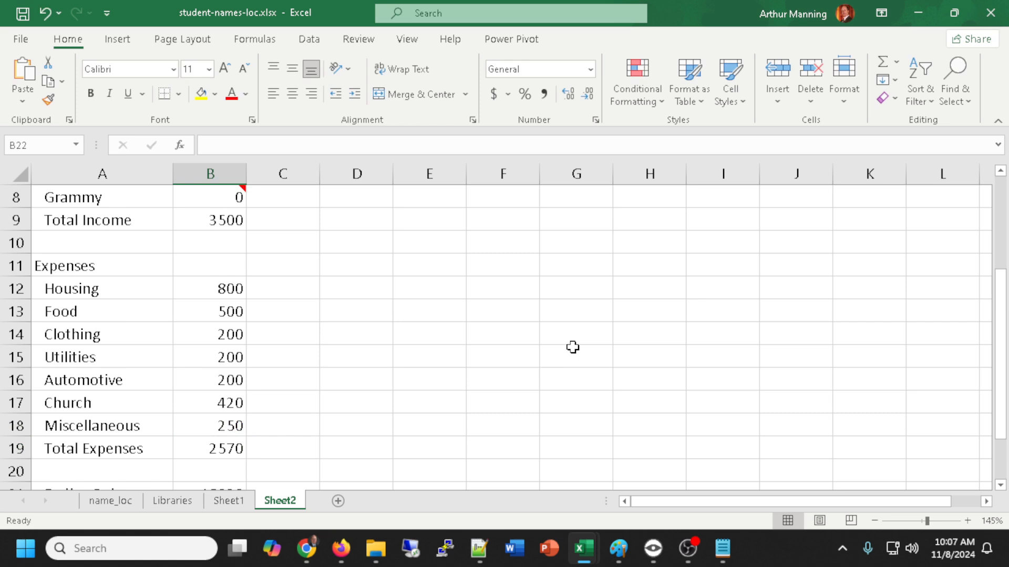
scroll(572, 347, "up", 2)
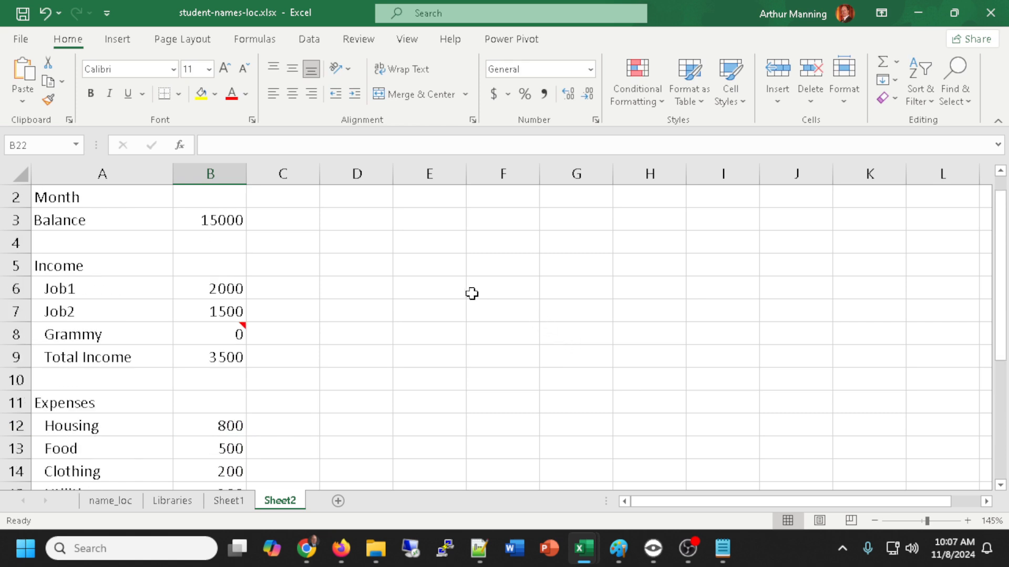
scroll(472, 291, "down", 4)
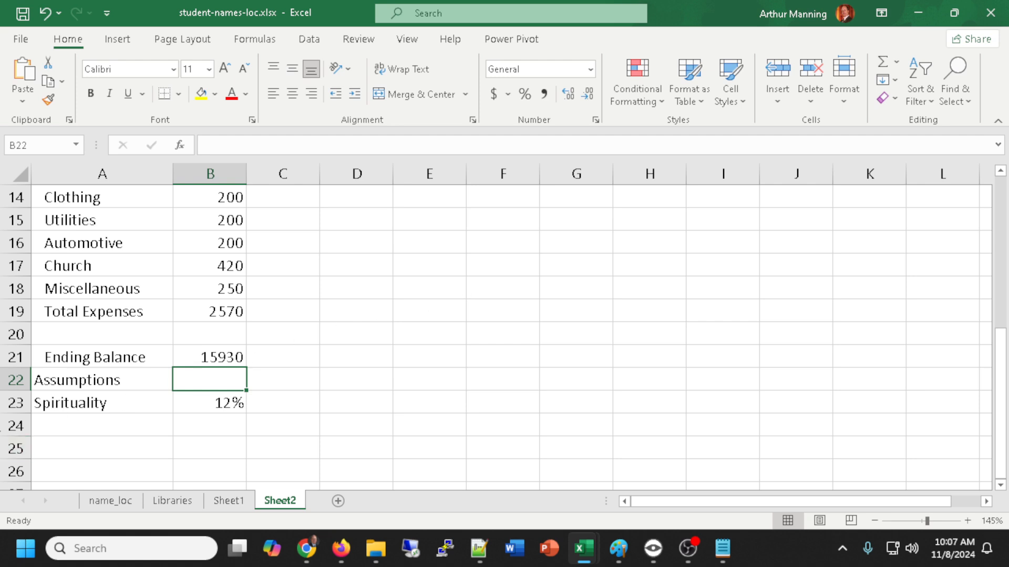
right_click(15, 380)
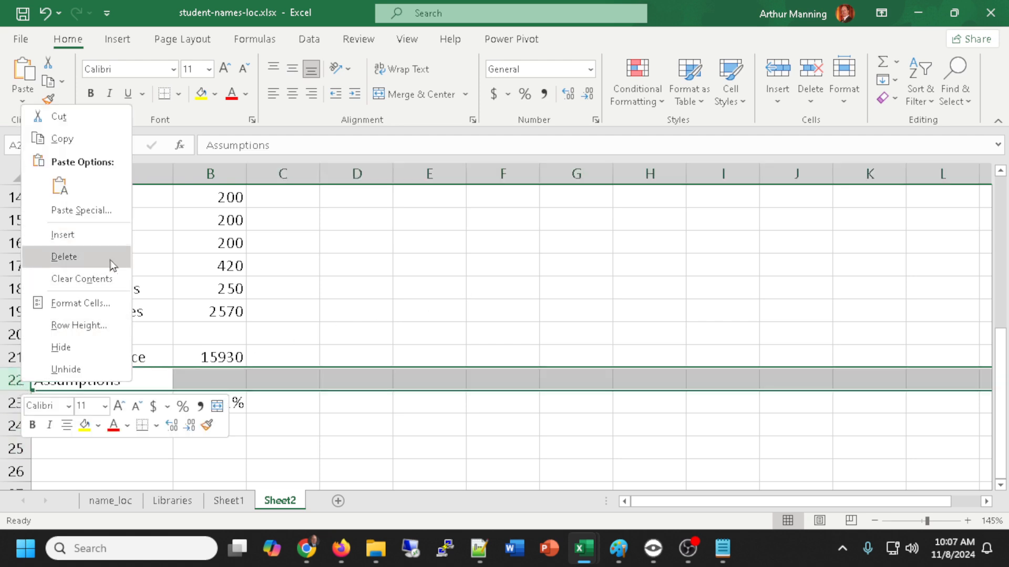
key("Escape")
- Enter January as the month in B2
scroll(481, 315, "up", 4)
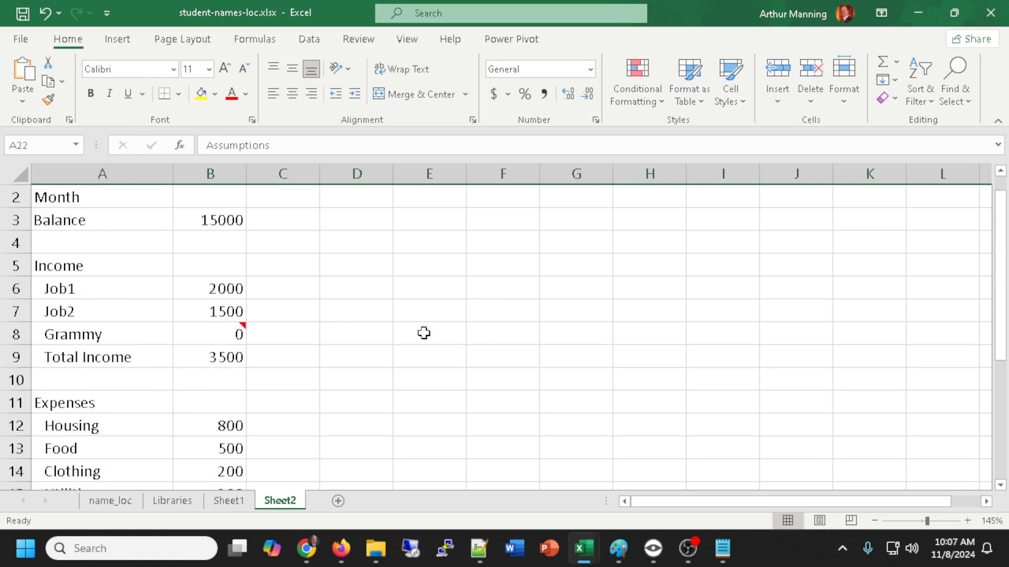
scroll(423, 331, "up", 1)
left_click(198, 224)
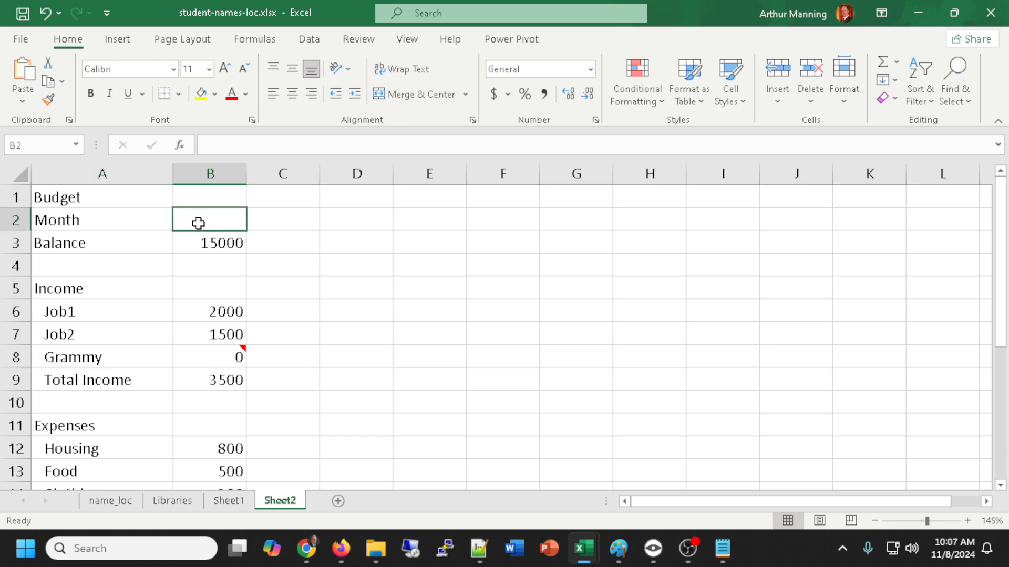
type("January")
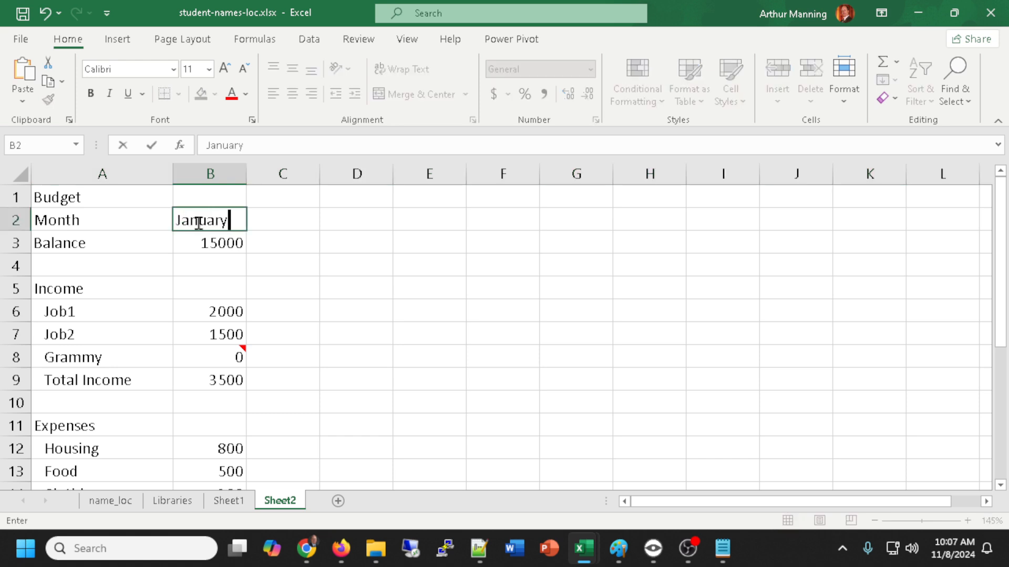
key("Return")
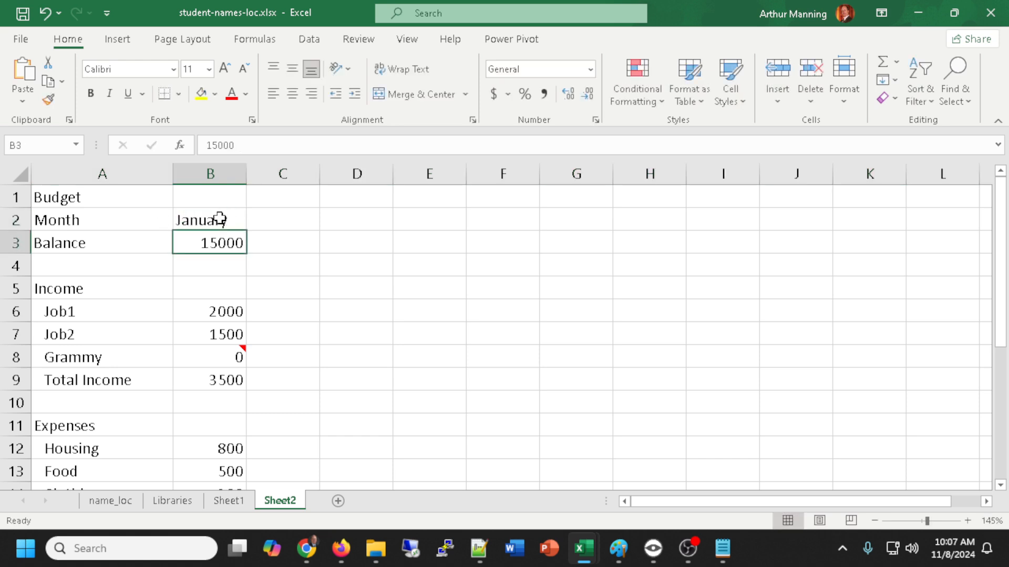
- Fill the month series from January in B2 across row 2 to December in M2
left_click(221, 219)
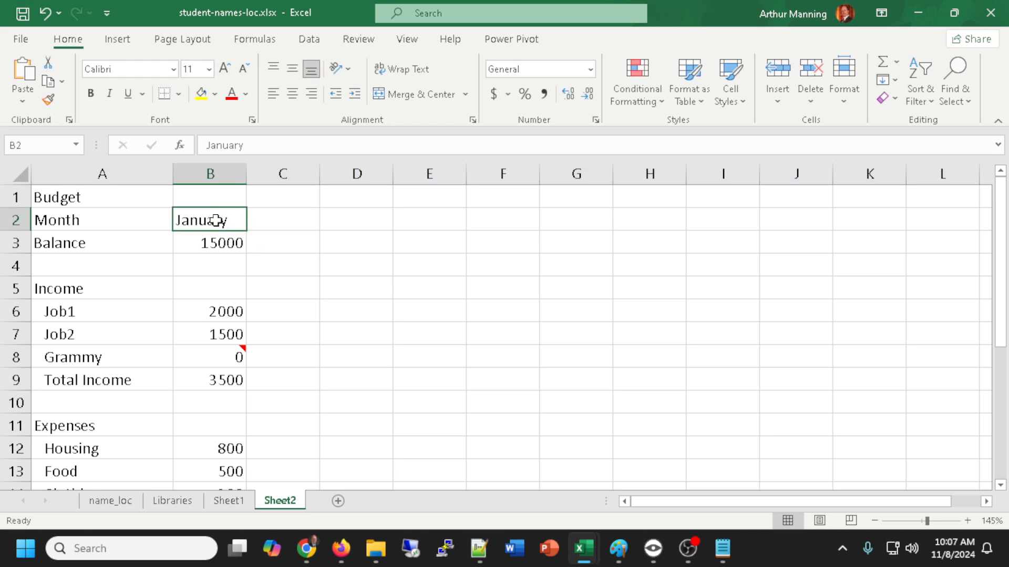
left_click(199, 244)
left_click(205, 221)
left_click_drag(245, 229, 730, 219)
- Inspect the Ending Balance formula in B21 and trace its referenced cells for January's balance, total income and total expenses
scroll(326, 453, "down", 2)
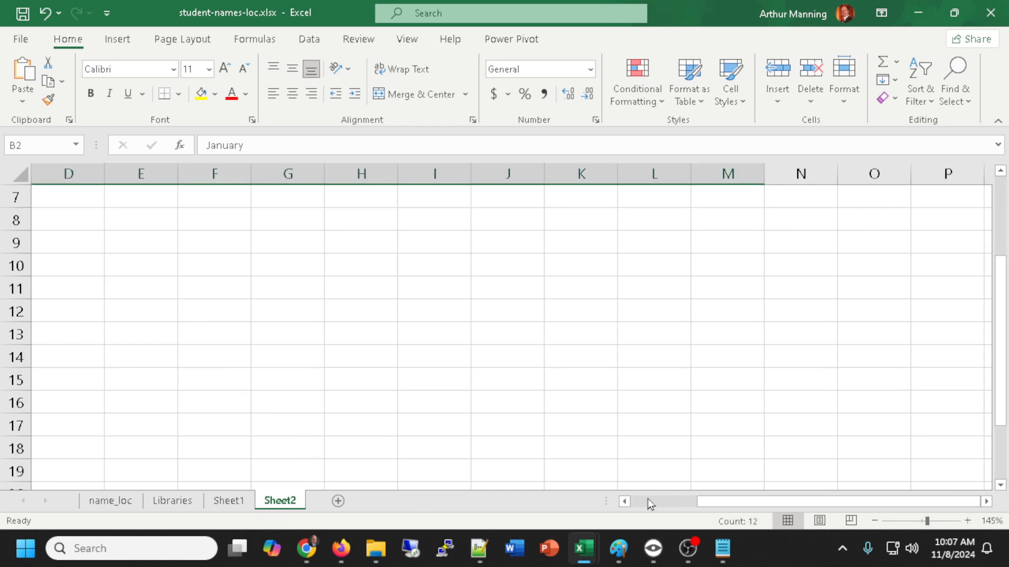
left_click_drag(706, 506, 527, 489)
scroll(164, 425, "down", 2)
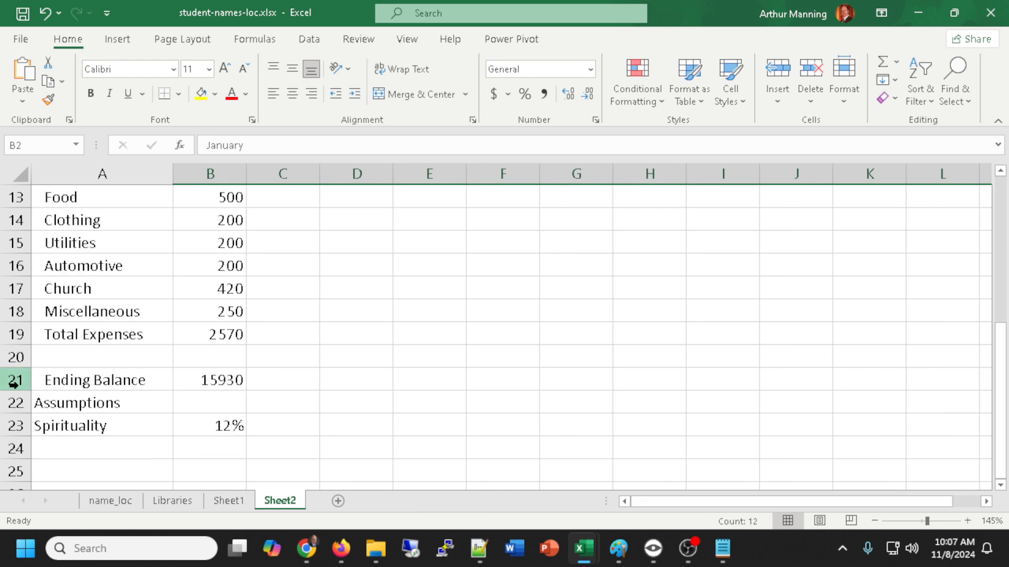
left_click(87, 381)
left_click(84, 353)
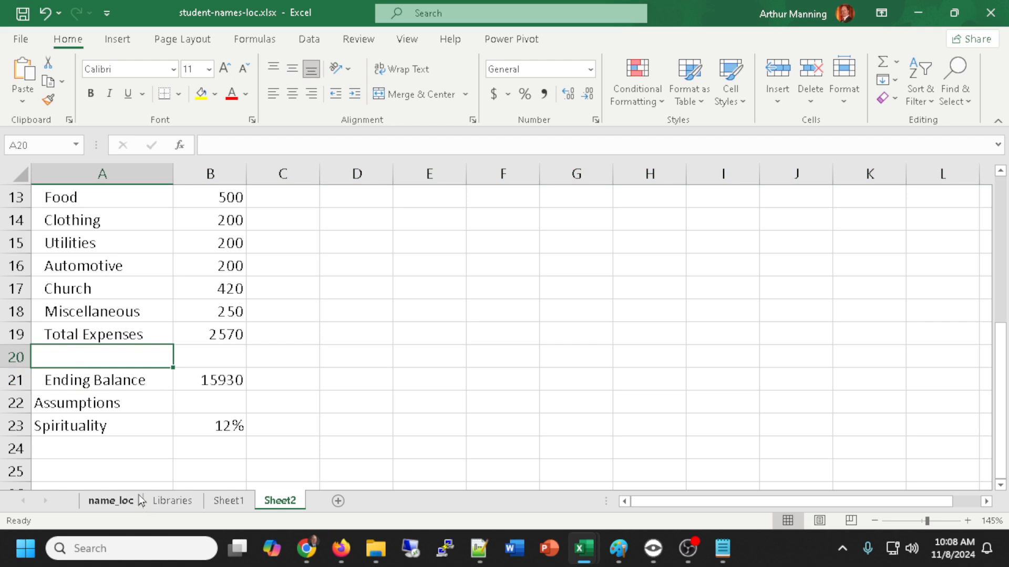
double_click(199, 383)
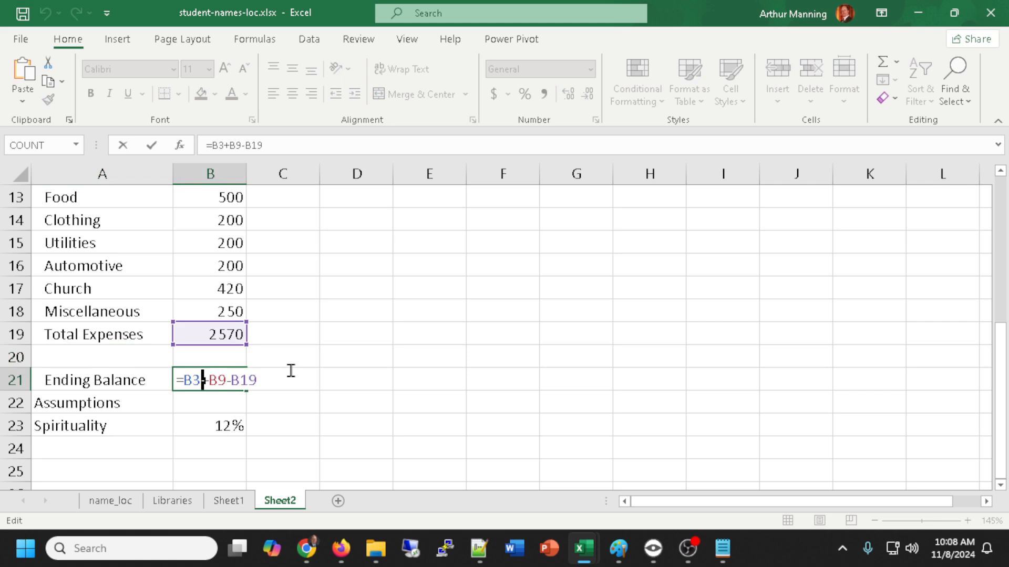
scroll(291, 369, "up", 3)
scroll(232, 331, "down", 3)
scroll(310, 405, "up", 4)
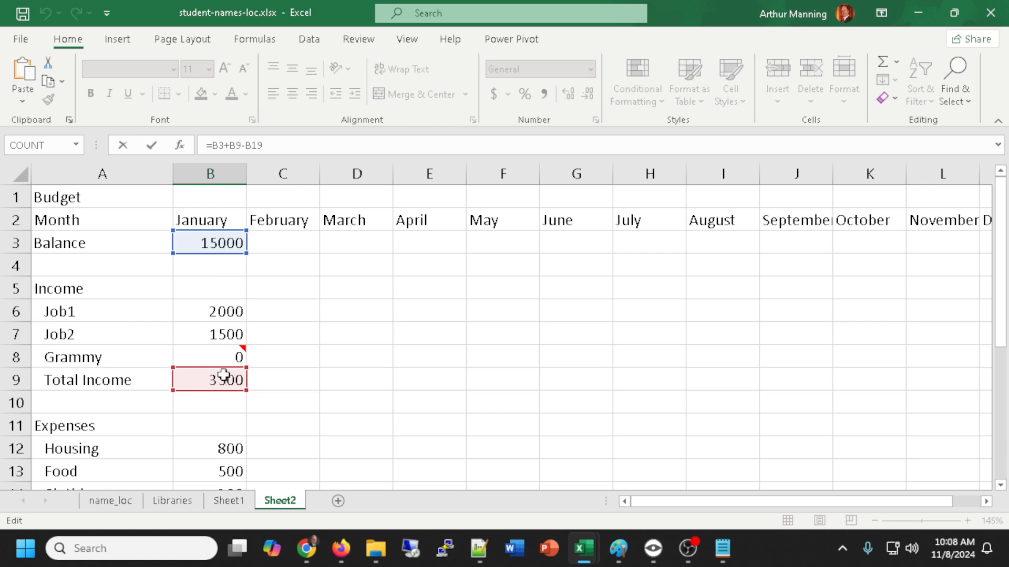
scroll(268, 391, "down", 3)
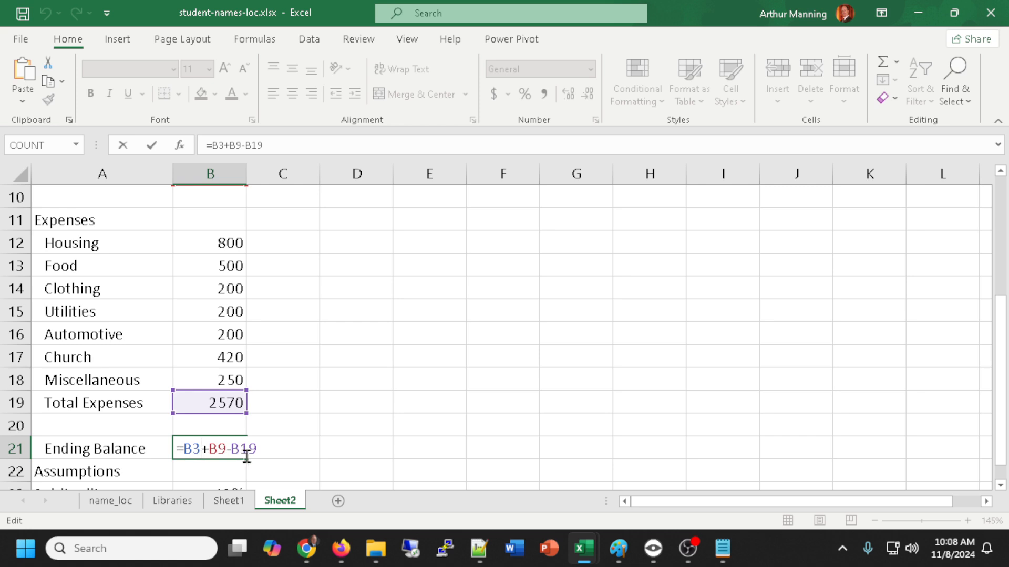
key("Return")
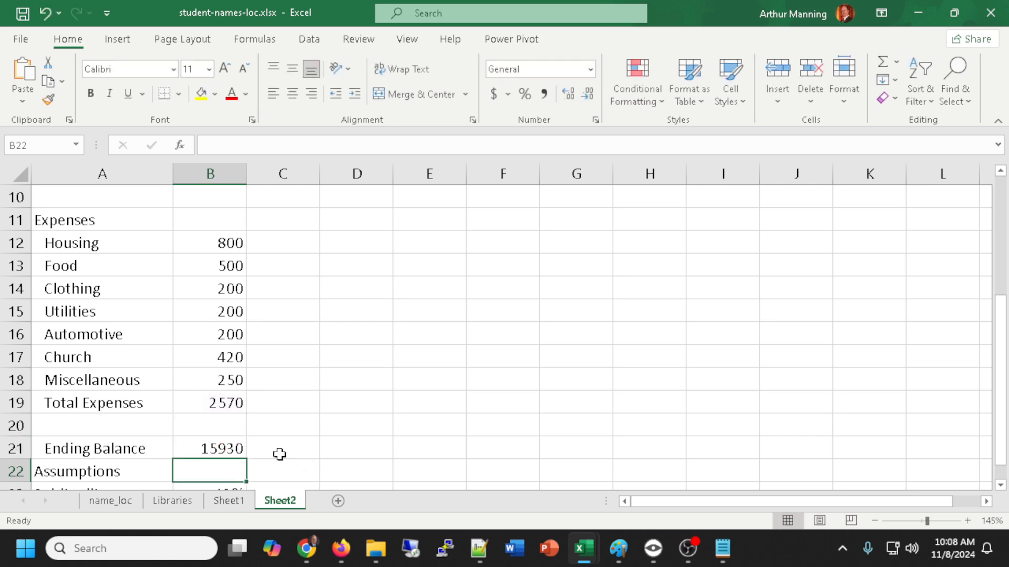
- Link February's starting balance in C3 to January's Ending Balance with the formula =B21
scroll(379, 340, "up", 3)
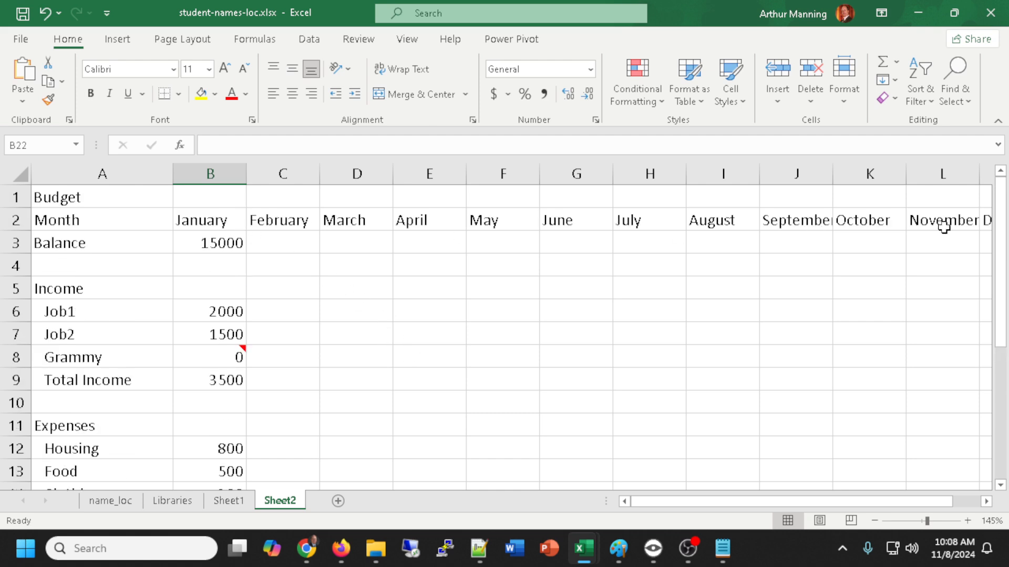
scroll(830, 310, "down", 1, "ctrl")
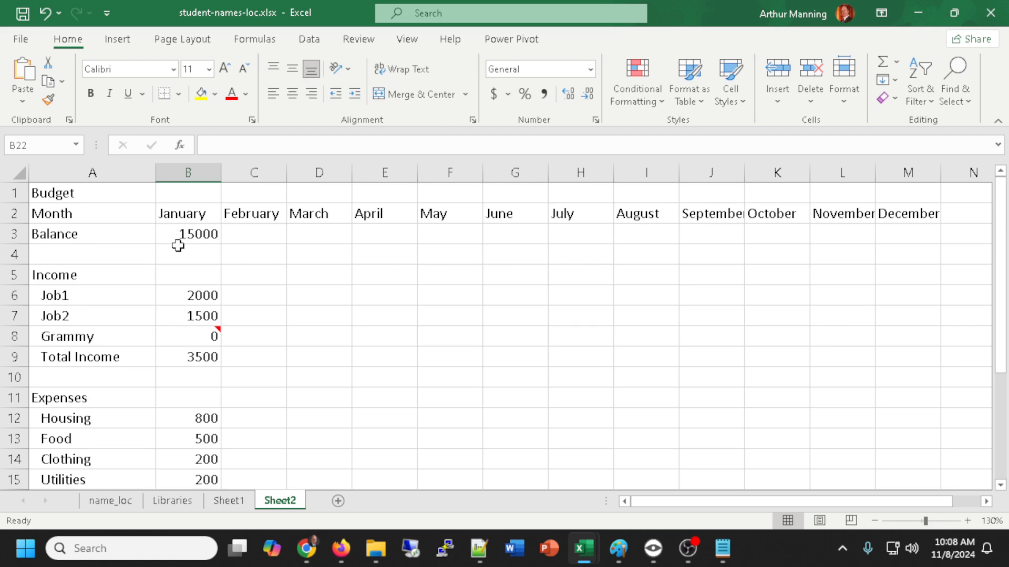
left_click(258, 234)
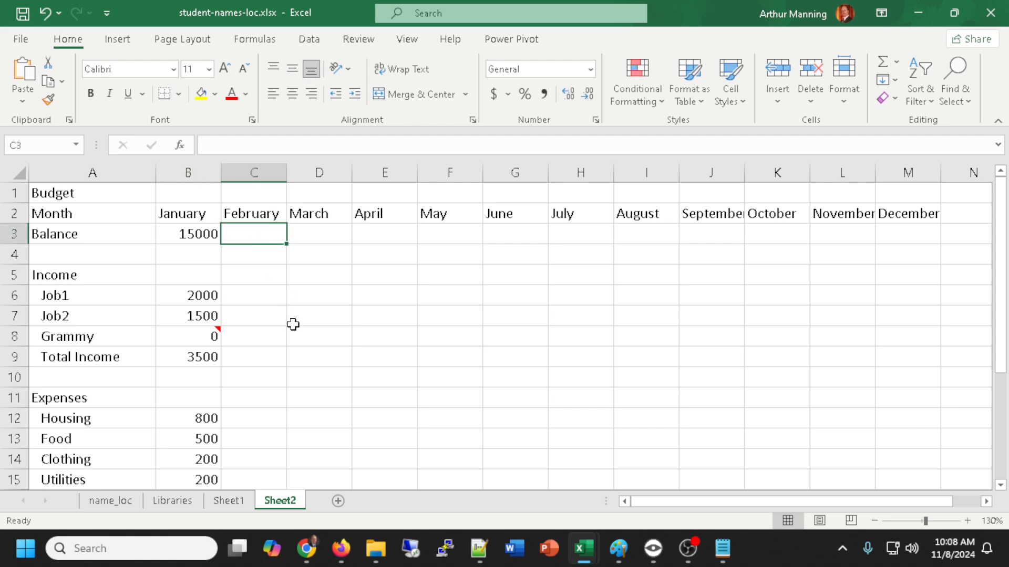
left_click(196, 234)
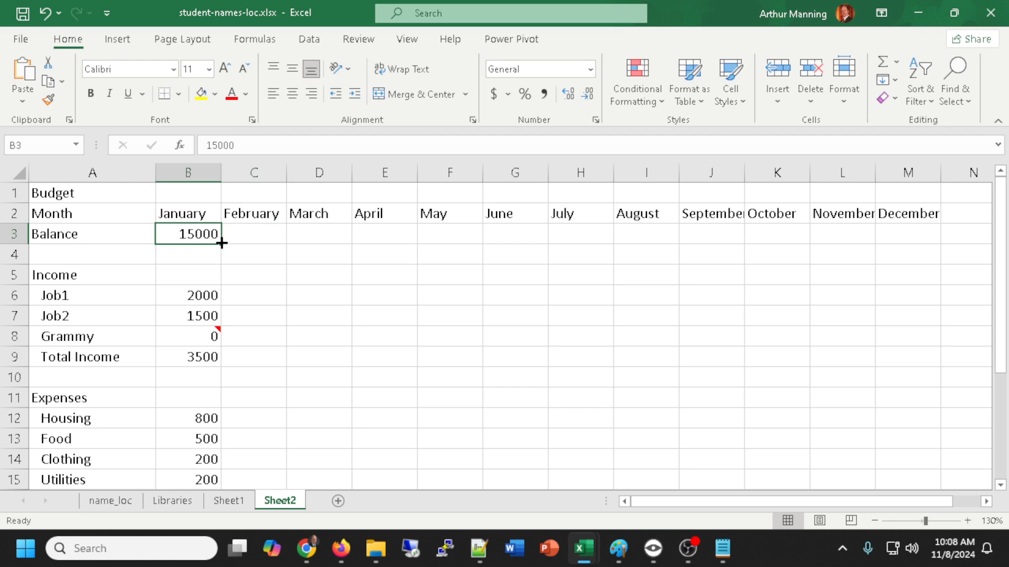
left_click(237, 233)
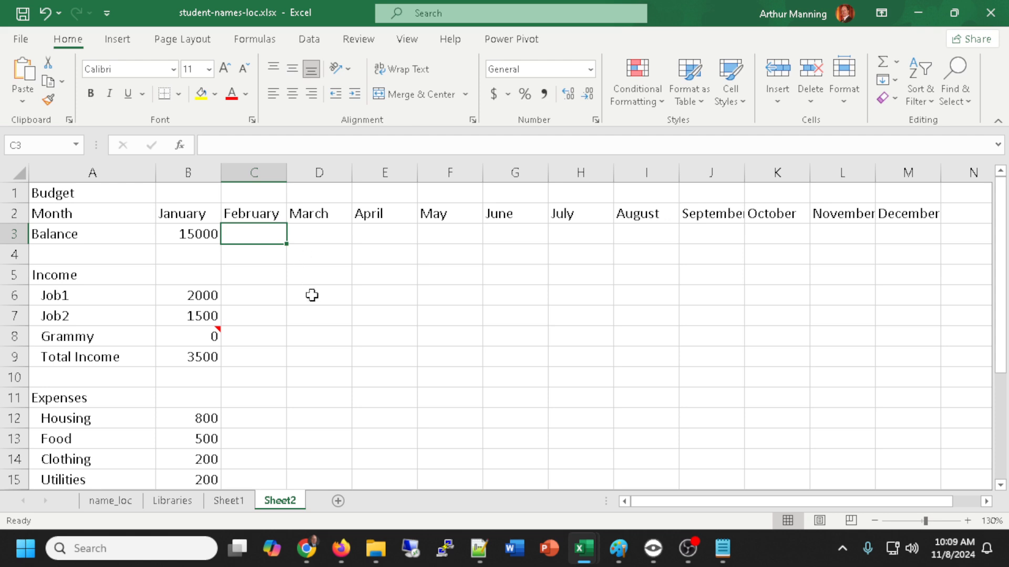
type("=")
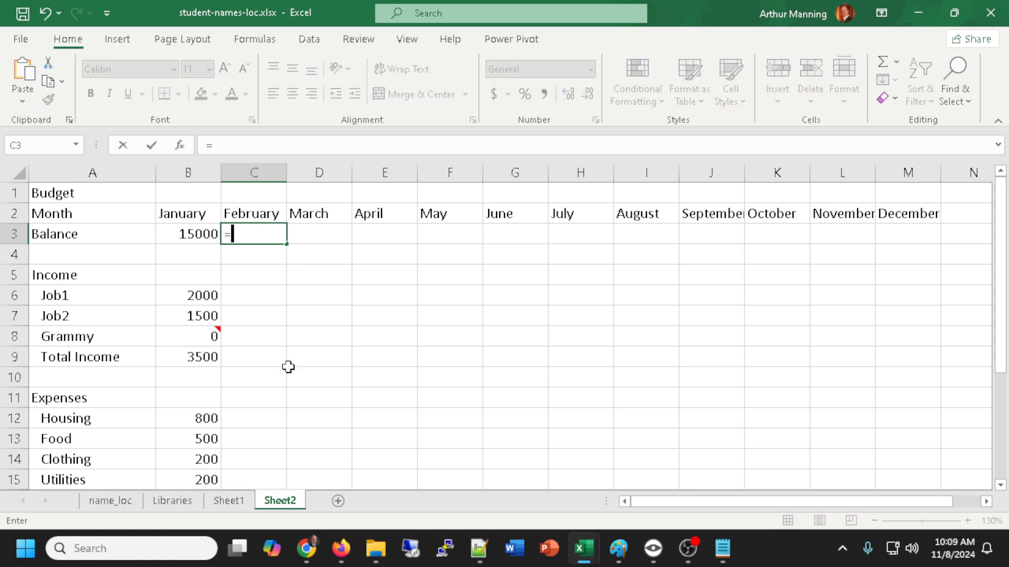
scroll(322, 286, "down", 4)
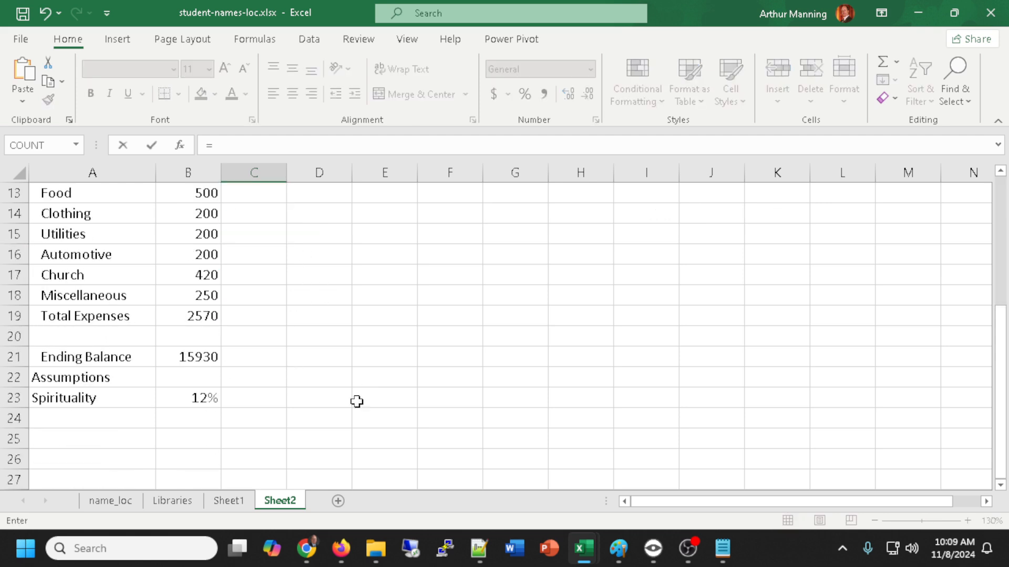
left_click(181, 358)
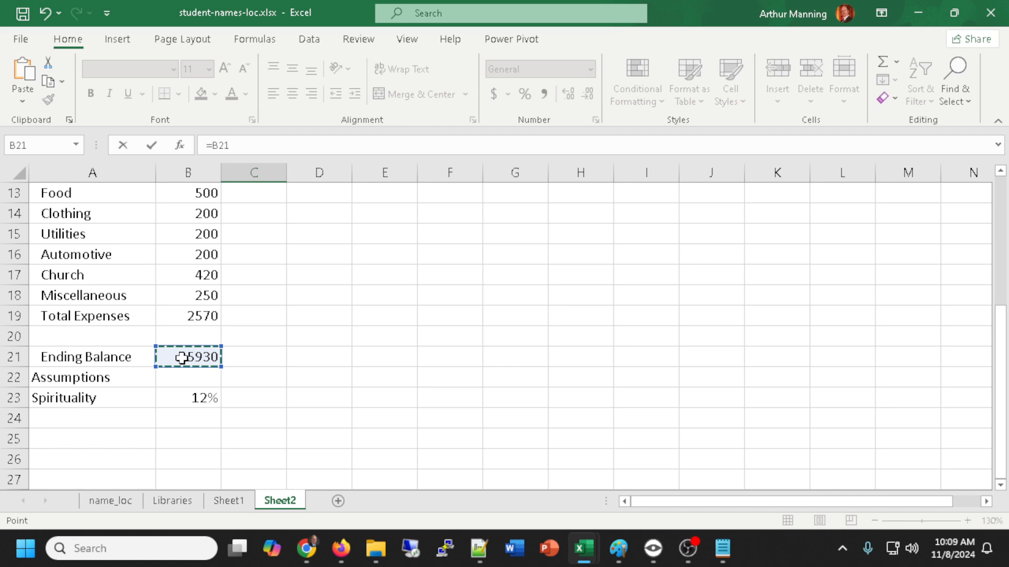
key("Return")
- Fill February's balance formula in C3 across row 3 through December in M3
scroll(194, 354, "up", 2)
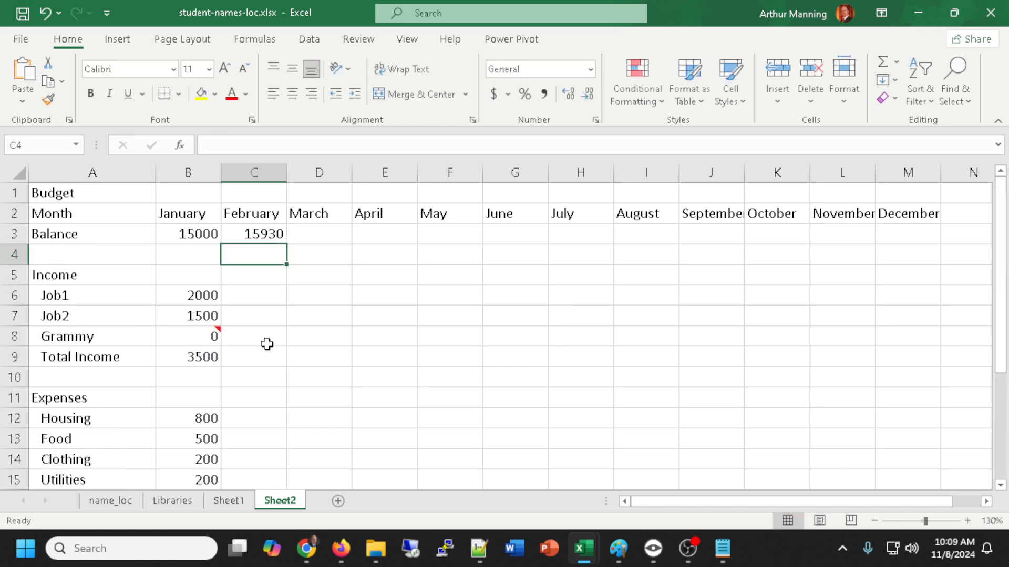
left_click(267, 234)
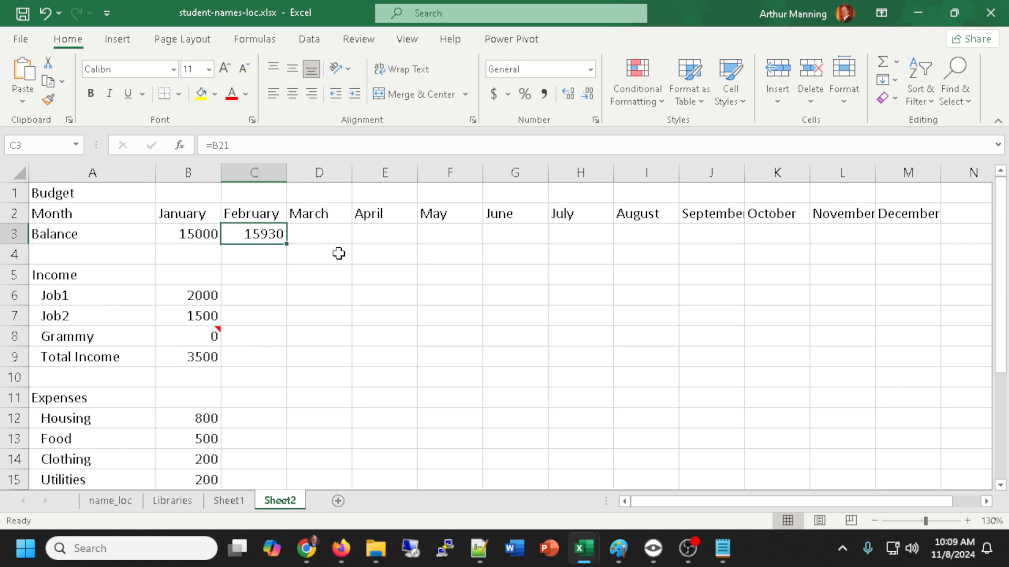
left_click_drag(287, 244, 912, 241)
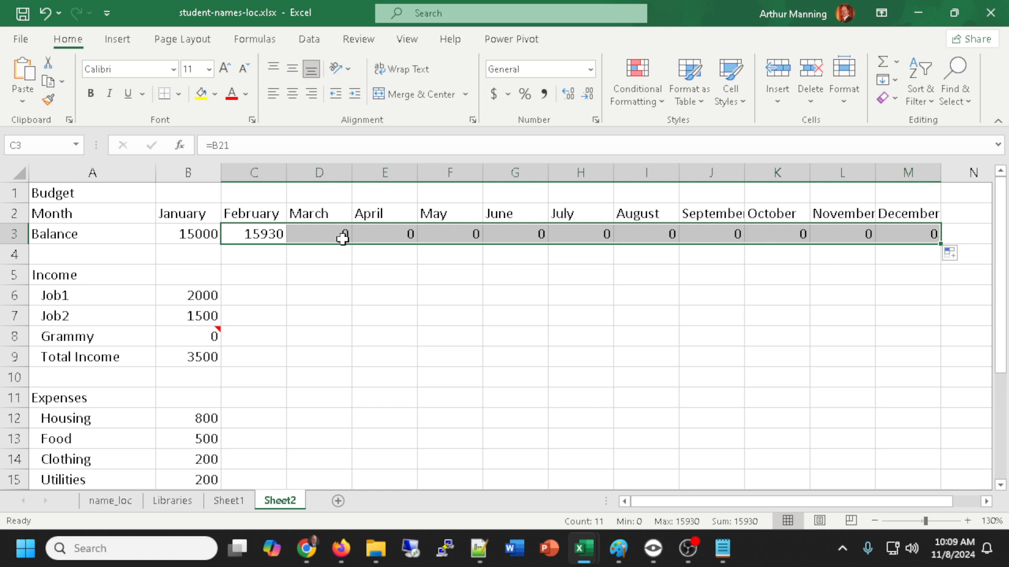
- Fill January's income, expense and ending balance cells B6:B21 across through December in column M
scroll(343, 238, "down", 1)
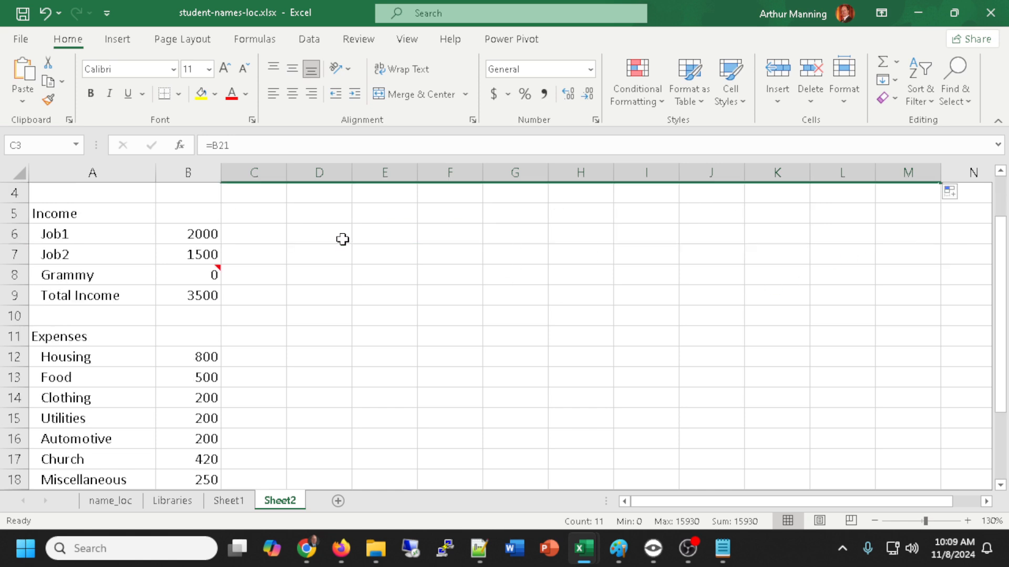
left_click(191, 235)
left_click_drag(186, 252, 921, 461)
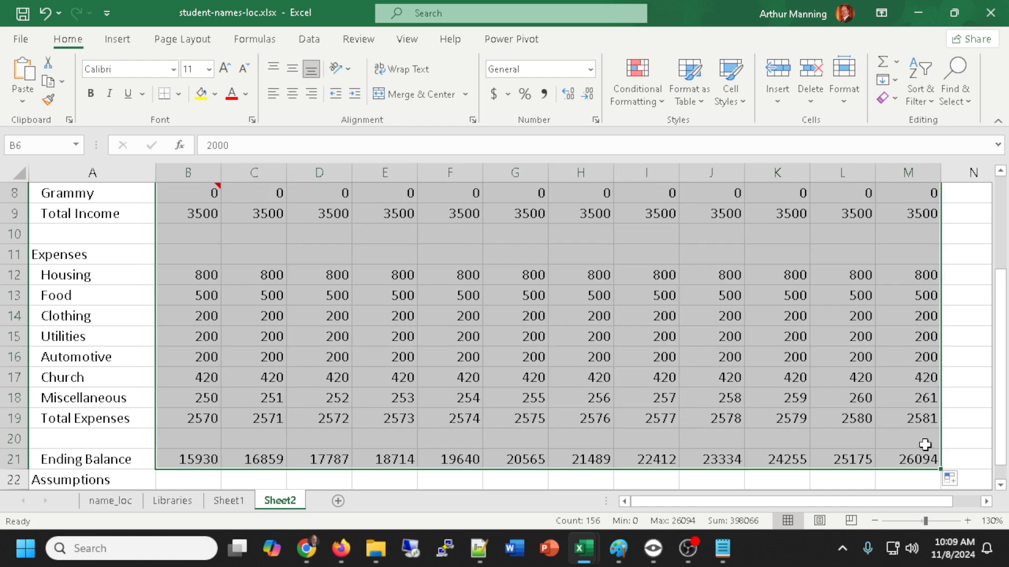
- Review the filled monthly income, expenses and balances, and inspect December's Total Income formula in M9
scroll(909, 446, "up", 3)
scroll(922, 439, "down", 3)
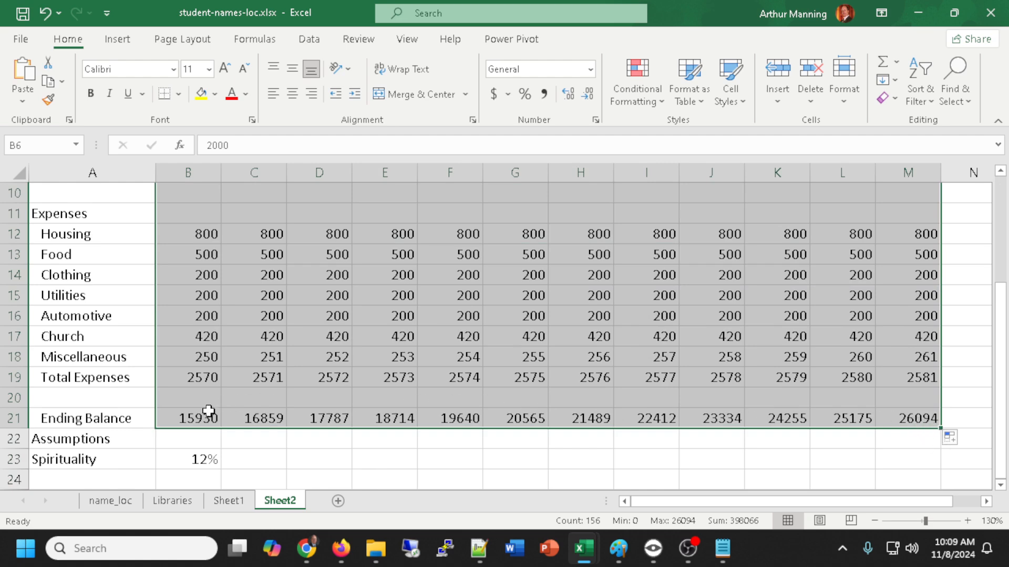
scroll(786, 430, "up", 2)
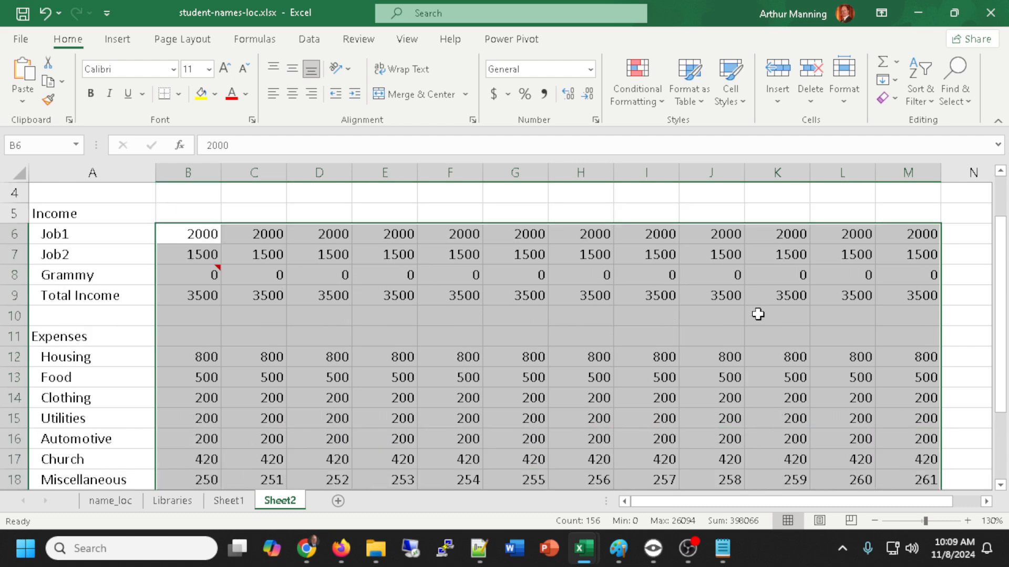
scroll(759, 313, "down", 1)
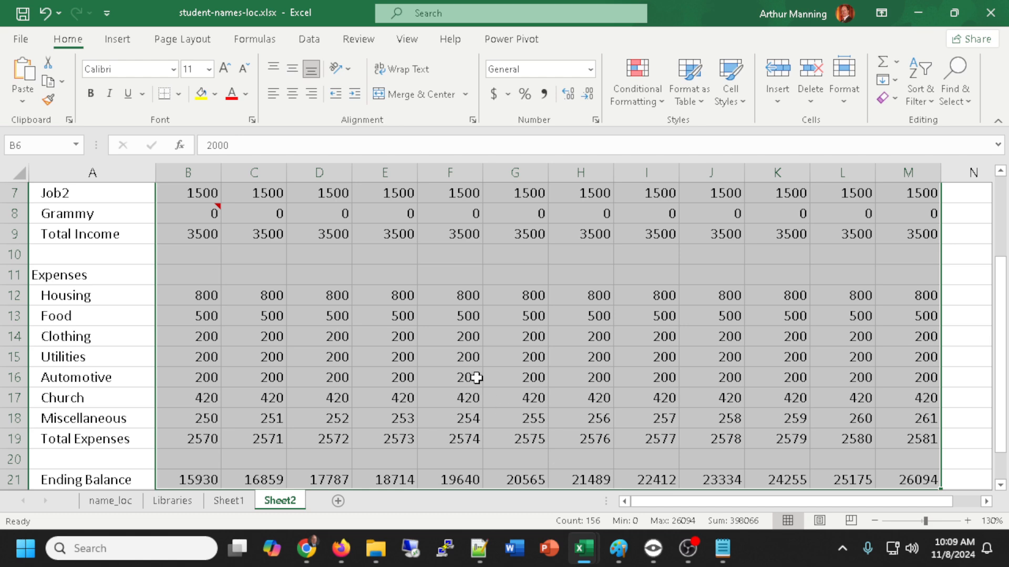
scroll(476, 377, "down", 1, "ctrl")
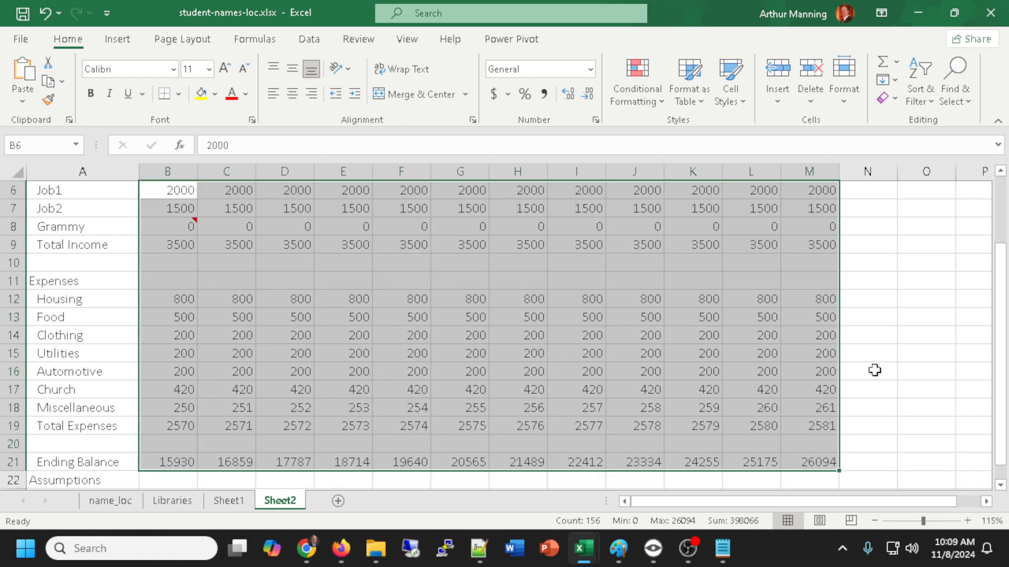
scroll(874, 367, "up", 1)
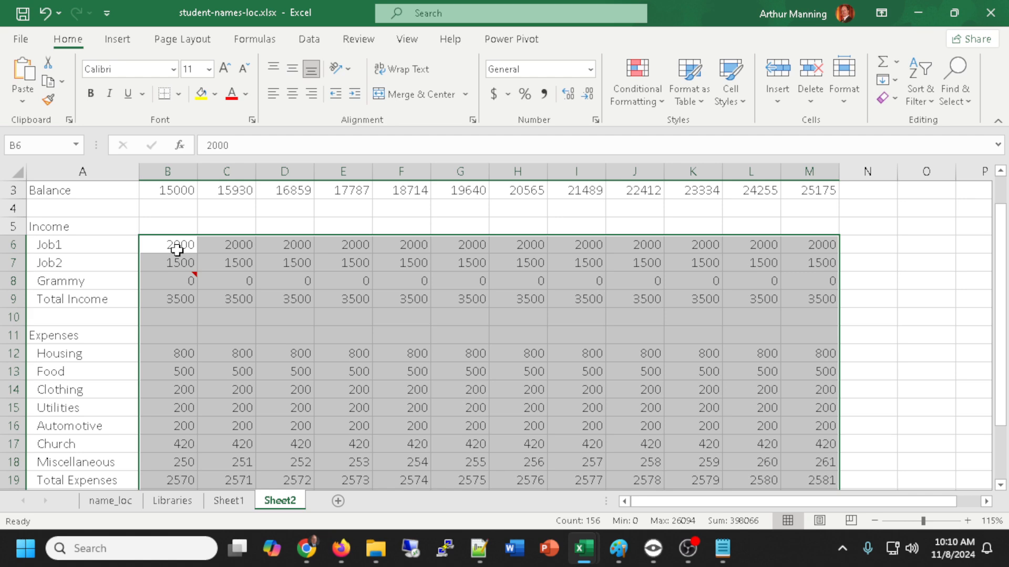
left_click(836, 300)
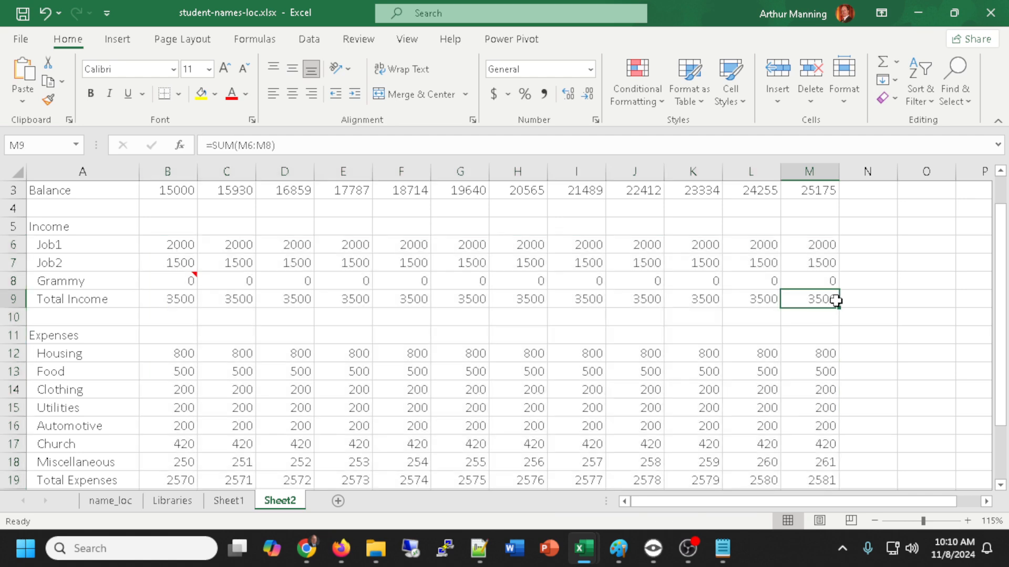
- Undo the fill of January's income and expense figures across the other months
key("ctrl+z")
key("ctrl+z")
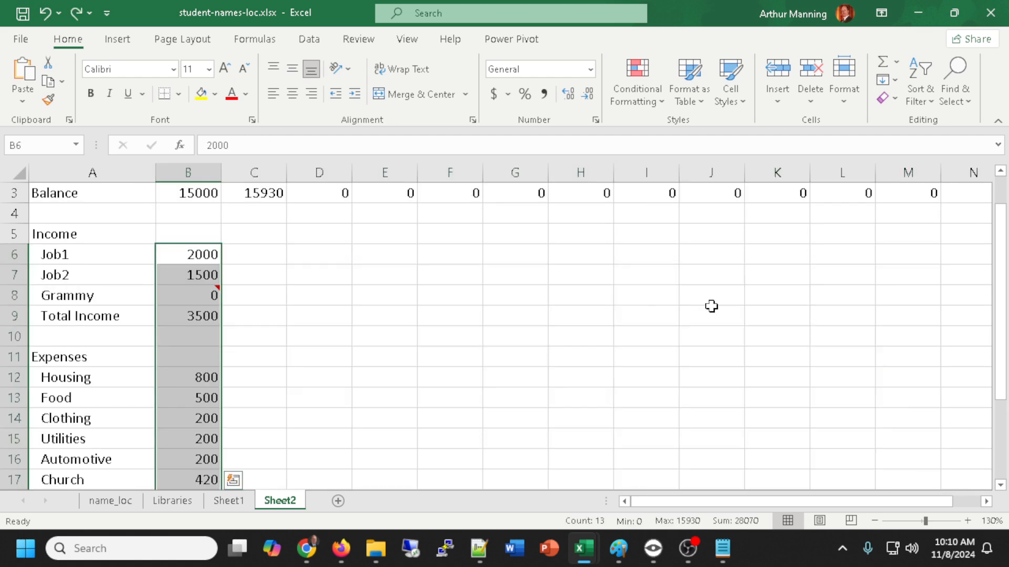
scroll(678, 314, "up", 1)
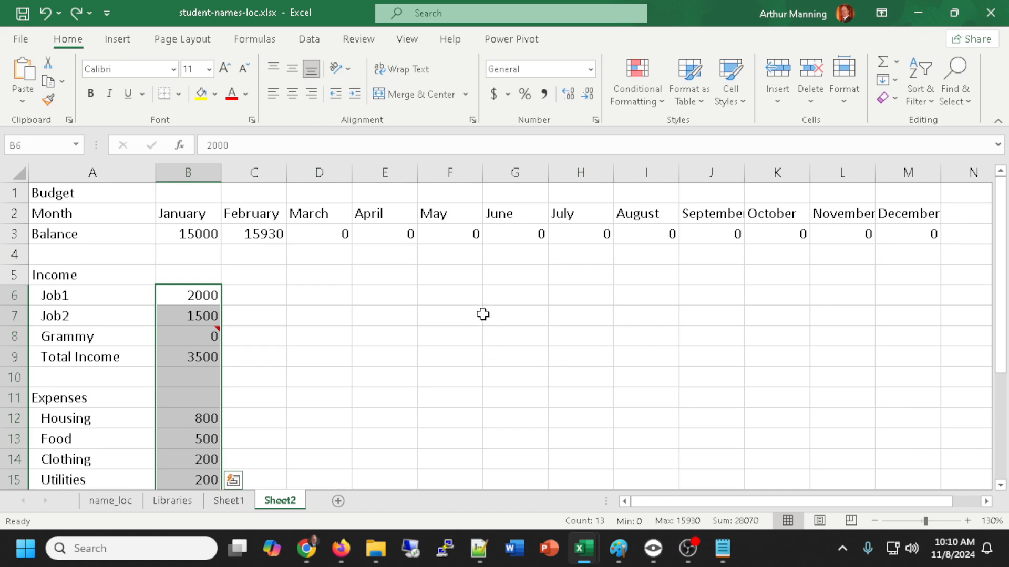
- Refill the January block B6:B21 across columns C to M so every month has income, expenses and an ending balance
scroll(549, 287, "down", 3)
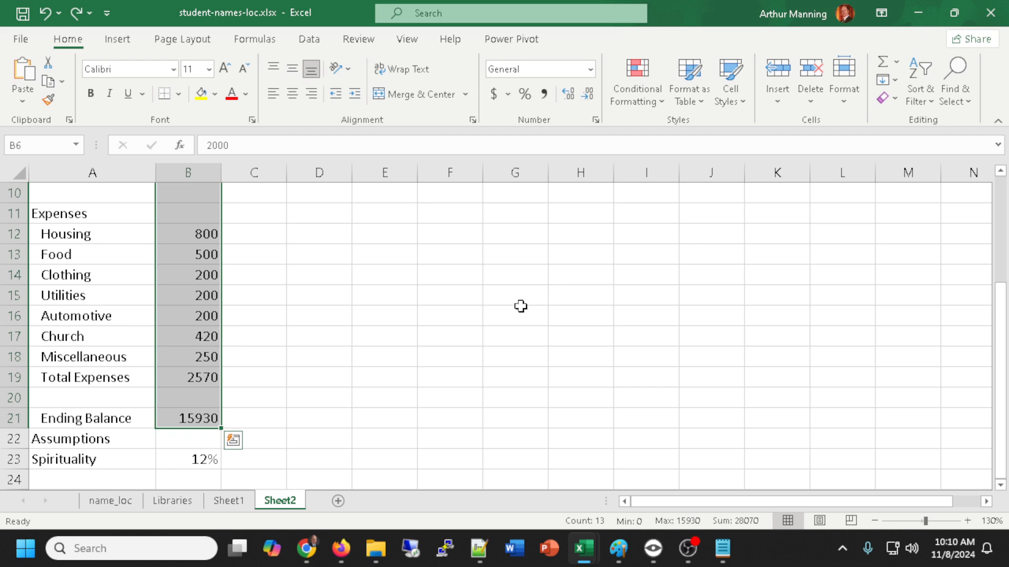
left_click_drag(221, 428, 932, 403)
scroll(738, 347, "up", 3)
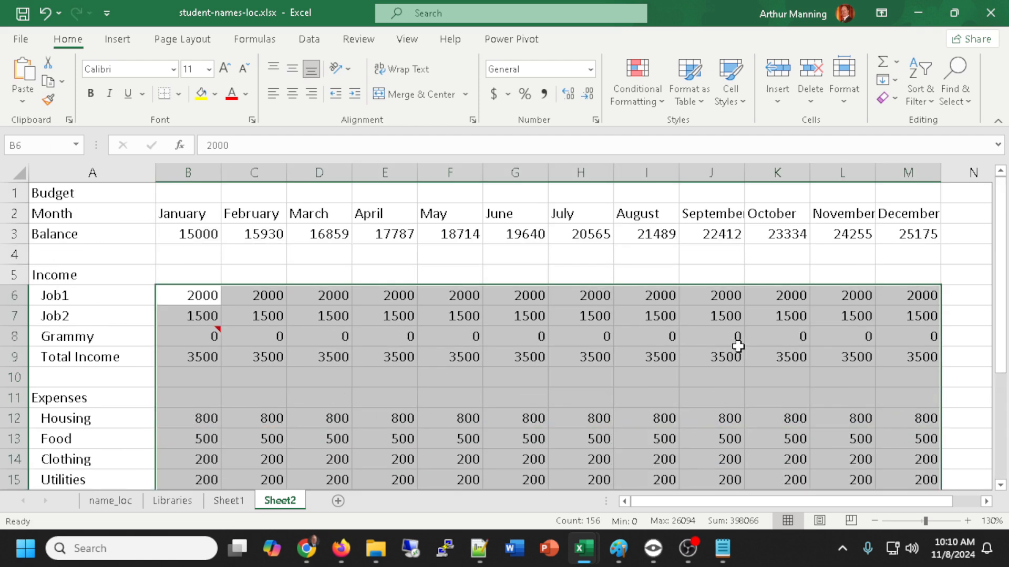
- Inspect December's balance formula in M3 and compare it with November's Ending Balance in L21
left_click(902, 232)
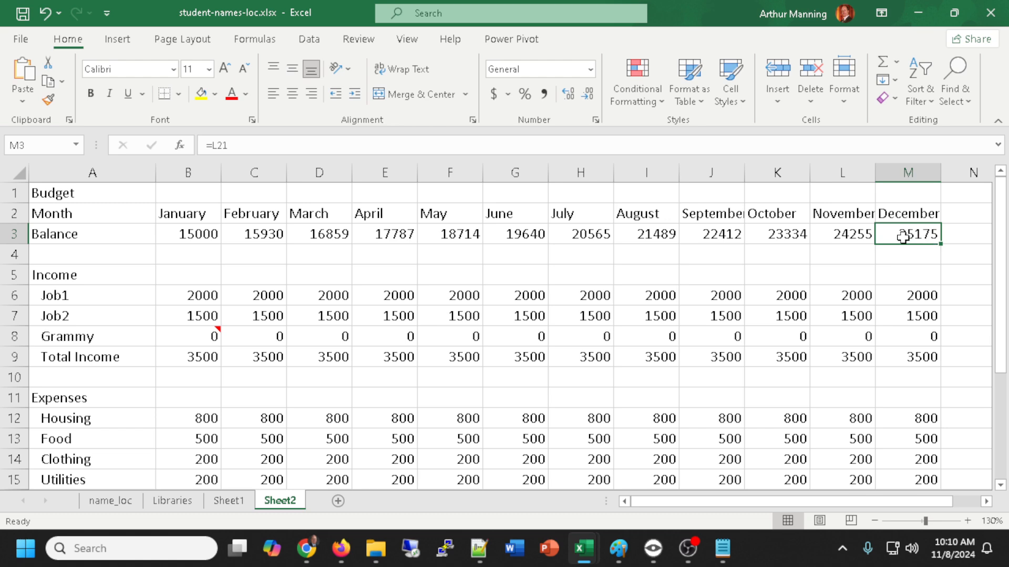
scroll(870, 336, "down", 3)
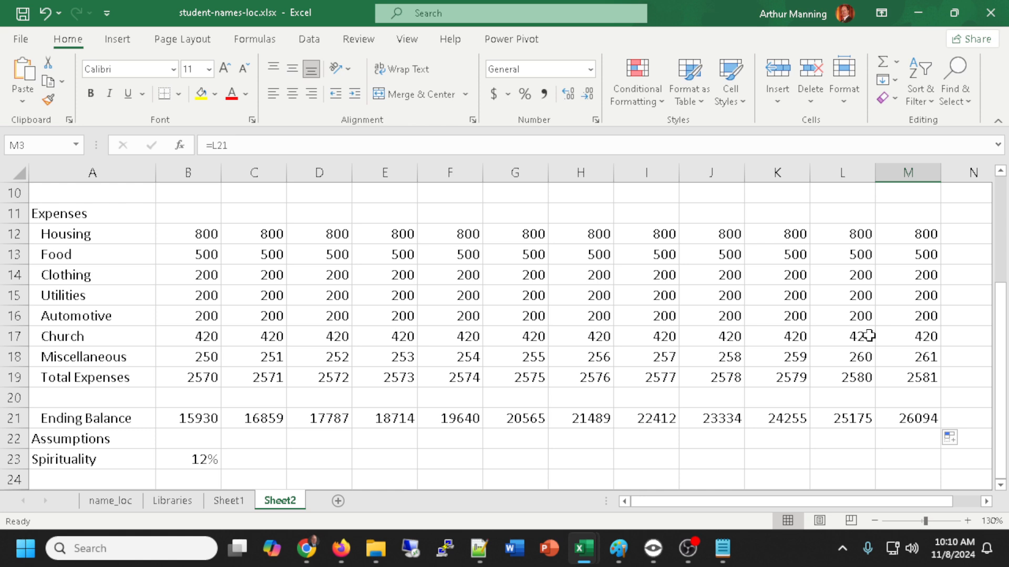
scroll(352, 395, "down", 1)
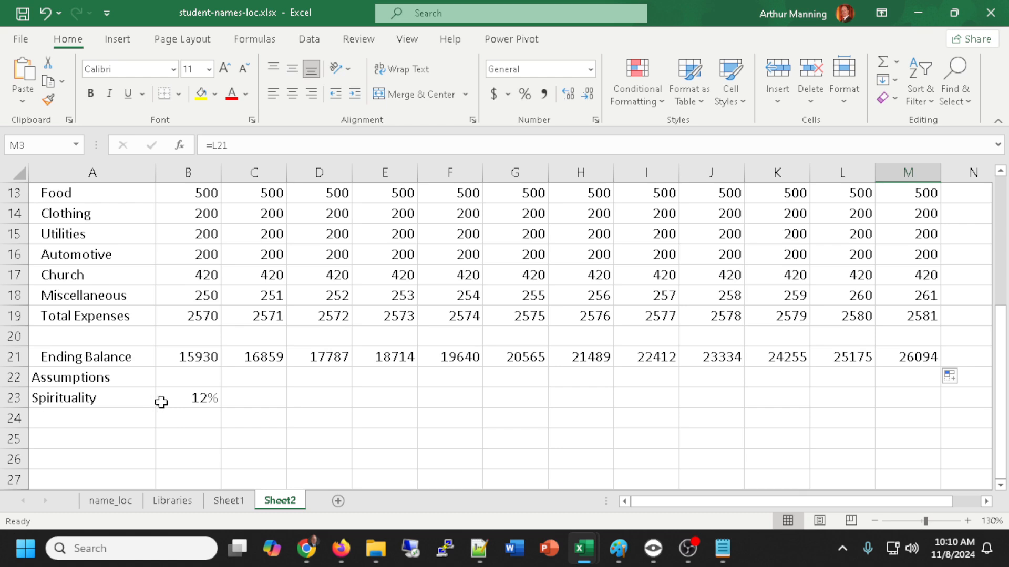
- Set the Spirituality percentage in B23 to 50%
double_click(192, 398)
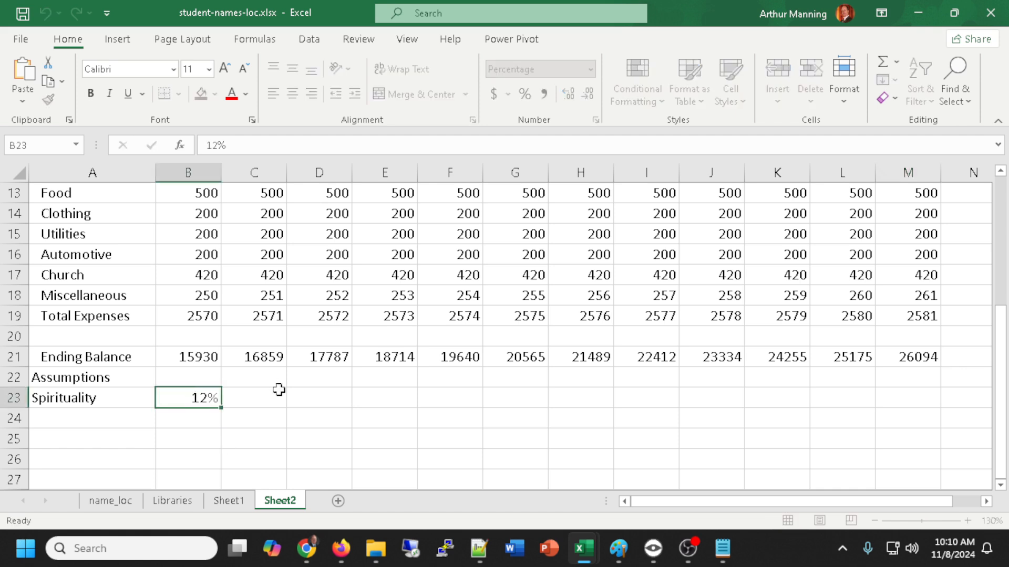
key("Return")
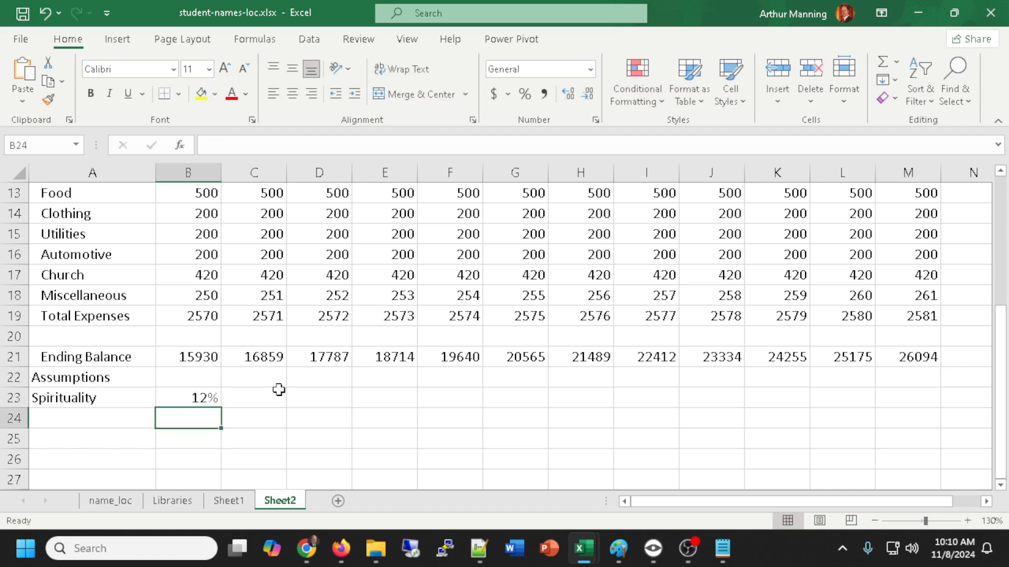
left_click(192, 398)
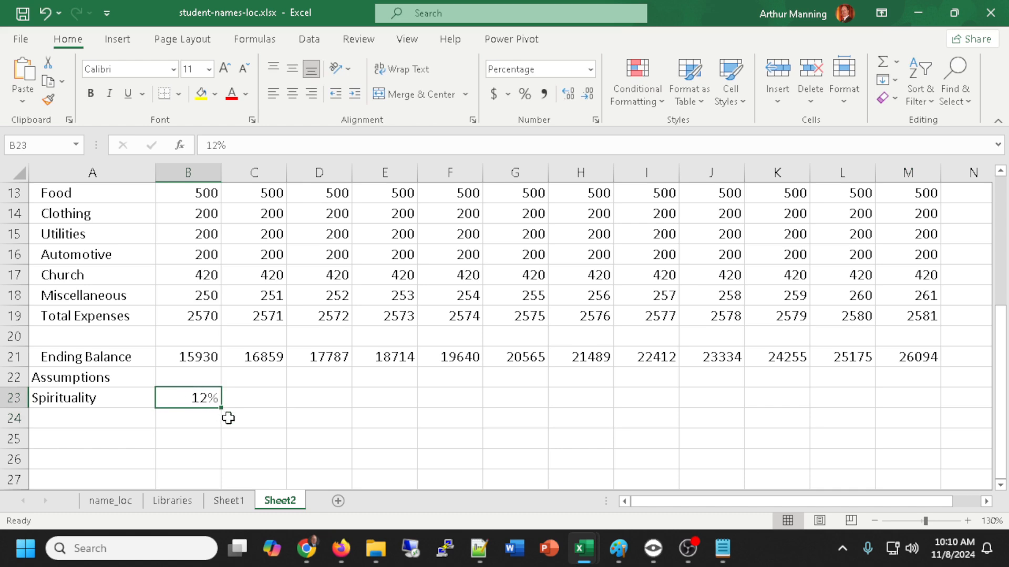
type("50")
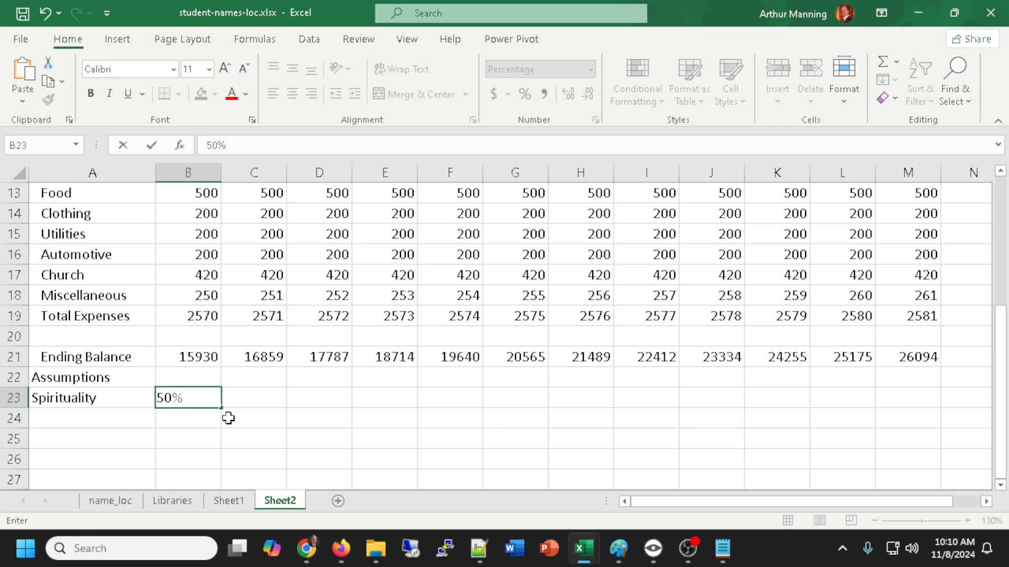
key("Return")
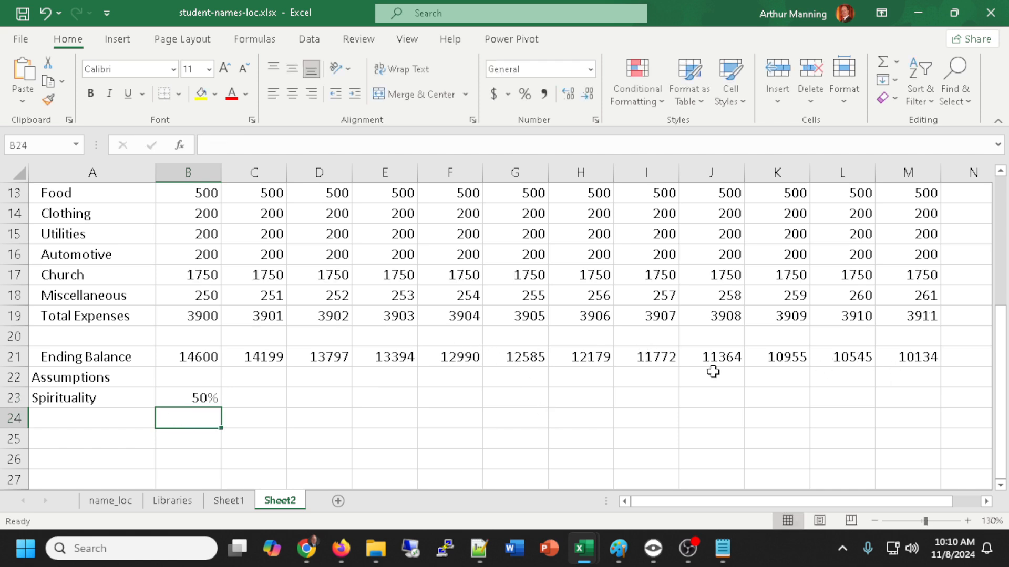
- Set the Spirituality assumption in B23 to 100%
left_click(205, 402)
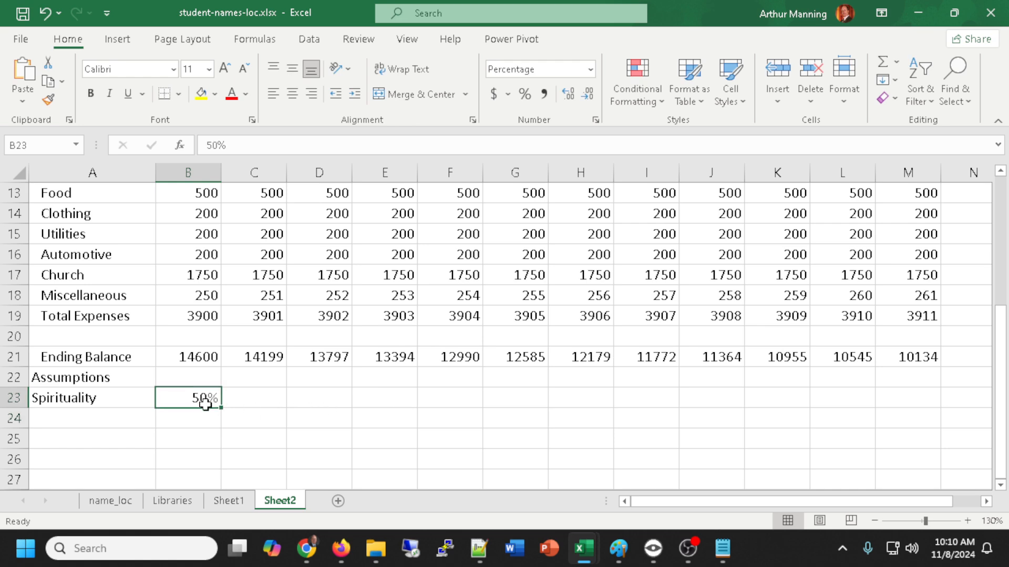
type("100")
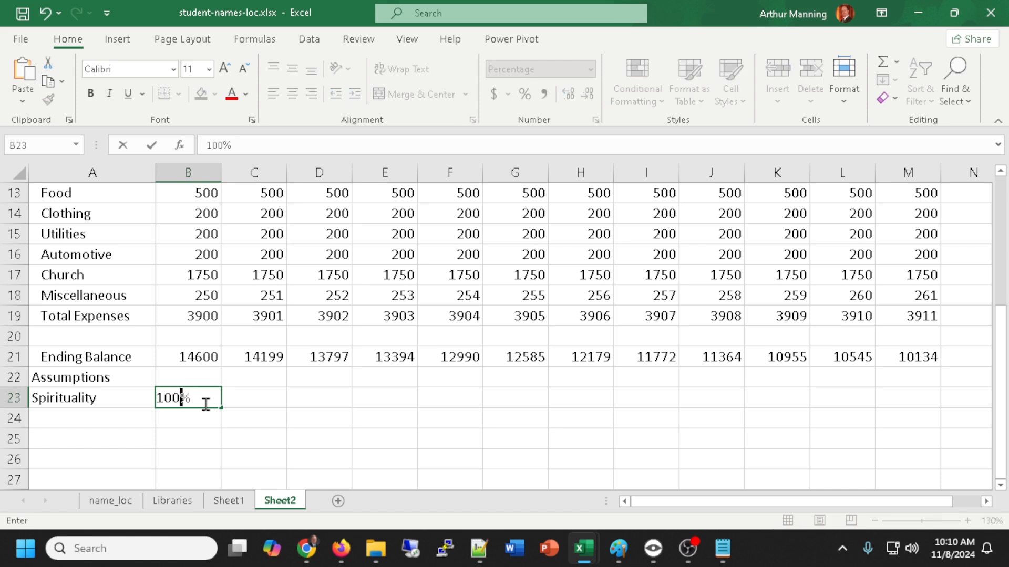
key("Return")
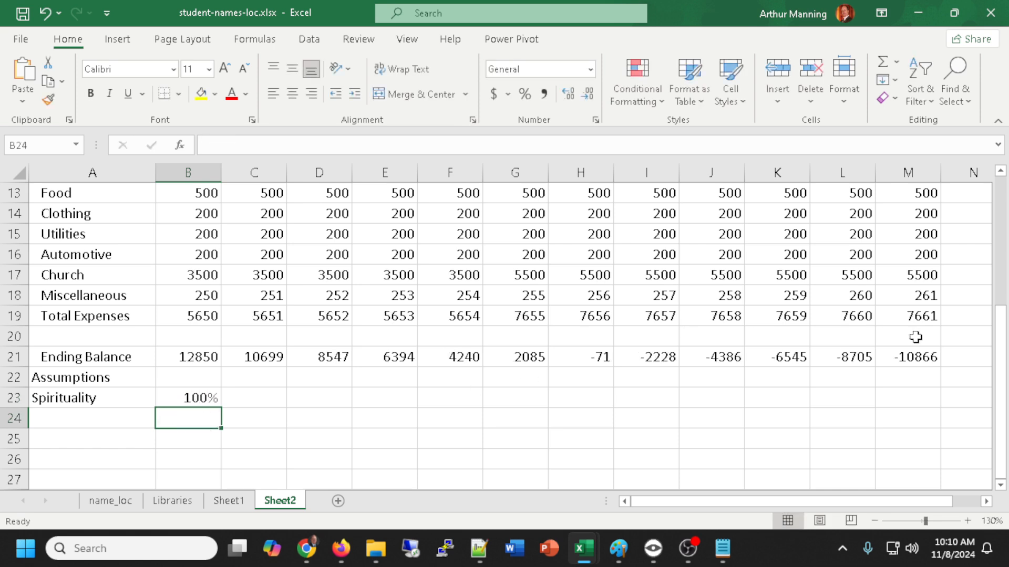
- Set the Spirituality percentage in B23 to 12%
left_click(194, 397)
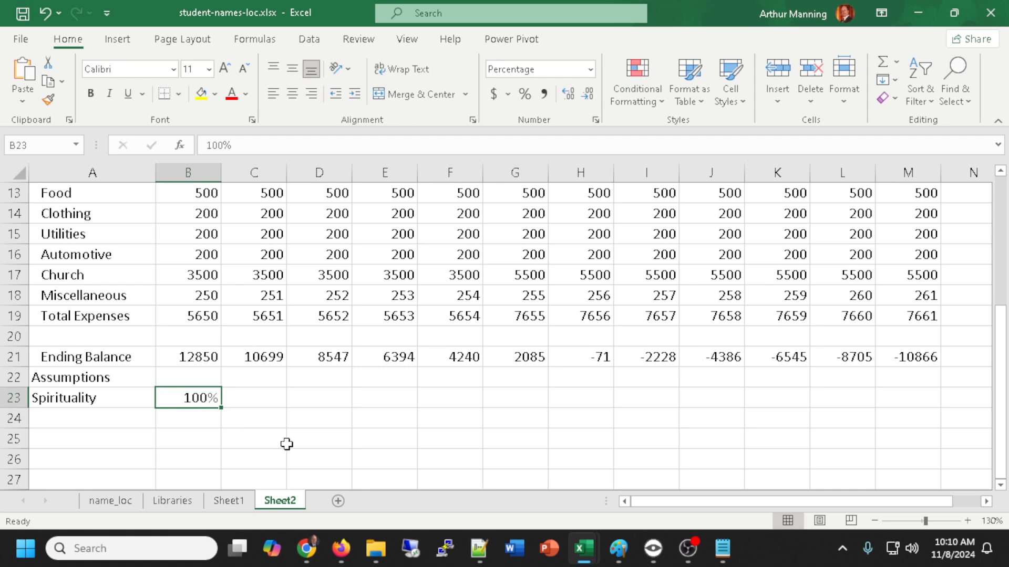
type("12")
key("Return")
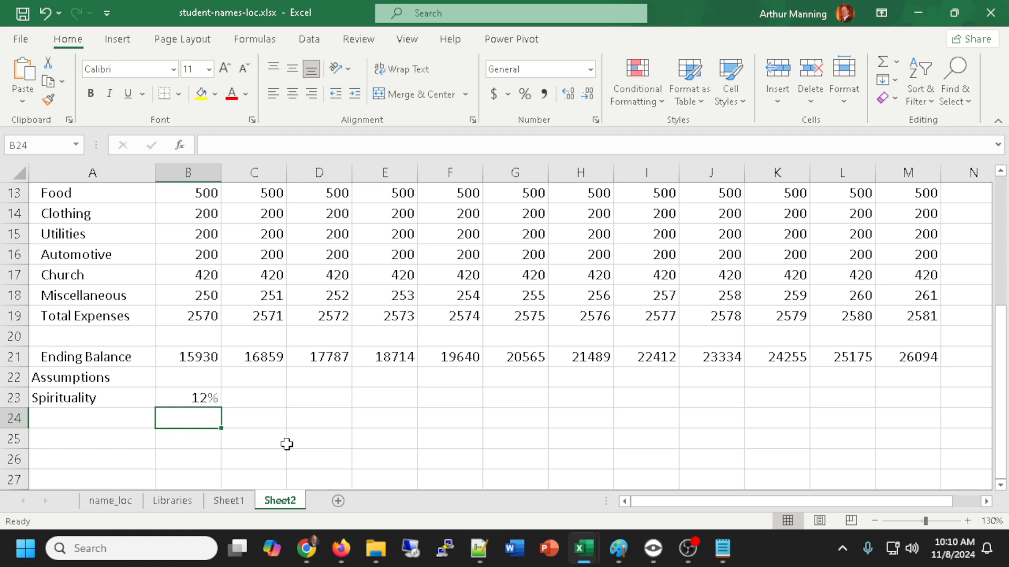
- Review the income, expenses and balances across all months and save the workbook
scroll(447, 318, "up", 1)
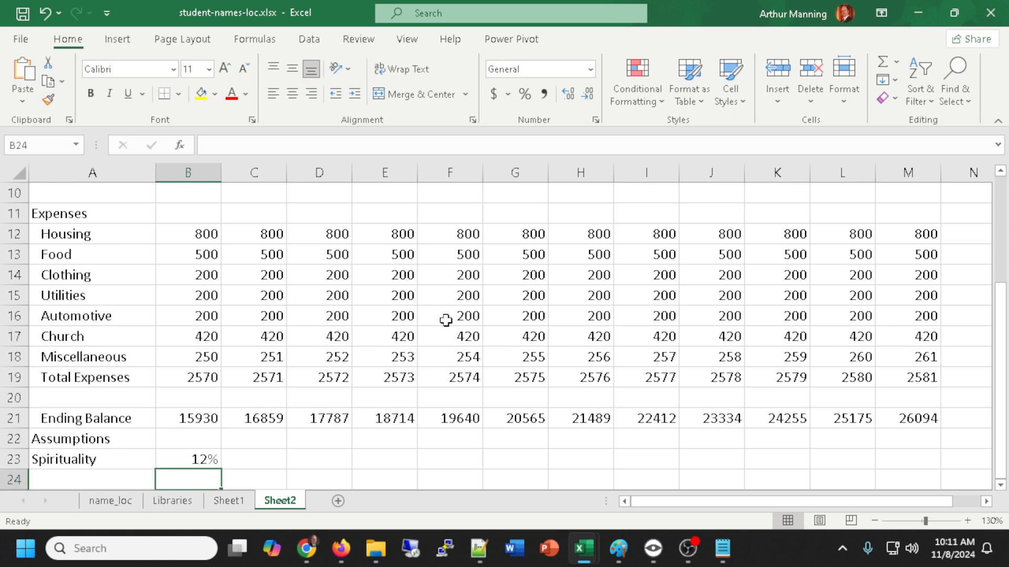
scroll(445, 318, "up", 1)
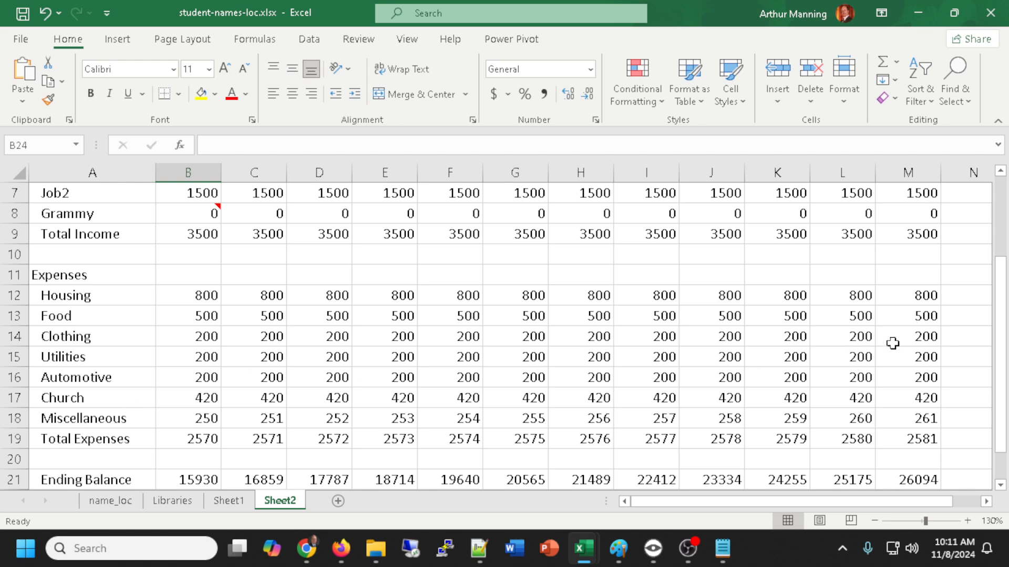
scroll(893, 343, "up", 2)
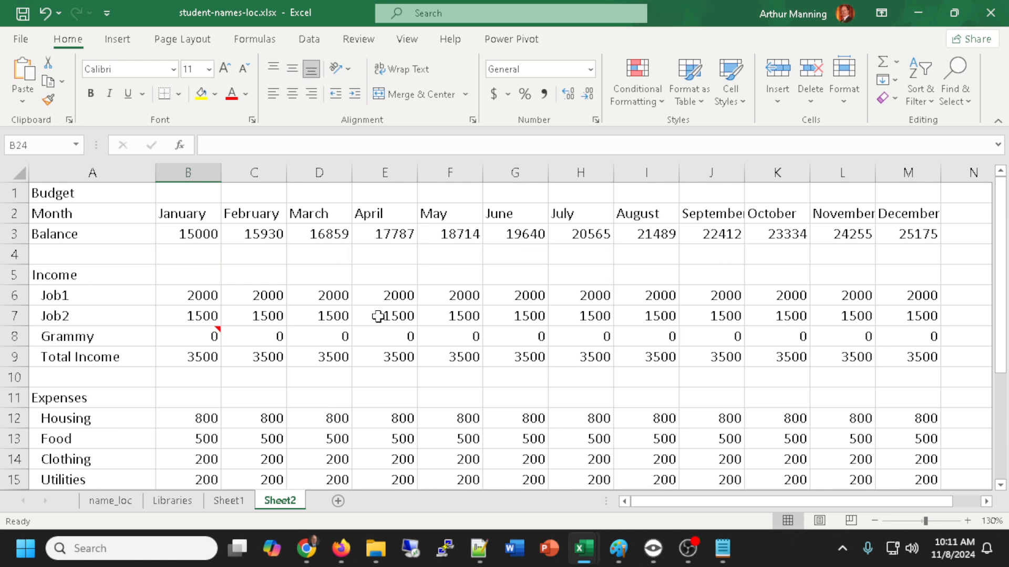
scroll(378, 316, "down", 1)
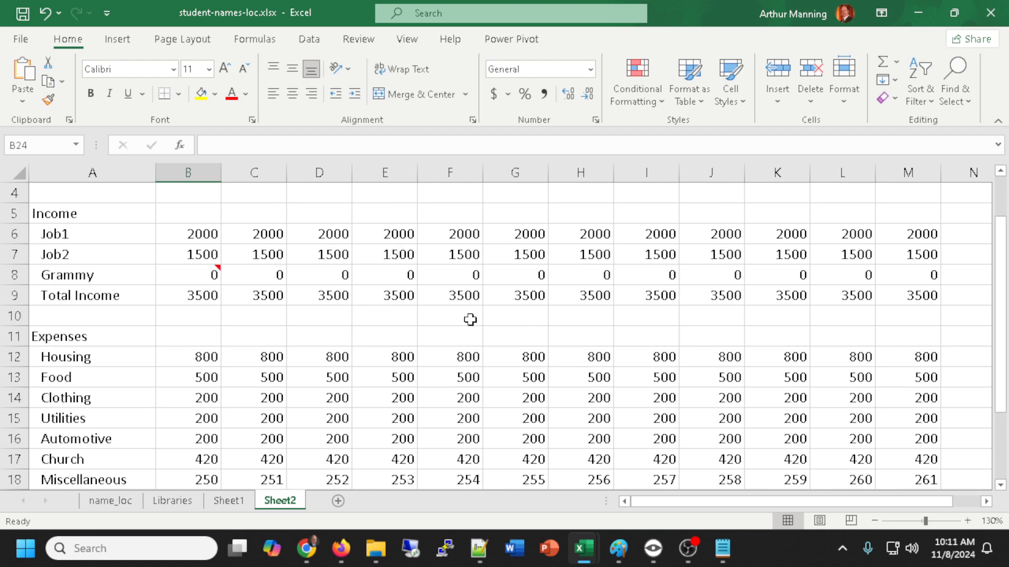
key("ctrl+s")
scroll(602, 319, "down", 2, "ctrl")
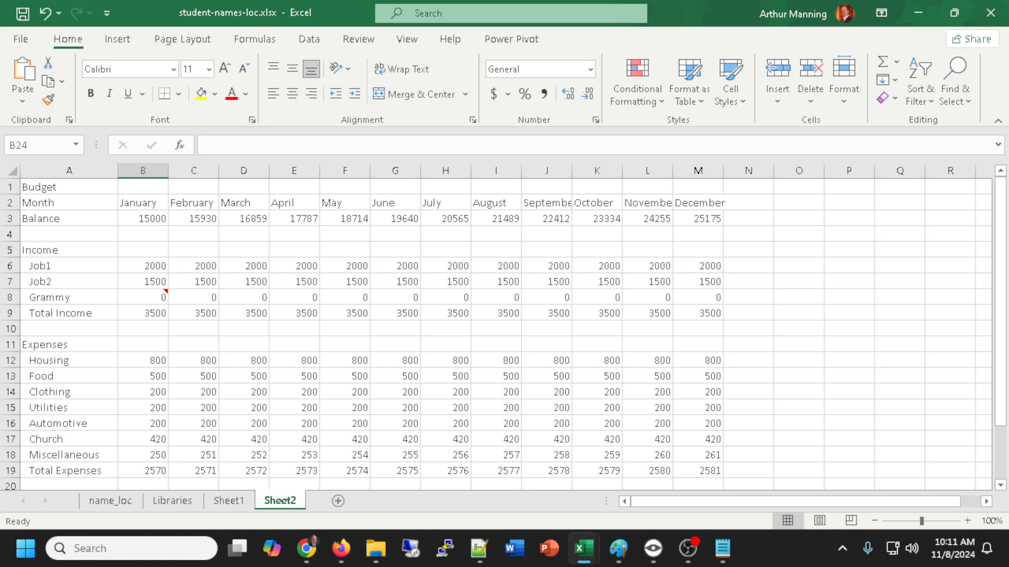
- Switch to the Schoology assignment page in Firefox to check the home budget and pie chart instructions
key("alt+Tab")
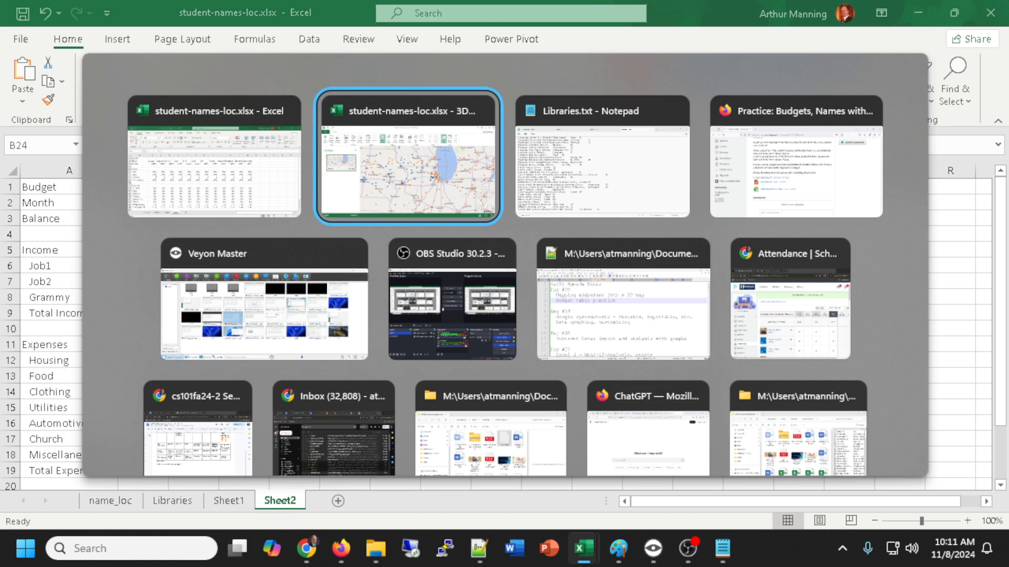
key("alt+Tab")
key("alt+Tab")
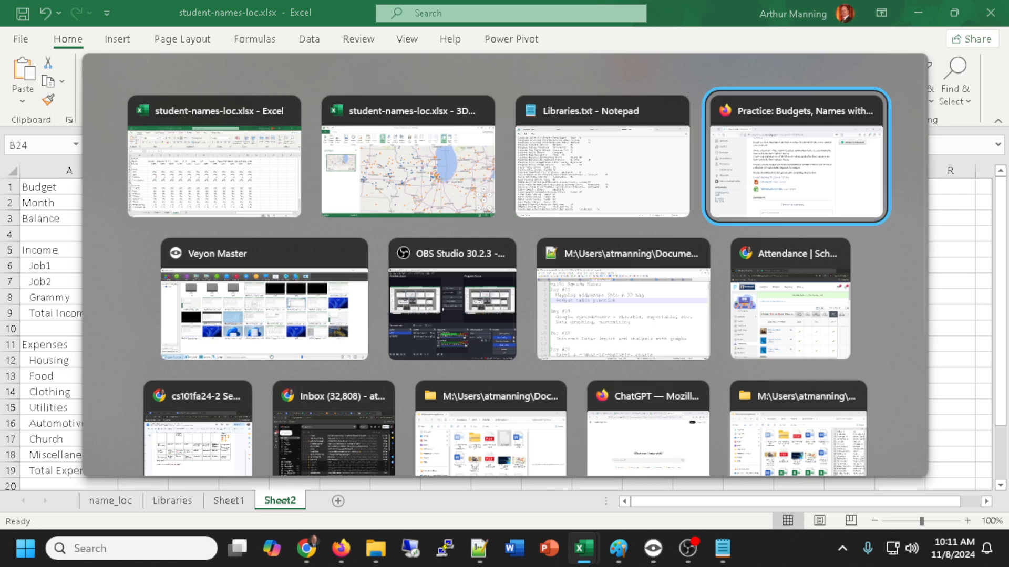
key("alt+Tab")
key("alt+Tab")
key("alt+Tab")
key("alt+Tab")
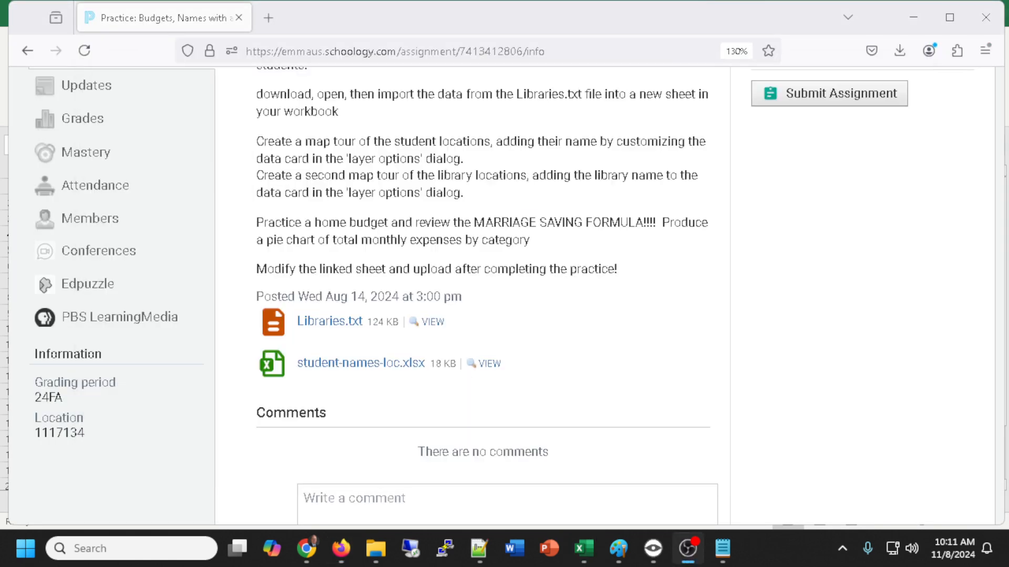